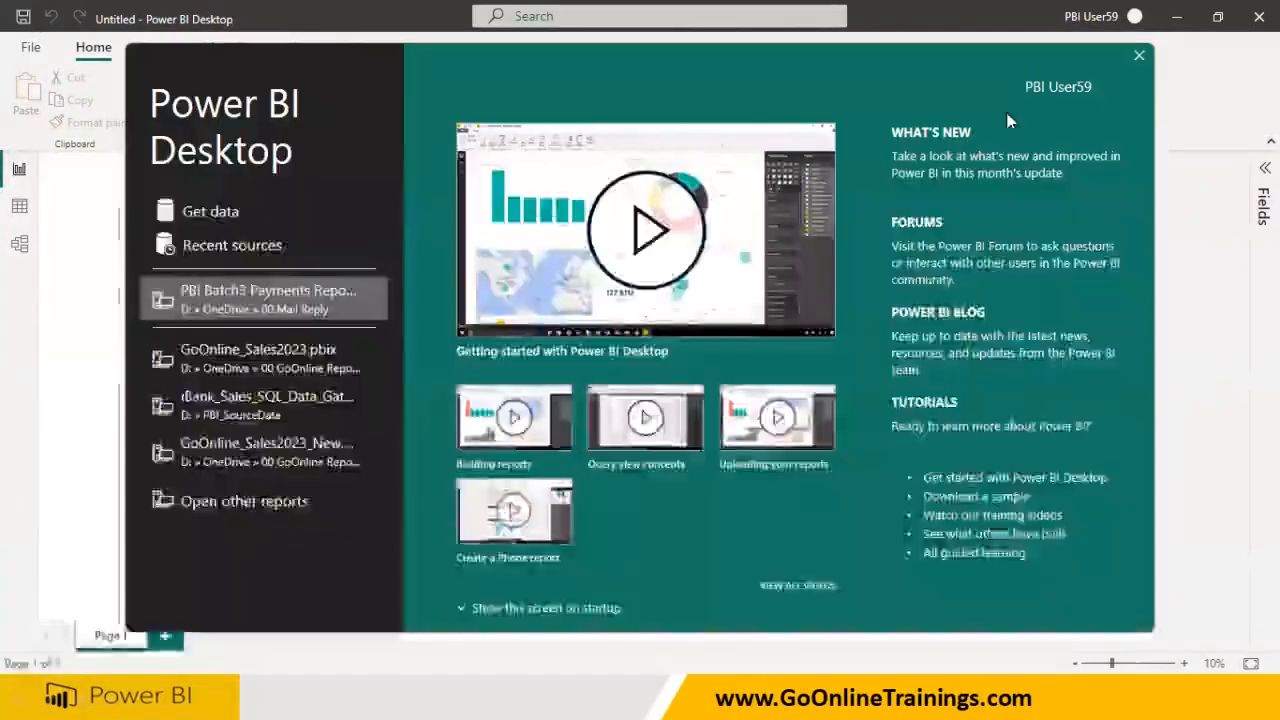
Import the Dept and Emp sheets from the Employee.xlsx workbook into the report
click(1139, 55)
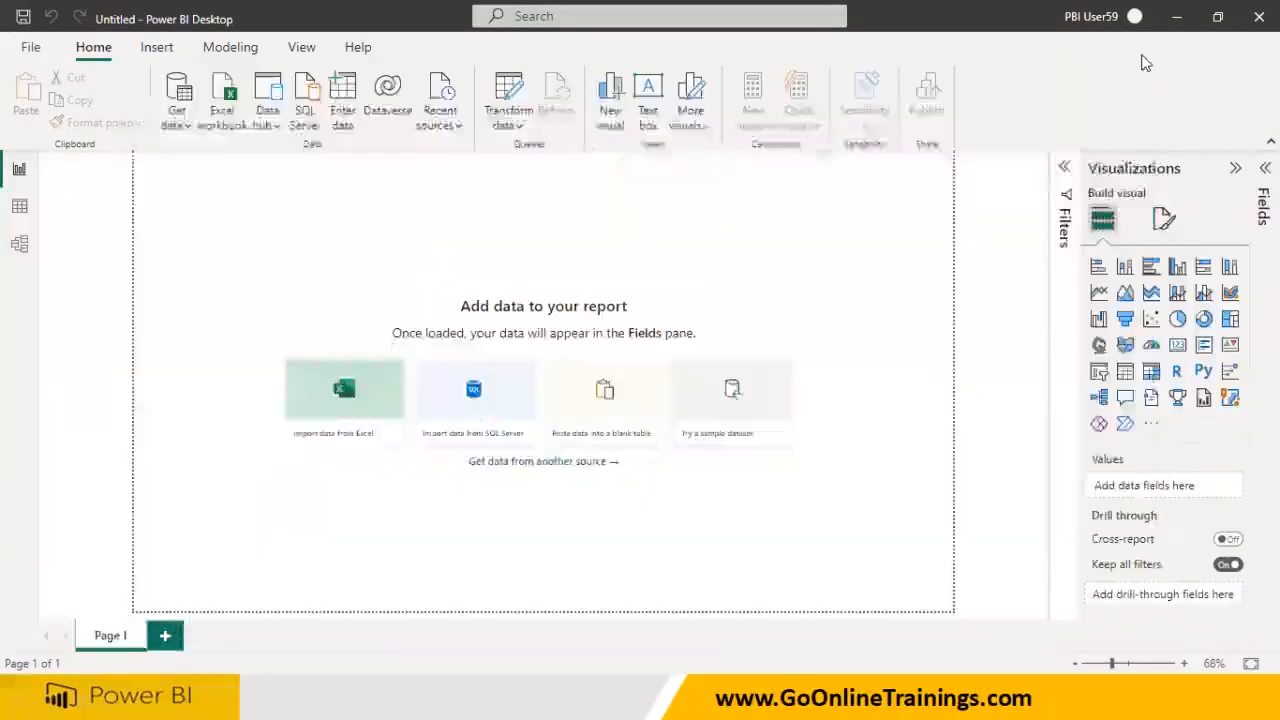
click(236, 120)
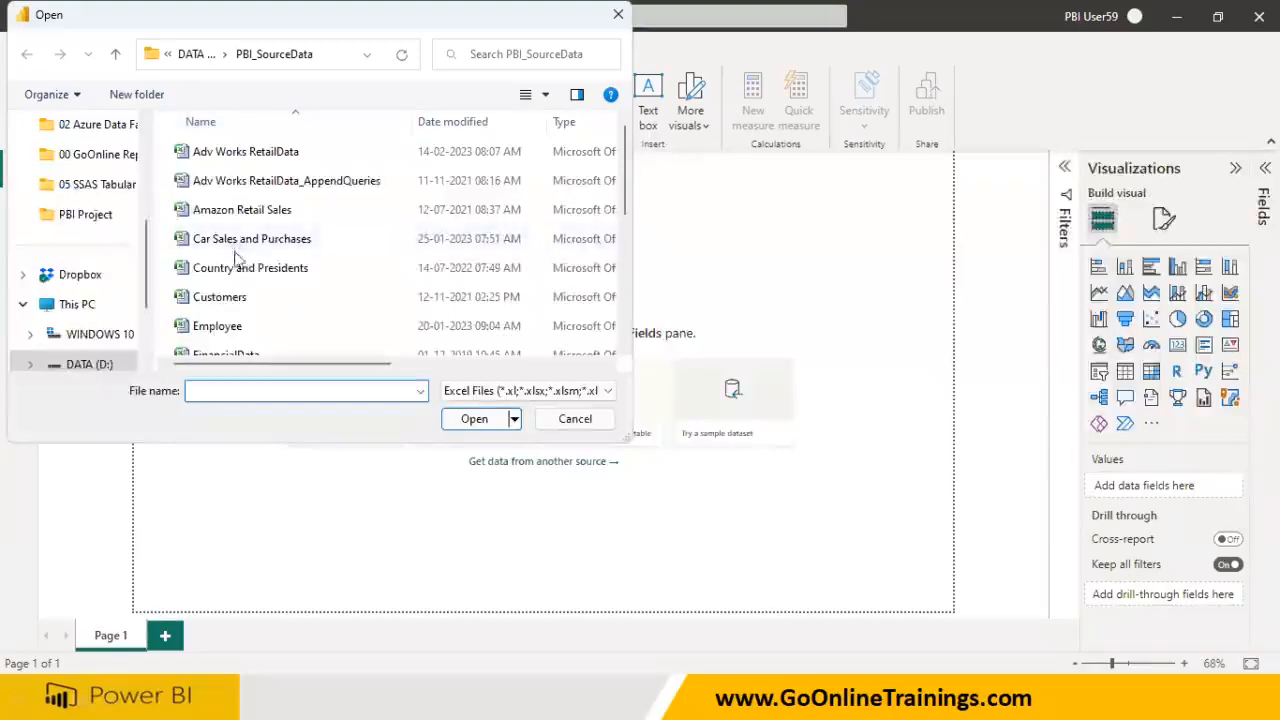
click(237, 325)
click(466, 419)
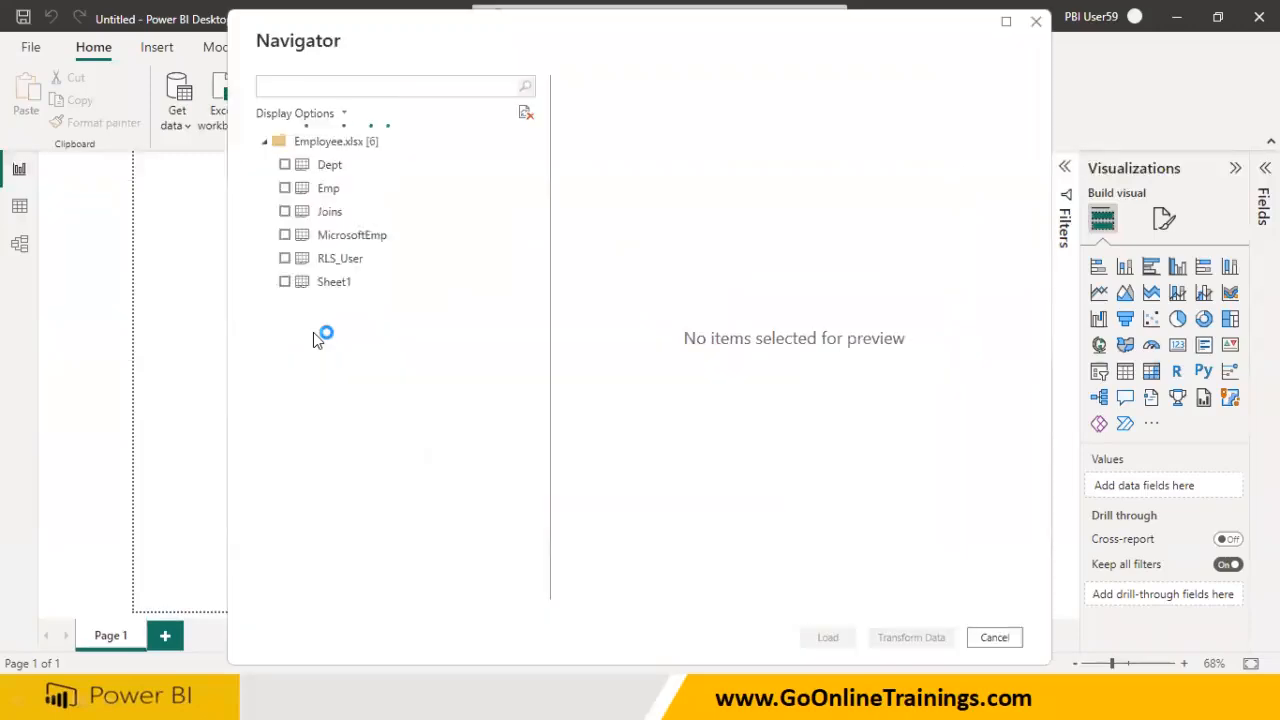
click(285, 165)
click(285, 188)
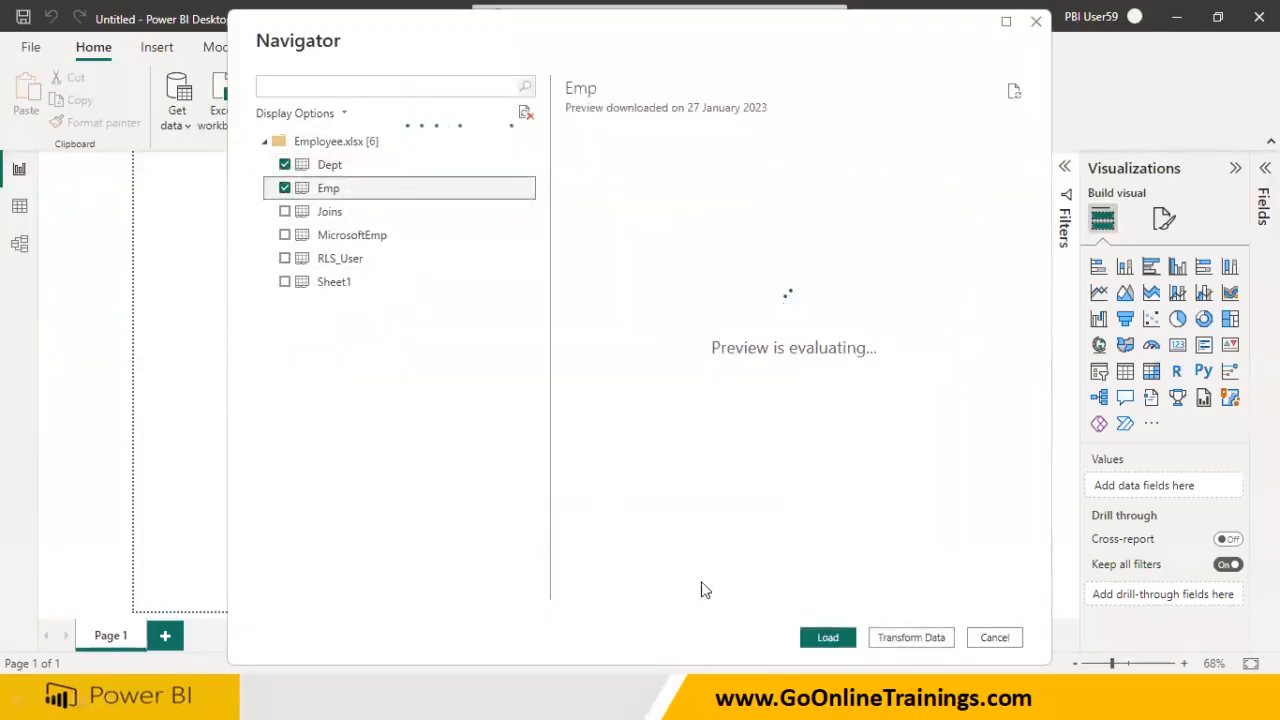
click(818, 638)
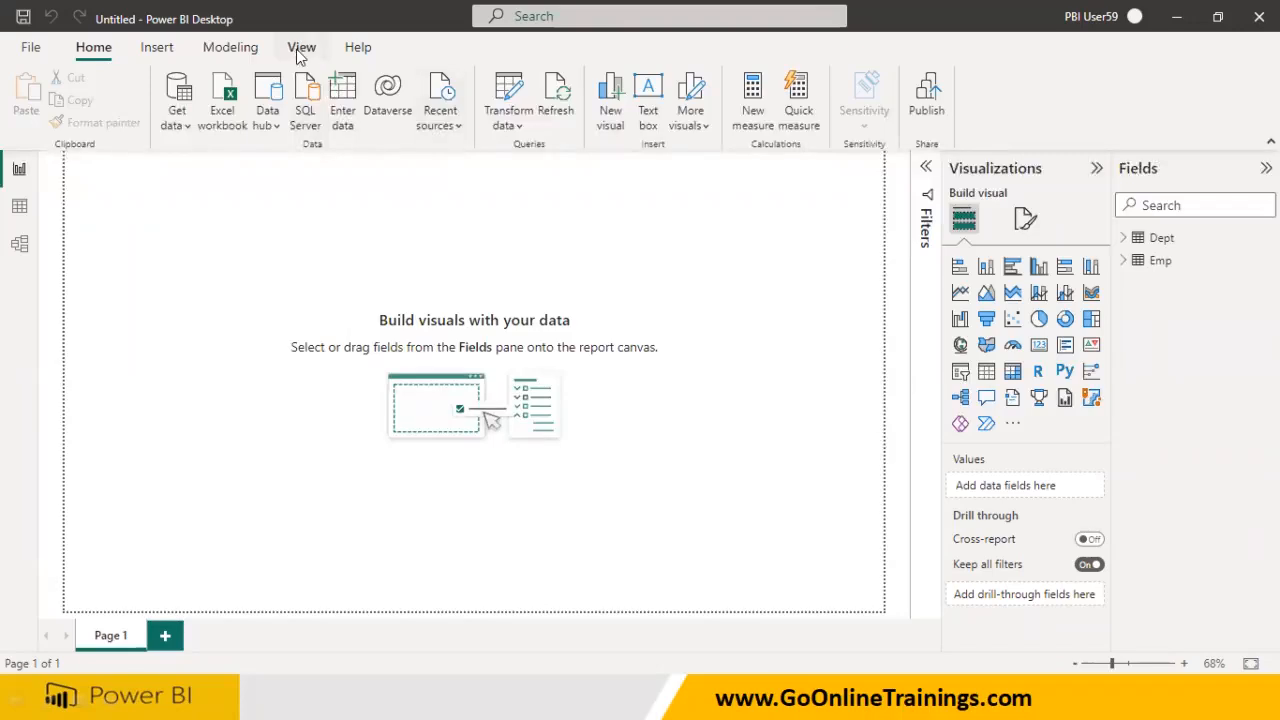
Set the report page view to Actual size
click(301, 47)
click(489, 115)
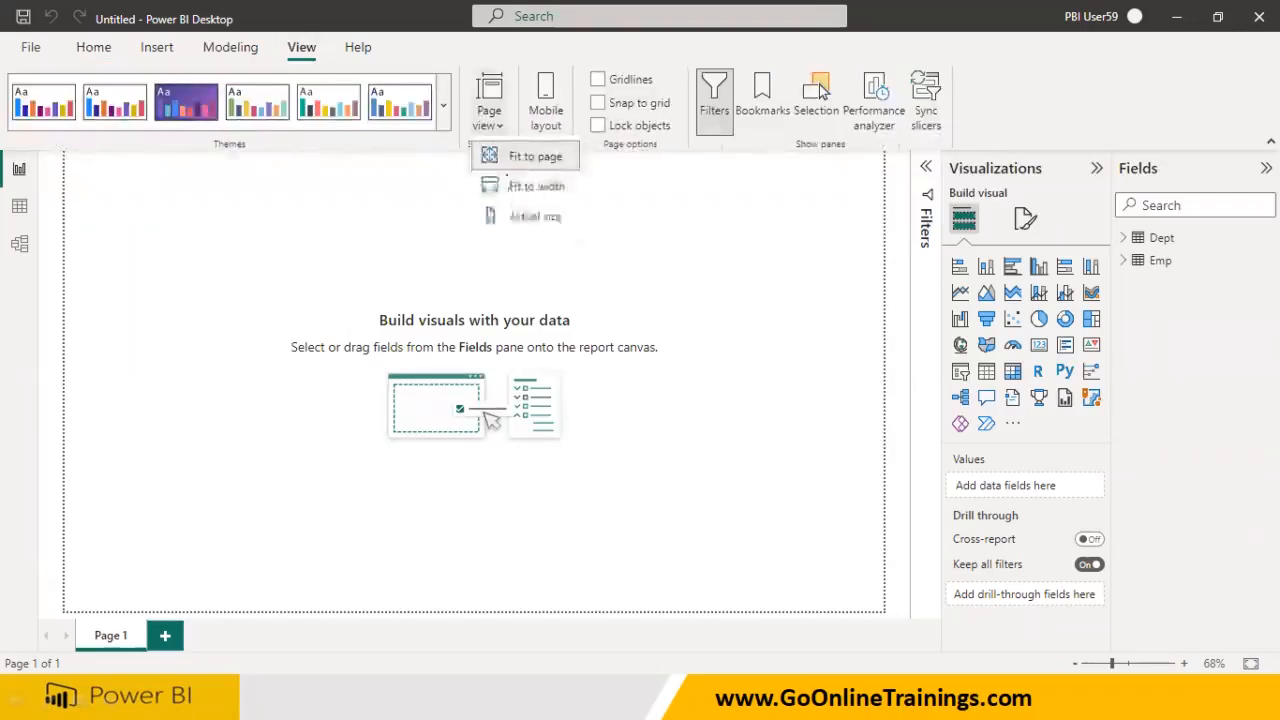
click(530, 216)
click(93, 47)
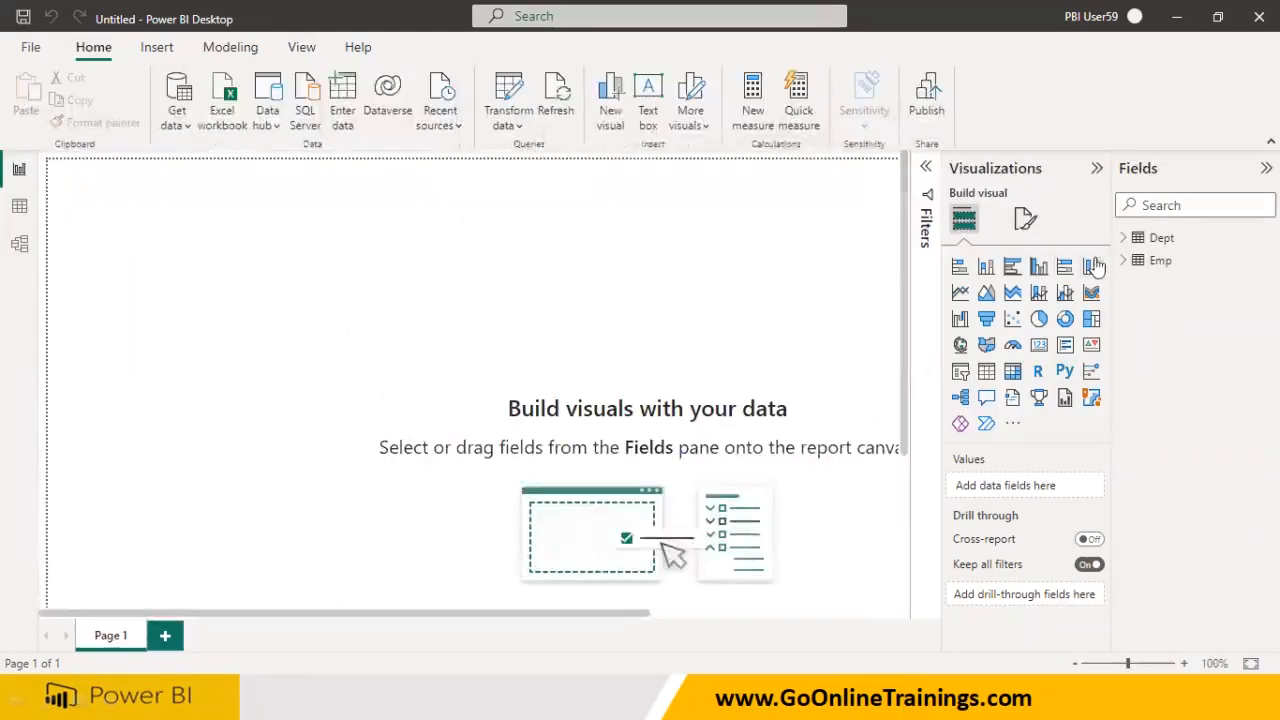
Add a card visual showing the Emp table's Salary total
click(1039, 348)
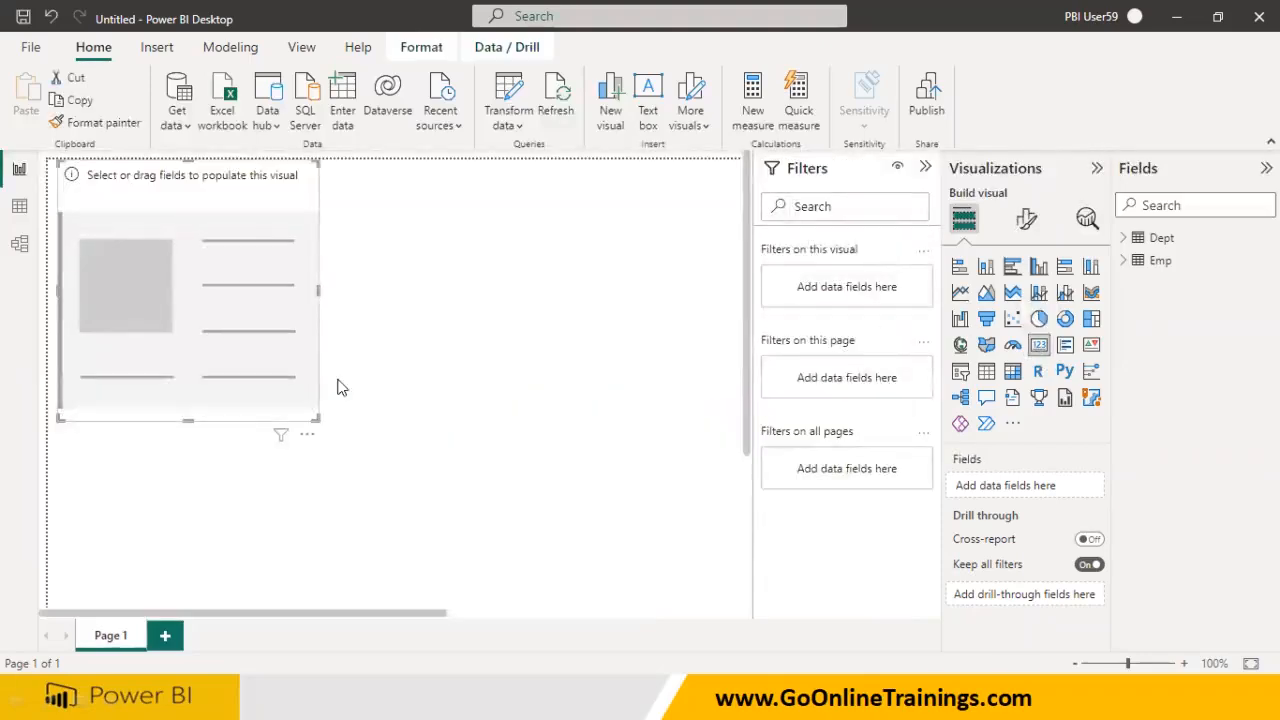
click(1124, 260)
drag(1186, 443, 249, 284)
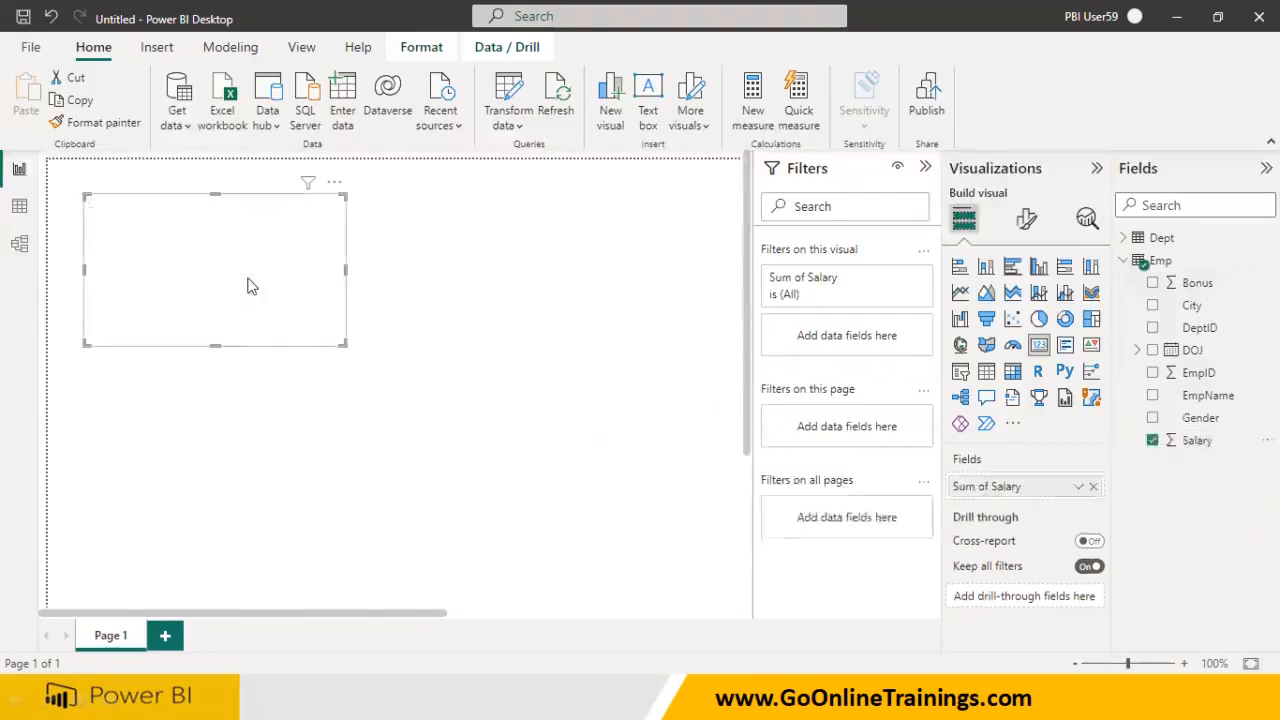
Turn on a visual border and drop shadow for the Salary card
click(1028, 222)
click(1024, 305)
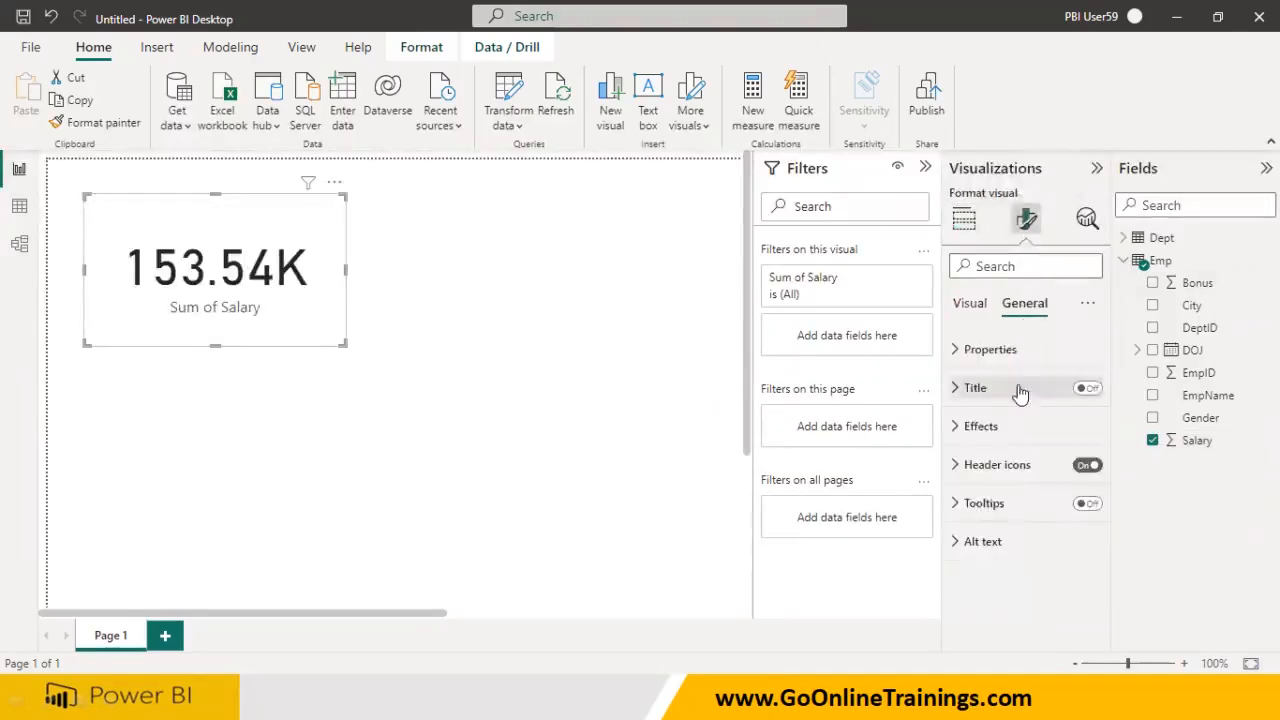
click(958, 389)
click(958, 389)
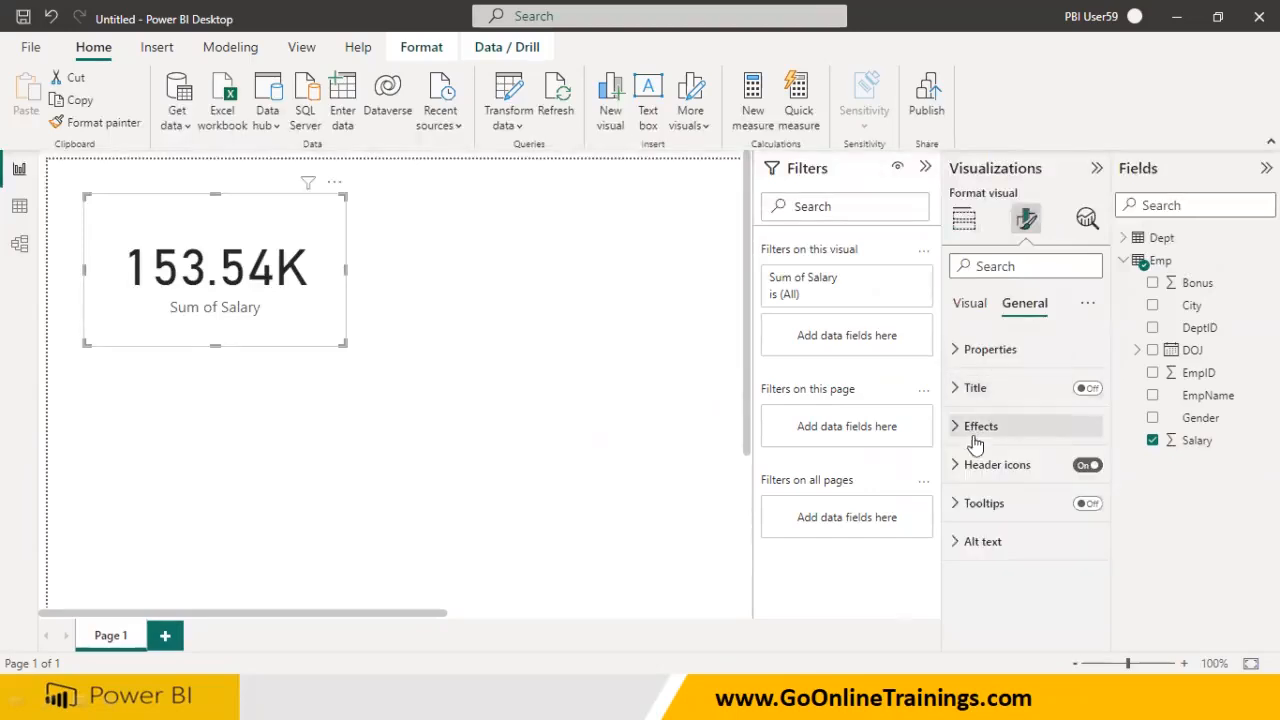
click(960, 430)
scroll(997, 474, down, 3)
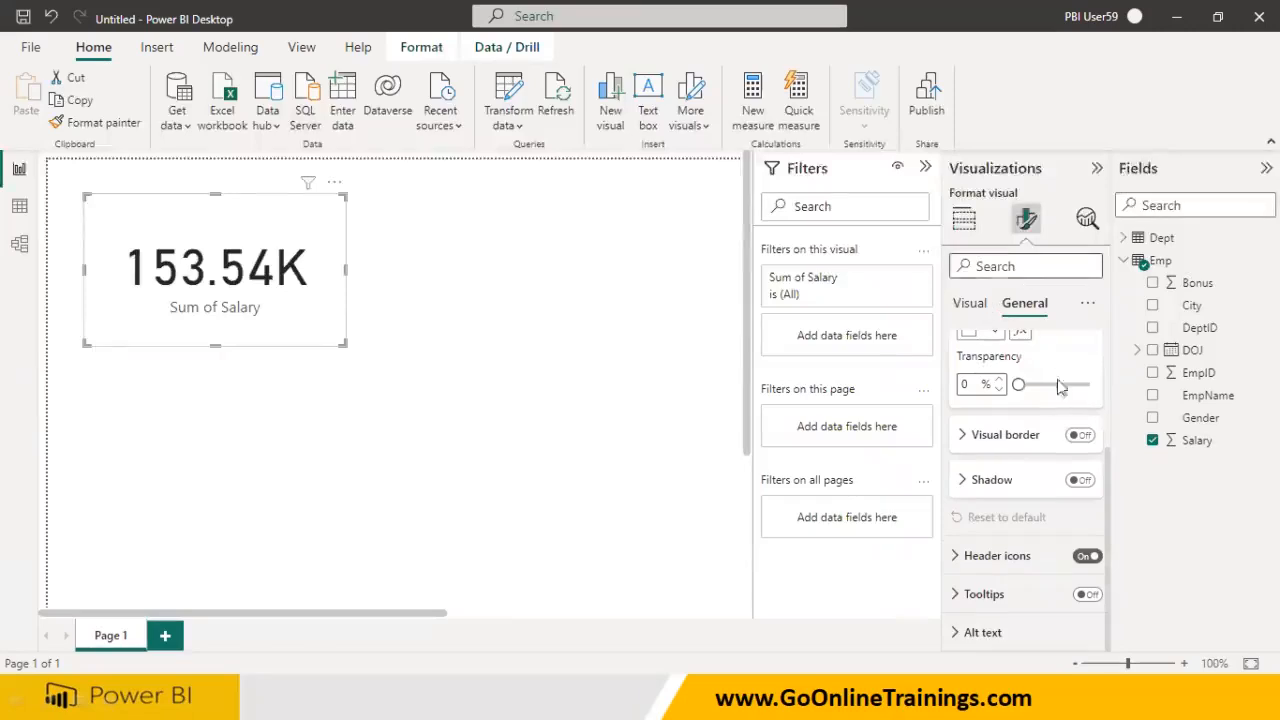
click(1080, 436)
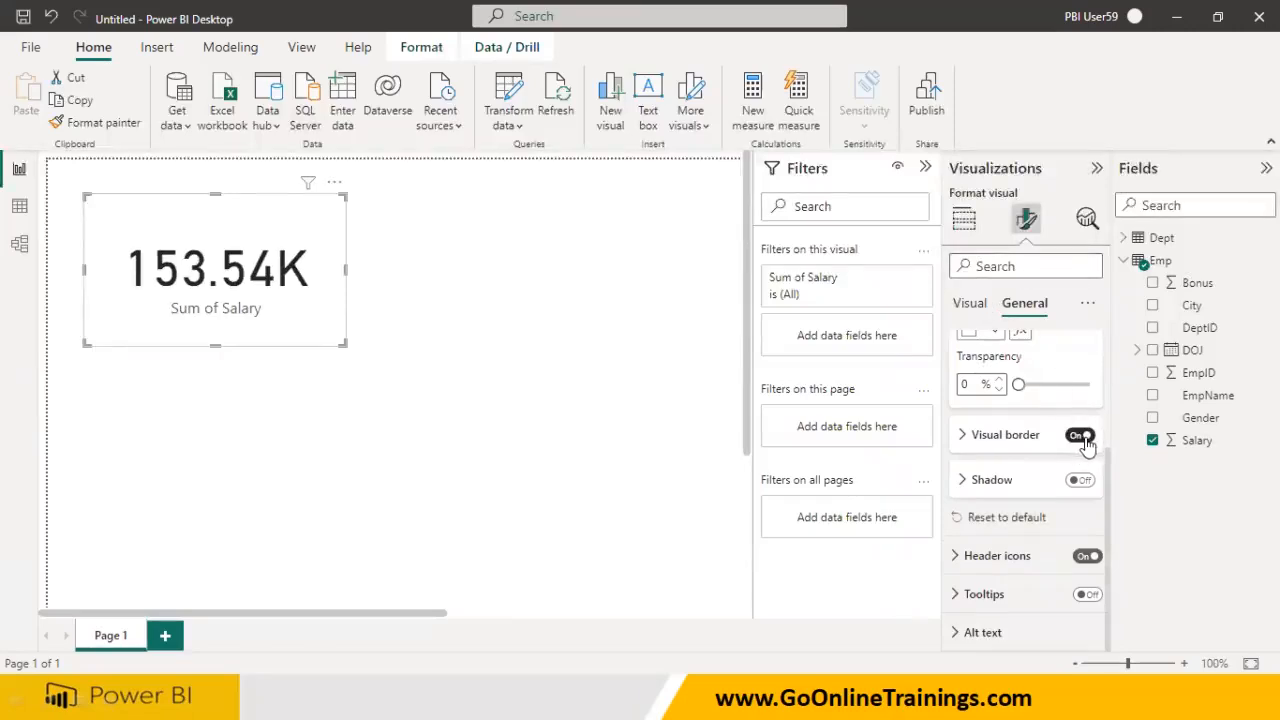
click(1081, 481)
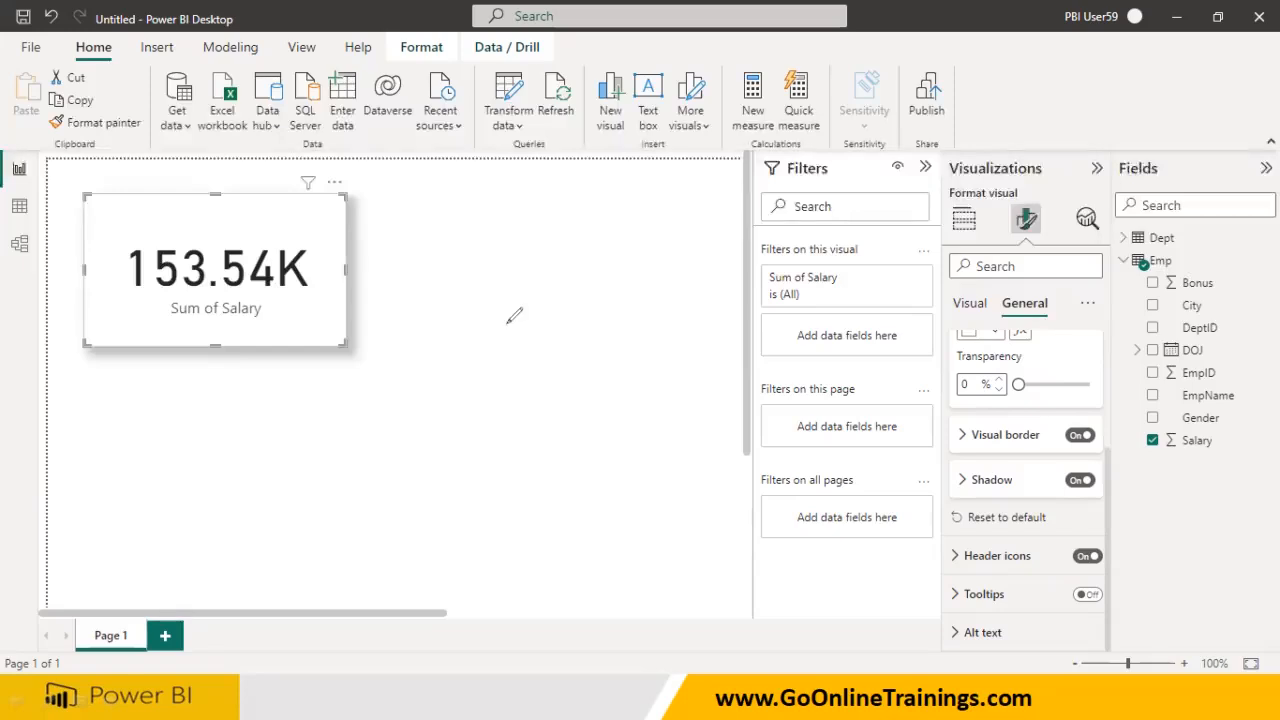
mouse_move(468, 331)
mouse_down()
mouse_move(531, 315)
mouse_move(571, 334)
mouse_move(578, 300)
mouse_move(606, 338)
mouse_move(449, 378)
mouse_move(601, 287)
mouse_up()
mouse_move(515, 456)
mouse_down()
mouse_move(534, 527)
mouse_move(548, 482)
mouse_move(605, 447)
mouse_move(730, 445)
mouse_up()
mouse_move(664, 540)
mouse_down()
mouse_move(674, 578)
mouse_move(726, 486)
mouse_move(740, 503)
mouse_move(768, 486)
mouse_move(765, 497)
mouse_up()
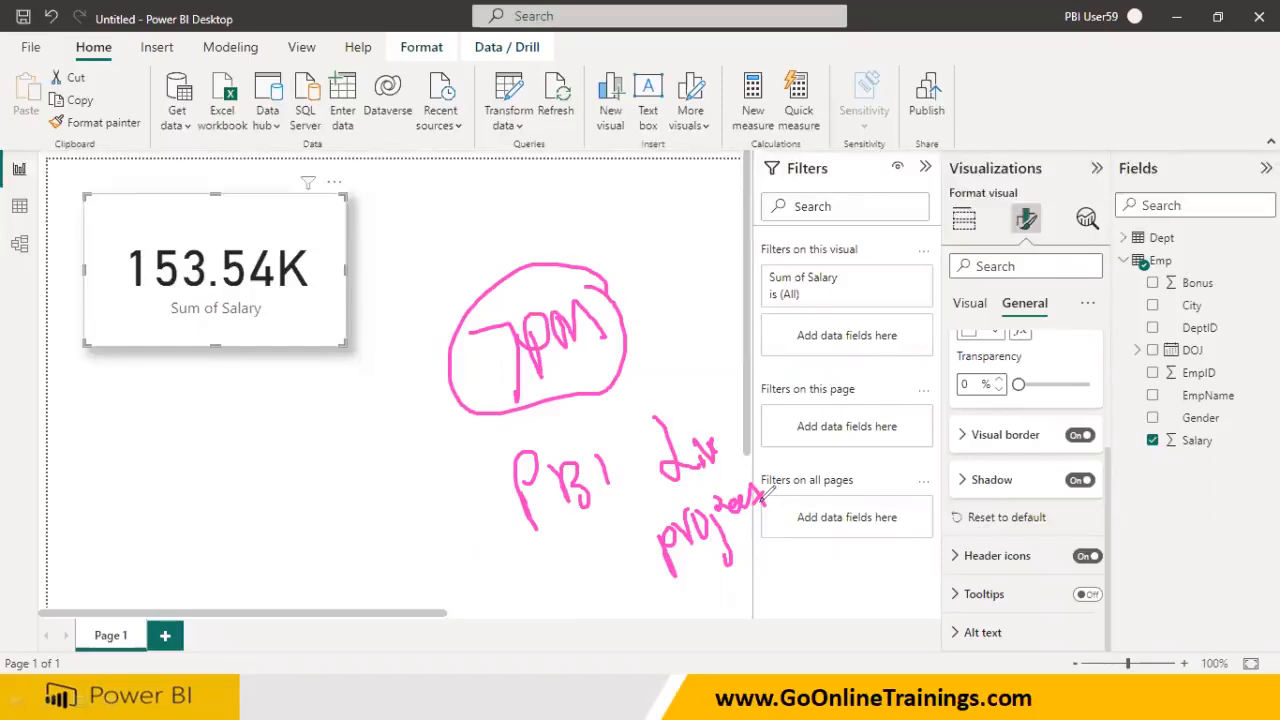
mouse_move(716, 396)
mouse_down()
mouse_move(592, 406)
mouse_move(509, 560)
mouse_move(791, 594)
mouse_move(755, 406)
mouse_up()
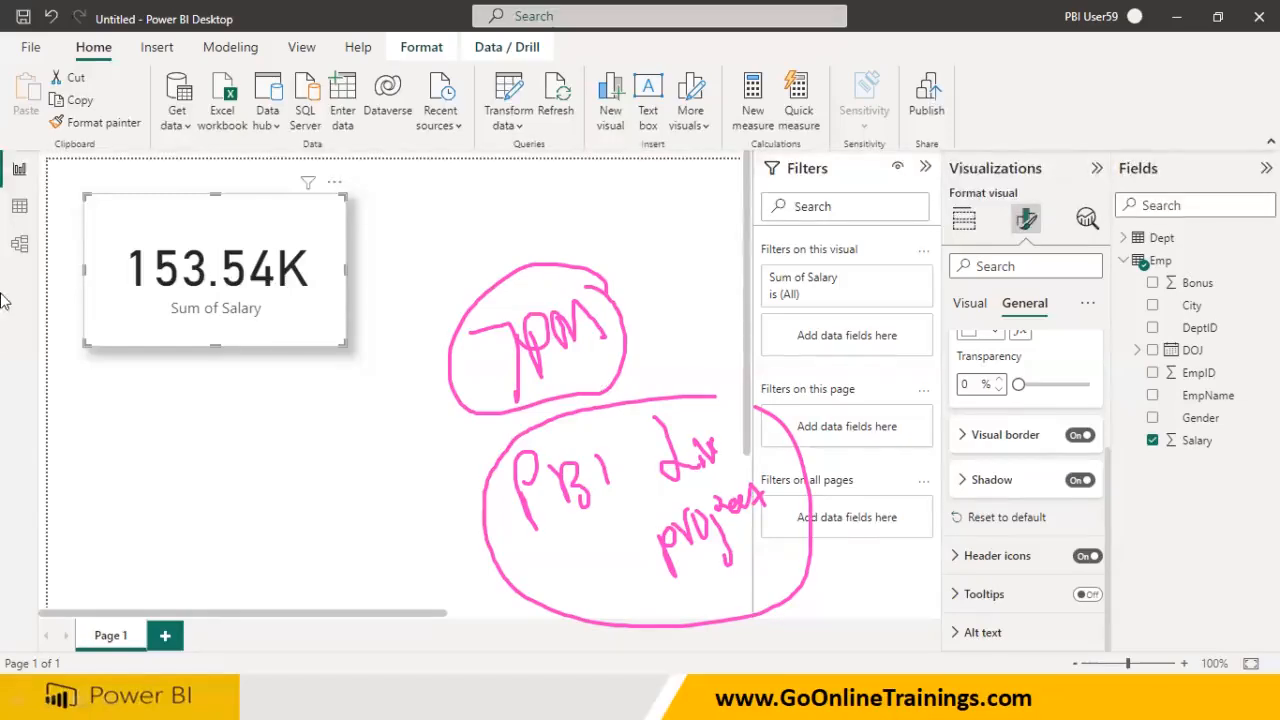
mouse_move(343, 462)
mouse_down()
mouse_move(322, 467)
mouse_move(312, 502)
mouse_move(365, 480)
mouse_move(346, 500)
mouse_up()
drag(385, 455, 385, 498)
click(405, 456)
mouse_move(408, 456)
mouse_down()
mouse_move(347, 561)
mouse_move(370, 552)
mouse_move(378, 566)
mouse_up()
drag(398, 533, 400, 550)
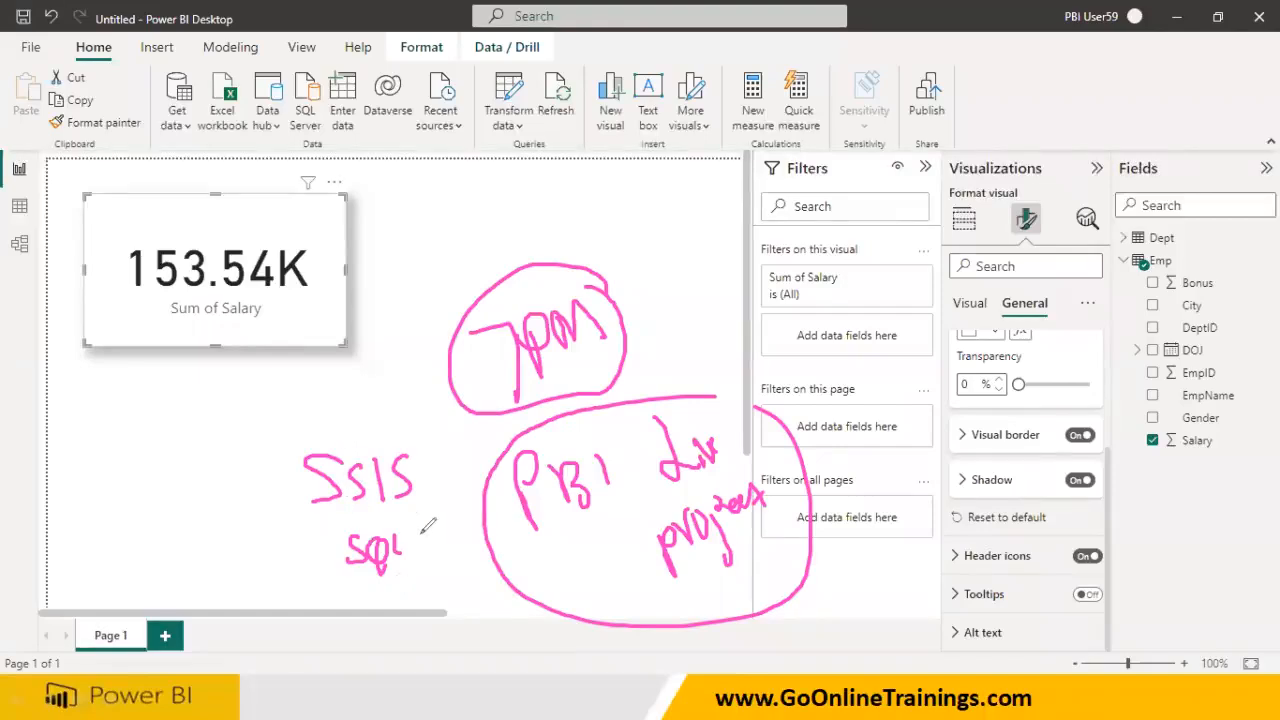
drag(761, 474, 829, 425)
mouse_move(864, 456)
mouse_down()
mouse_move(866, 428)
mouse_move(890, 446)
mouse_move(922, 442)
mouse_move(900, 378)
mouse_move(958, 484)
mouse_up()
mouse_move(765, 273)
mouse_down()
mouse_move(738, 308)
mouse_move(902, 288)
mouse_up()
mouse_move(966, 262)
mouse_down()
mouse_move(958, 290)
mouse_move(1026, 282)
mouse_up()
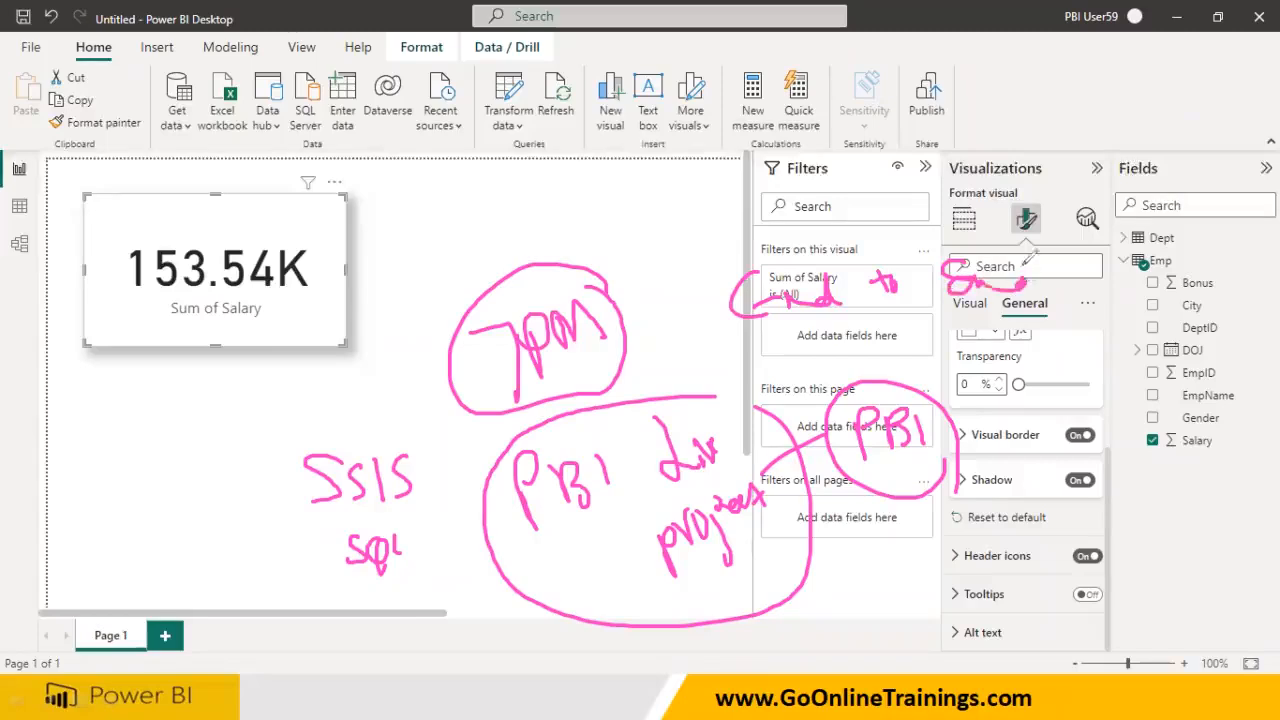
mouse_move(905, 330)
mouse_down()
mouse_move(888, 355)
mouse_move(964, 344)
mouse_move(1008, 356)
mouse_move(1084, 320)
mouse_move(1072, 332)
mouse_move(1160, 346)
mouse_up()
drag(1146, 300, 1140, 354)
mouse_move(1124, 380)
mouse_down()
mouse_move(1106, 396)
mouse_move(1186, 400)
mouse_move(1212, 382)
mouse_move(1196, 400)
mouse_up()
drag(1216, 354, 1204, 458)
mouse_move(1180, 456)
mouse_down()
mouse_move(1150, 492)
mouse_move(1220, 496)
mouse_up()
drag(1240, 452, 1222, 496)
drag(1136, 456, 1262, 505)
drag(1238, 462, 1140, 594)
mouse_move(1142, 545)
mouse_down()
mouse_move(1146, 566)
mouse_move(1172, 580)
mouse_up()
mouse_move(1174, 534)
mouse_down()
mouse_move(1192, 556)
mouse_move(1176, 572)
mouse_up()
drag(1210, 532, 1208, 564)
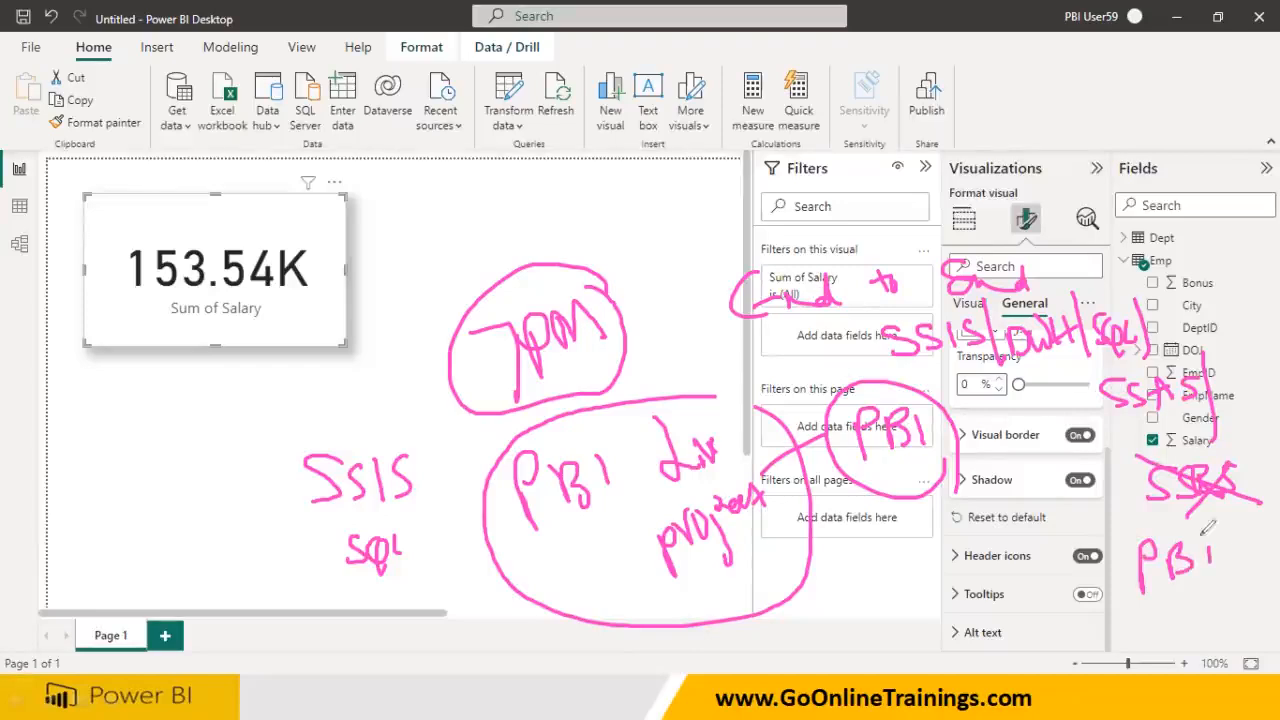
mouse_move(914, 309)
mouse_down()
mouse_move(1118, 558)
mouse_move(1272, 552)
mouse_move(1196, 270)
mouse_move(958, 258)
mouse_move(758, 284)
mouse_move(708, 322)
mouse_move(797, 328)
mouse_up()
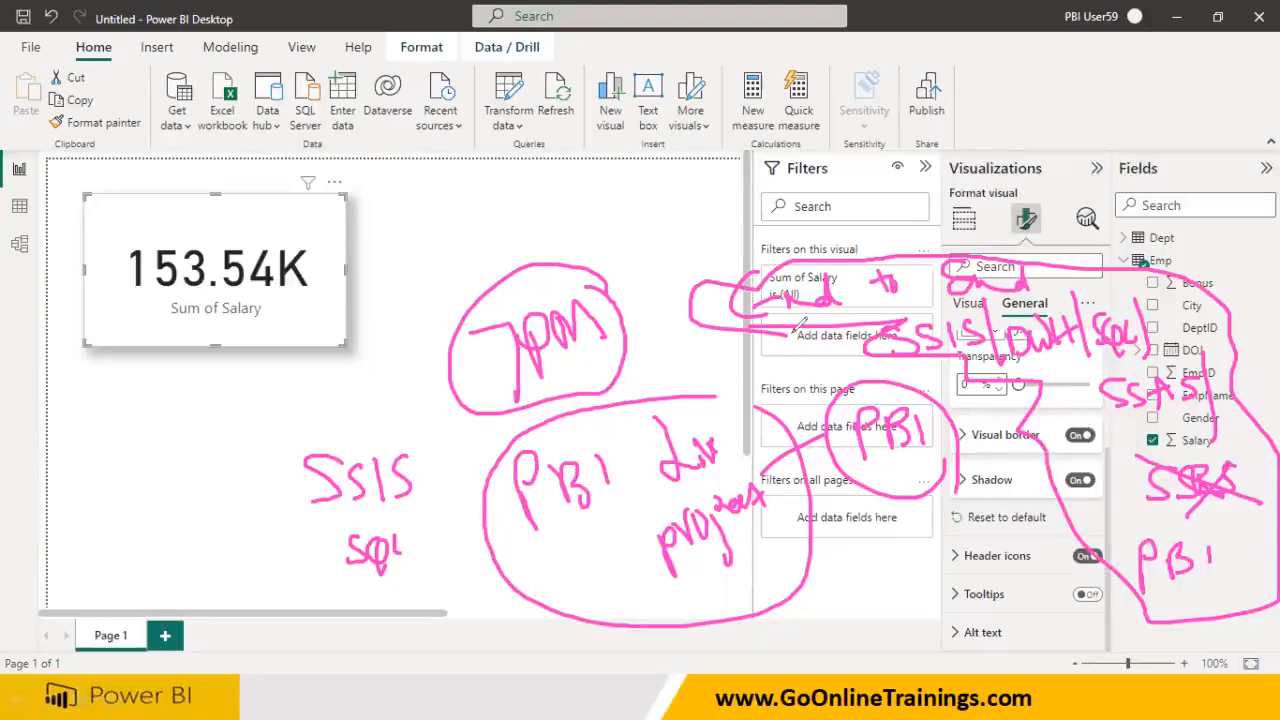
drag(1108, 298, 1108, 226)
mouse_move(1128, 162)
mouse_down()
mouse_move(1210, 180)
mouse_move(1222, 140)
mouse_move(1240, 170)
mouse_up()
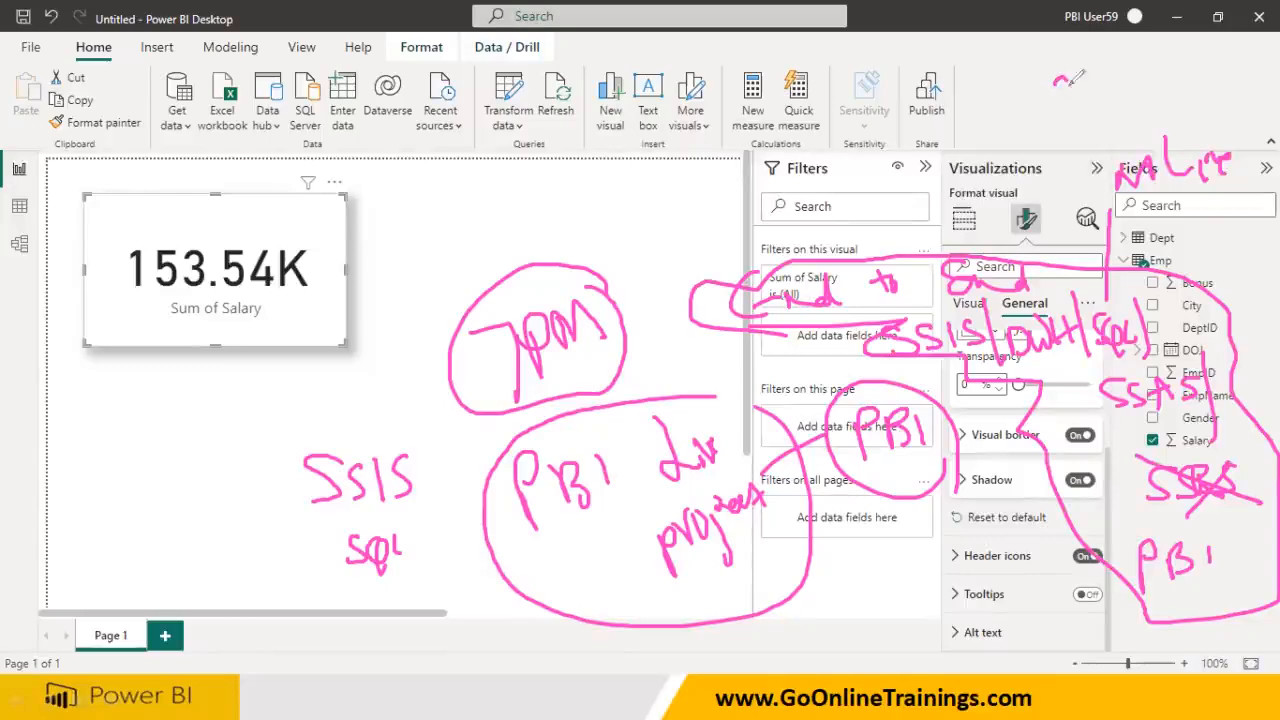
mouse_move(1104, 80)
mouse_down()
mouse_move(1094, 104)
mouse_move(1120, 66)
mouse_move(1130, 100)
mouse_move(1105, 58)
mouse_up()
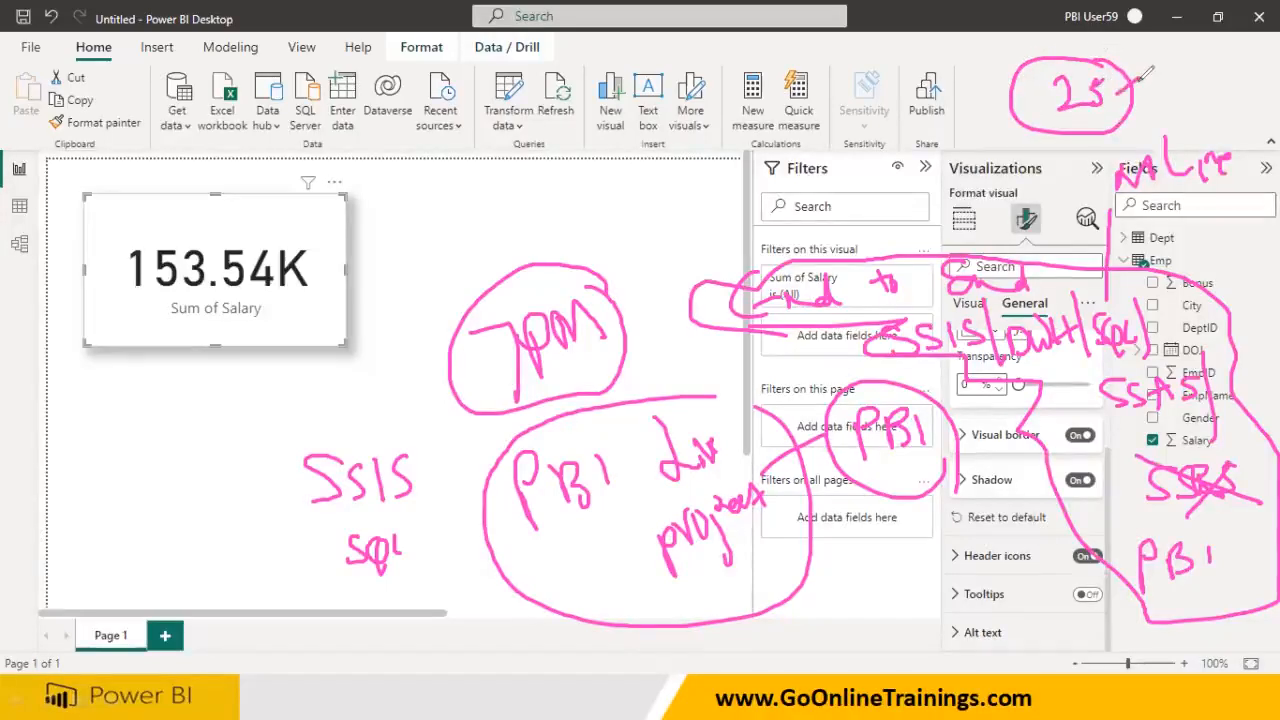
mouse_move(1150, 62)
mouse_down()
mouse_move(1170, 90)
mouse_move(1188, 48)
mouse_move(1196, 86)
mouse_move(1242, 40)
mouse_move(1250, 90)
mouse_move(1274, 88)
mouse_up()
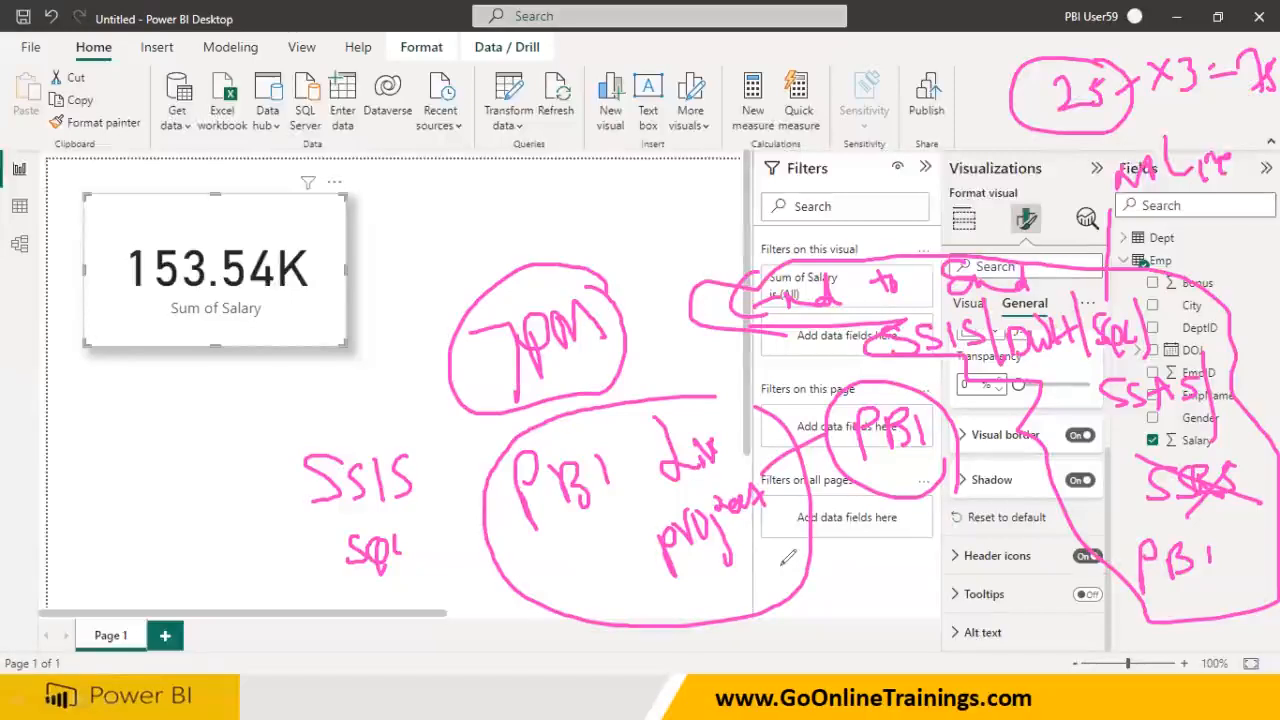
drag(782, 565, 864, 577)
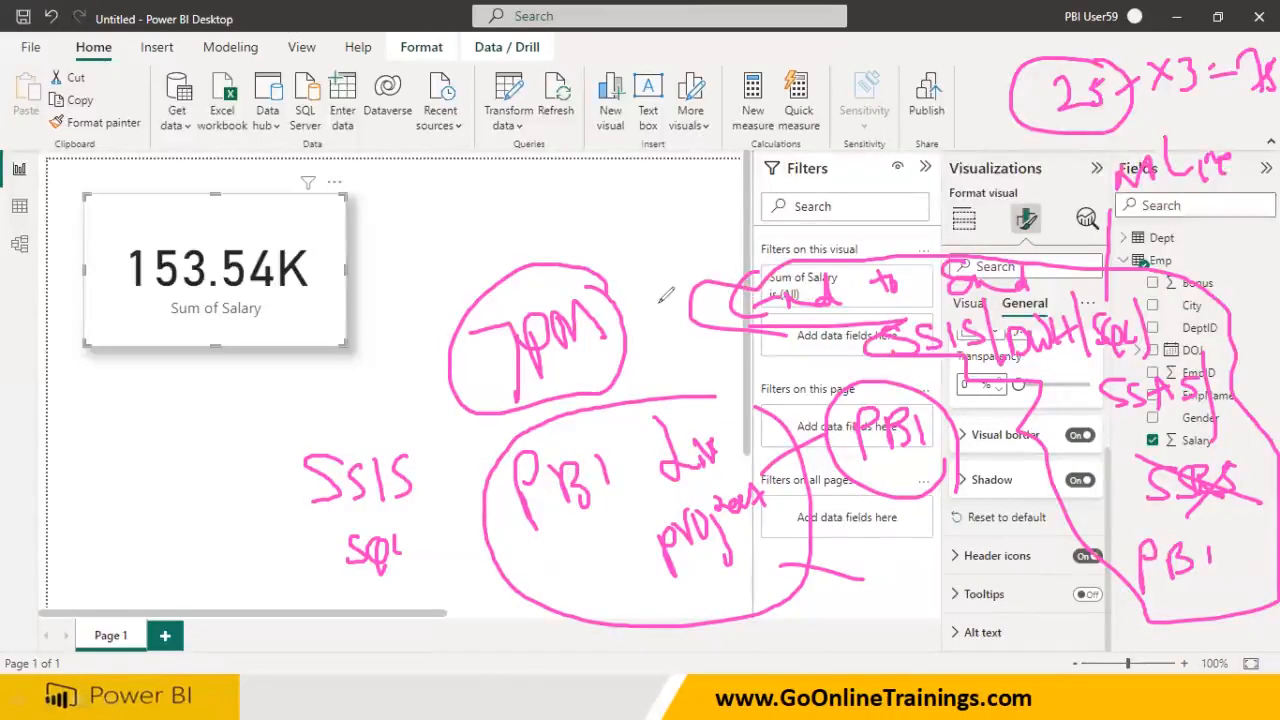
mouse_move(650, 600)
mouse_down()
mouse_move(815, 622)
mouse_move(852, 668)
mouse_move(866, 664)
mouse_up()
mouse_move(870, 608)
mouse_down()
mouse_move(864, 676)
mouse_move(898, 606)
mouse_up()
mouse_move(872, 640)
mouse_down()
mouse_move(904, 632)
mouse_move(936, 648)
mouse_up()
mouse_move(944, 598)
mouse_down()
mouse_move(976, 640)
mouse_move(1026, 648)
mouse_move(1054, 634)
mouse_up()
mouse_move(1068, 606)
mouse_down()
mouse_move(1066, 646)
mouse_move(1088, 638)
mouse_move(1132, 668)
mouse_up()
mouse_move(1152, 650)
mouse_down()
mouse_move(1156, 680)
mouse_move(1172, 660)
mouse_up()
drag(1180, 652, 1234, 670)
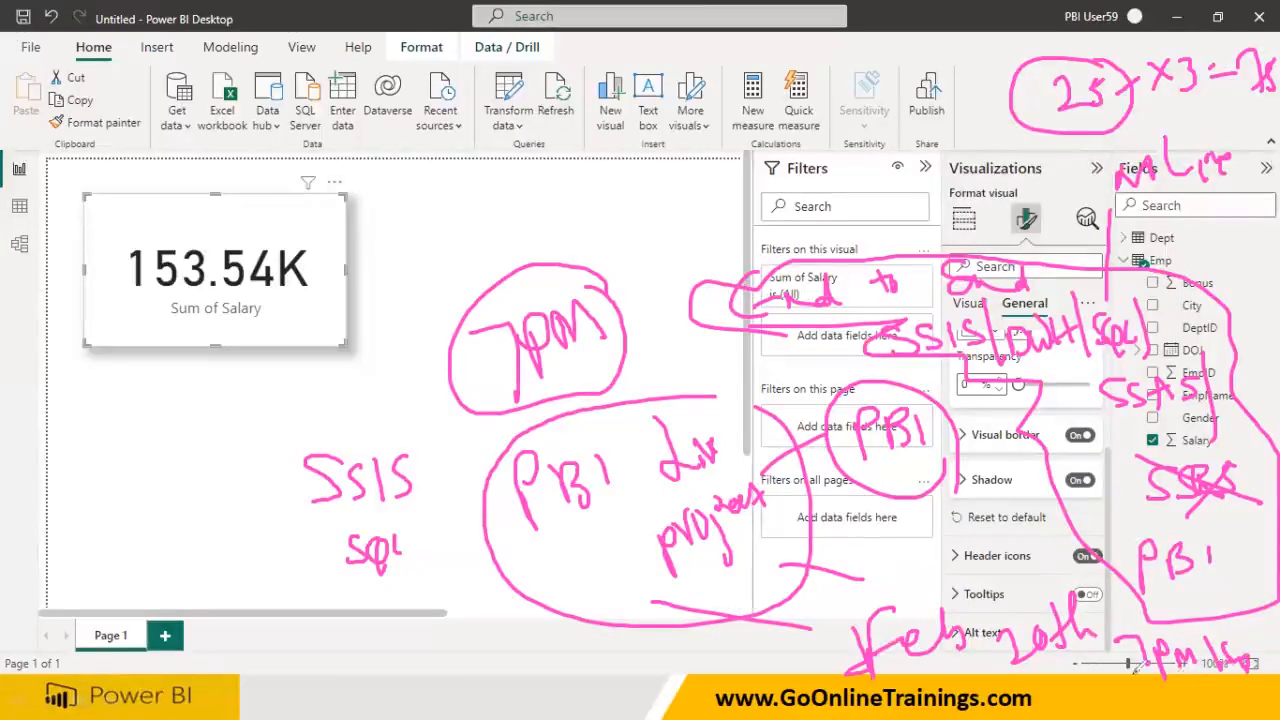
drag(1110, 693, 1183, 687)
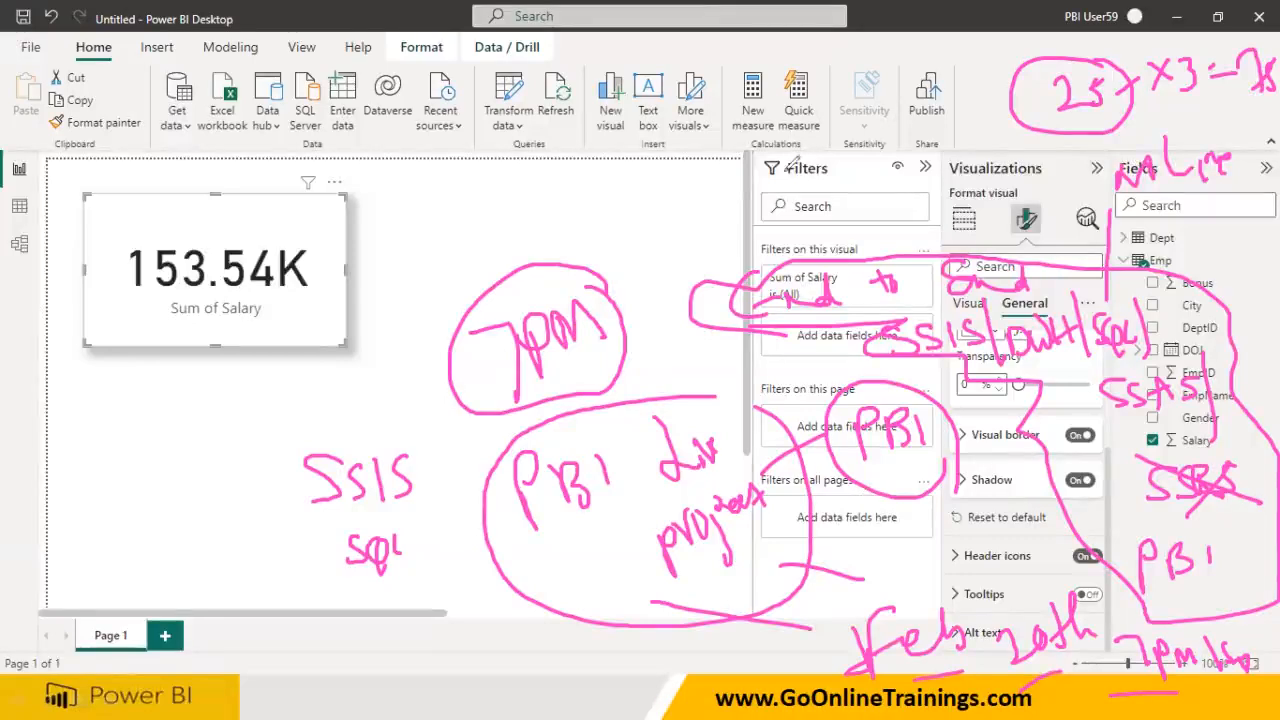
key(e)
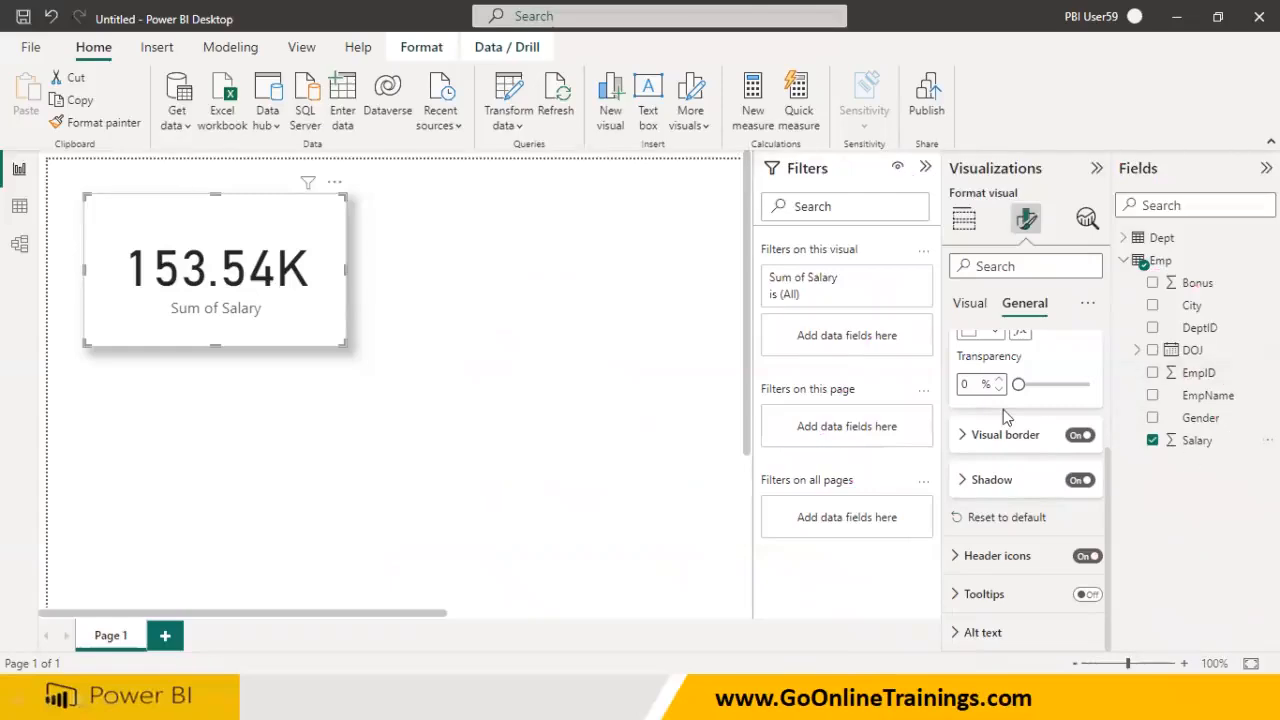
Copy and paste the Sum of Salary card, placing the duplicate beside the original
click(261, 362)
click(263, 340)
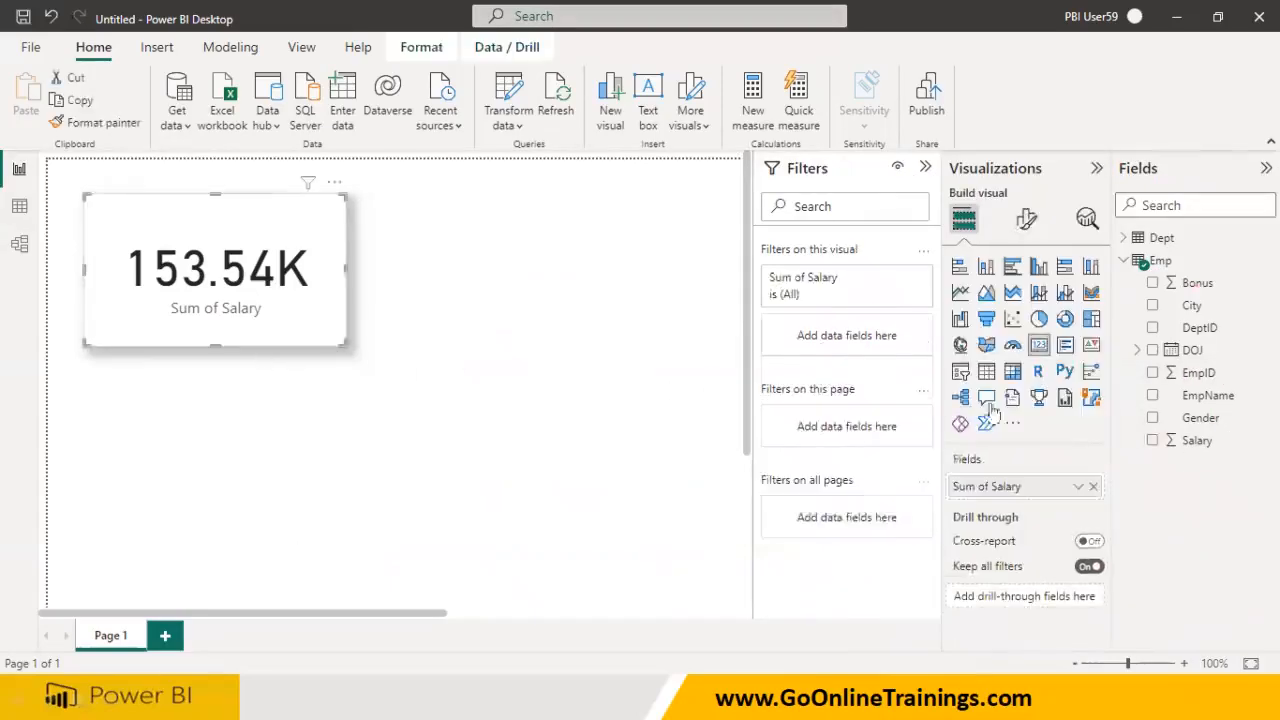
click(378, 347)
click(323, 323)
key(ctrl+c)
key(ctrl+v)
drag(563, 337, 640, 314)
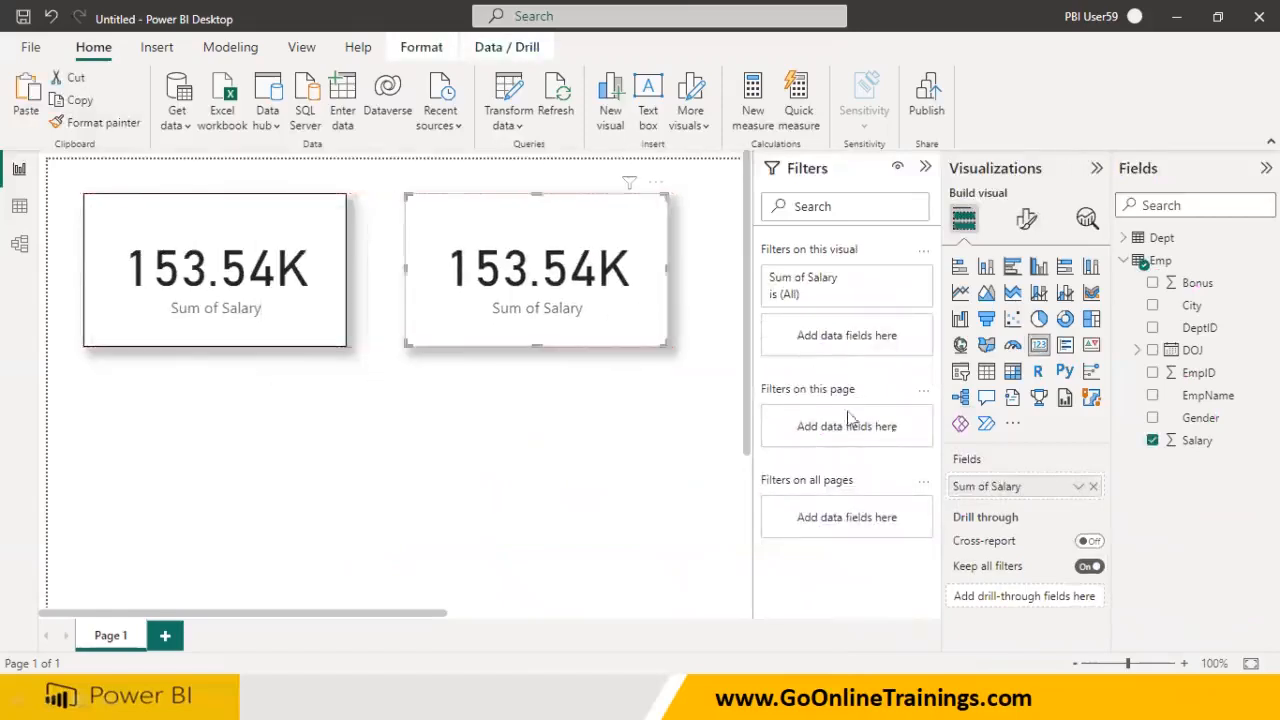
click(551, 423)
Swap Salary for Bonus in the second card so it shows 16K Sum of Bonus
click(553, 339)
click(1095, 486)
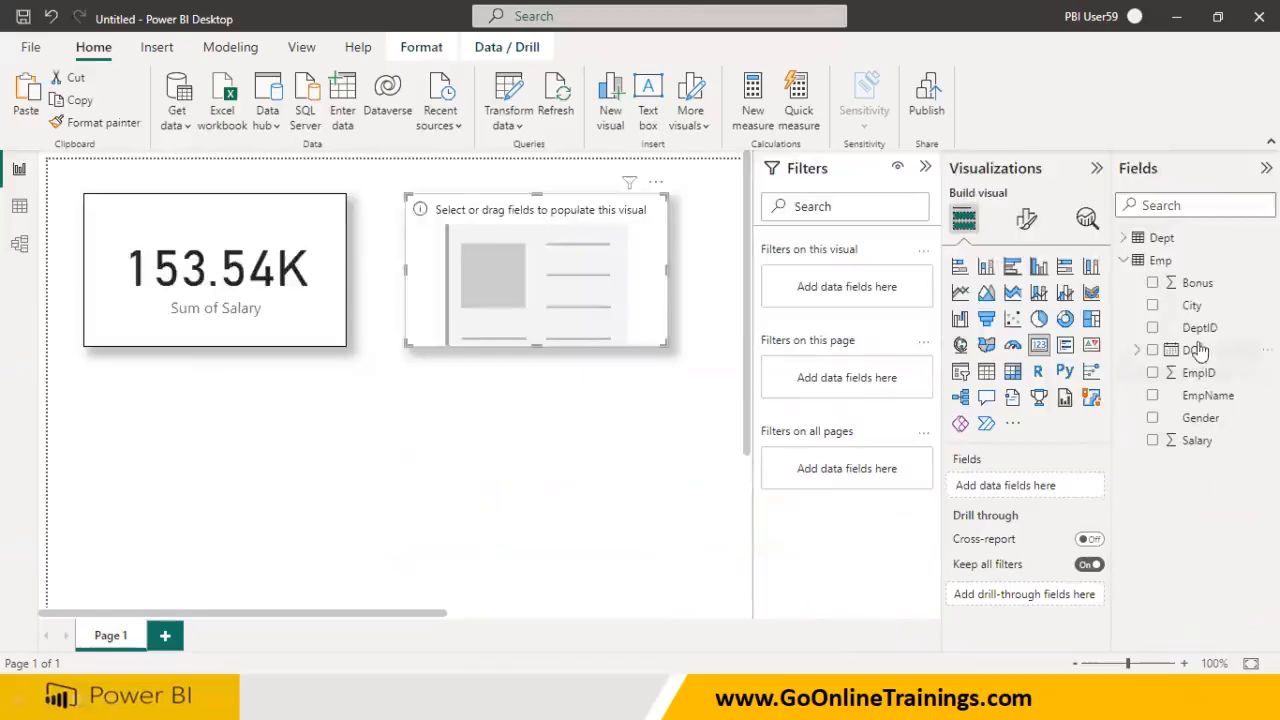
drag(1195, 283, 998, 484)
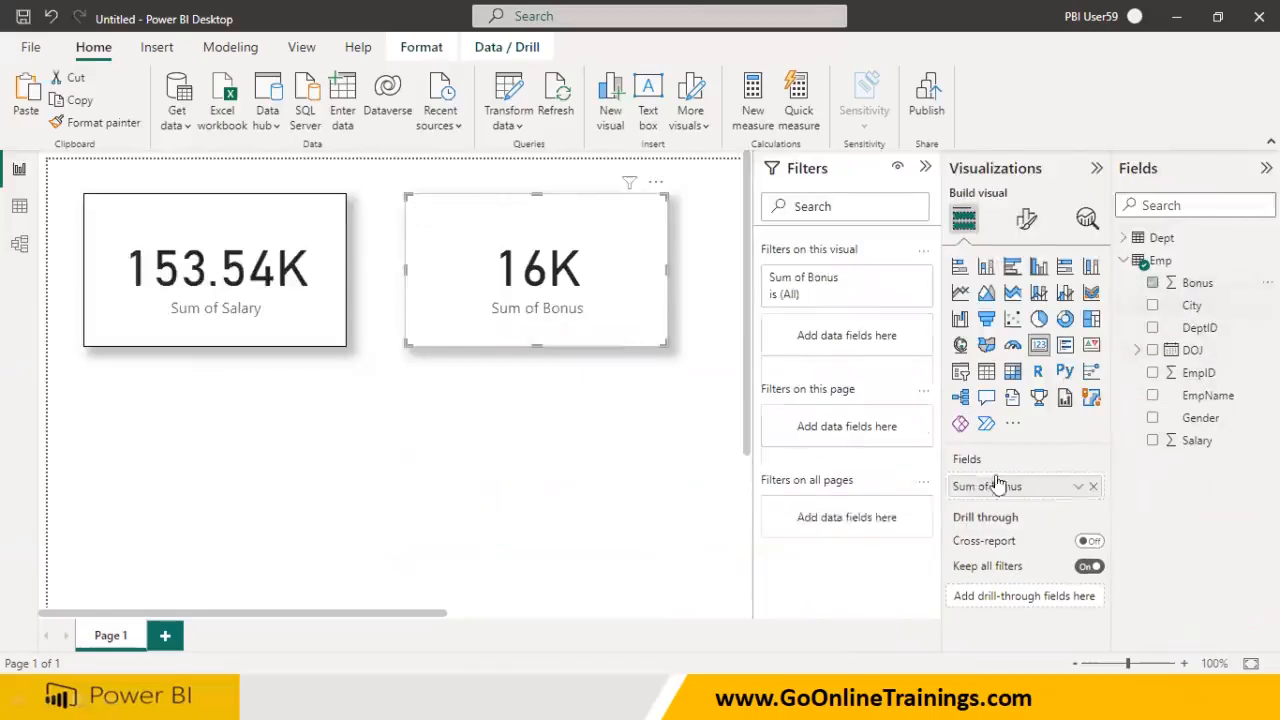
click(416, 474)
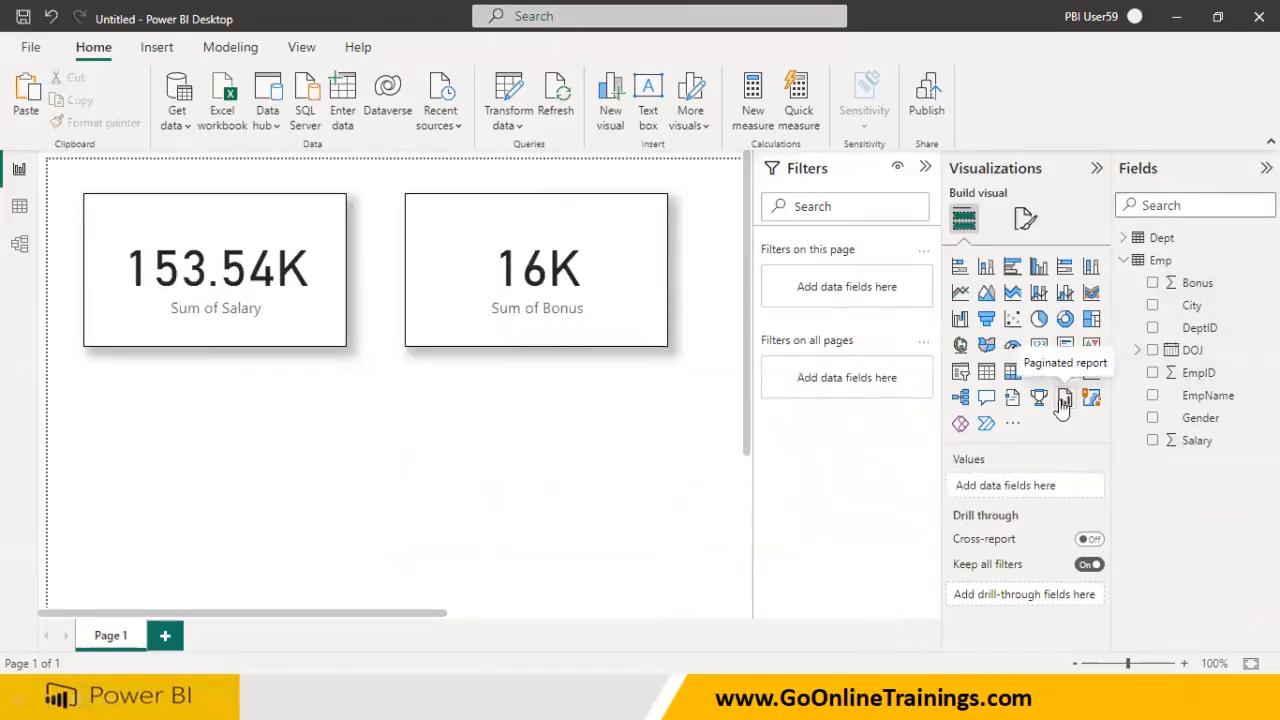
Add an empty table visual and set EmpID's summarization to Don't summarize
click(986, 371)
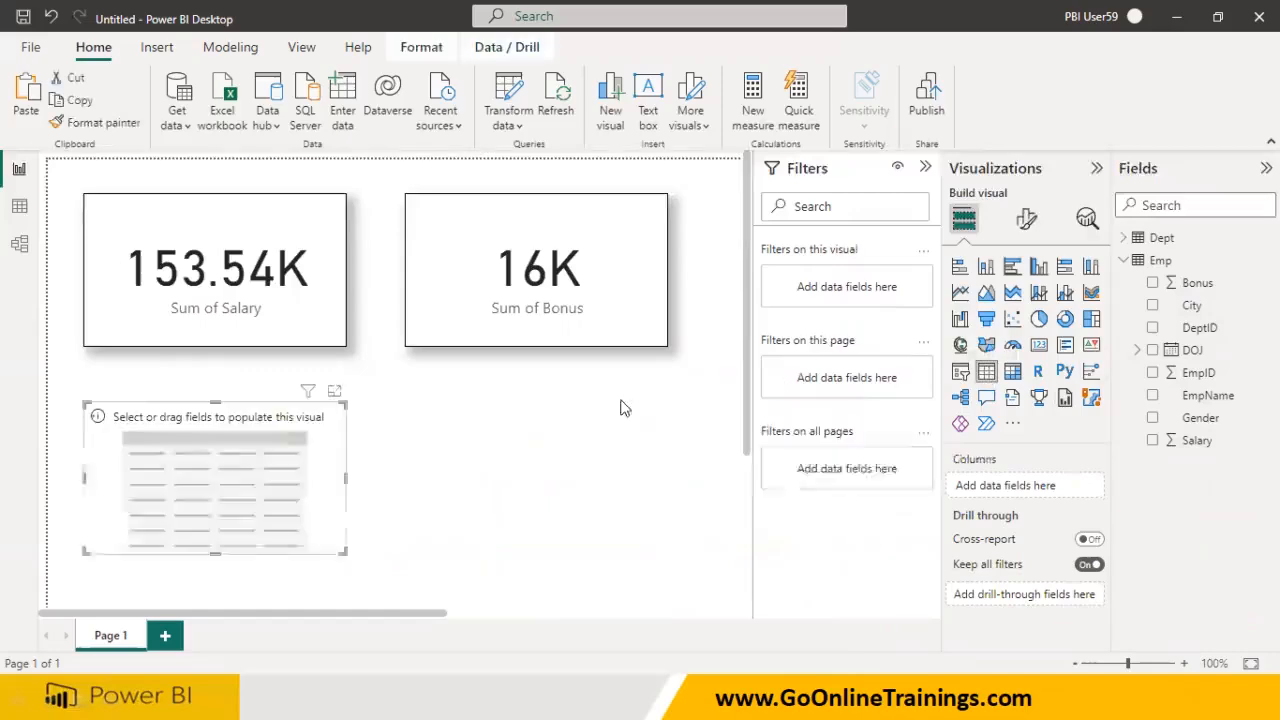
click(1197, 380)
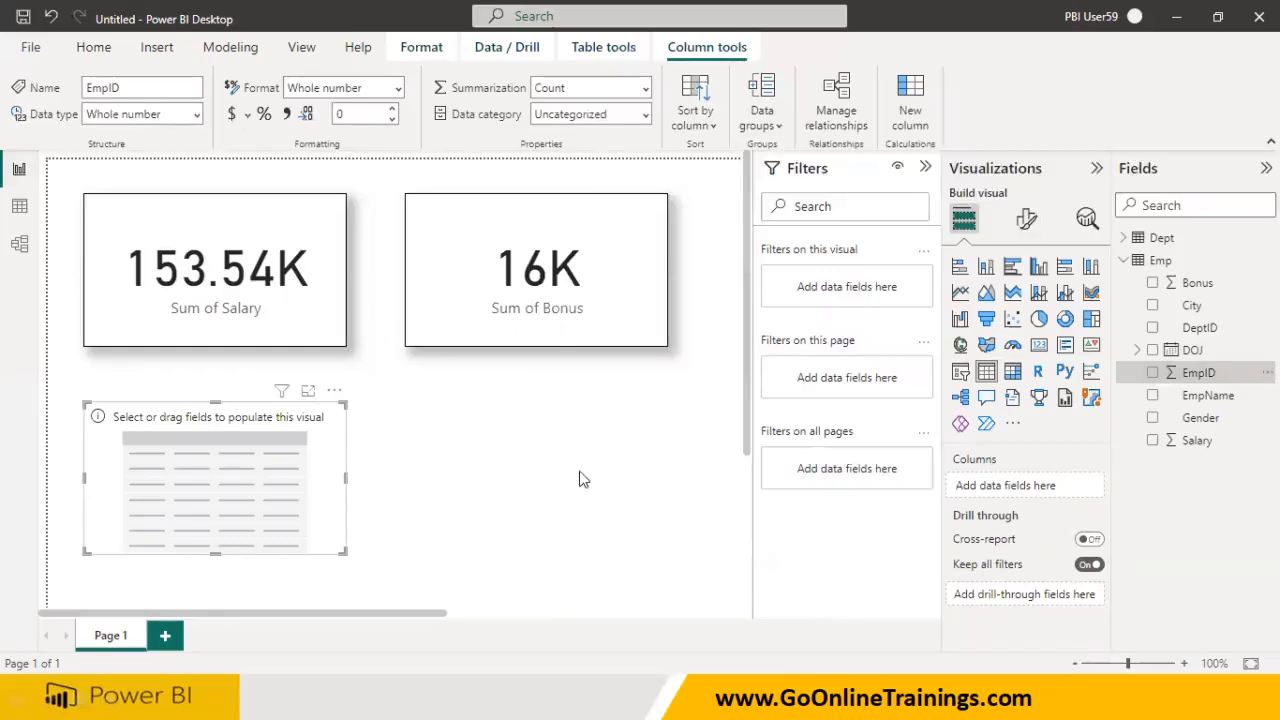
click(646, 89)
click(609, 118)
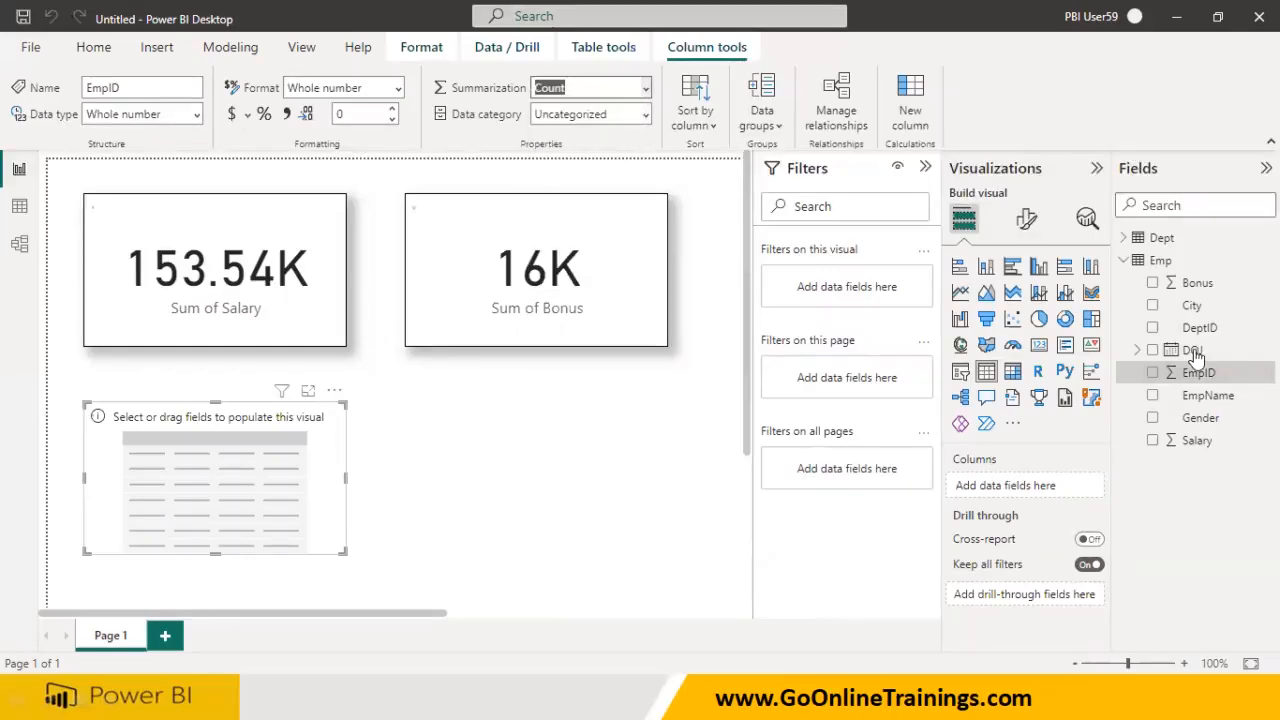
Add EmpID, EmpName and Sum of Salary columns to the table, enlarge it, and expand Dept fields
drag(1197, 373, 251, 465)
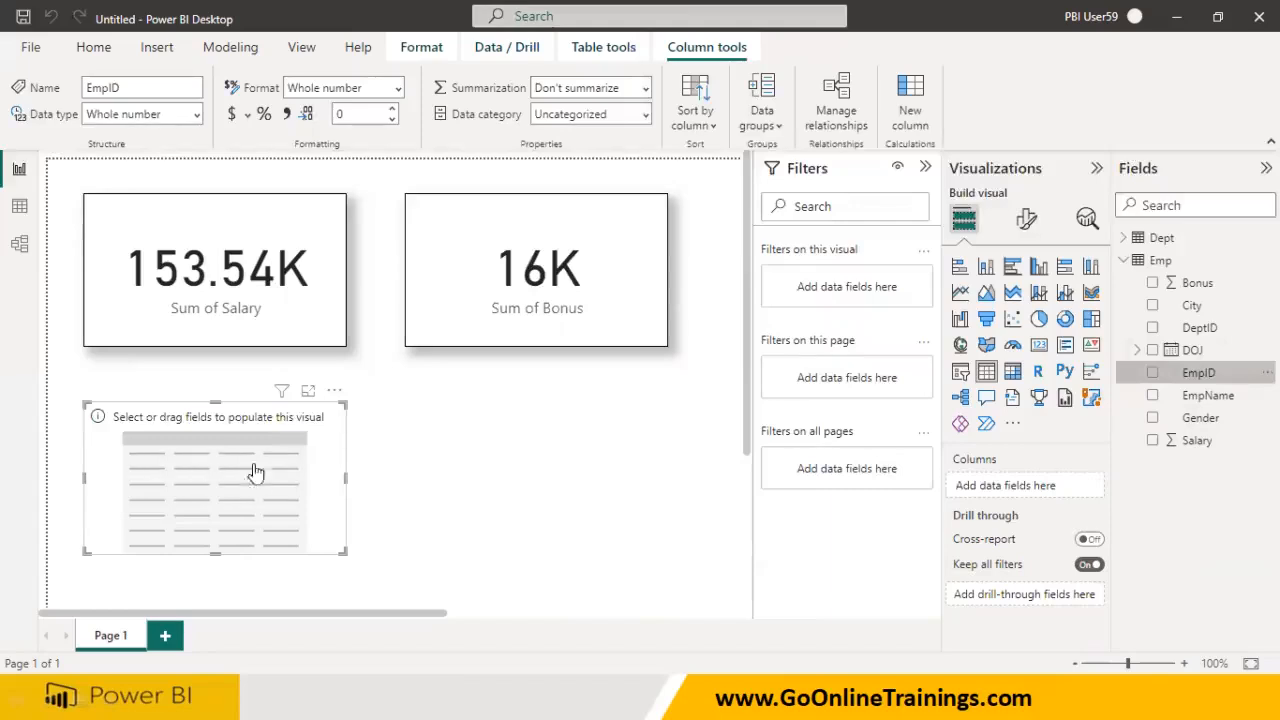
drag(1200, 396, 258, 465)
drag(1195, 450, 300, 465)
drag(345, 551, 590, 568)
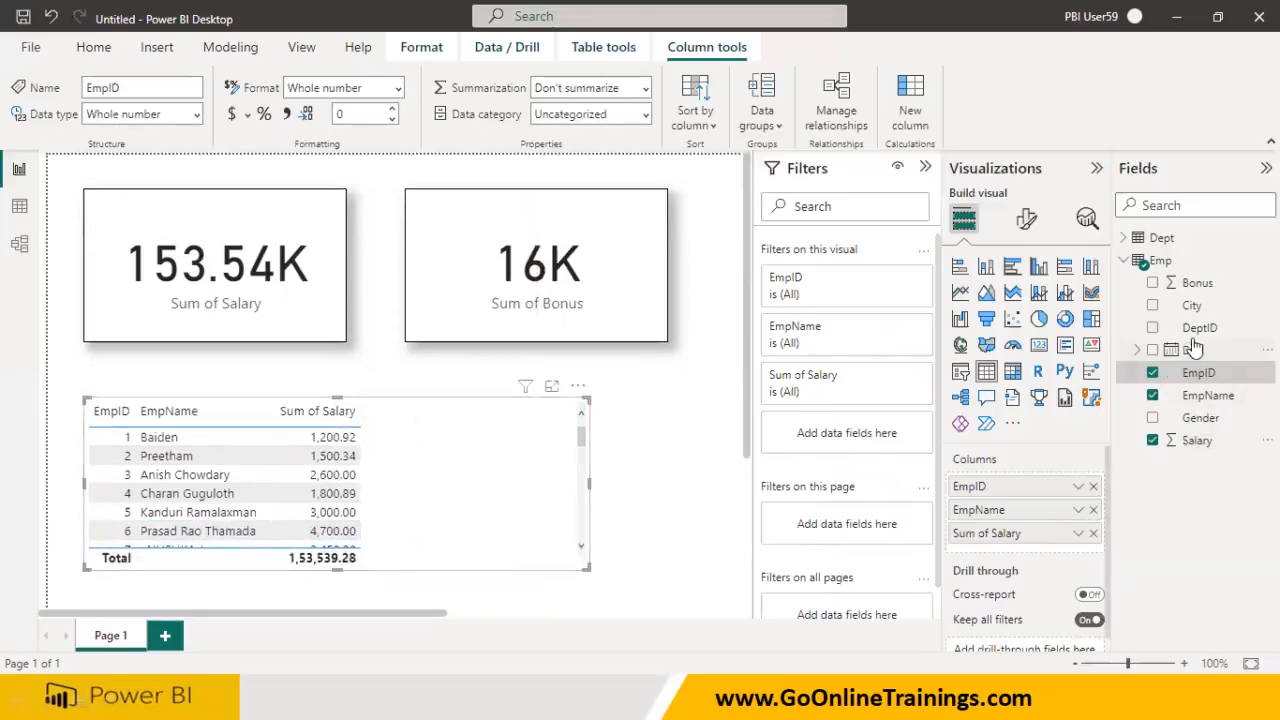
drag(1195, 328, 457, 446)
click(1123, 237)
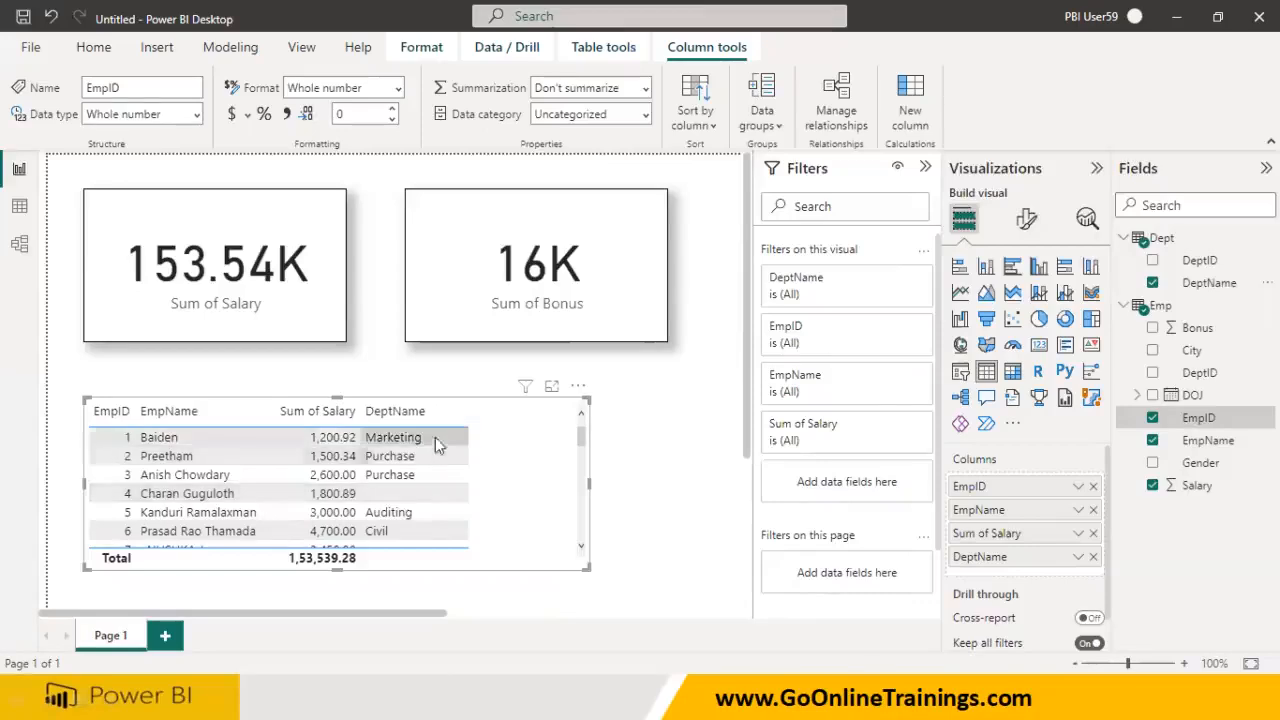
scroll(449, 512, down, 5)
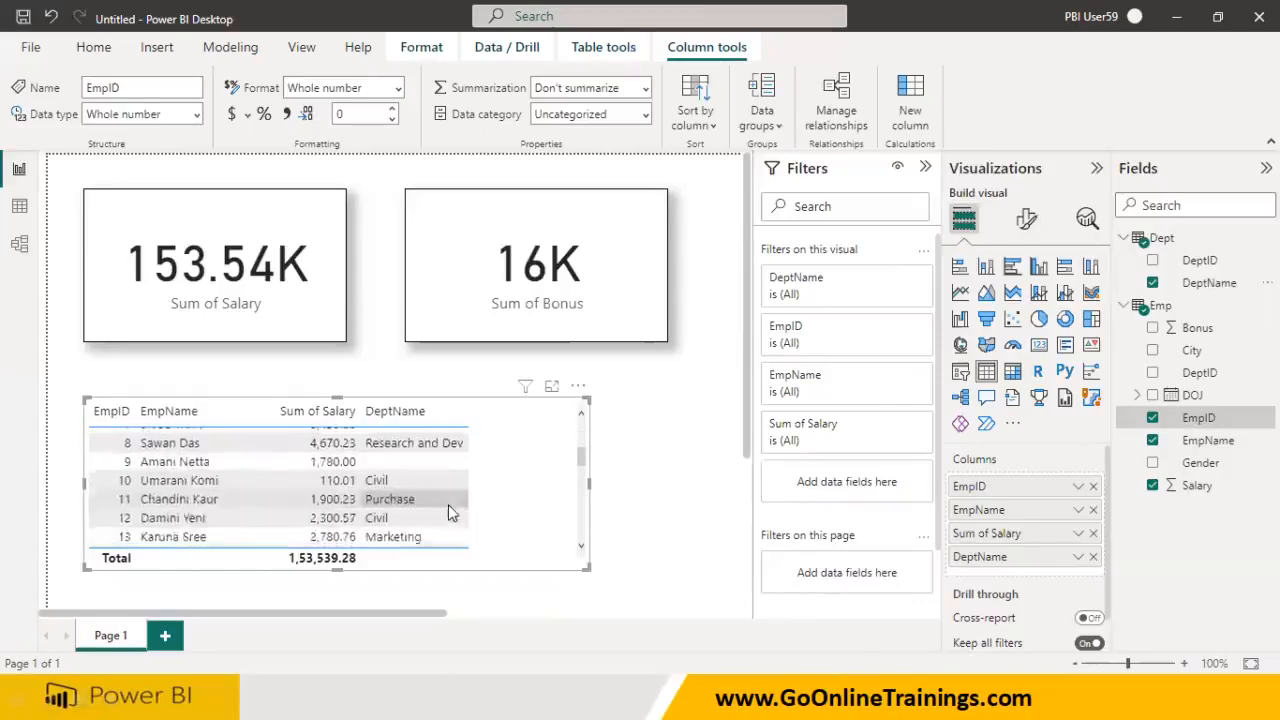
scroll(448, 504, up, 5)
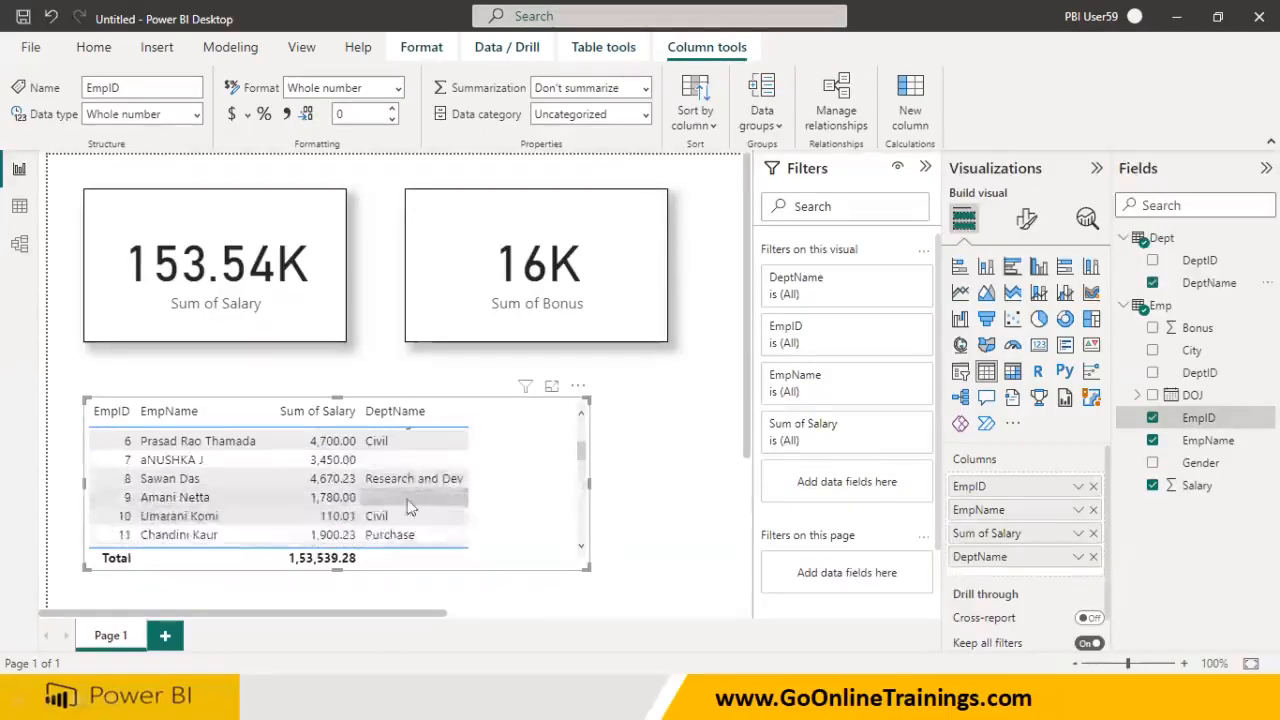
scroll(398, 525, down, 2)
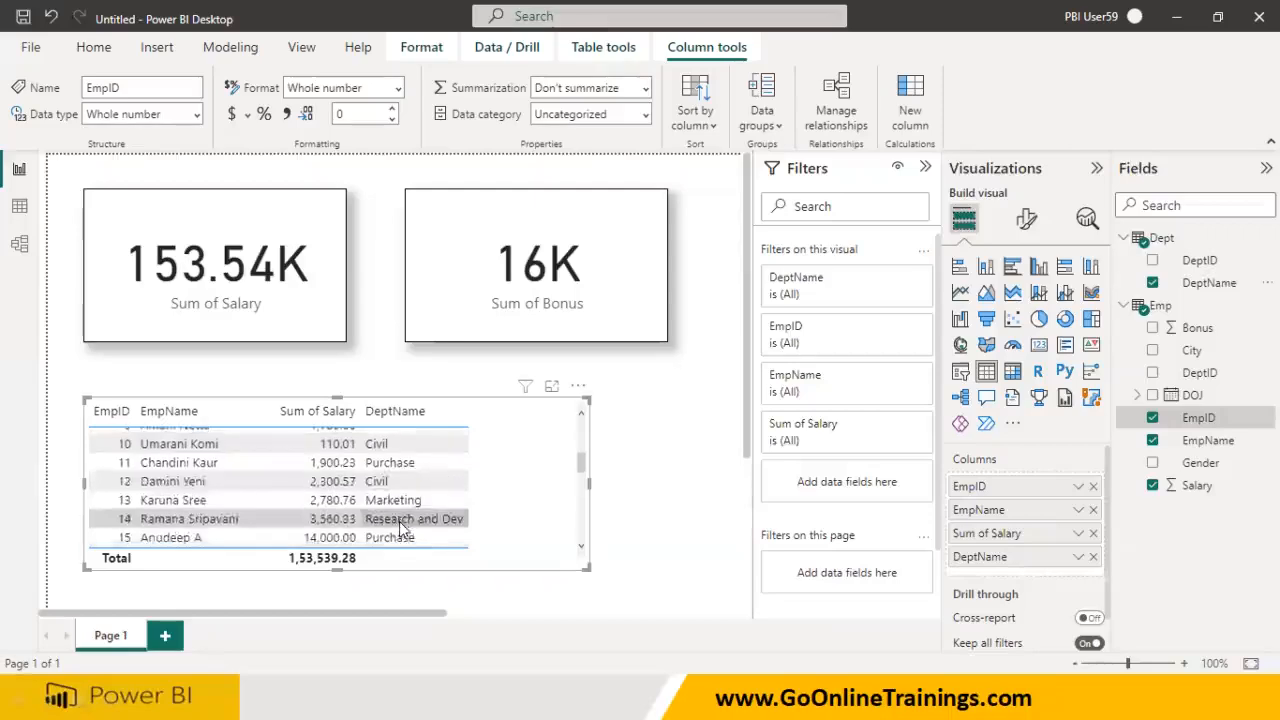
scroll(399, 522, up, 5)
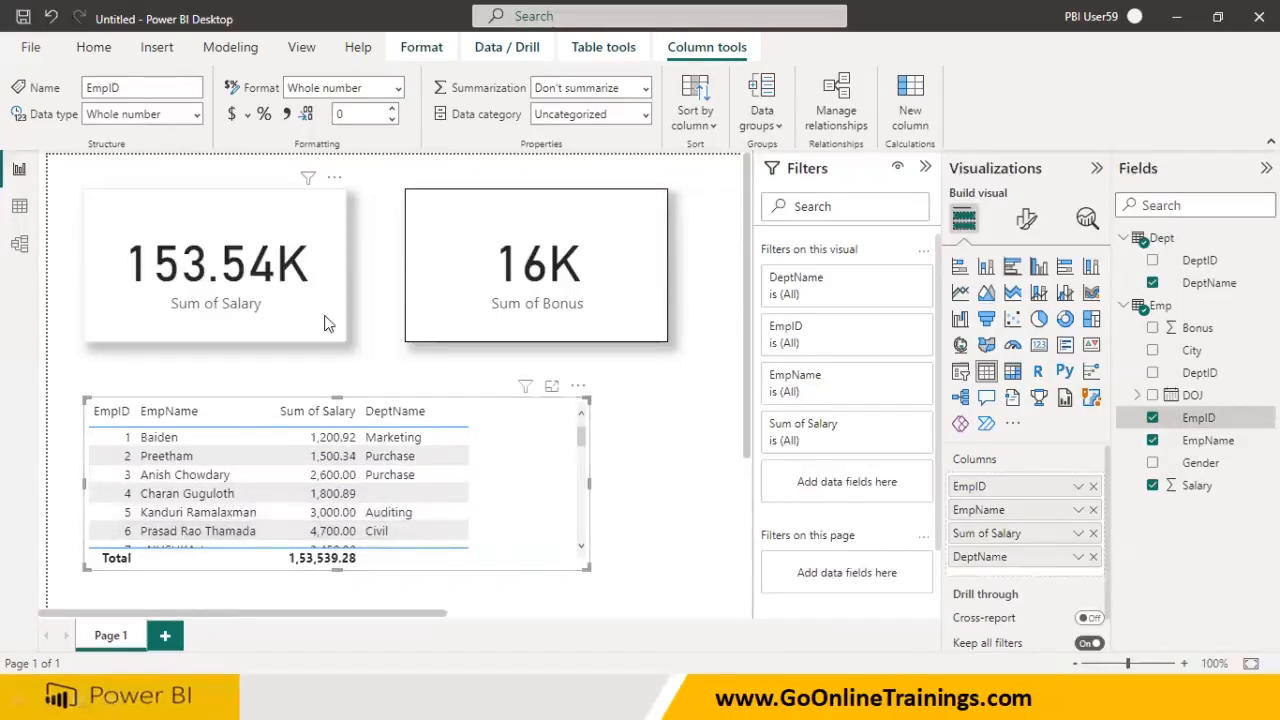
Apply the Salary card's border and shadow formatting to the table with Format painter
click(232, 193)
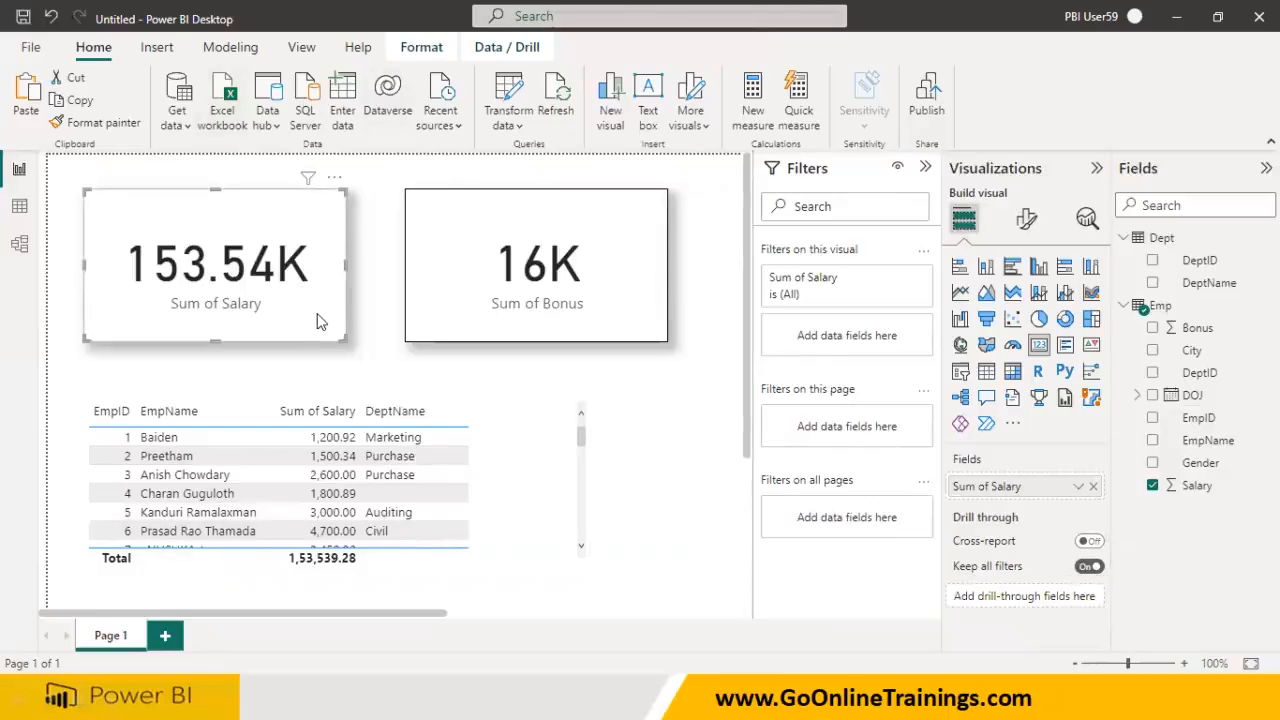
click(128, 122)
click(505, 507)
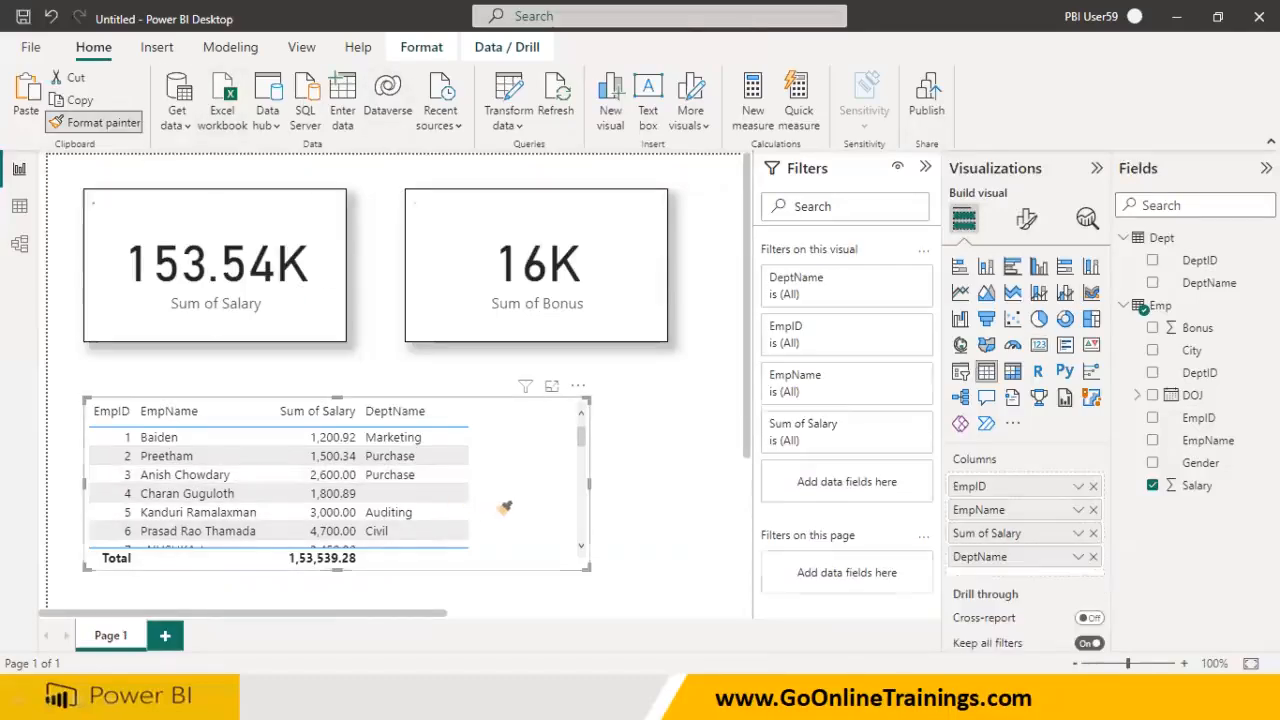
Rename the report page to EmpReports
double_click(112, 636)
text(Em)
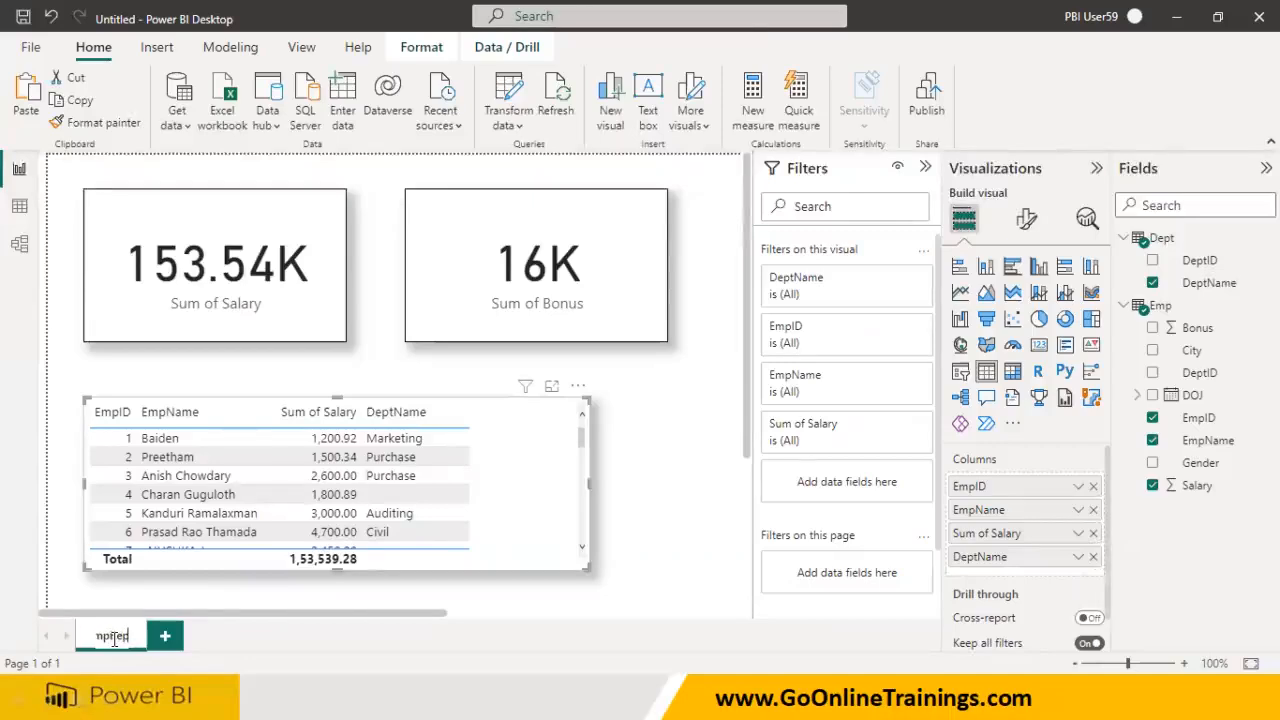
text(pReports)
click(195, 591)
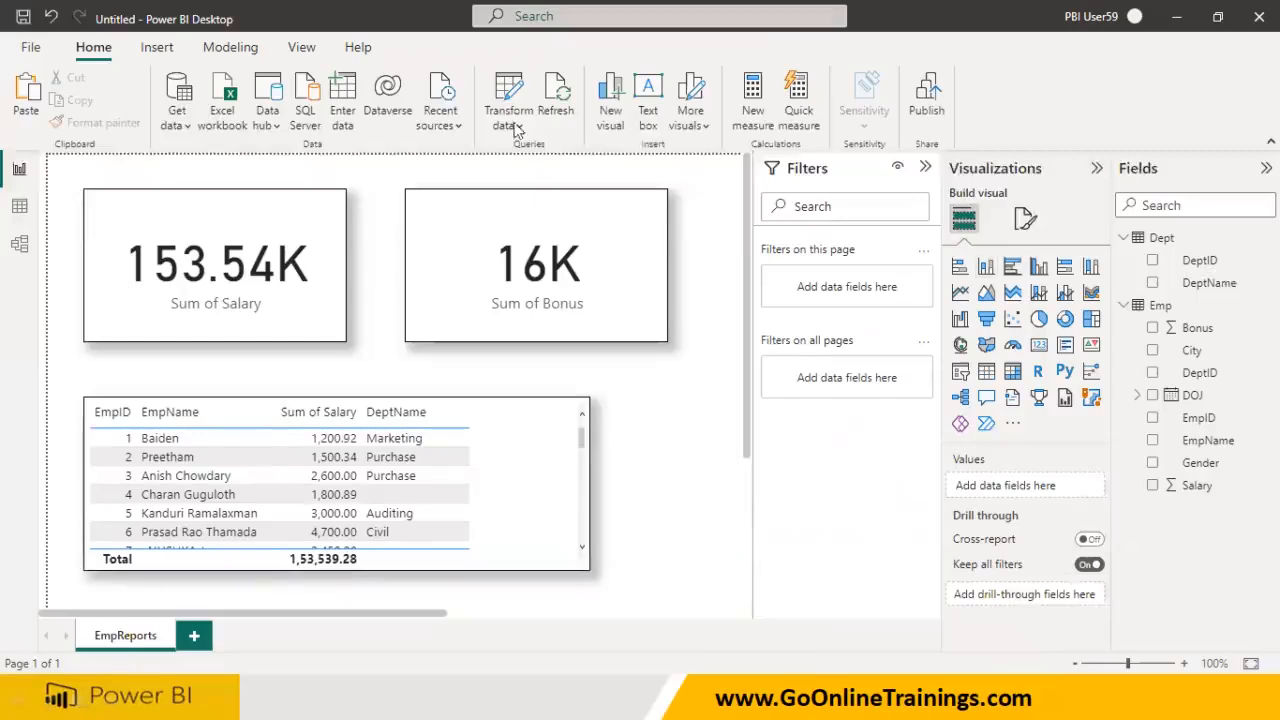
Start a SQL Server connection with server 'kec', then bring up the Windows Start menu
click(185, 125)
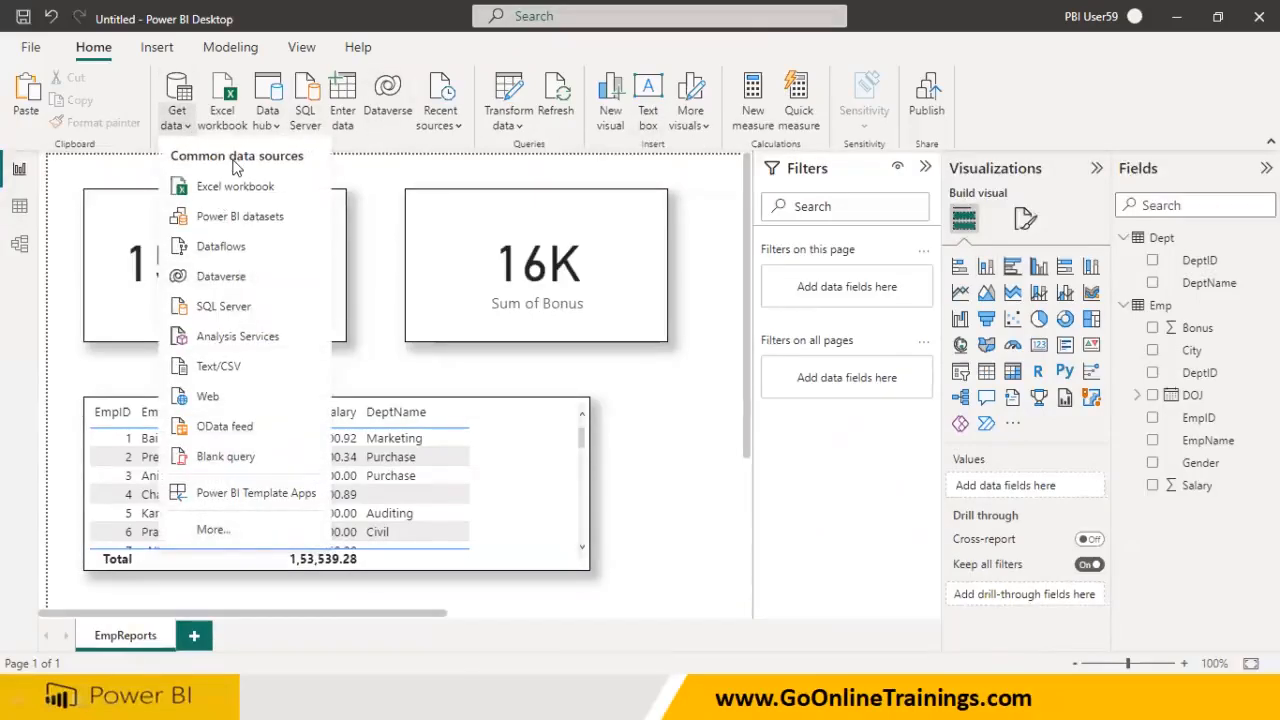
click(236, 307)
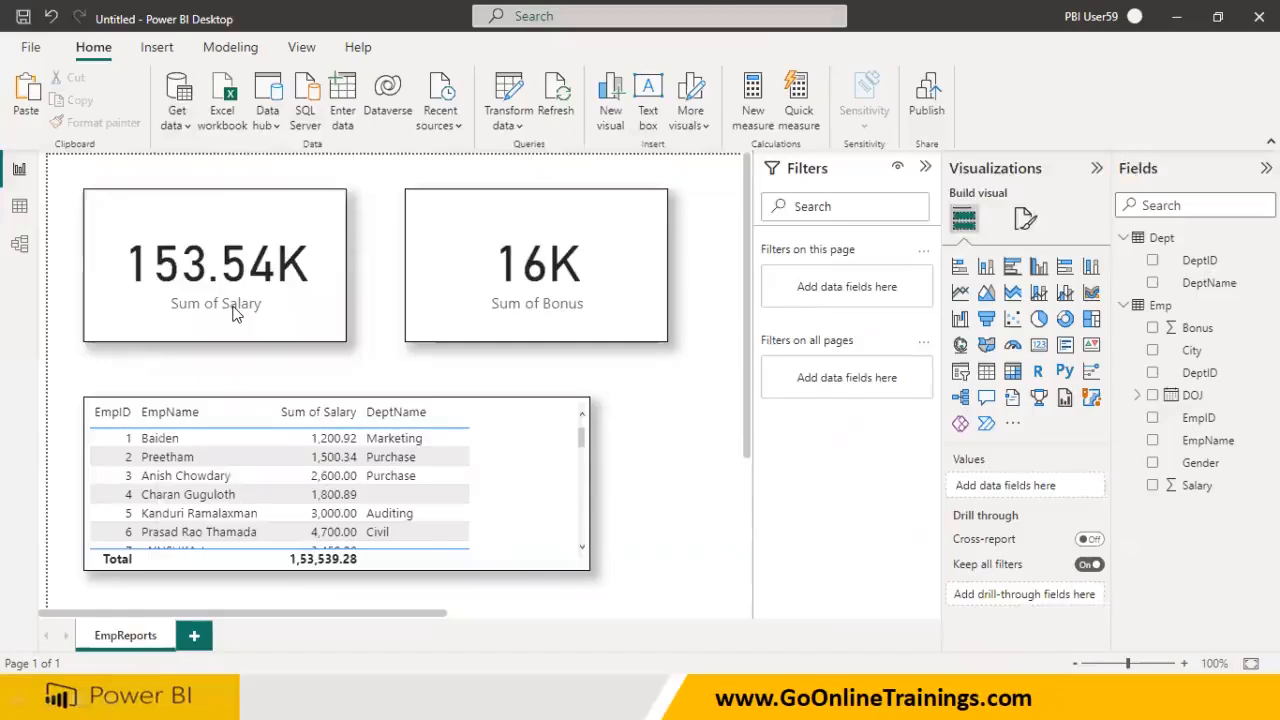
text(kec)
click(391, 312)
key(super)
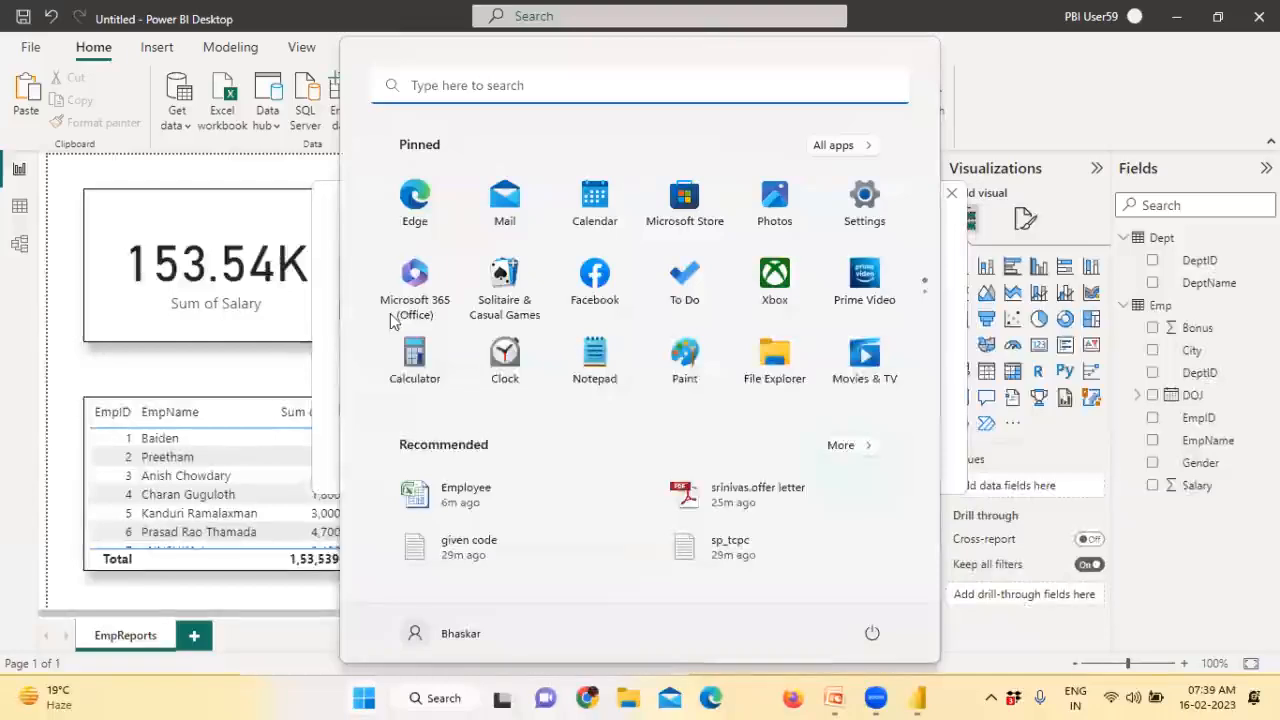
Launch SSMS, connect to the local server, expand AdventureWorksDW and open a new query
text(ssms)
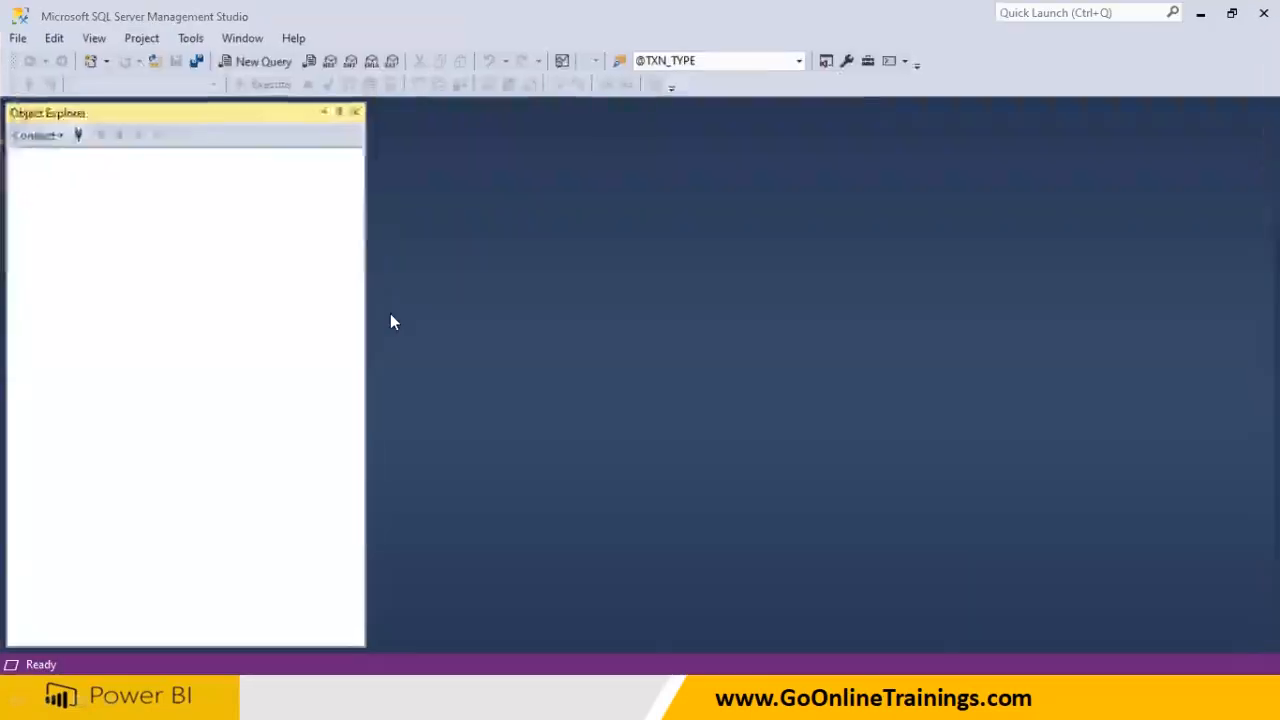
click(580, 367)
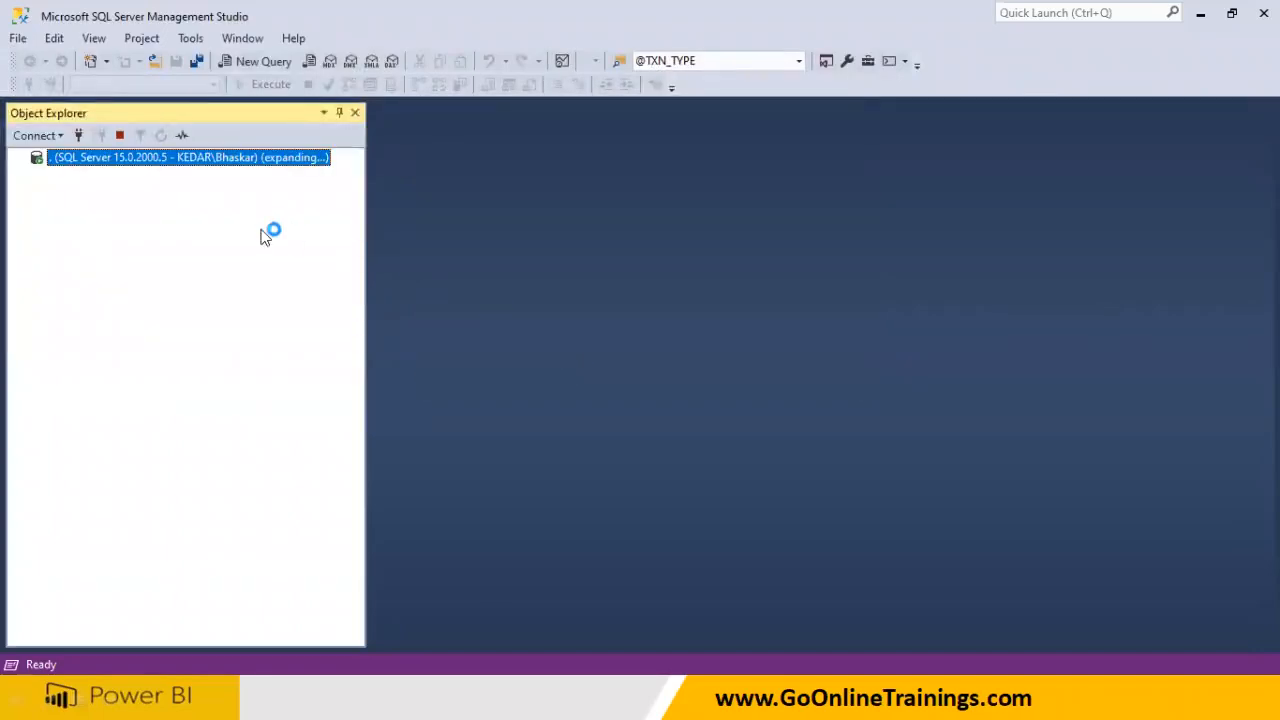
double_click(104, 178)
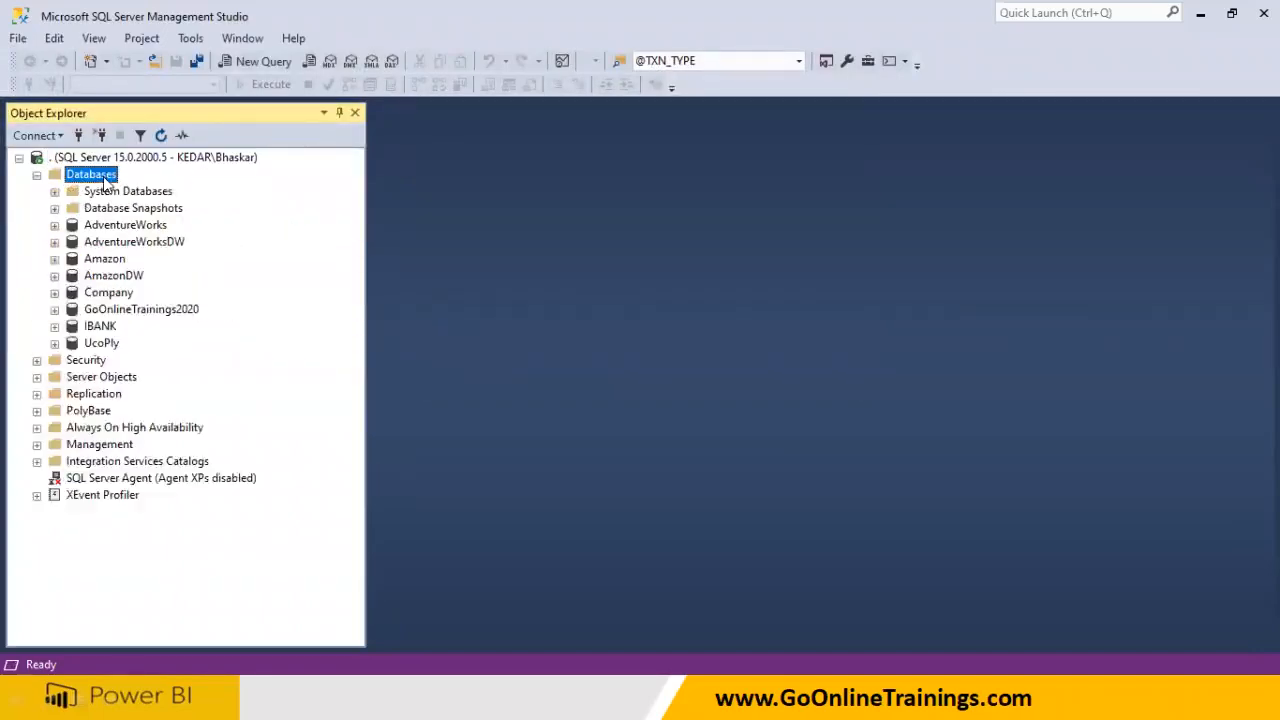
double_click(126, 242)
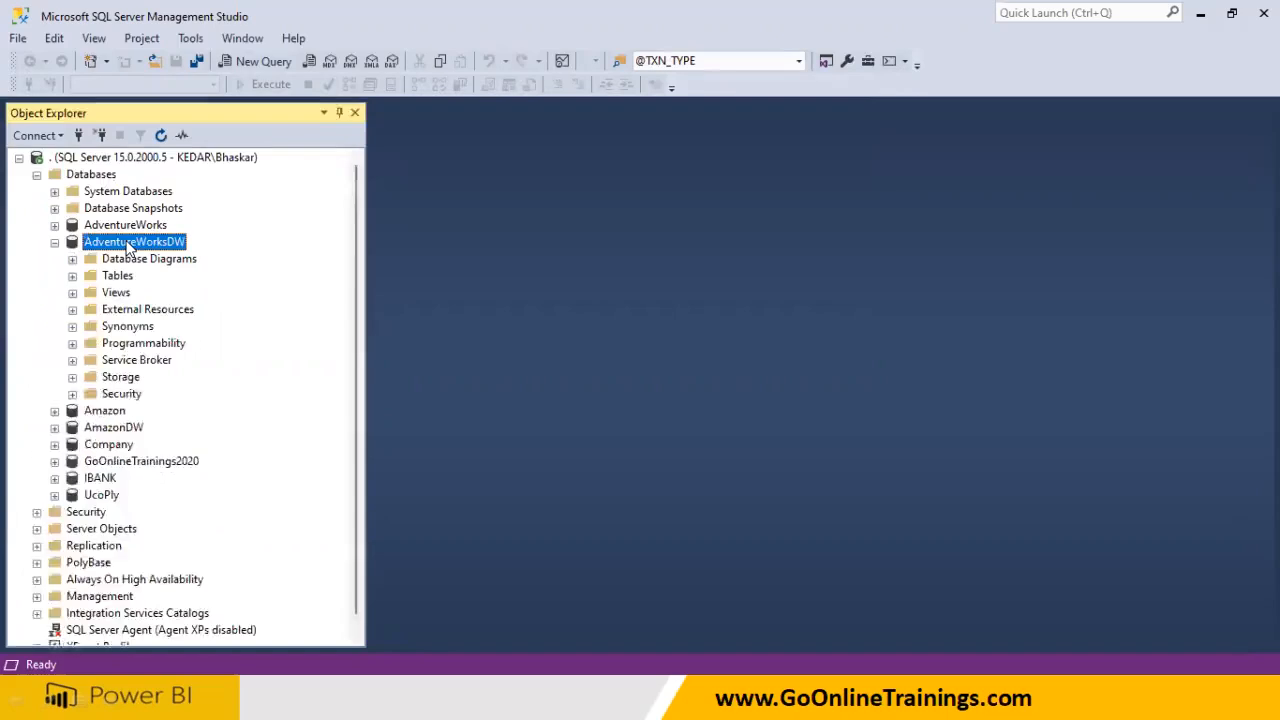
click(126, 282)
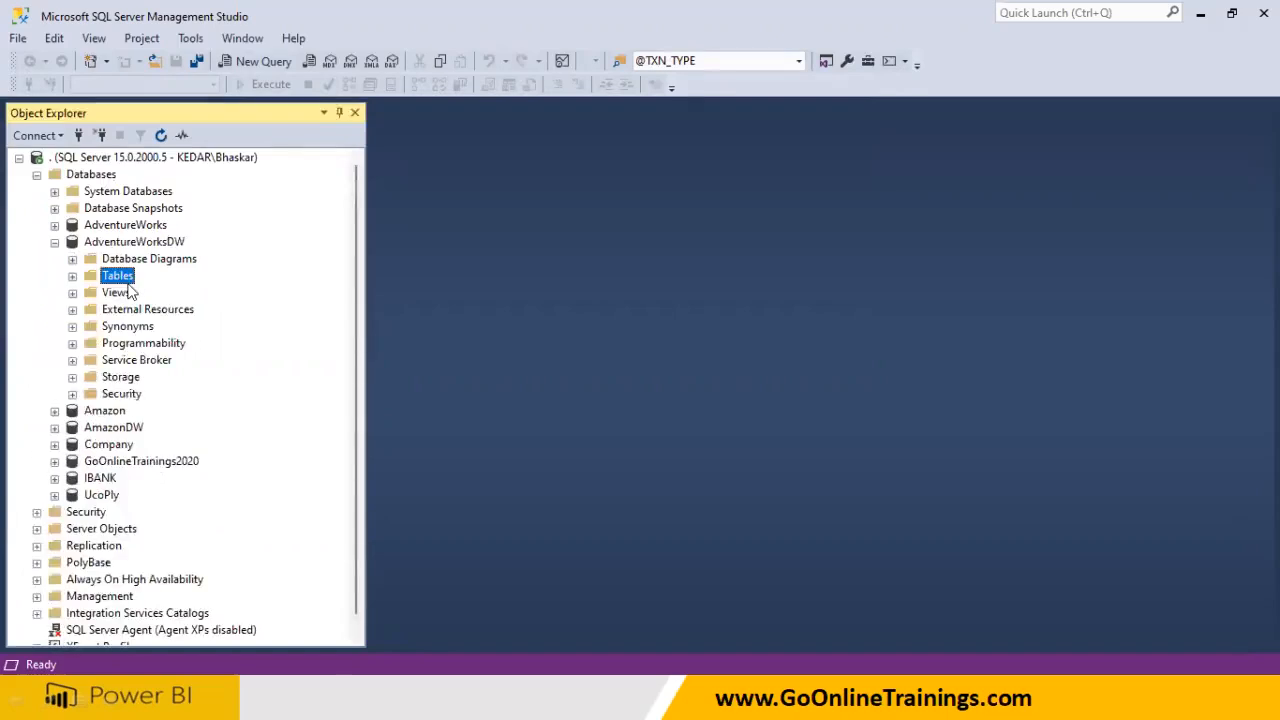
click(268, 64)
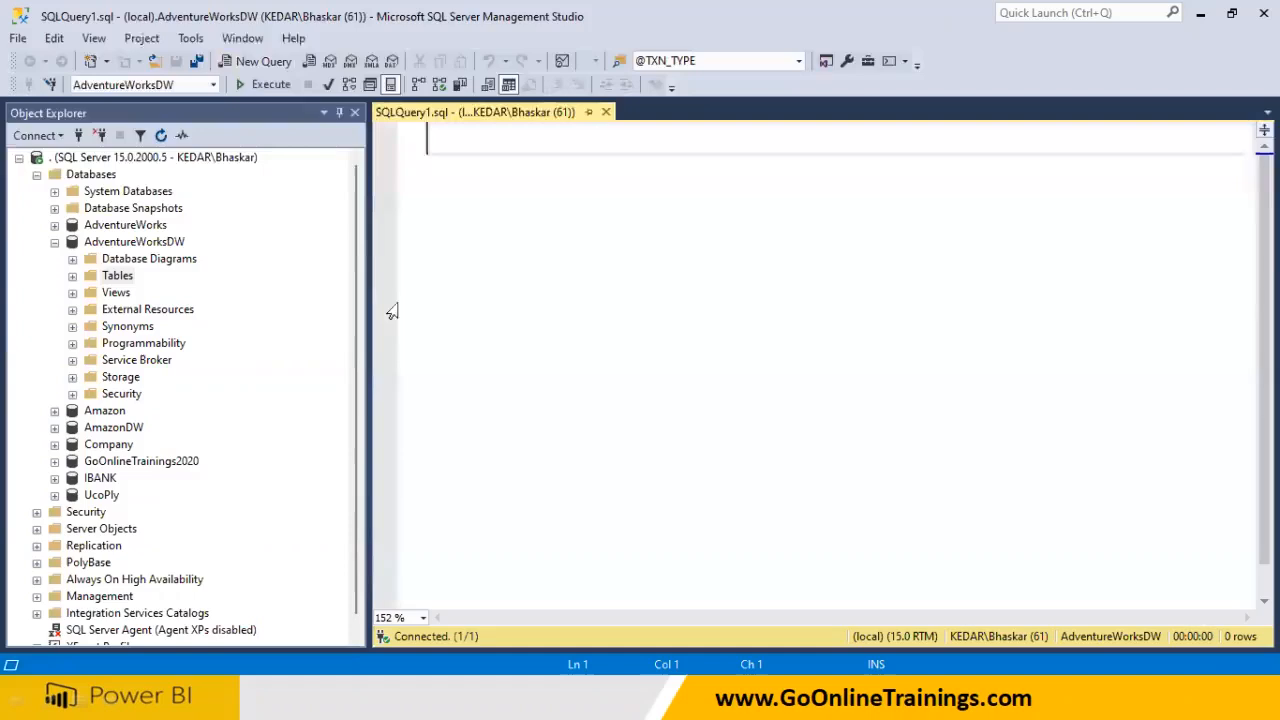
Write and run 'use AdventureWorksDW' followed by 'go' in the query editor
click(451, 266)
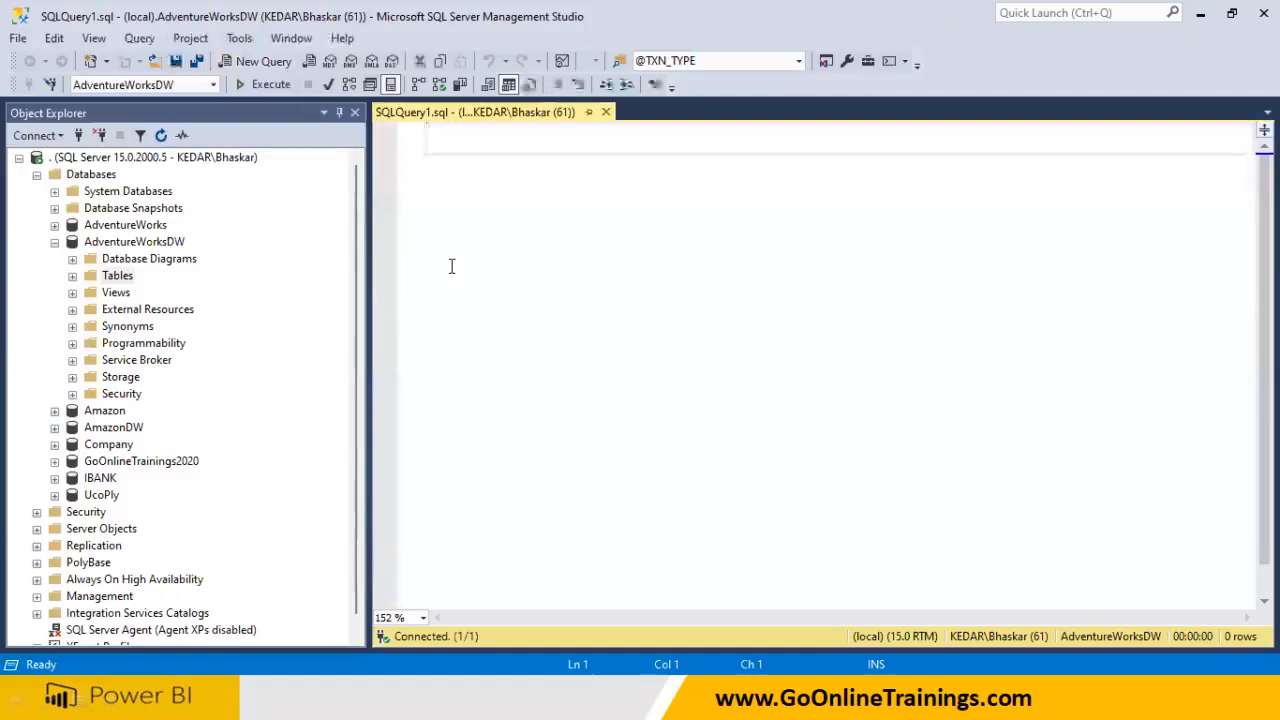
text(use)
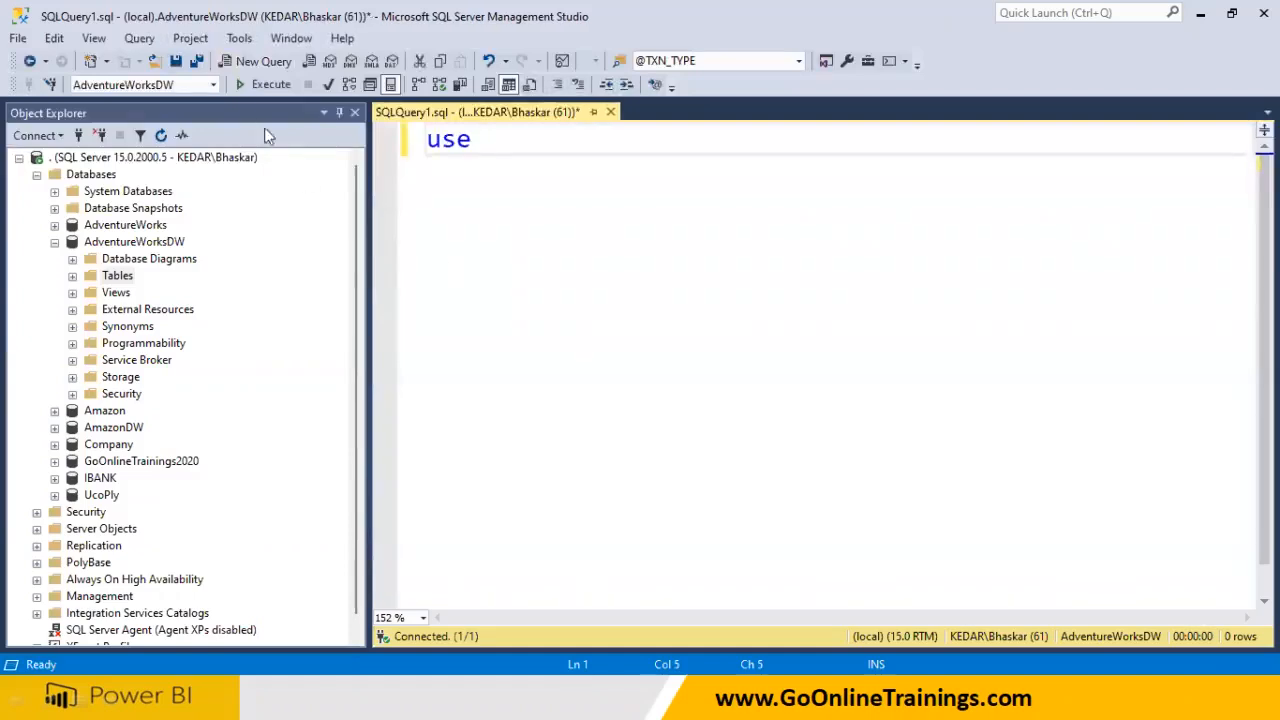
click(186, 84)
key(ctrl+c)
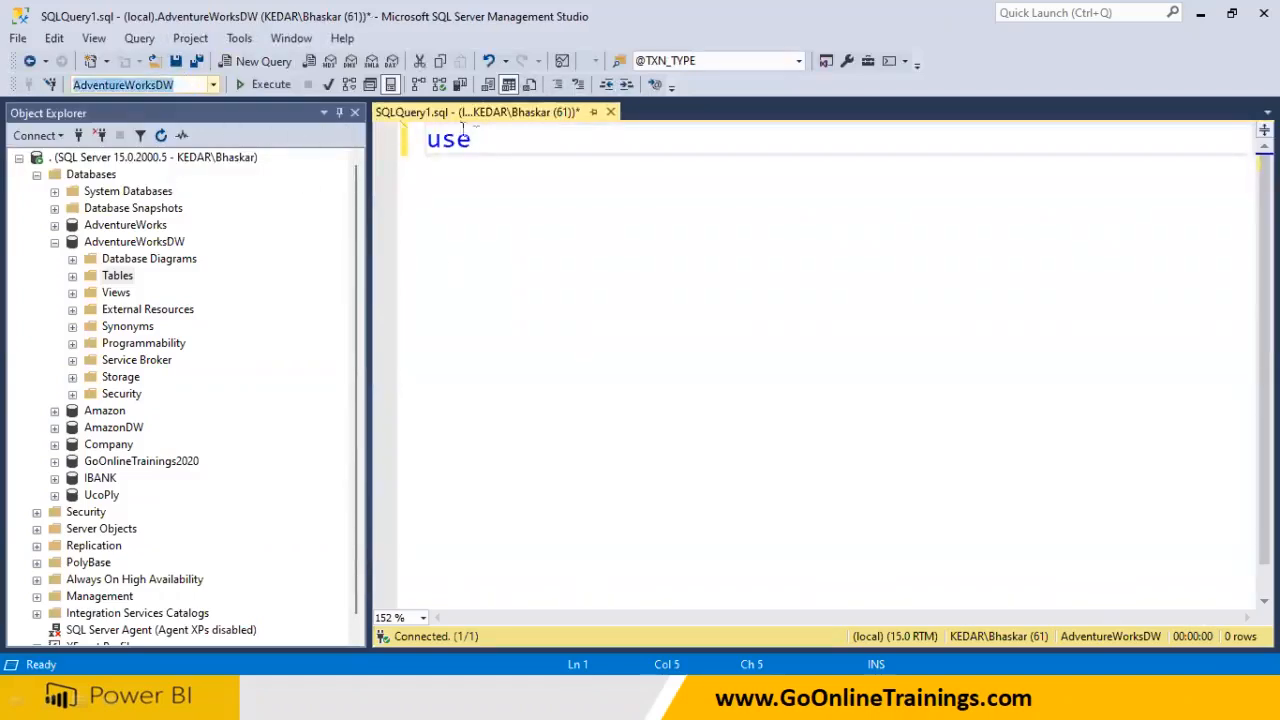
click(506, 144)
key(ctrl+v)
key(Return)
text(go)
key(F5)
Add and run 'select * from DimCustomer'
key(Return)
key(Return)
text(s)
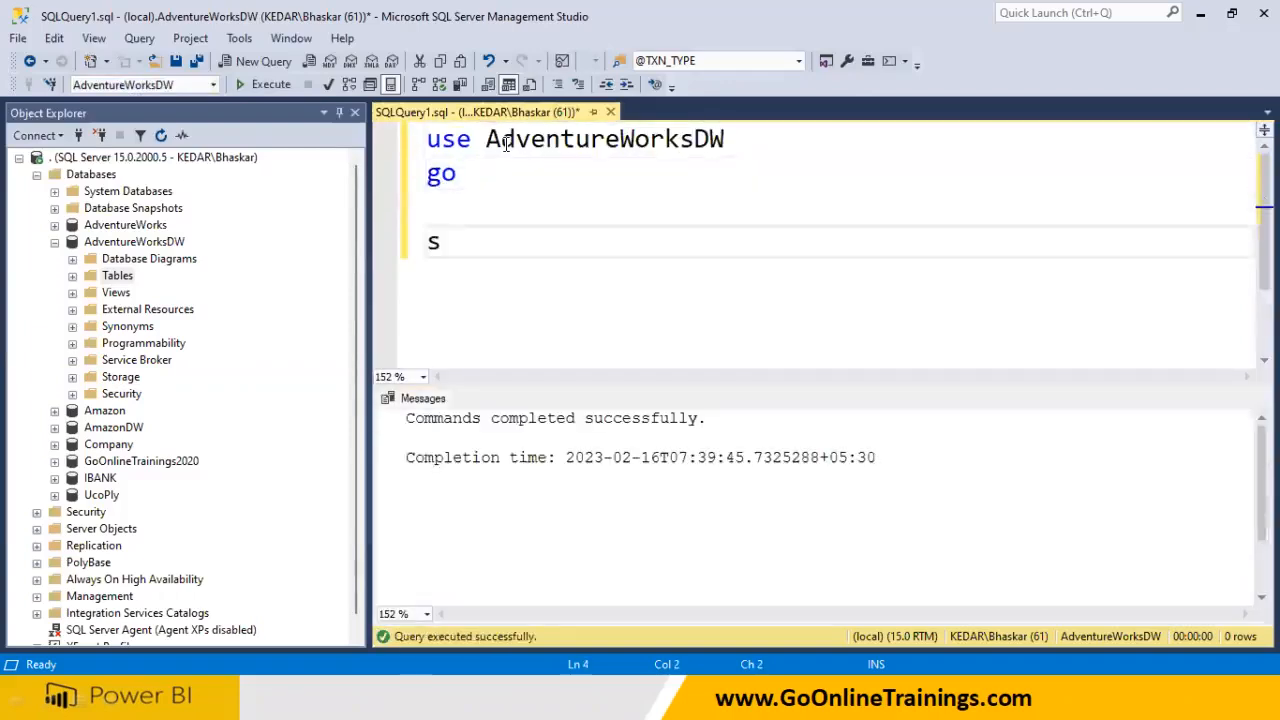
text(elect * from)
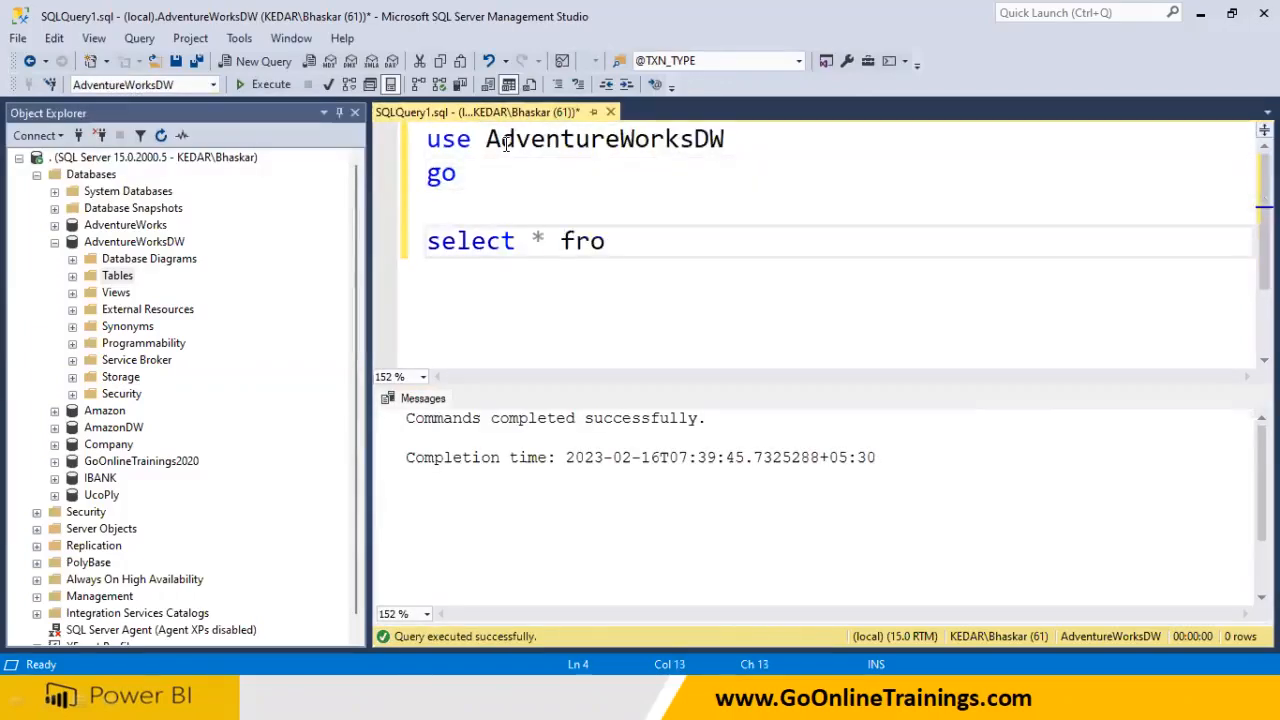
click(74, 274)
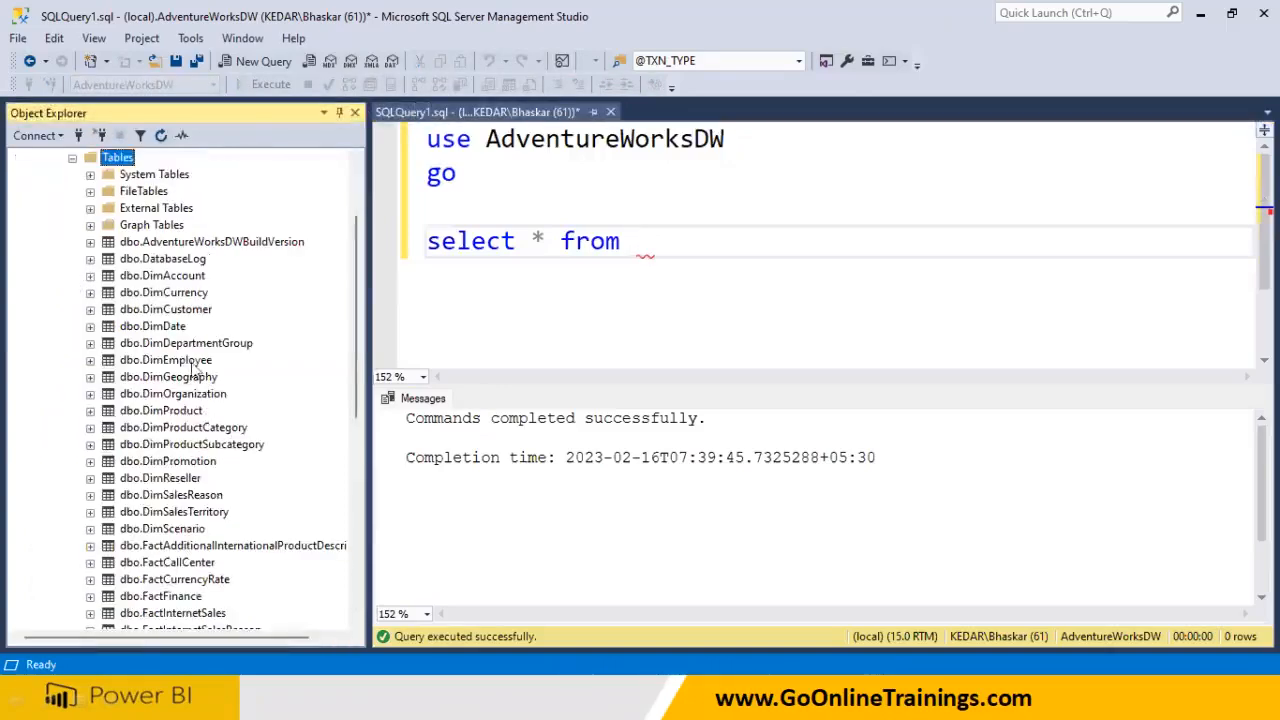
drag(165, 309, 660, 290)
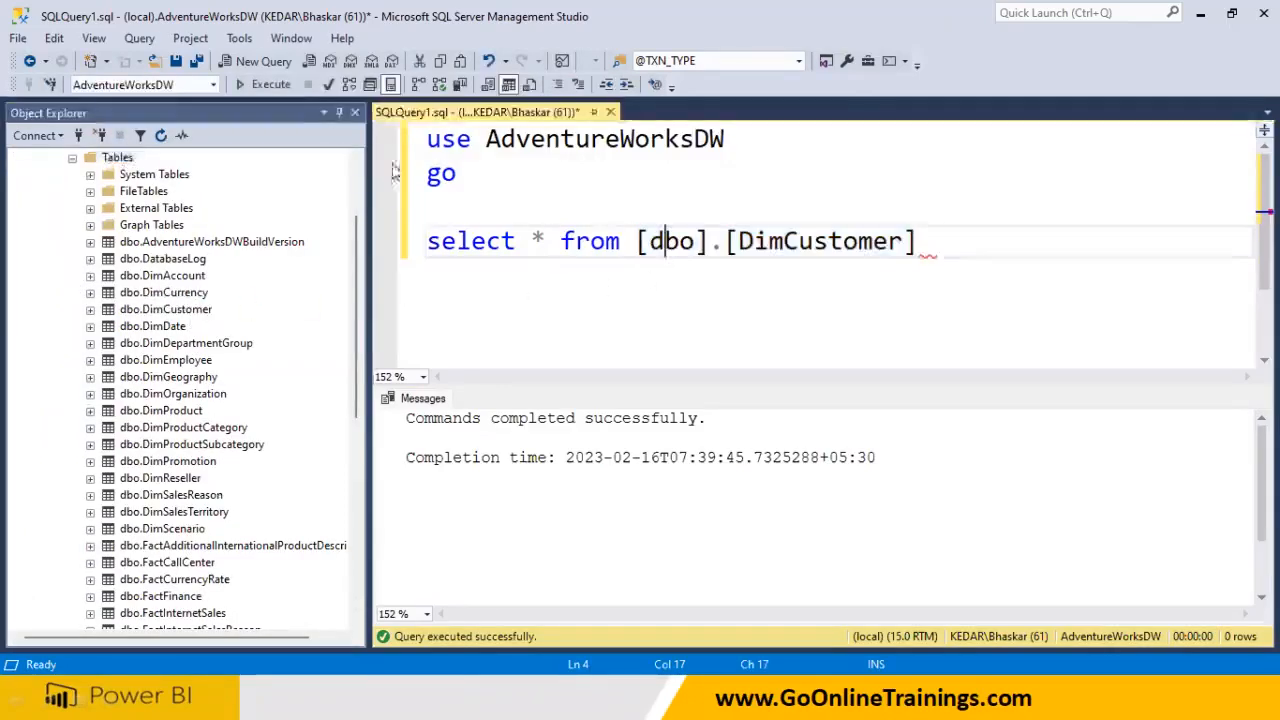
click(284, 85)
Duplicate the select line for DimProduct and run both select statements
key(Return)
key(shift+Up)
key(ctrl+c)
key(Down)
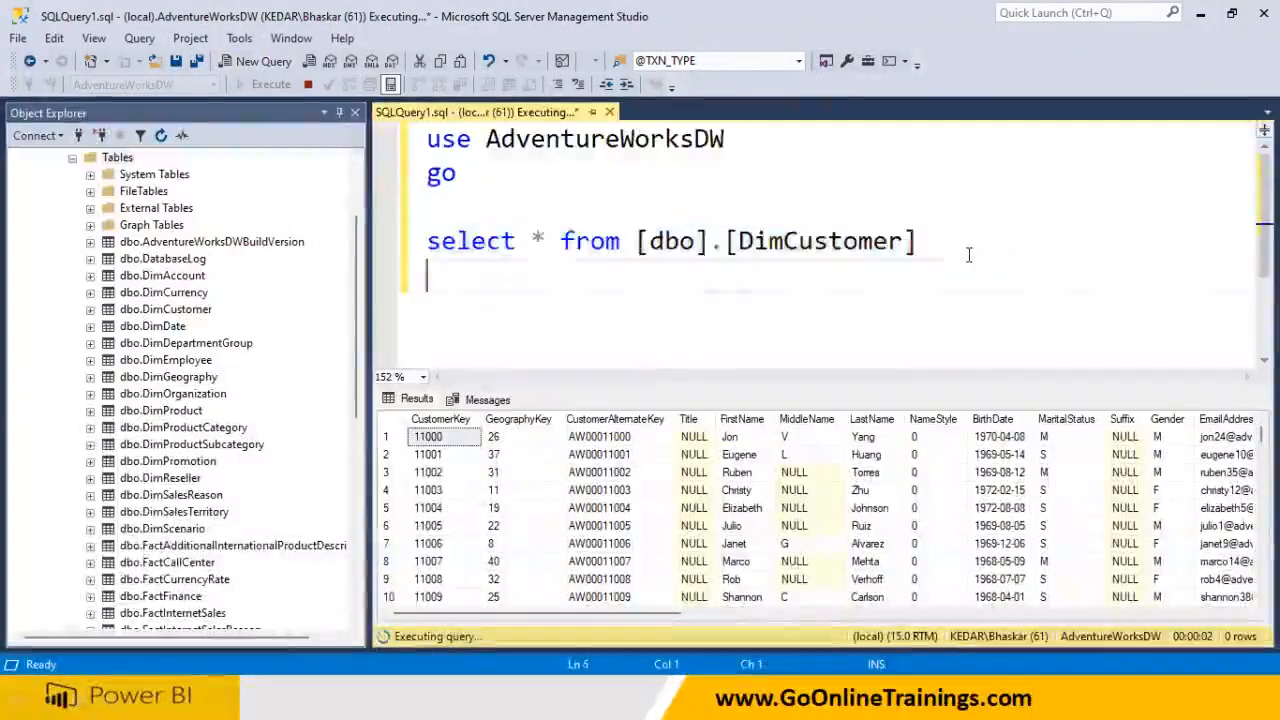
key(ctrl+v)
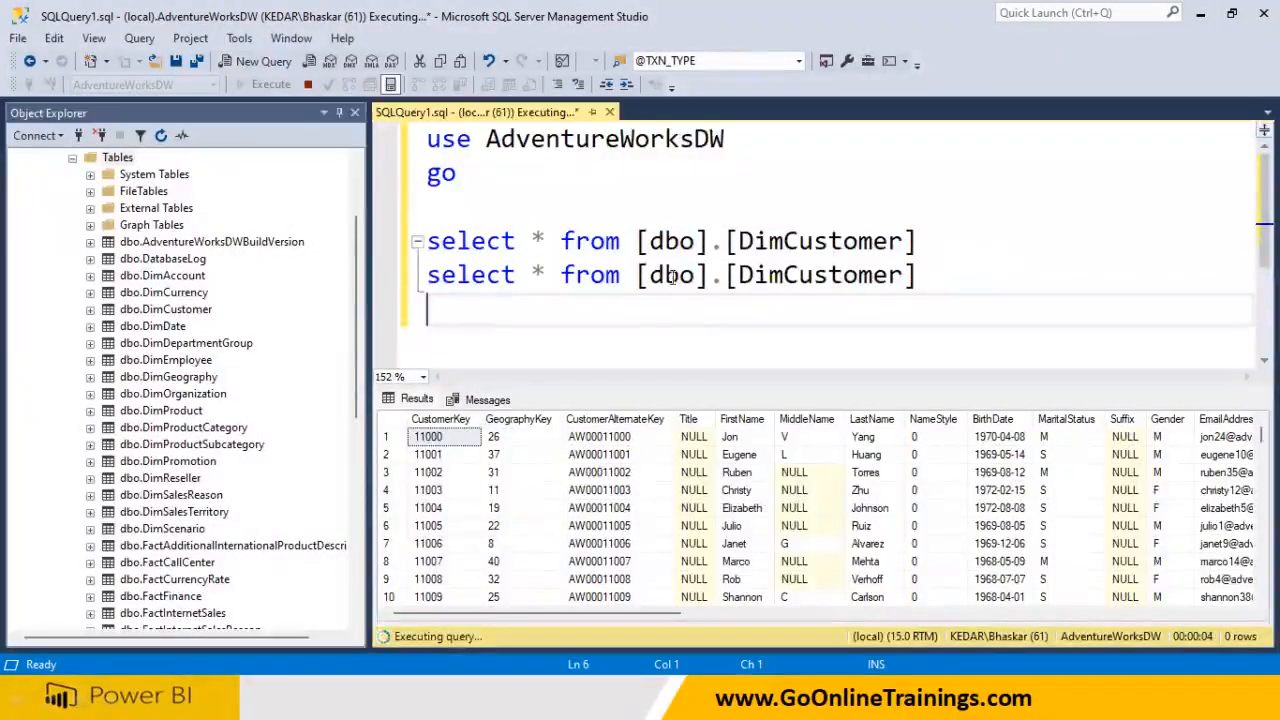
drag(636, 276, 986, 277)
key(Delete)
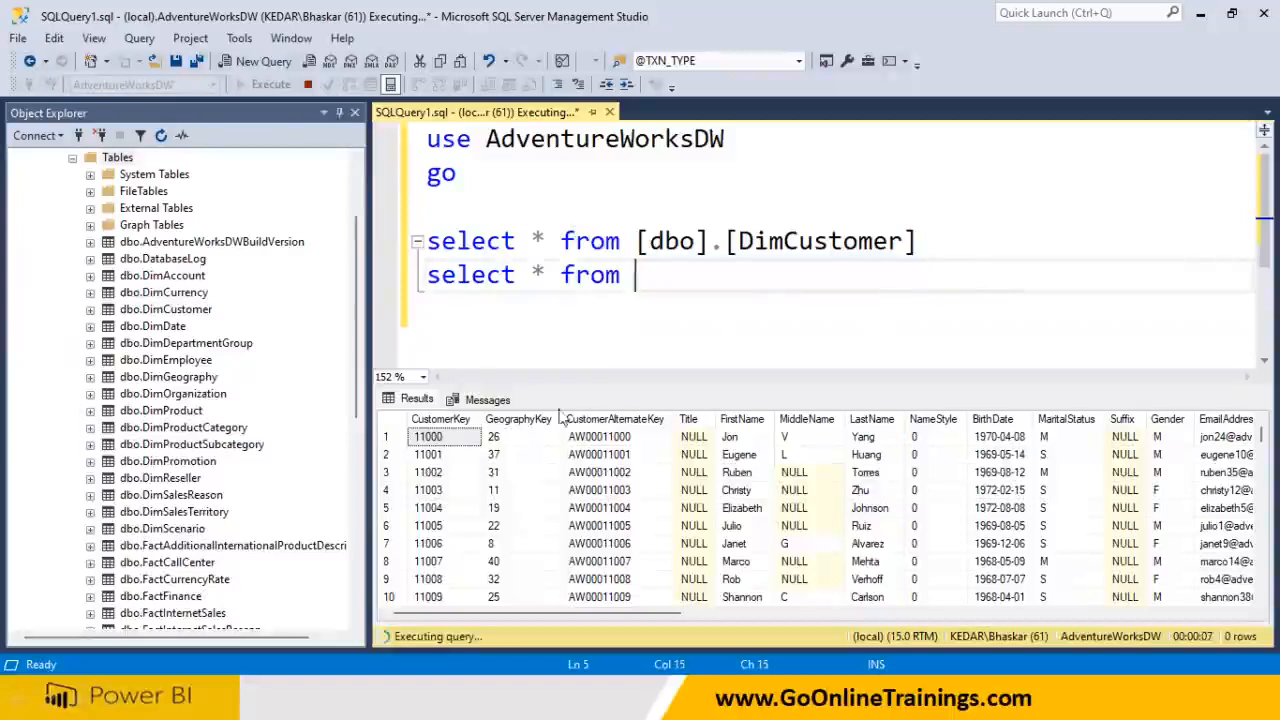
click(168, 461)
scroll(180, 530, down, 3)
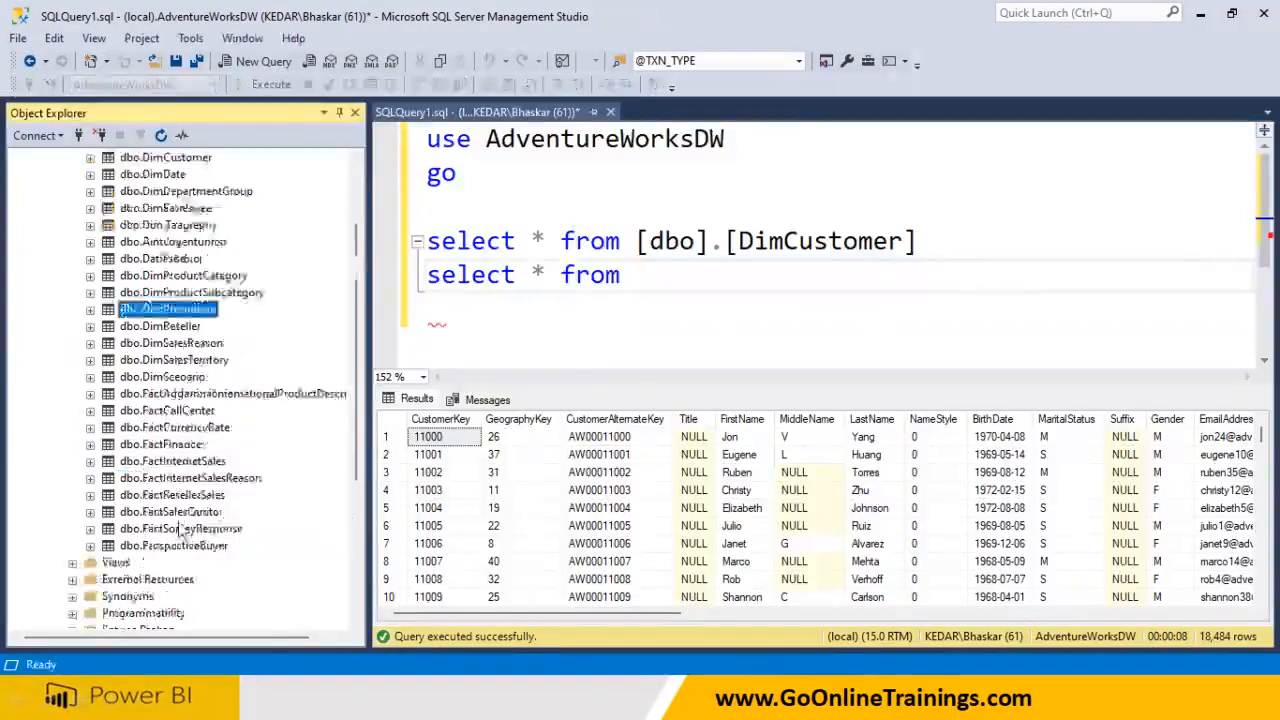
scroll(197, 332, up, 5)
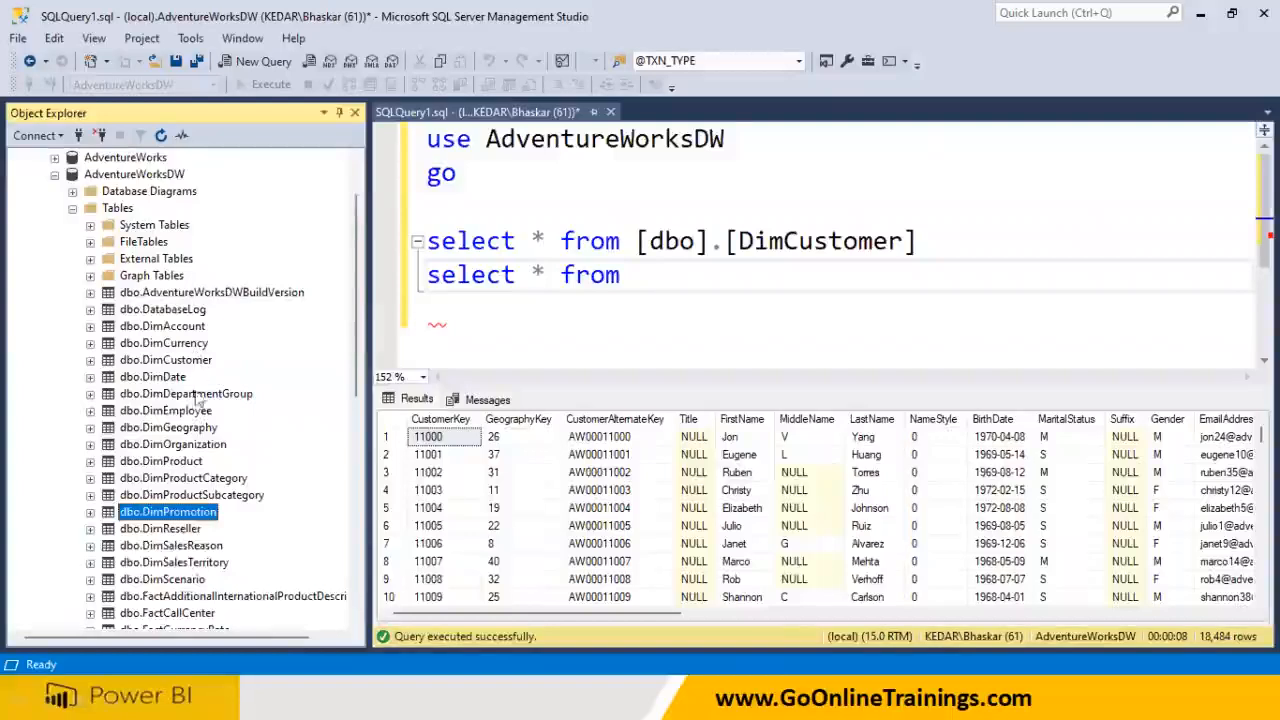
drag(194, 460, 676, 285)
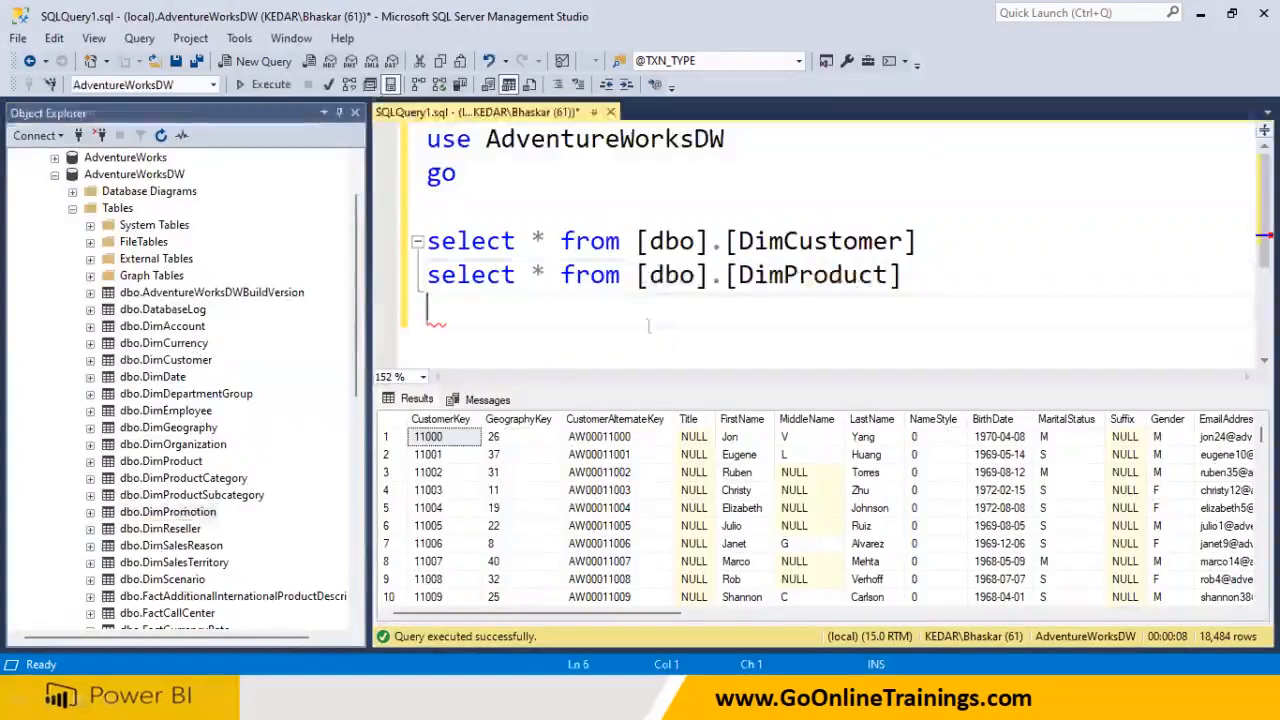
key(shift+Up)
key(shift+Home)
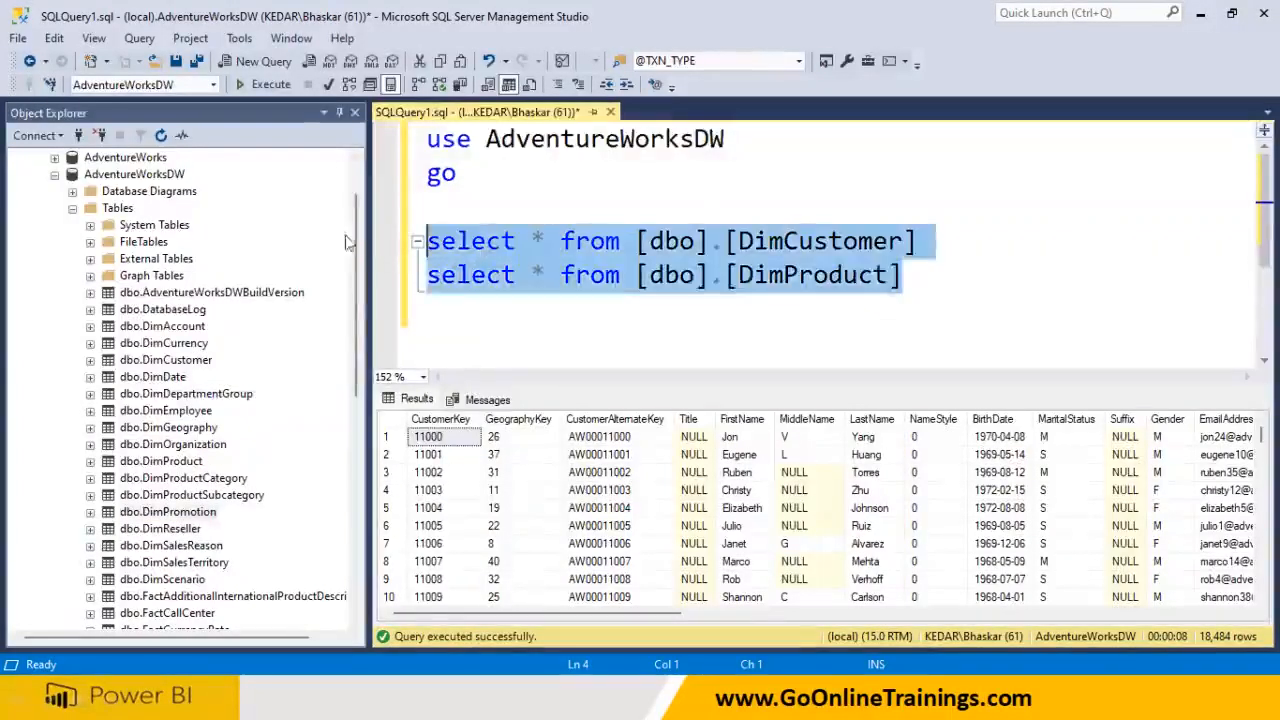
key(F5)
Add a third select for FactInternetSales and run only that query
click(523, 352)
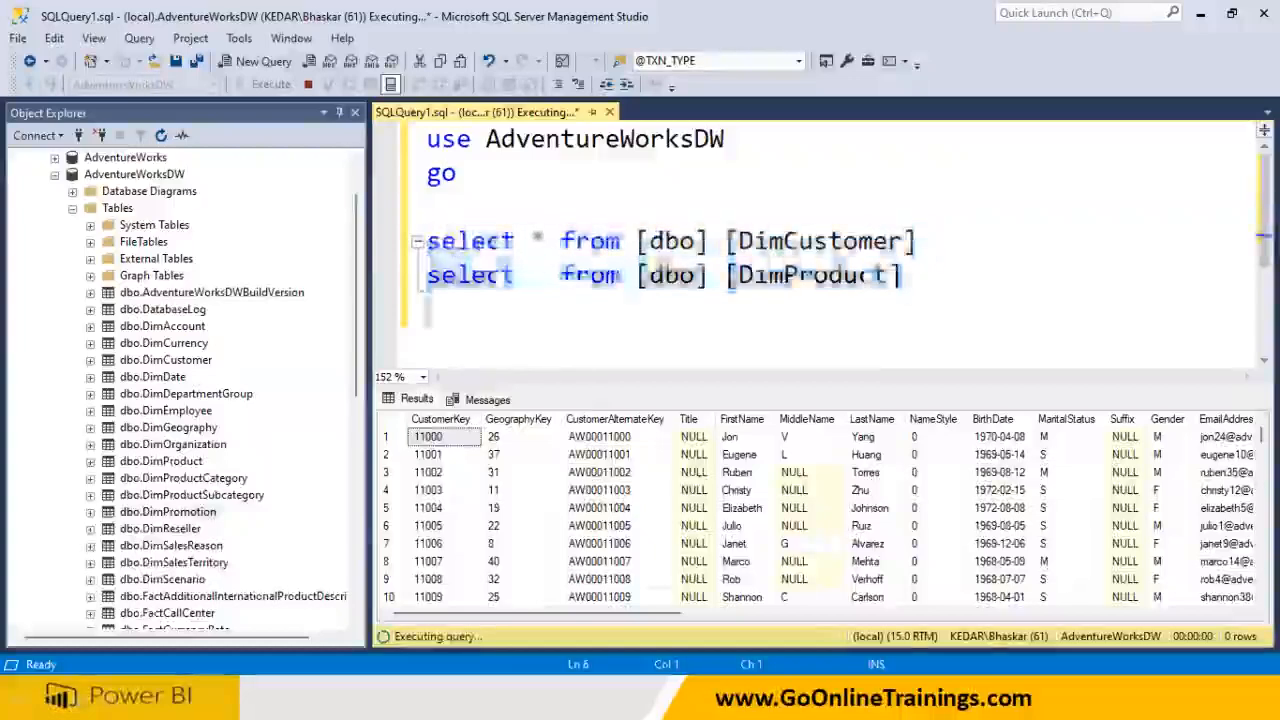
key(ctrl+v)
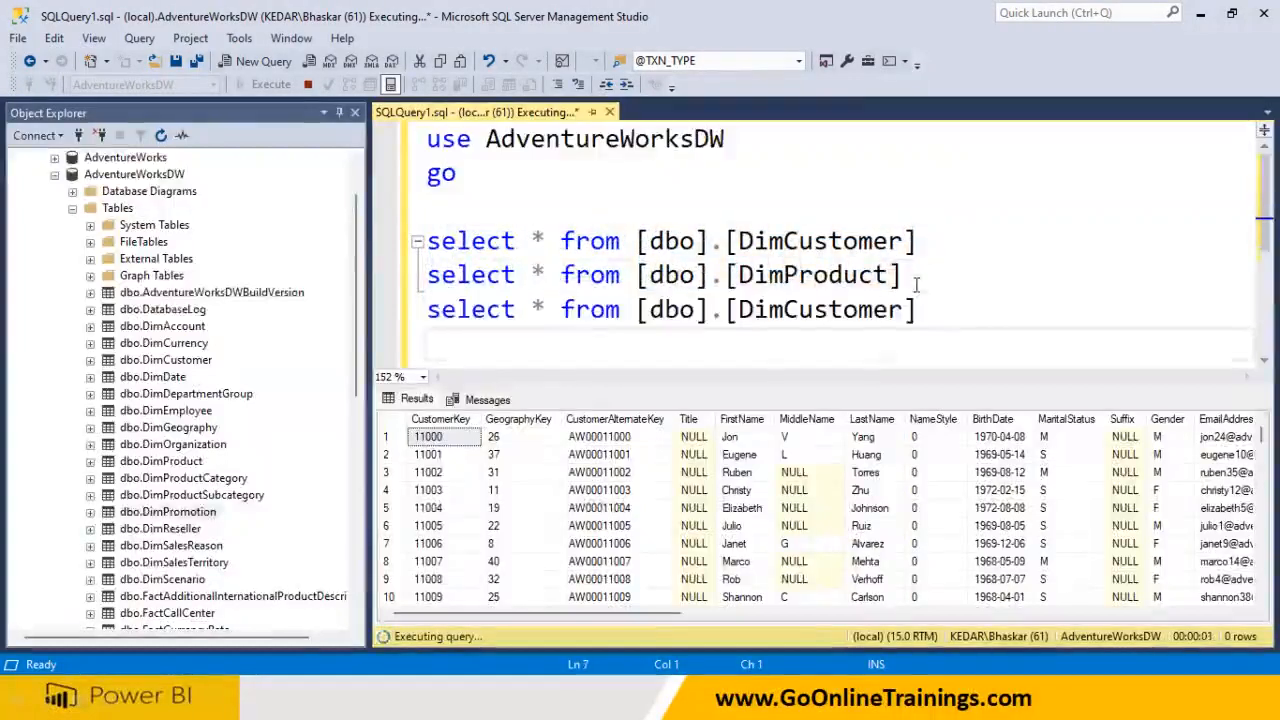
drag(637, 310, 960, 320)
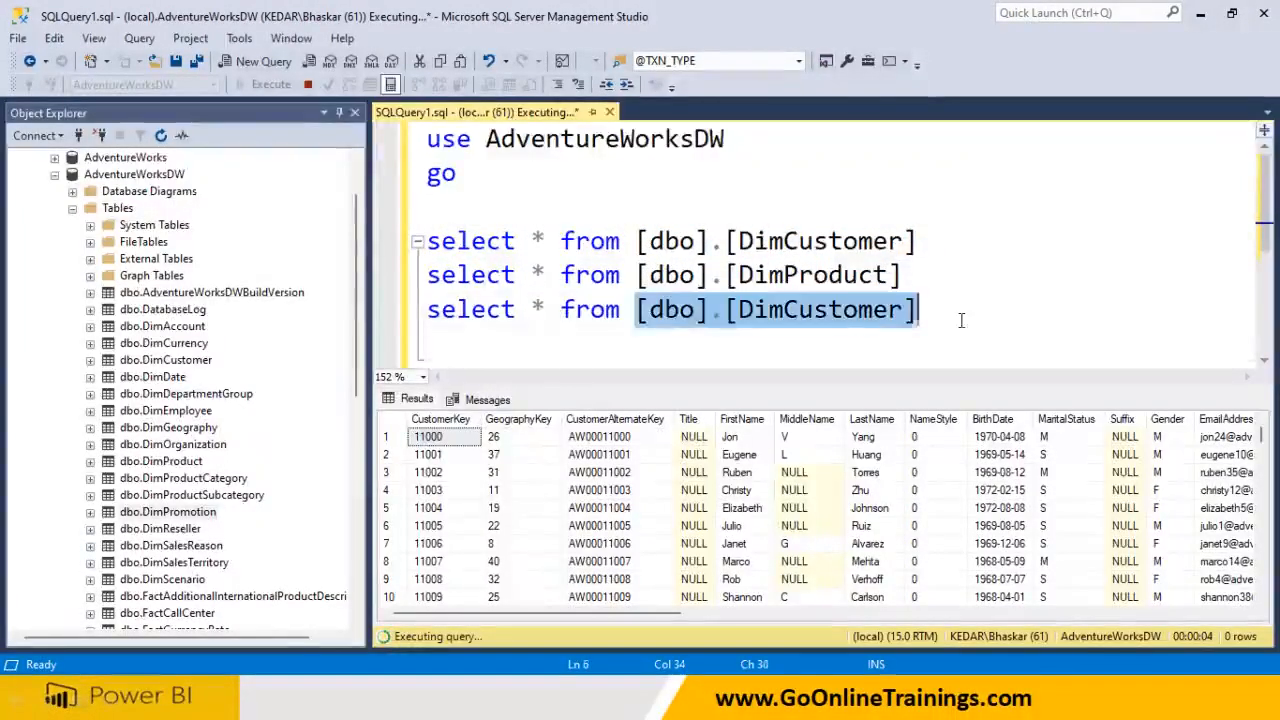
key(Delete)
scroll(218, 460, down, 4)
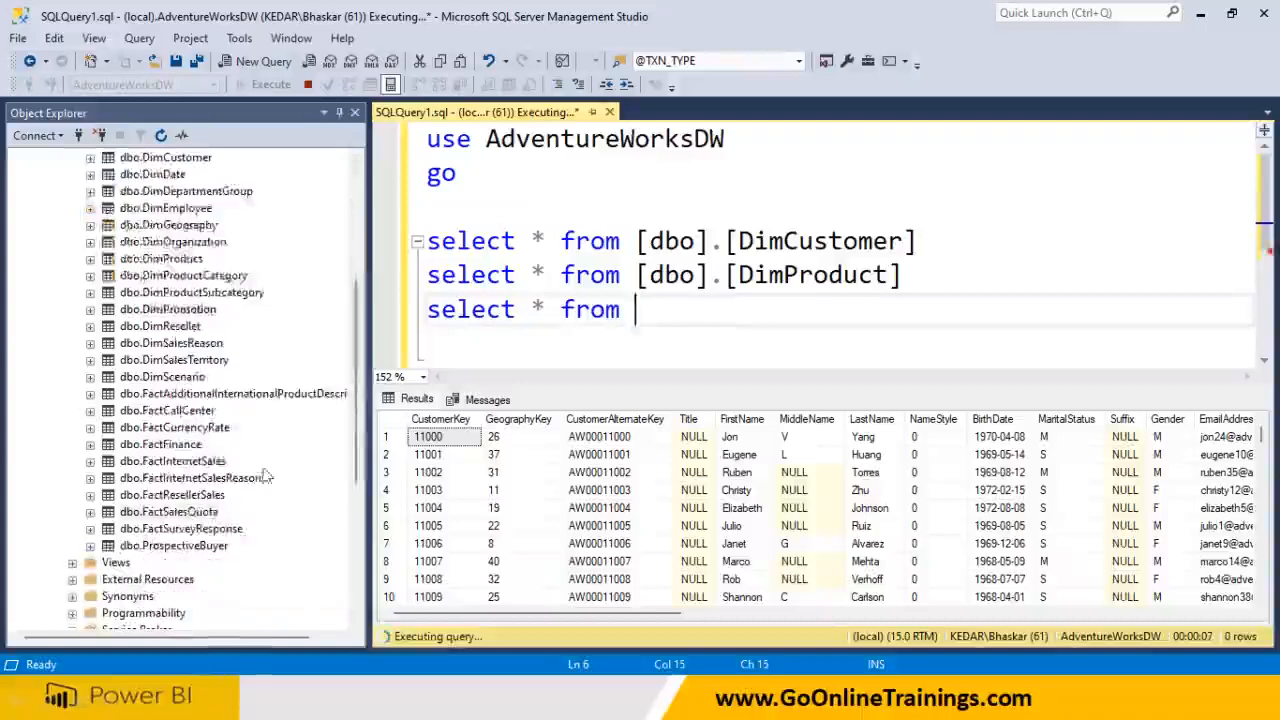
drag(185, 465, 685, 274)
drag(1005, 262, 427, 262)
click(307, 84)
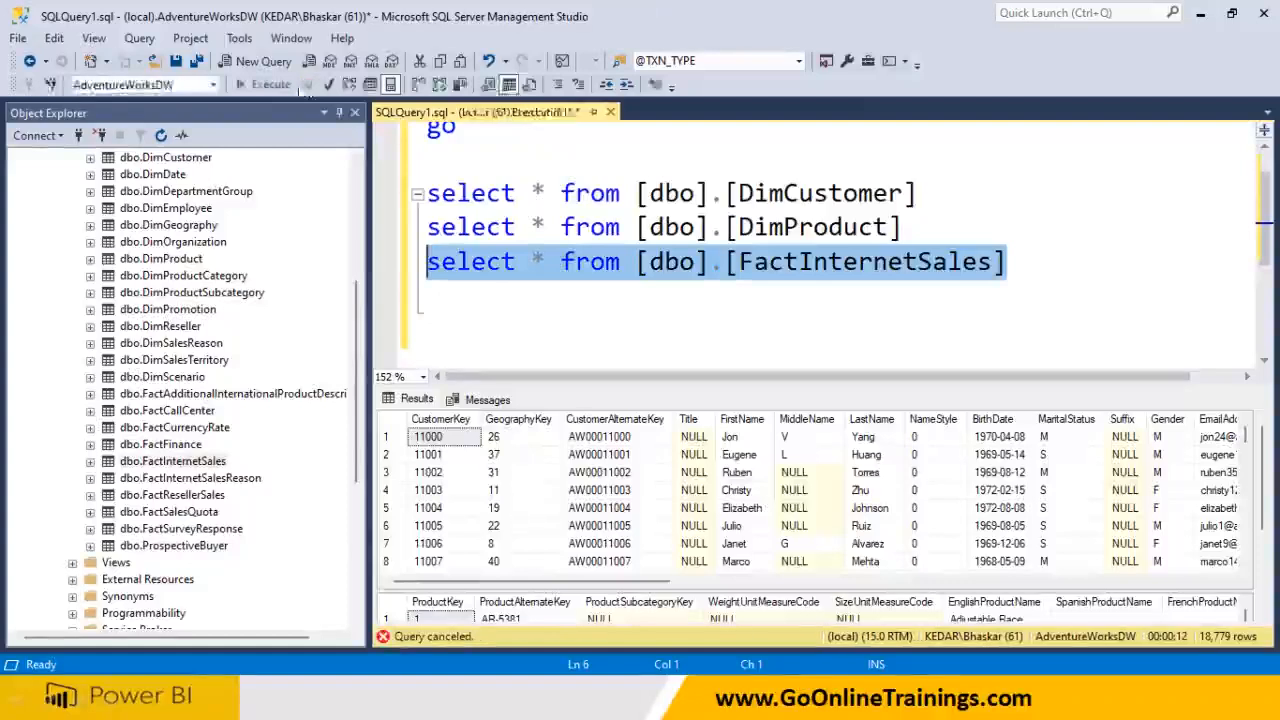
click(281, 86)
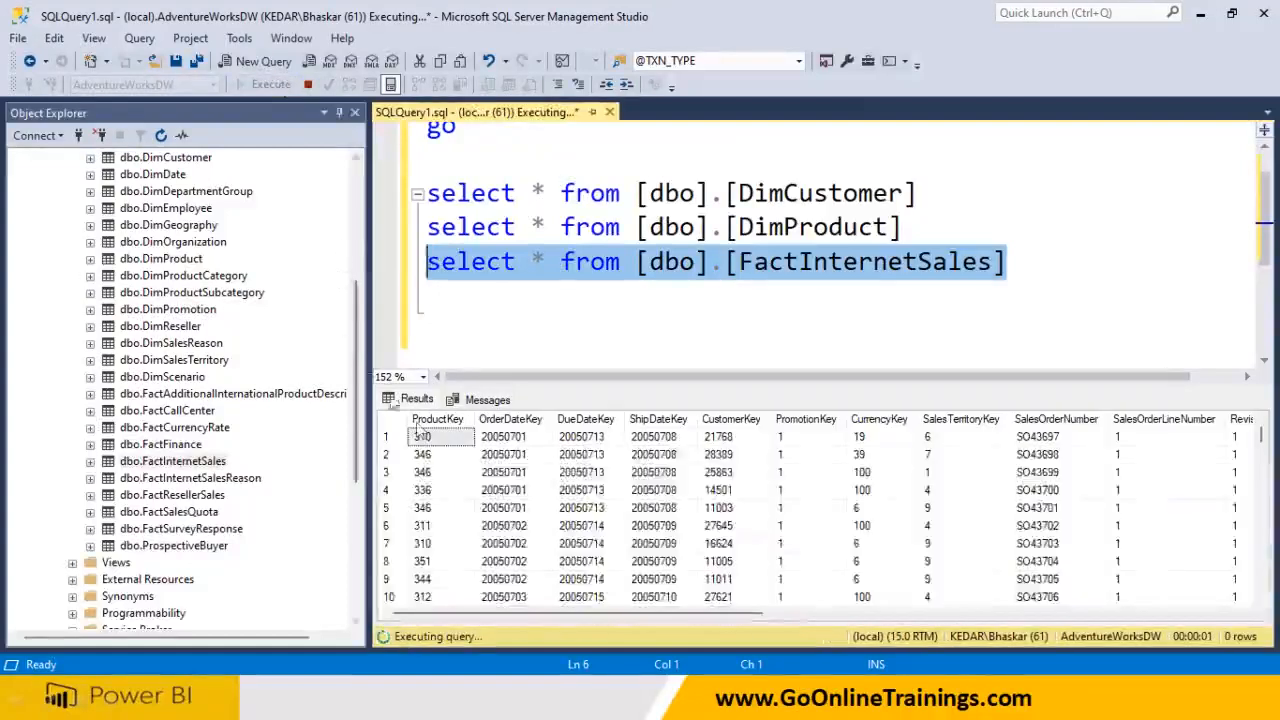
click(628, 324)
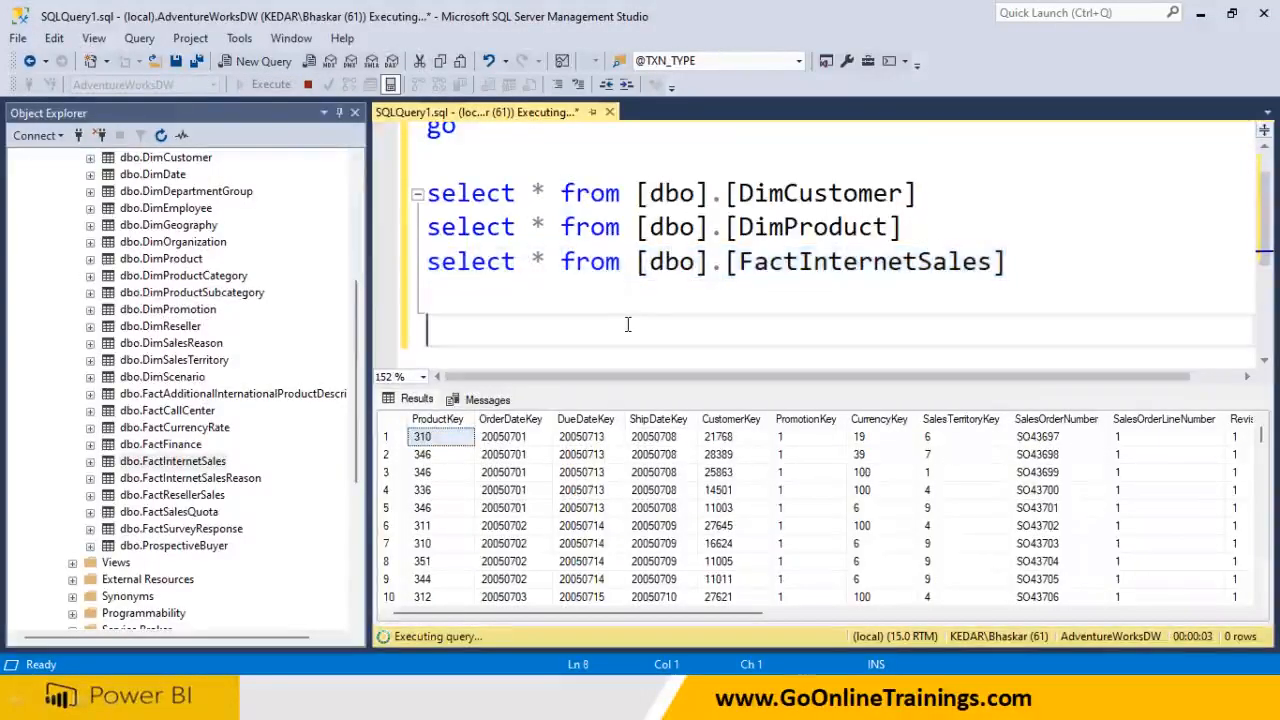
key(super)
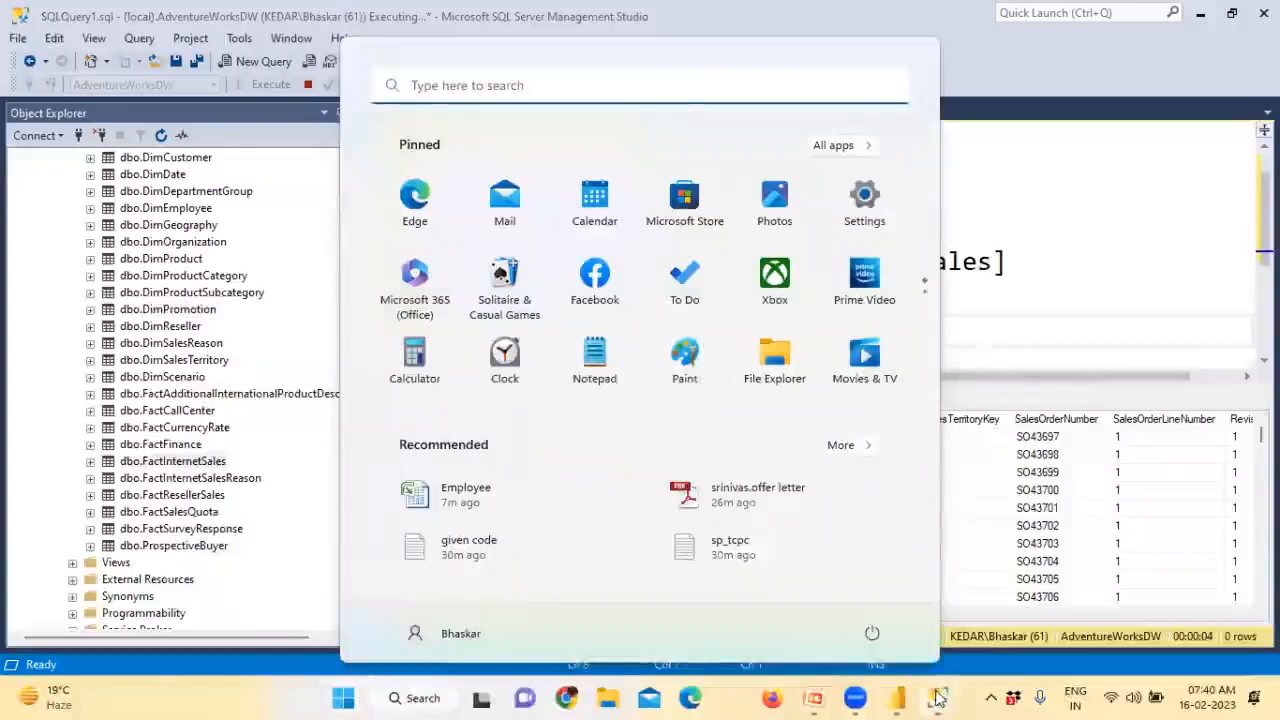
Copy AdventureWorksDW from the SSMS query into Power BI's SQL Server Database field
click(938, 699)
key(super)
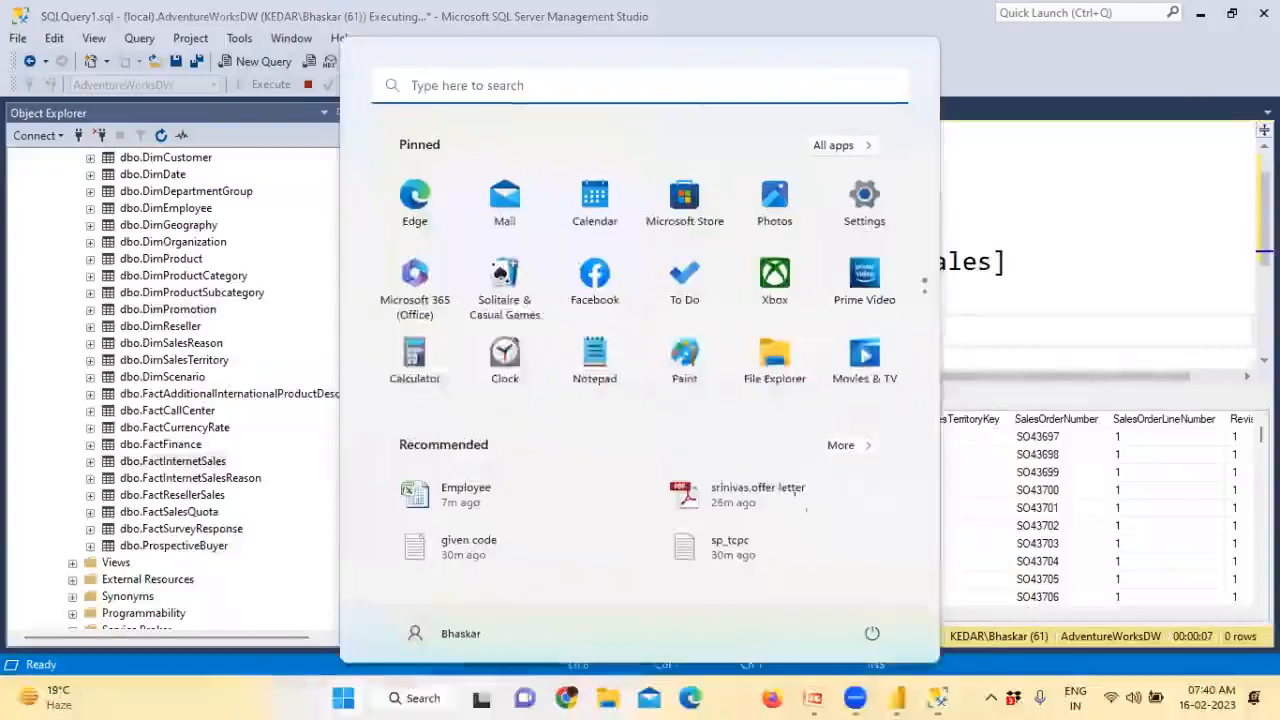
click(897, 697)
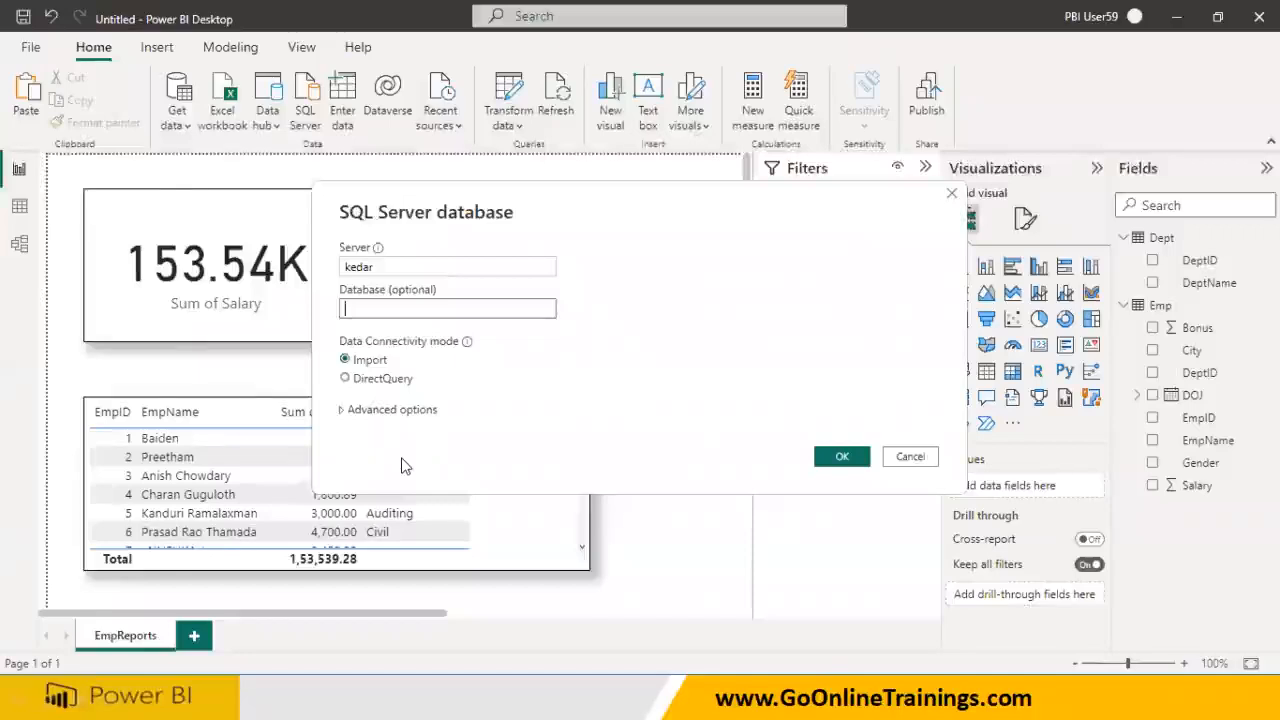
key(alt+Tab)
scroll(700, 250, up, 2)
double_click(607, 145)
key(ctrl+c)
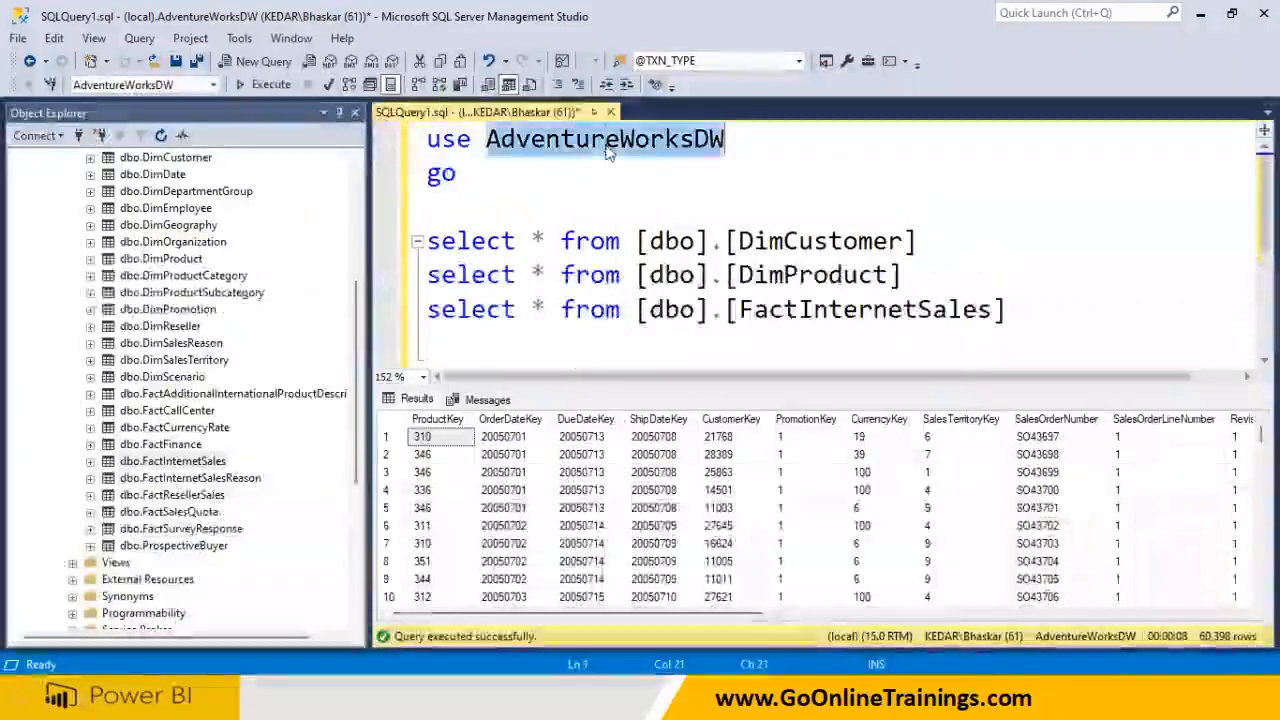
key(alt+Tab)
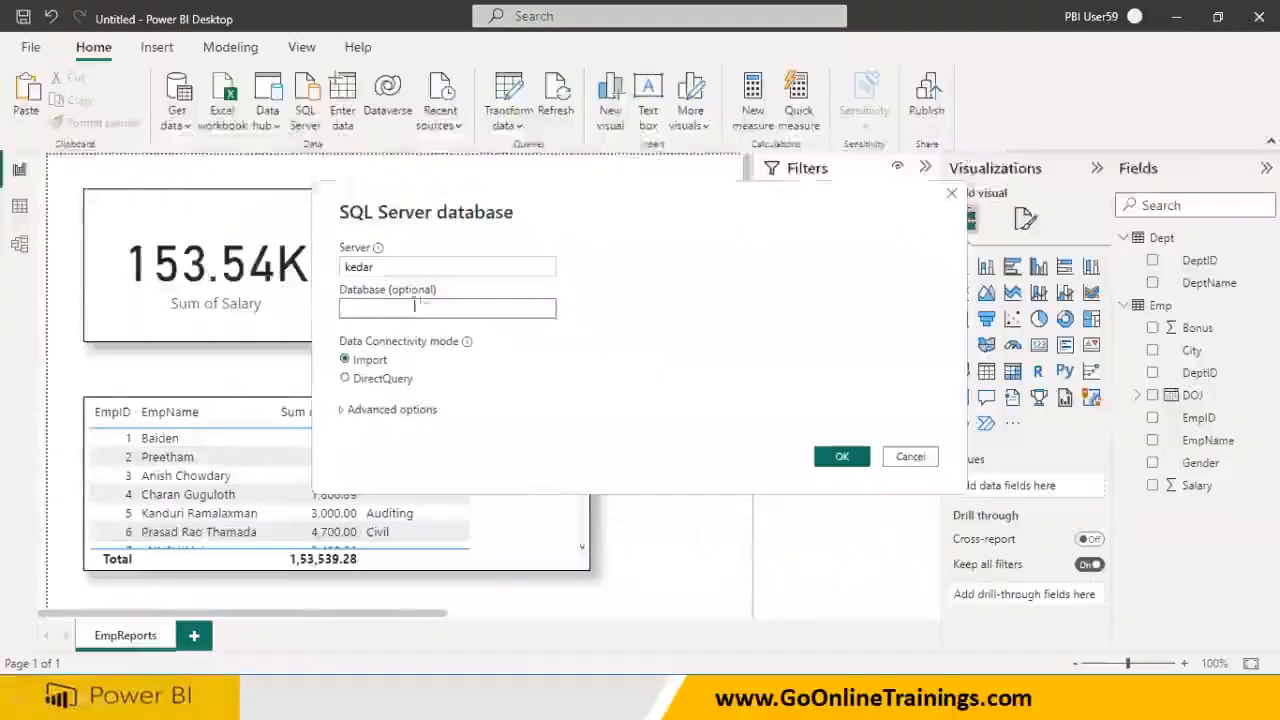
key(ctrl+v)
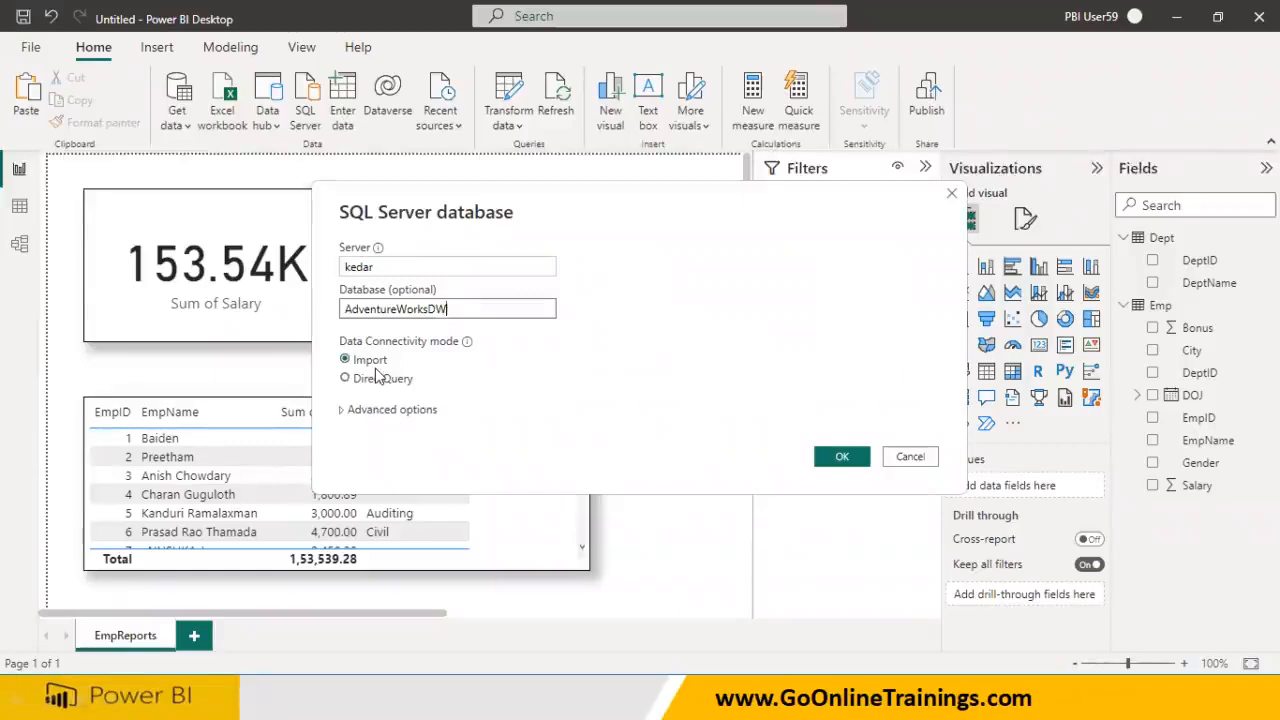
key(super)
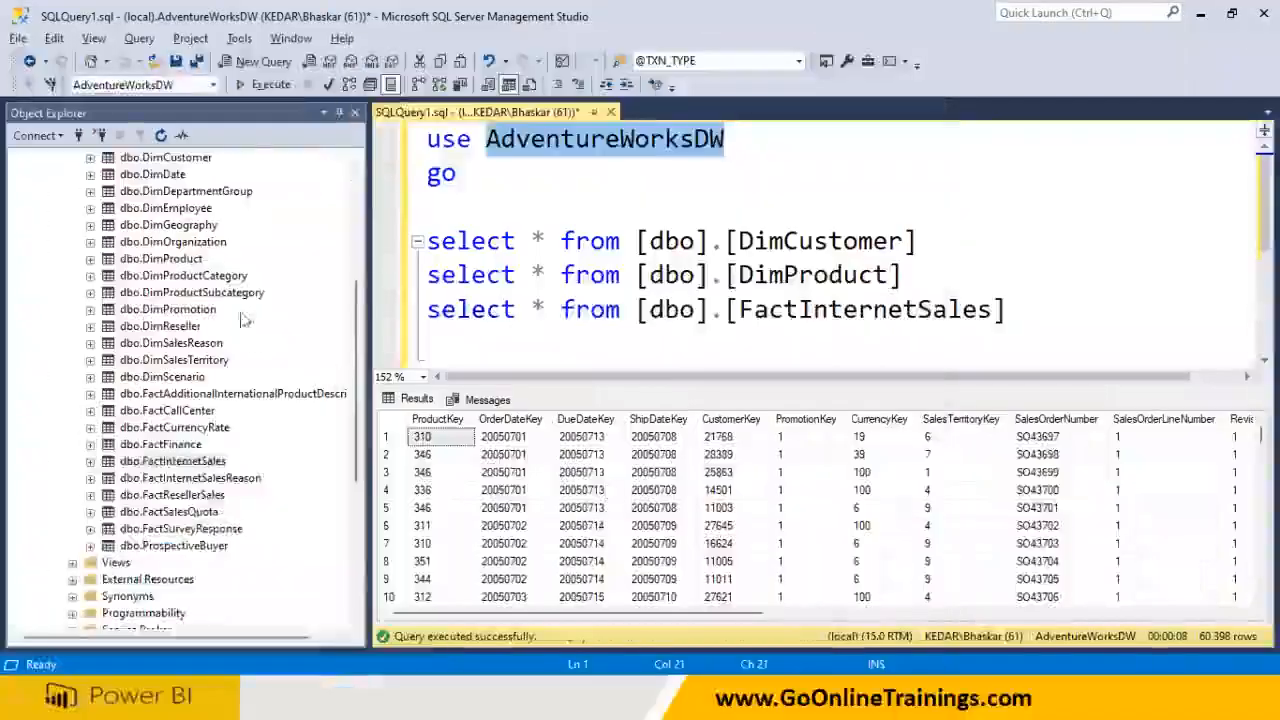
scroll(133, 252, up, 5)
Select AdventureWorksDW in Object Explorer and open Windows search to find Notepad
click(131, 245)
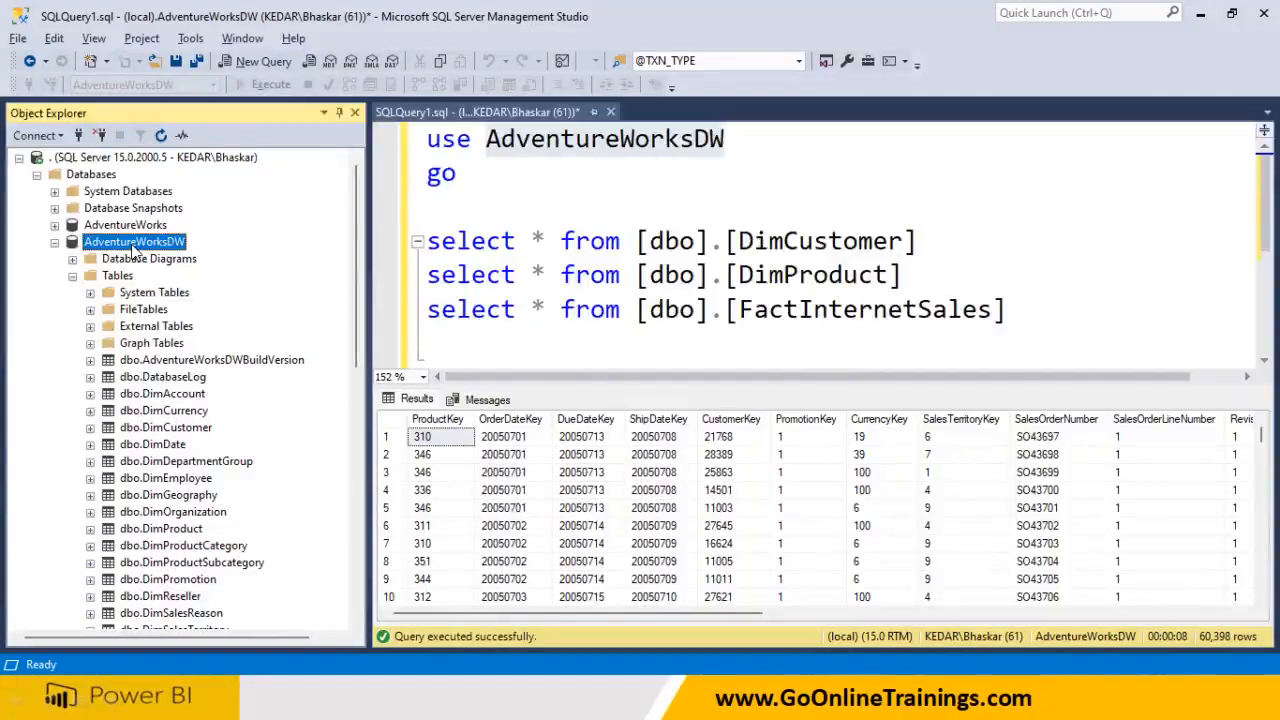
key(super)
Start a Notepad note titled 'Diff DB and DWH' and highlight the word DWH
text(no)
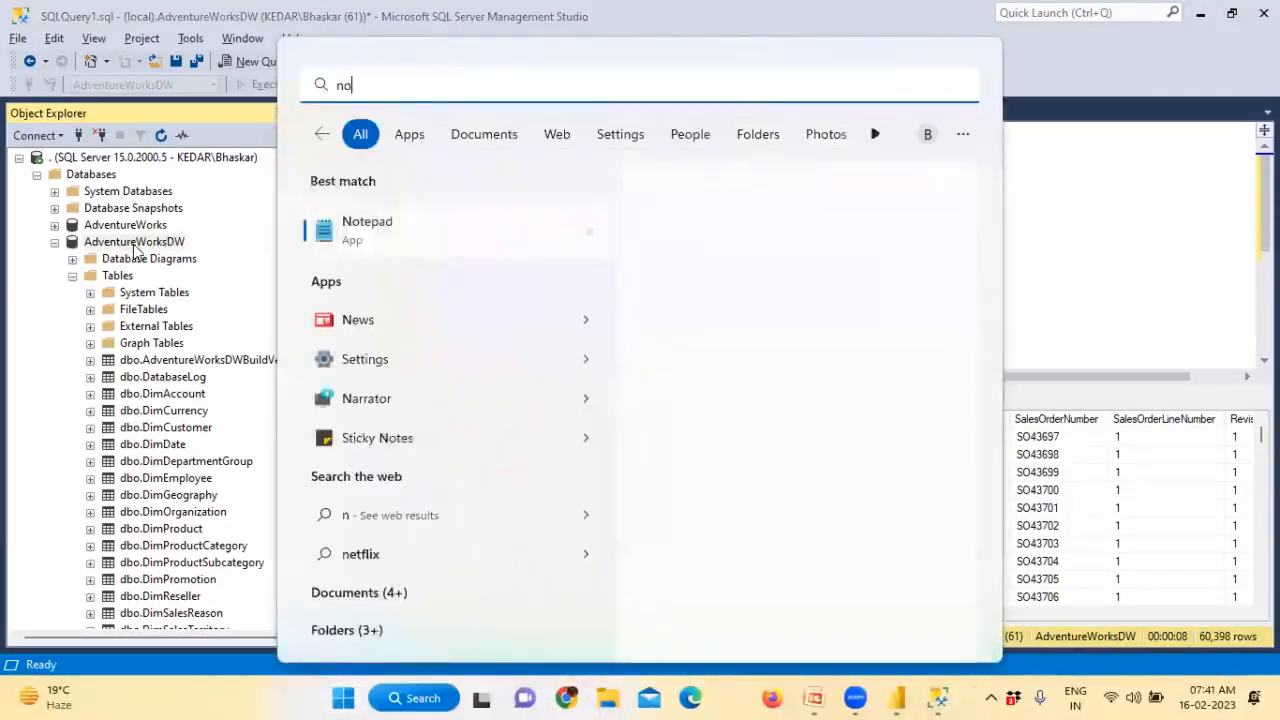
text(te)
click(360, 232)
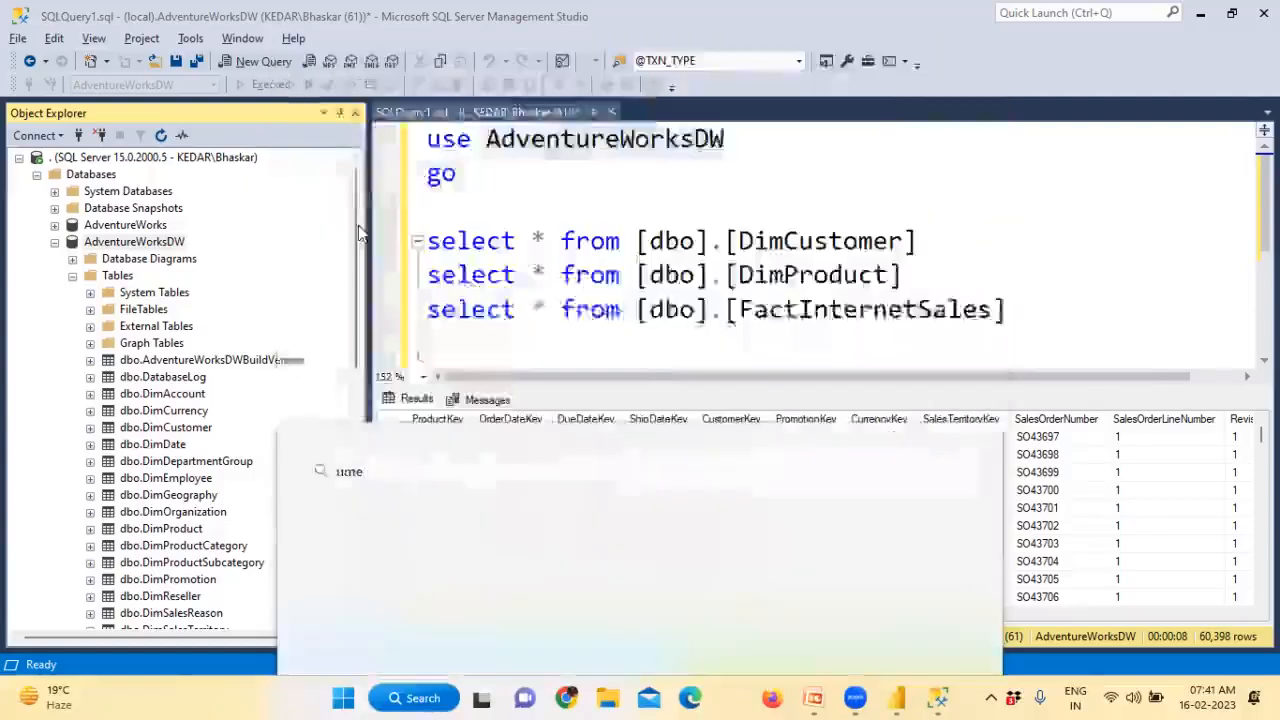
text(Diff DB and DWH)
key(Return)
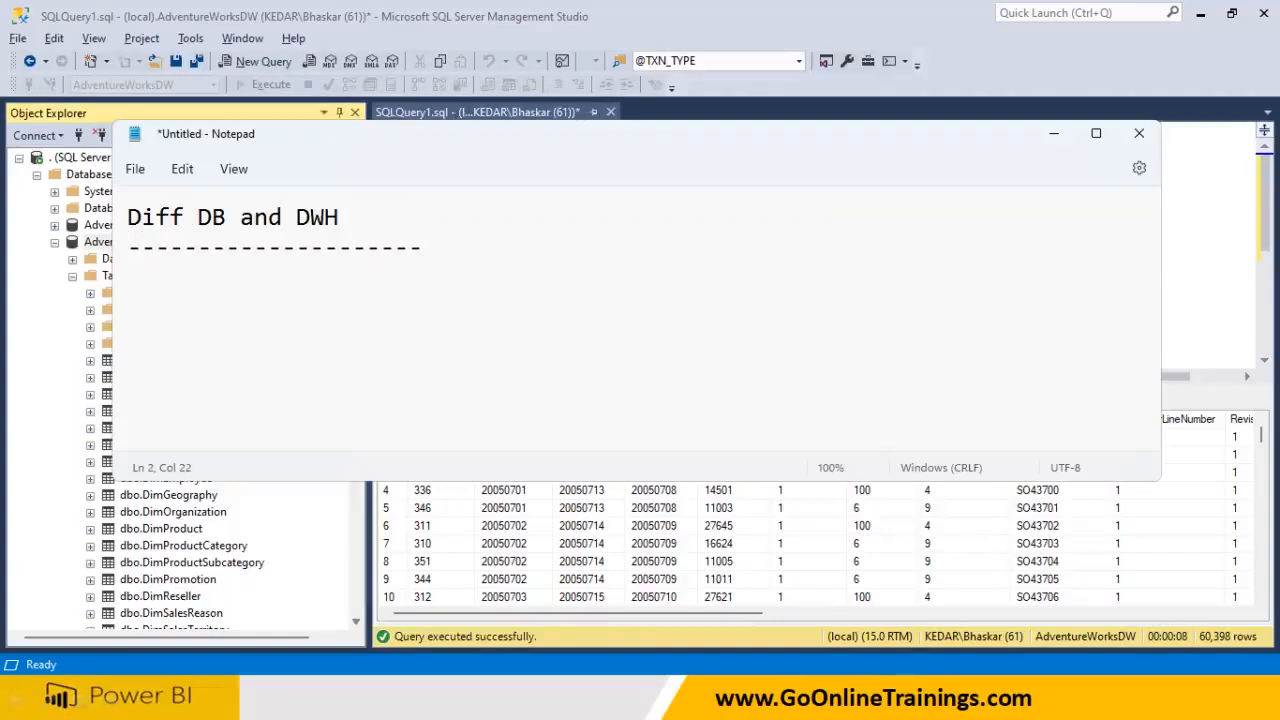
click(297, 217)
shift+click(405, 217)
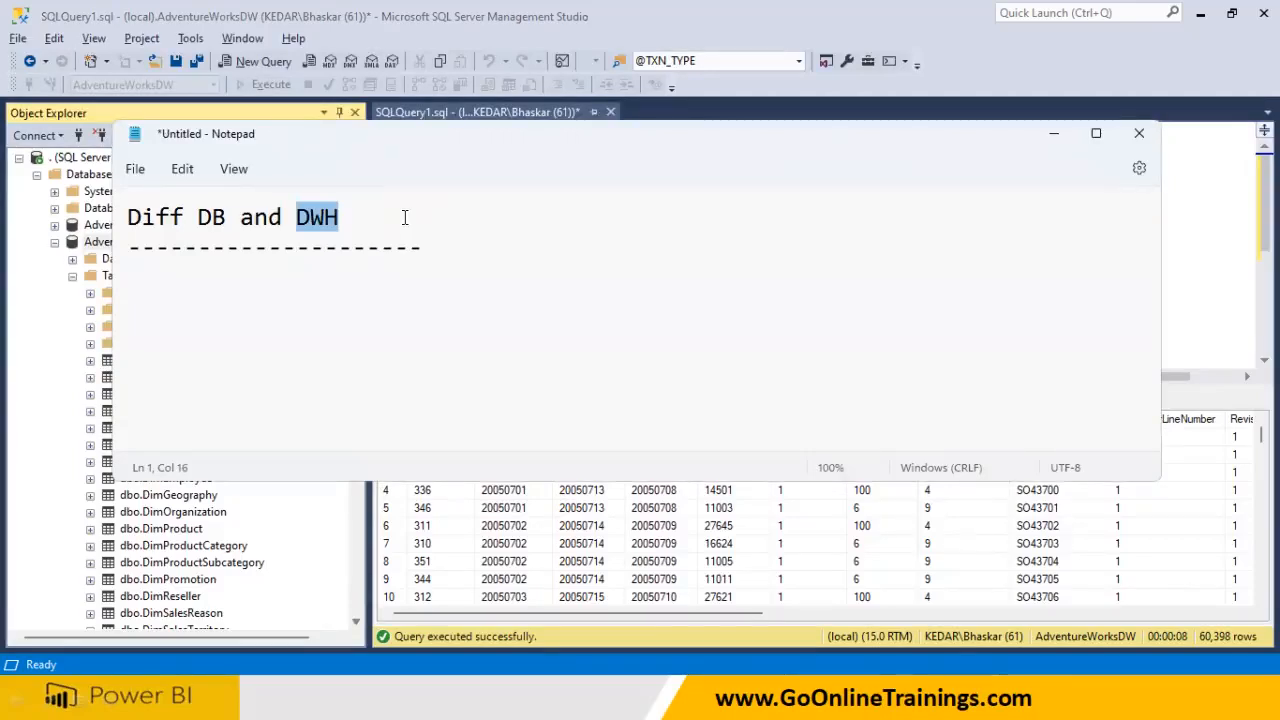
click(405, 217)
drag(298, 214, 364, 214)
Add the line 'DWH is large database which stores historical data for enterprise'
click(522, 260)
key(Return)
text(DWH)
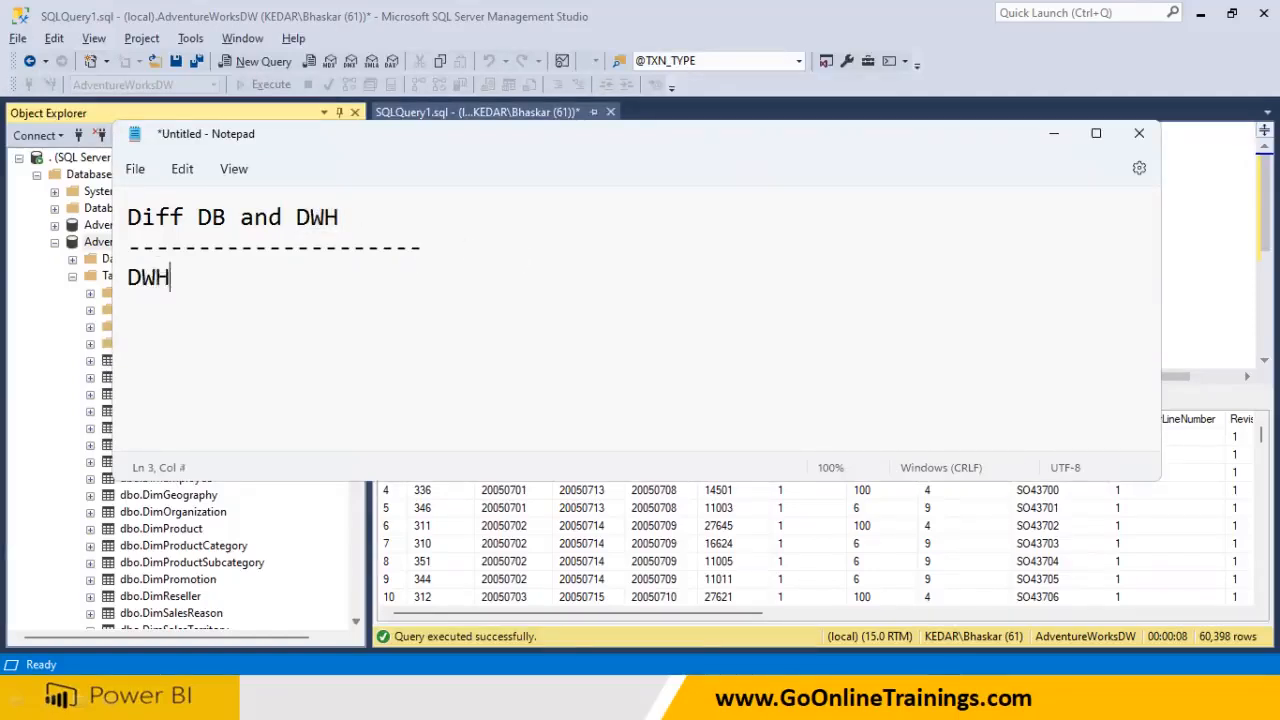
text( is la)
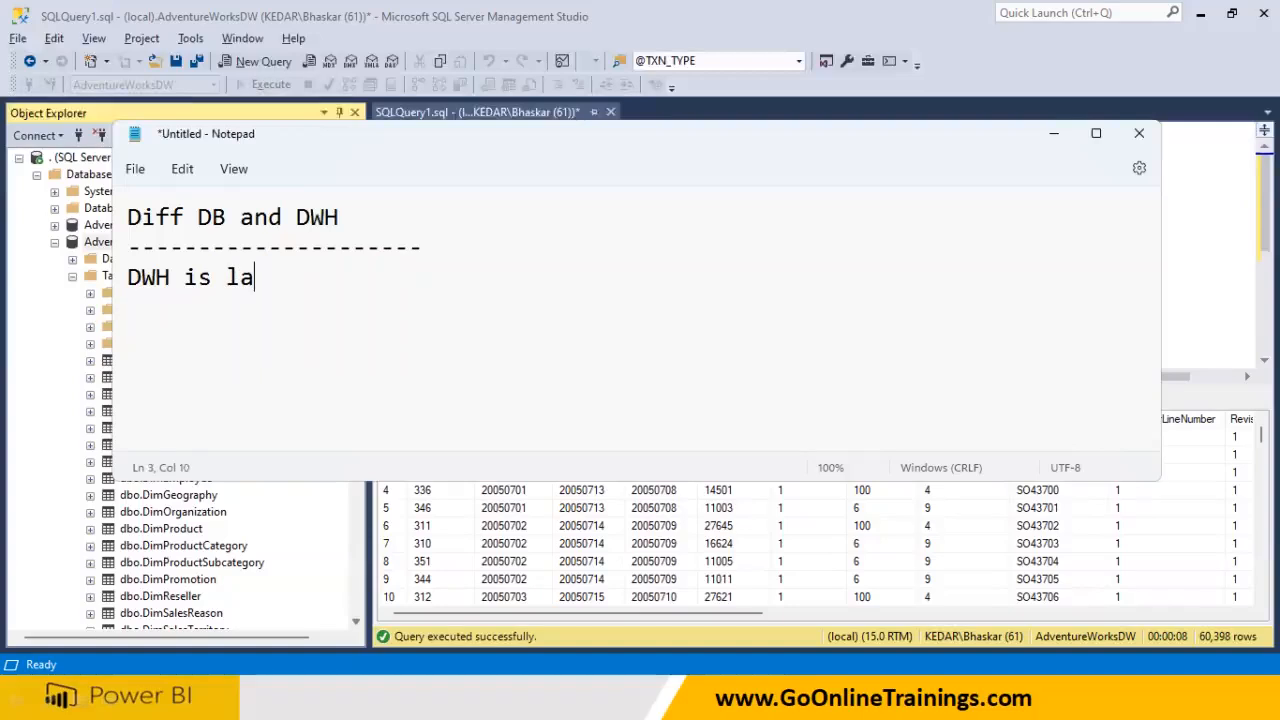
text(rge database)
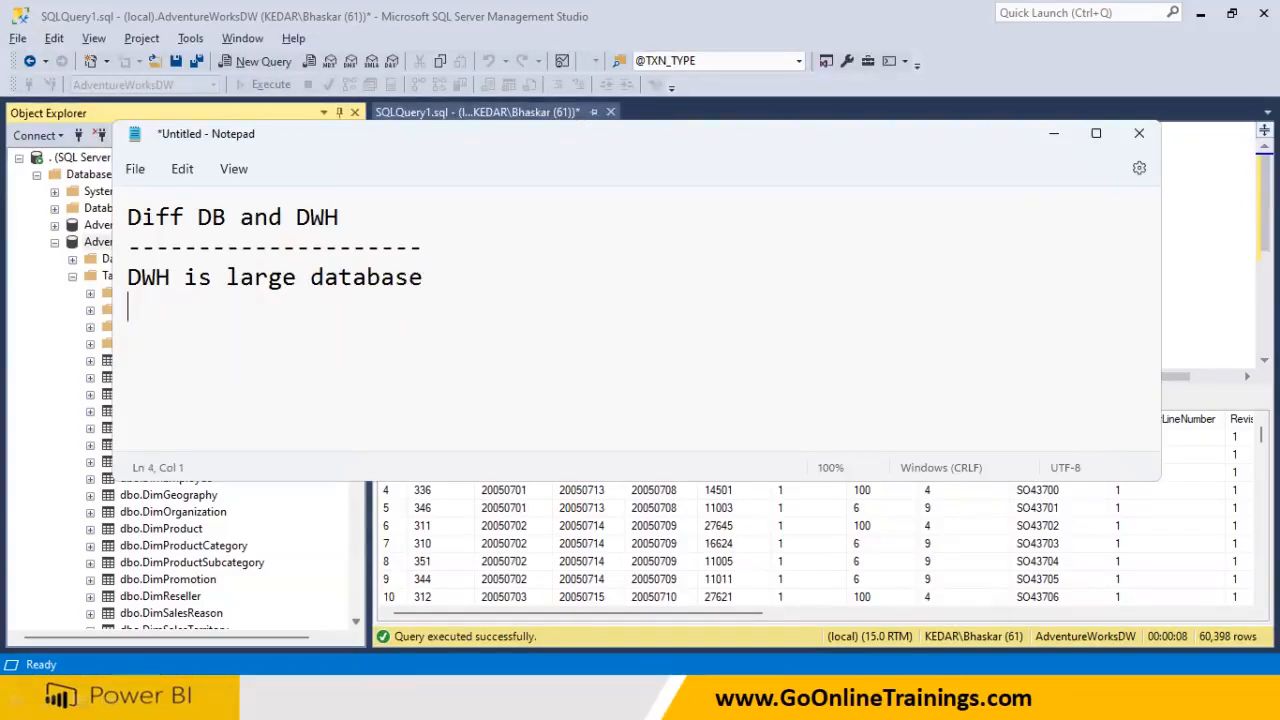
text(whoch s)
key(BackSpace)
key(BackSpace)
key(BackSpace)
key(BackSpace)
key(BackSpace)
text(i)
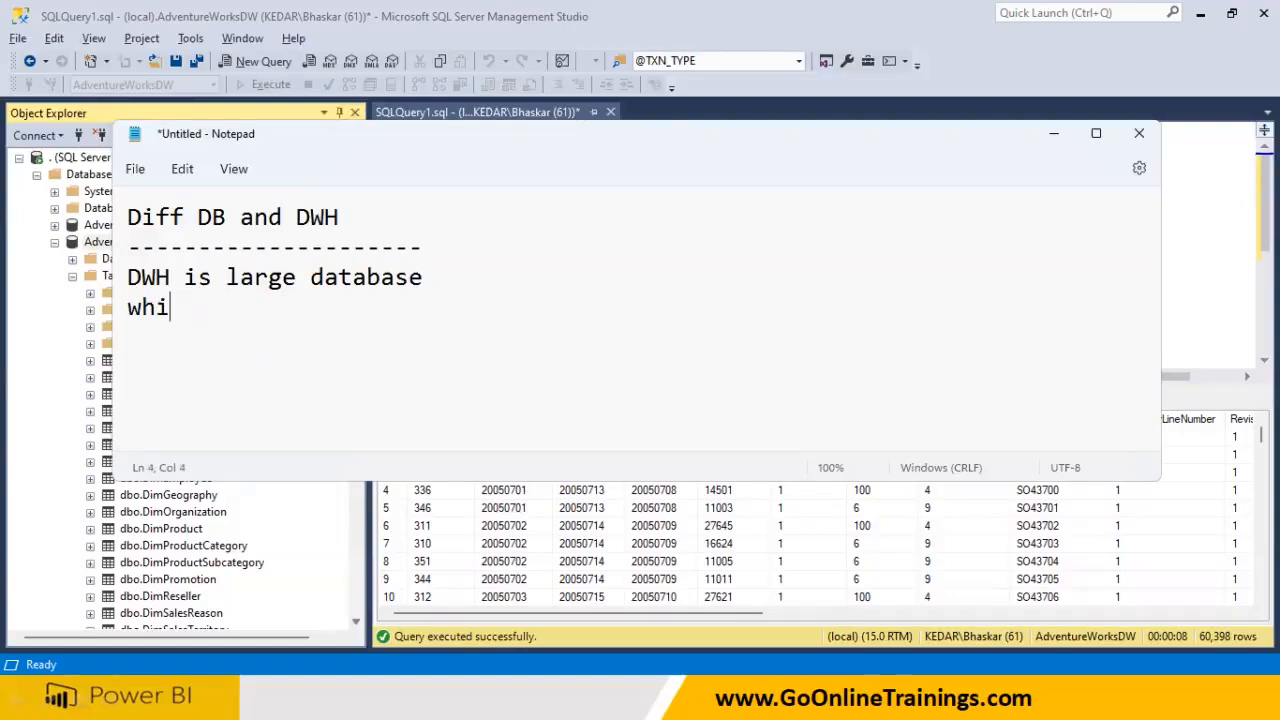
text(ch store)
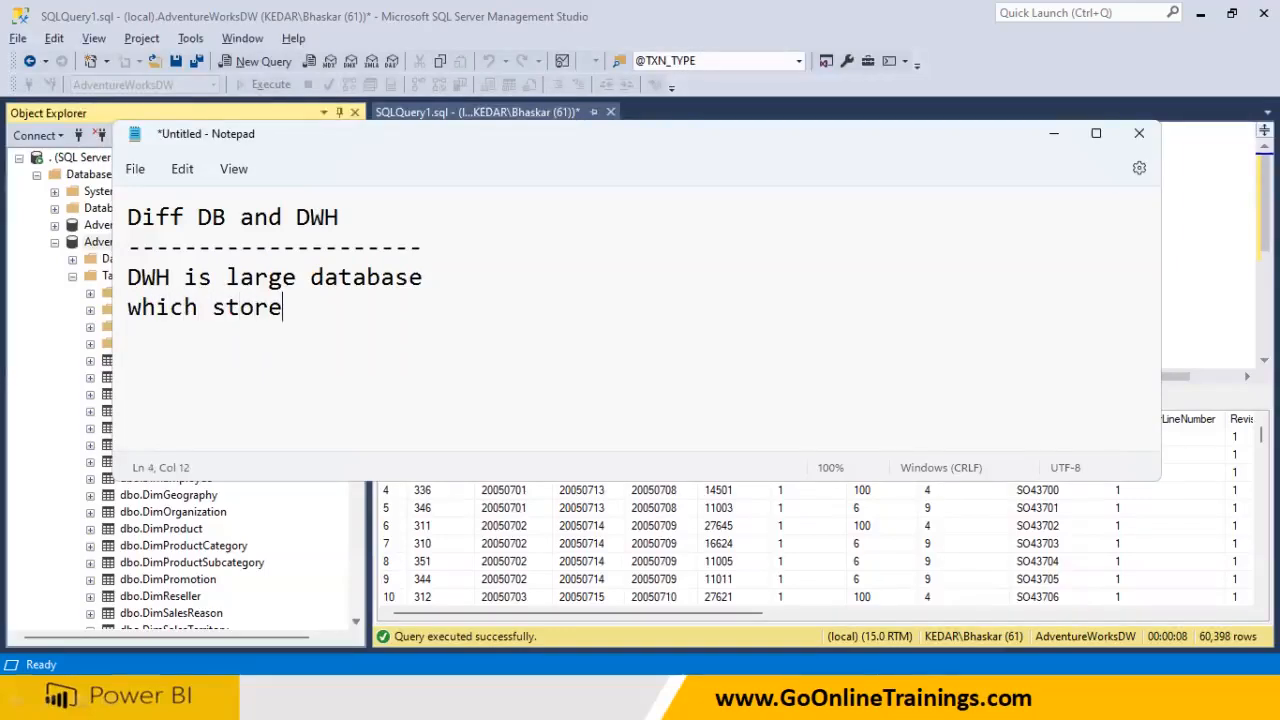
text(s hous)
key(BackSpace)
key(BackSpace)
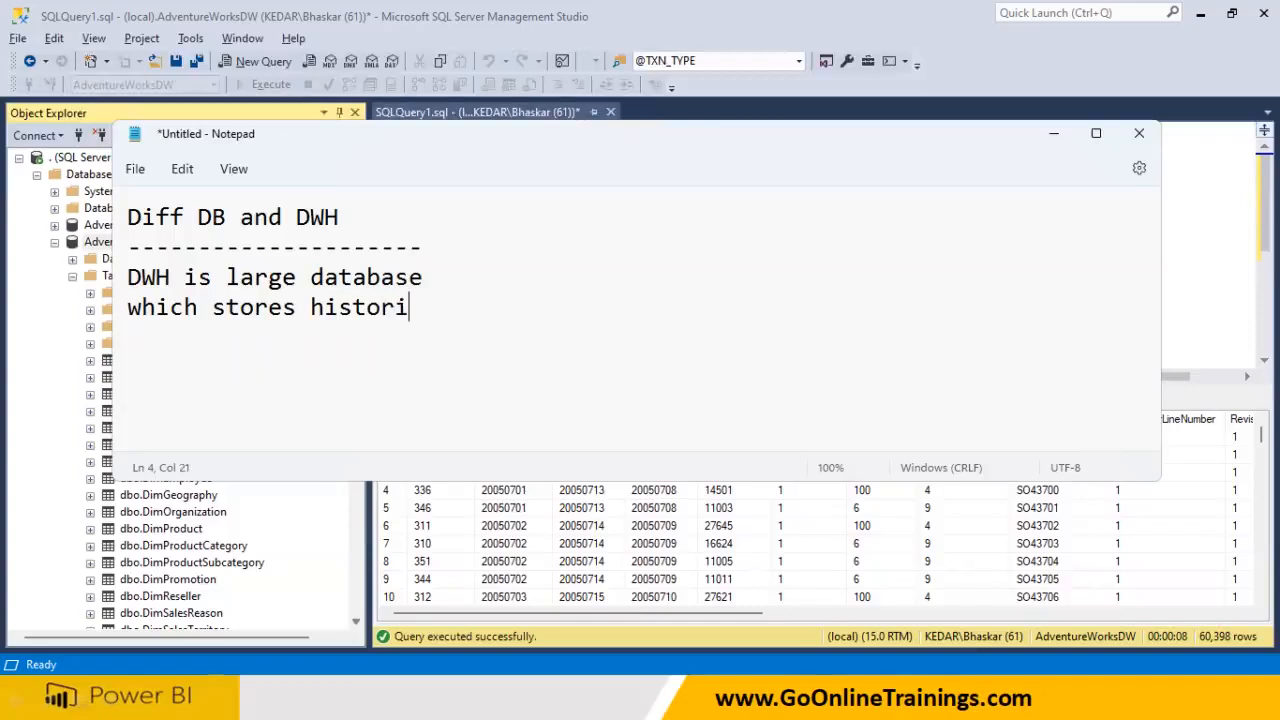
text(rical data fro)
key(BackSpace)
key(BackSpace)
key(BackSpace)
text(or e)
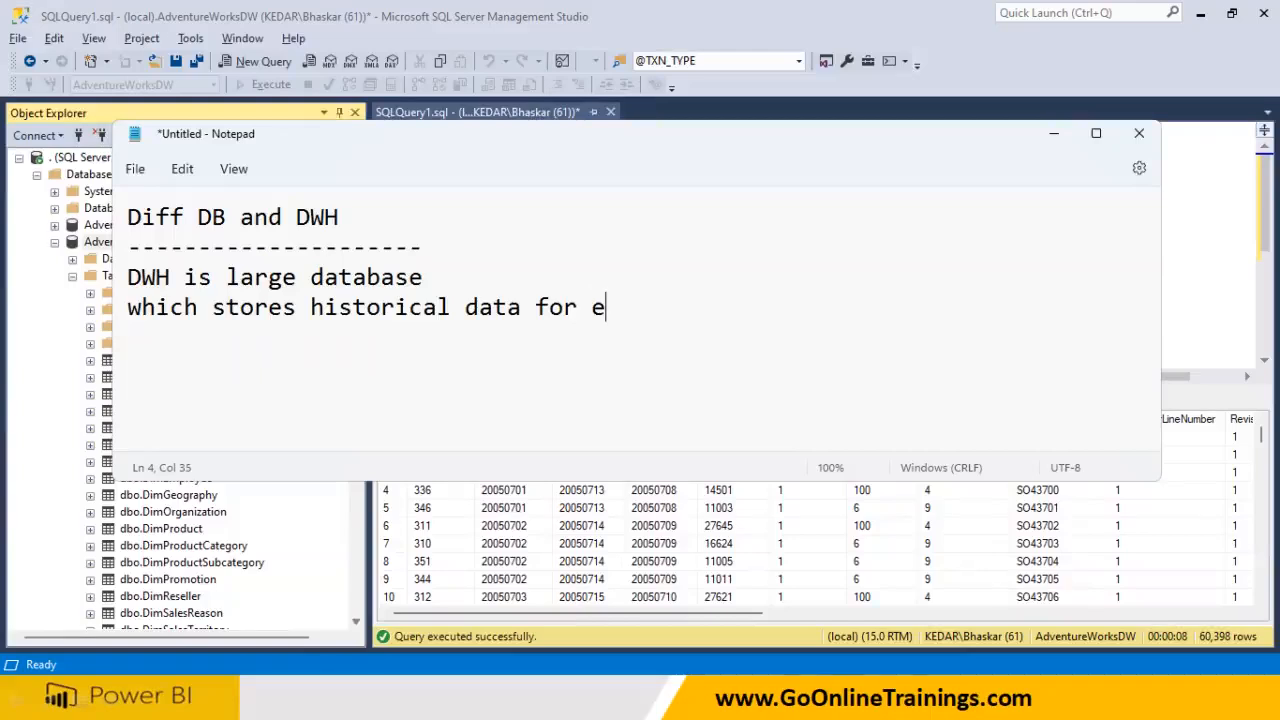
text(nterprise)
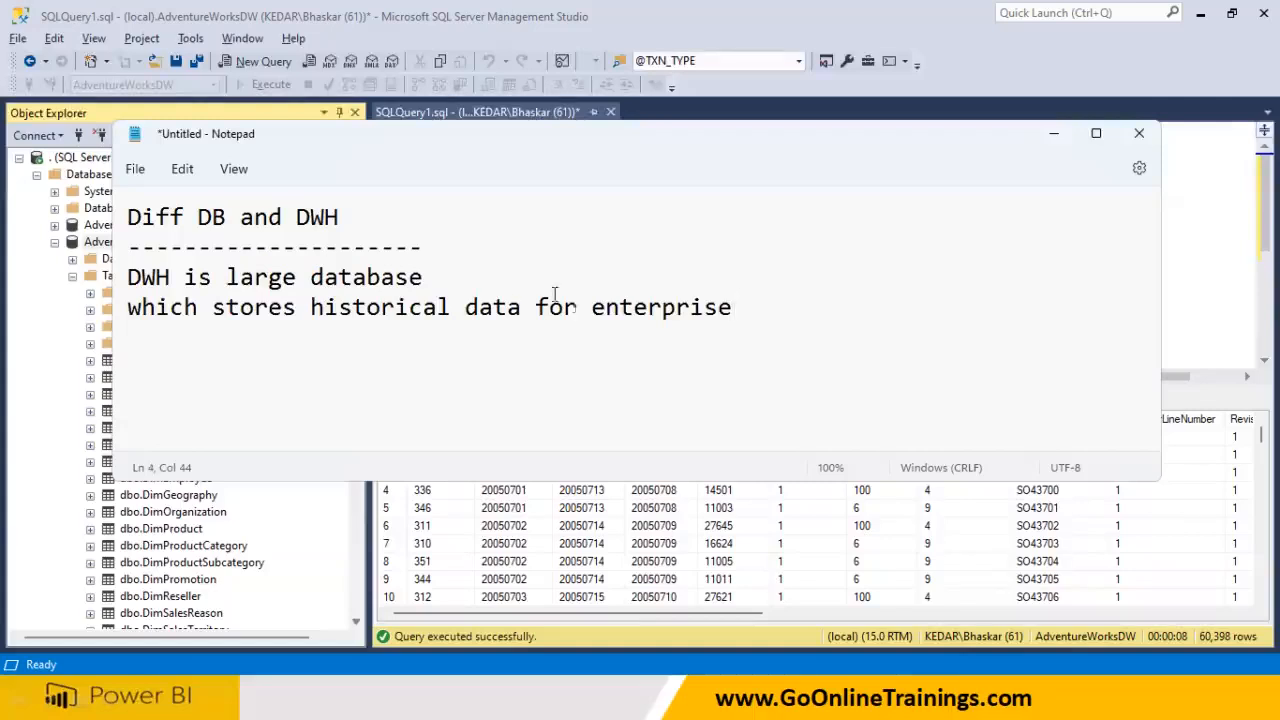
Extend the line with 'business Read Only Data', then add Dim and Fact lines
drag(587, 313, 737, 306)
click(751, 306)
text(business )
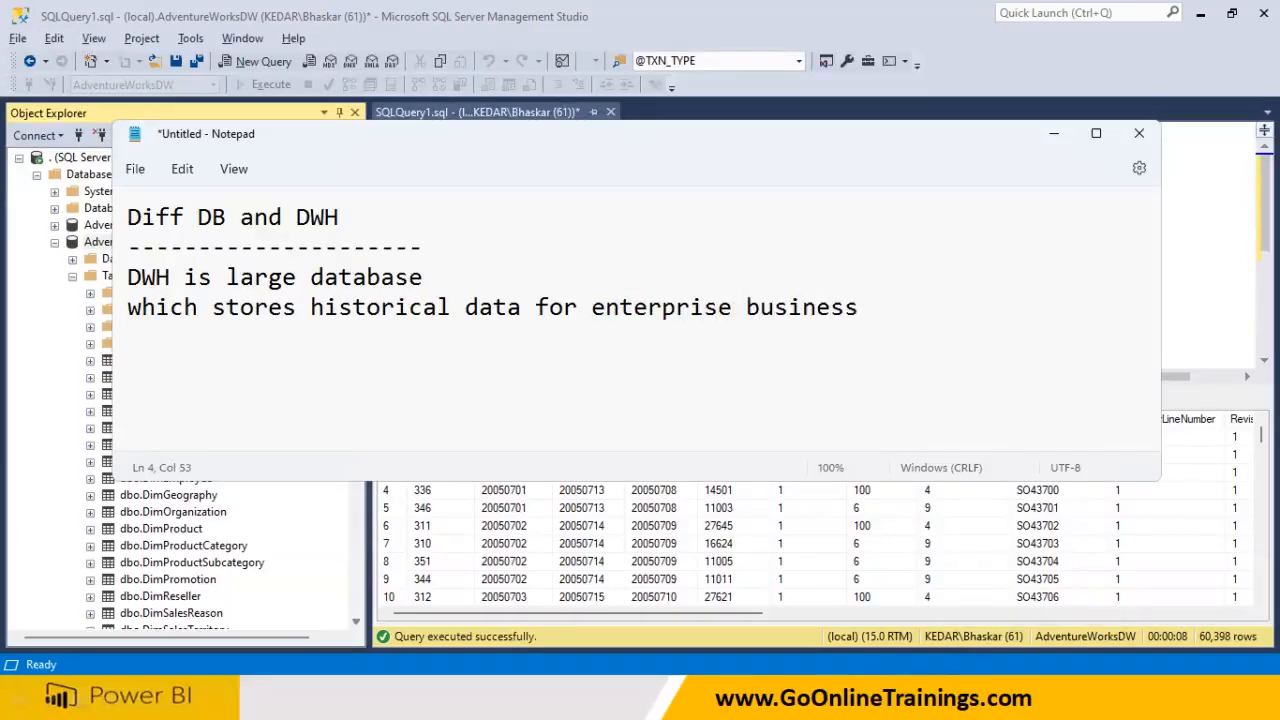
text(Read Only)
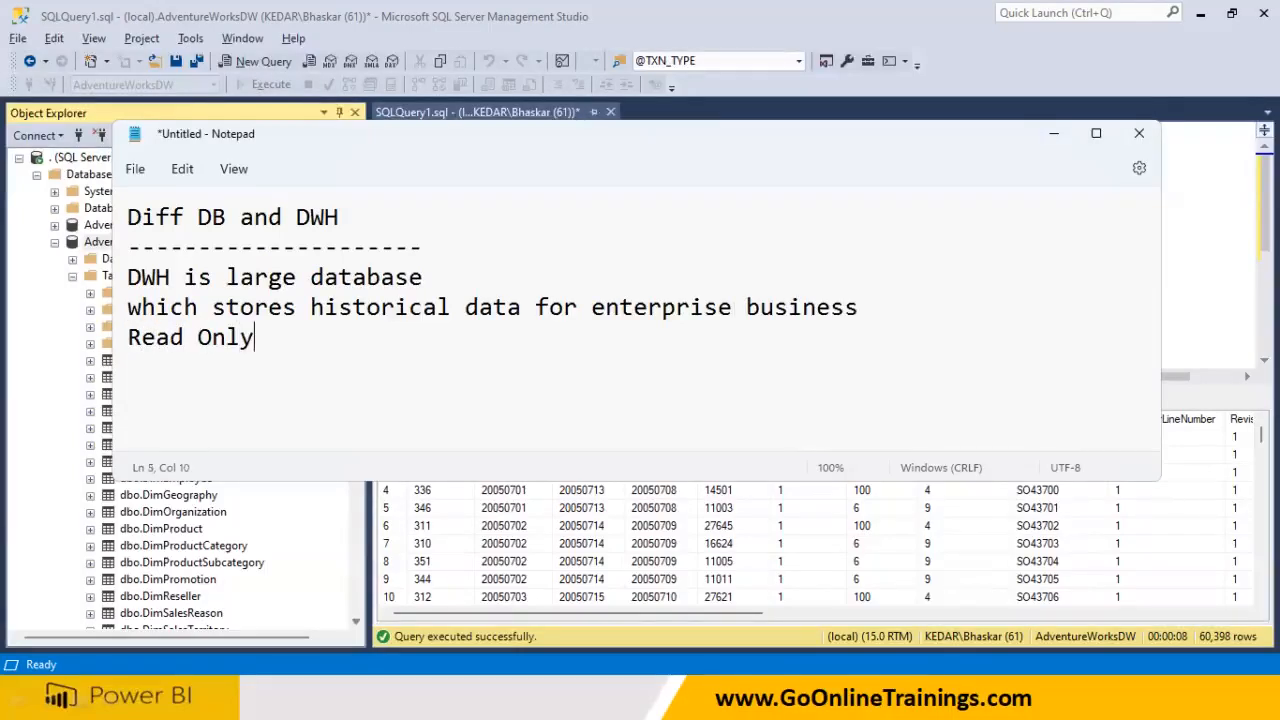
text( Data )
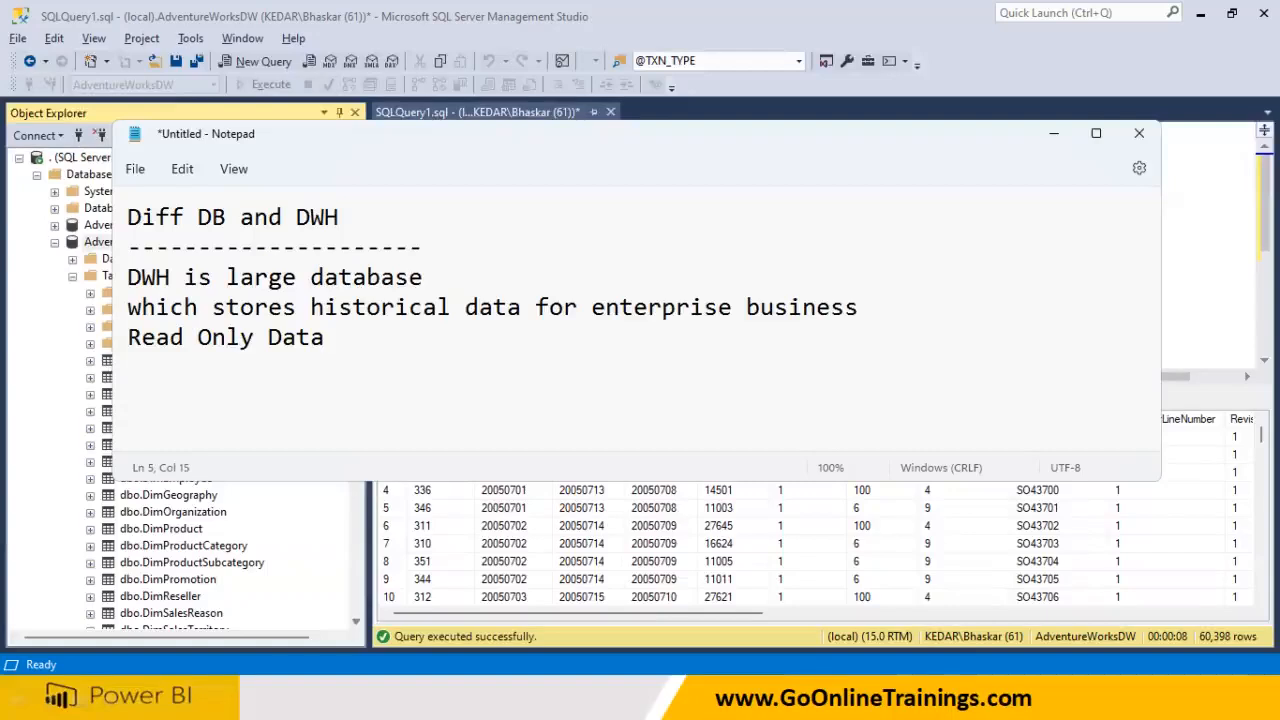
text(Dim)
key(Return)
text(Fact)
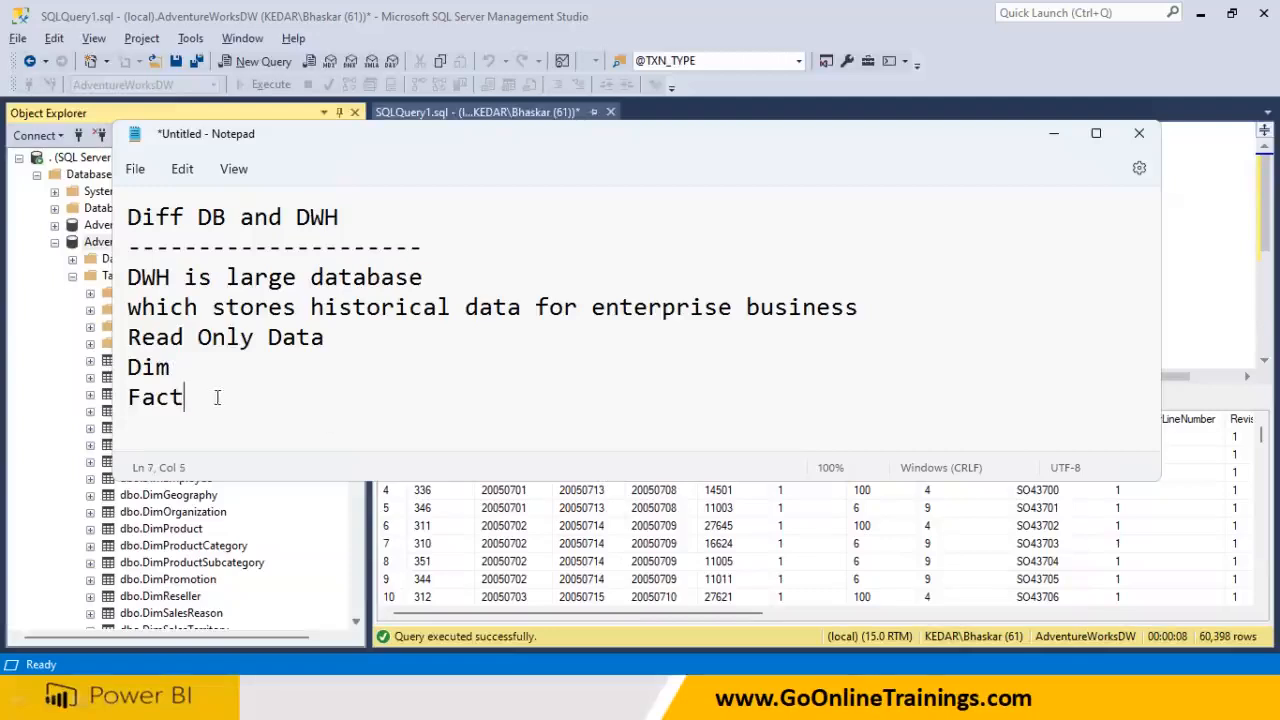
Delete the Dim and Fact lines and add 'TB --- 10TB 10 Yrs' below Read Only Data
drag(217, 397, 112, 365)
drag(296, 220, 362, 222)
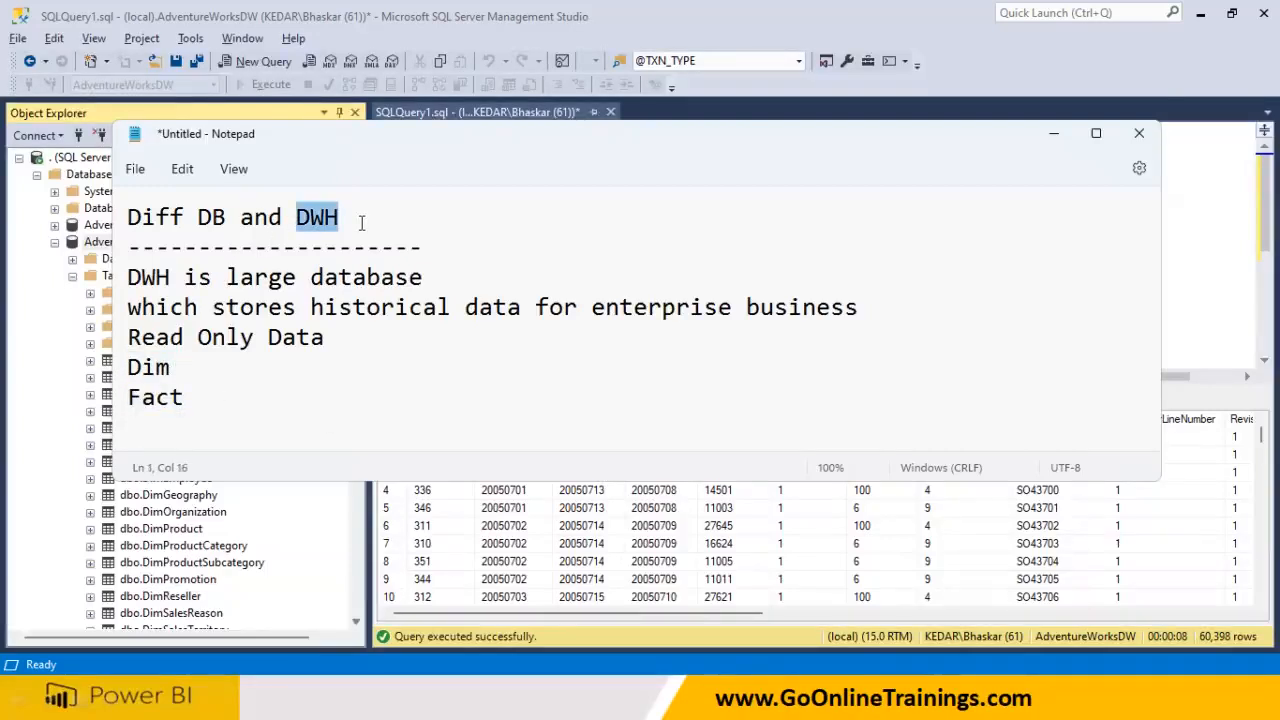
drag(186, 400, 112, 377)
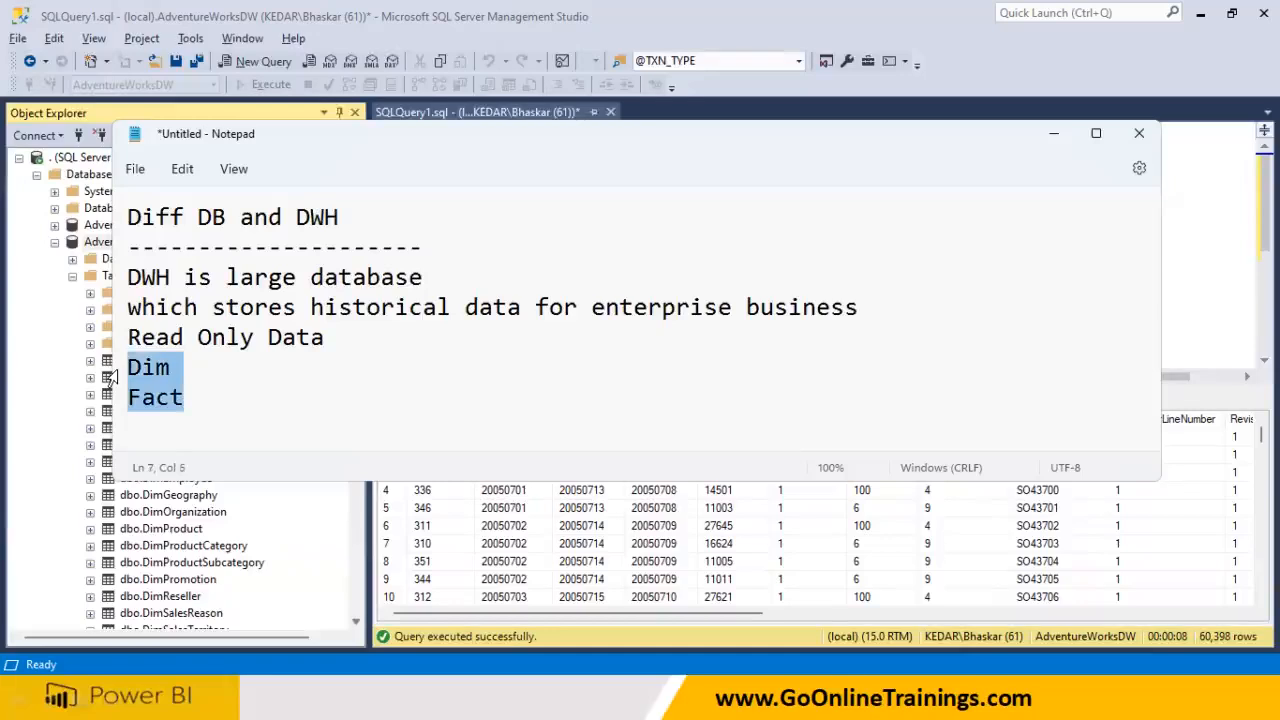
key(BackSpace)
click(348, 341)
key(Return)
text(TB --- 10TB )
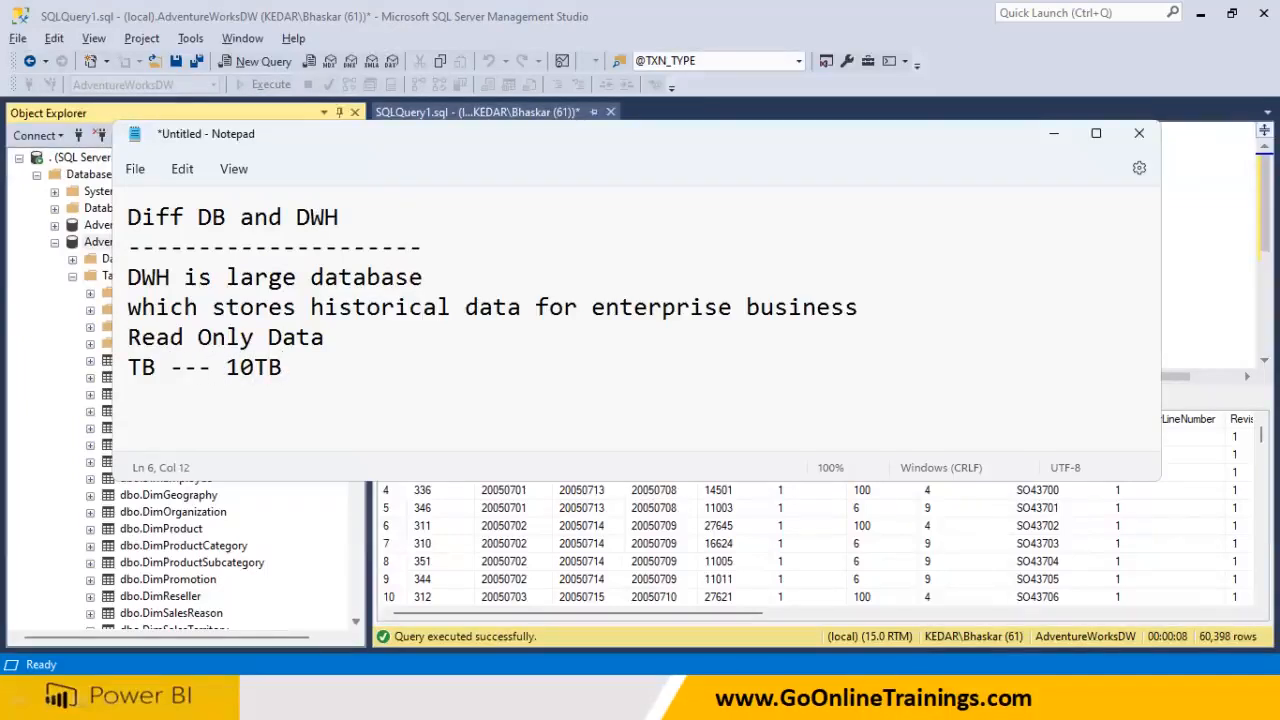
text(10 Yrs)
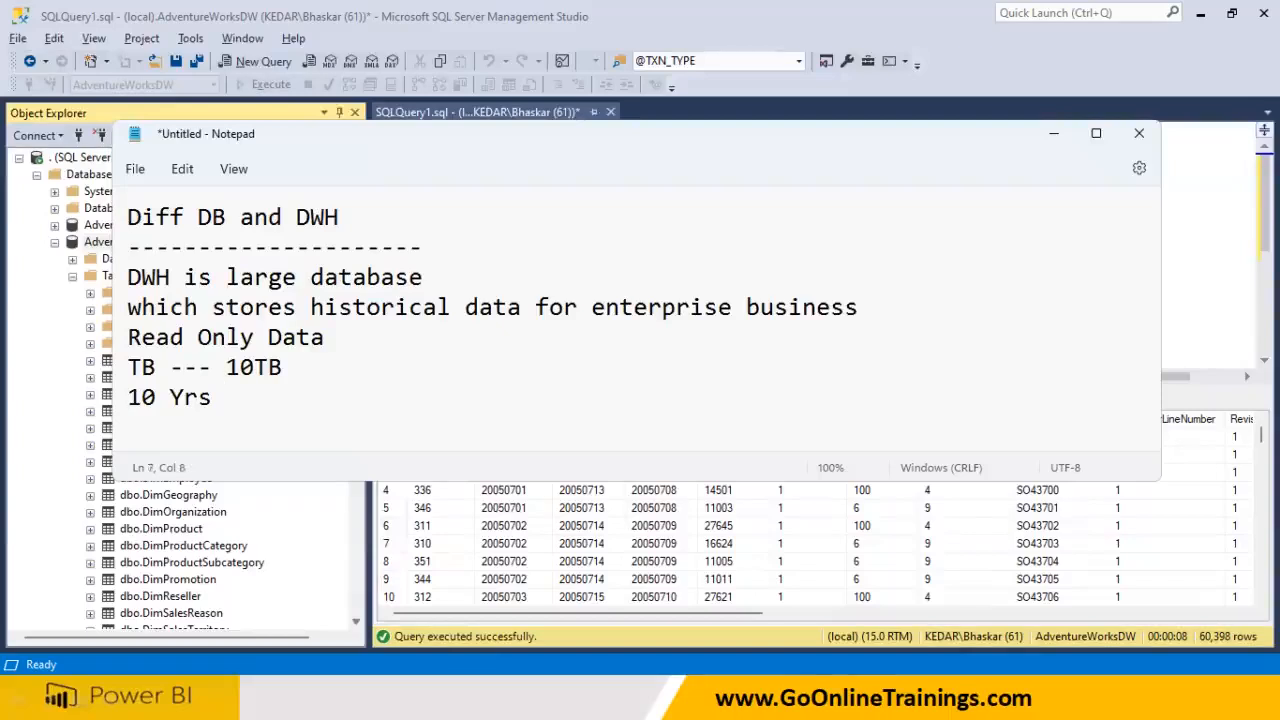
Highlight the note's warehouse description lines, 10TB and 10 Yrs to review them
drag(210, 277, 395, 278)
drag(242, 307, 800, 310)
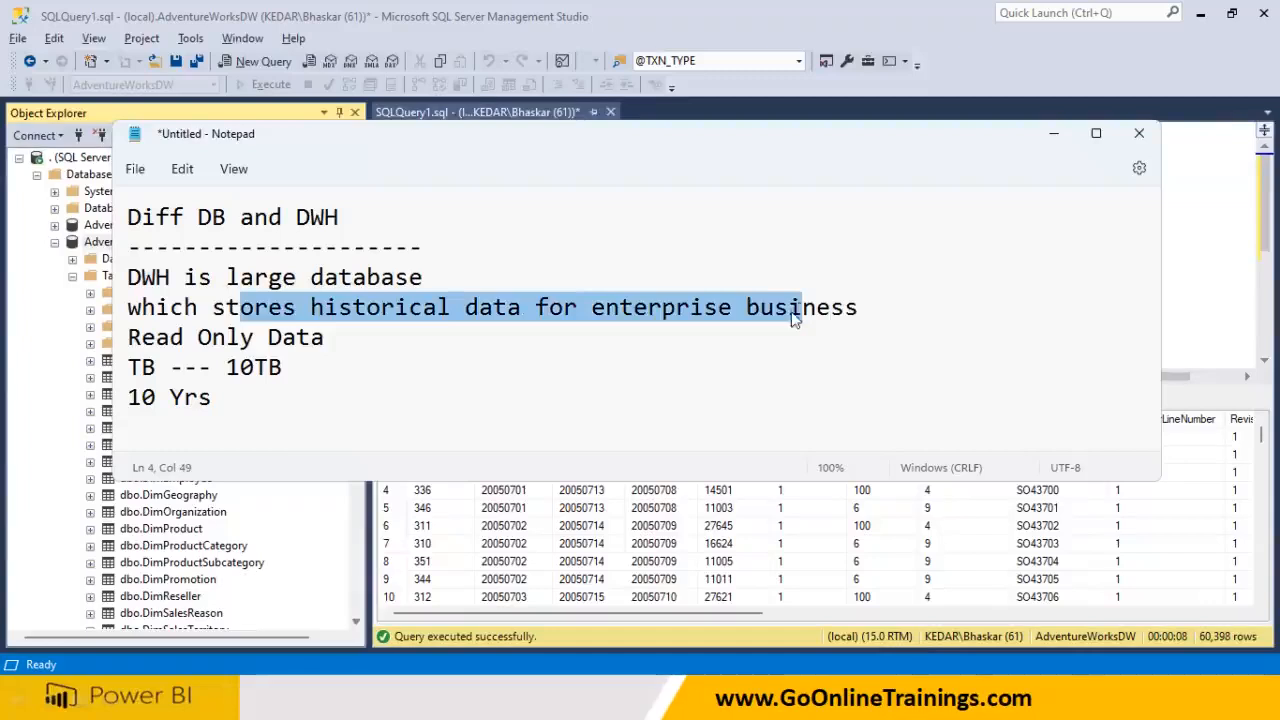
click(772, 341)
drag(369, 341, 127, 307)
click(276, 397)
drag(227, 397, 72, 305)
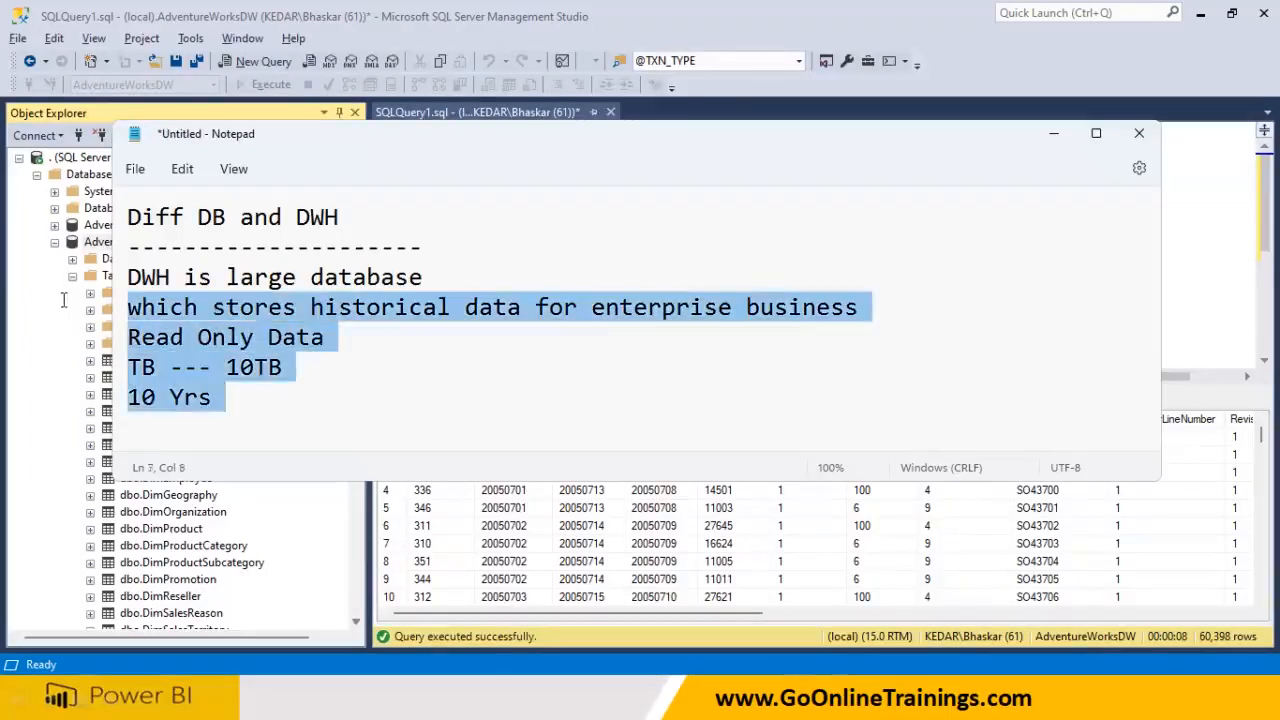
click(277, 400)
drag(226, 367, 313, 366)
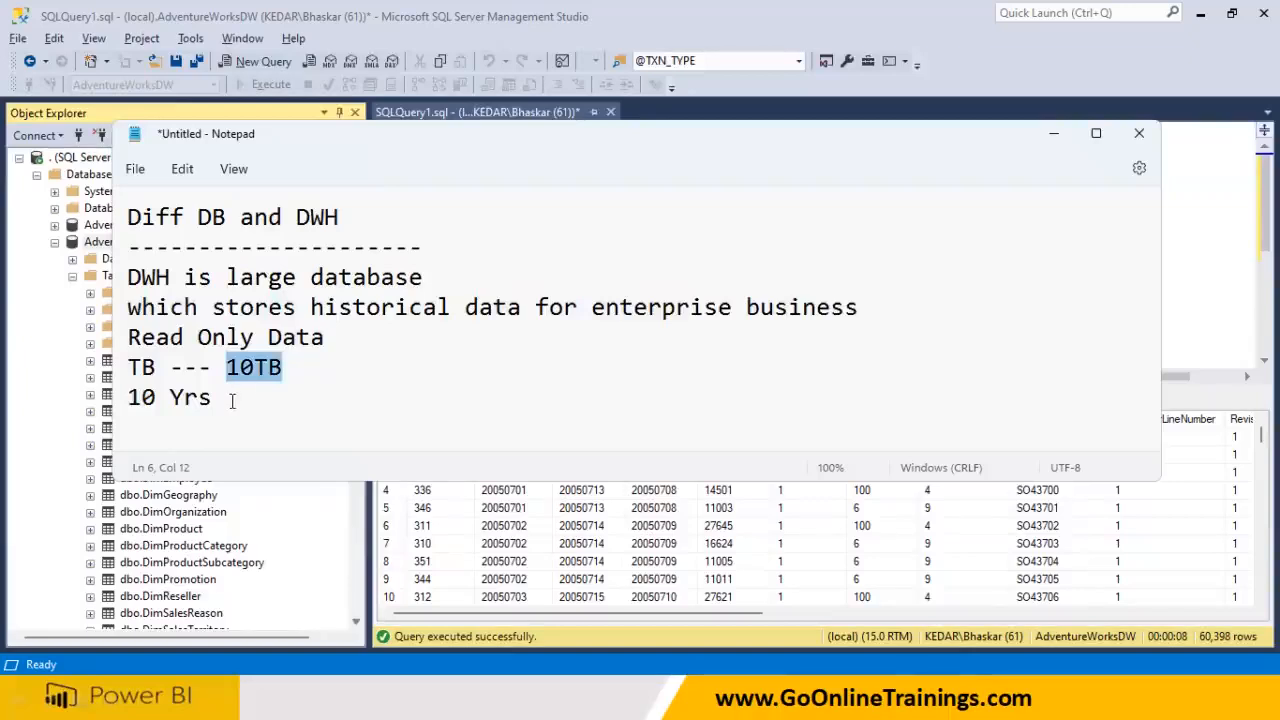
drag(231, 400, 57, 394)
Append ' --- 200 million rows' after 10TB on the size line
click(311, 370)
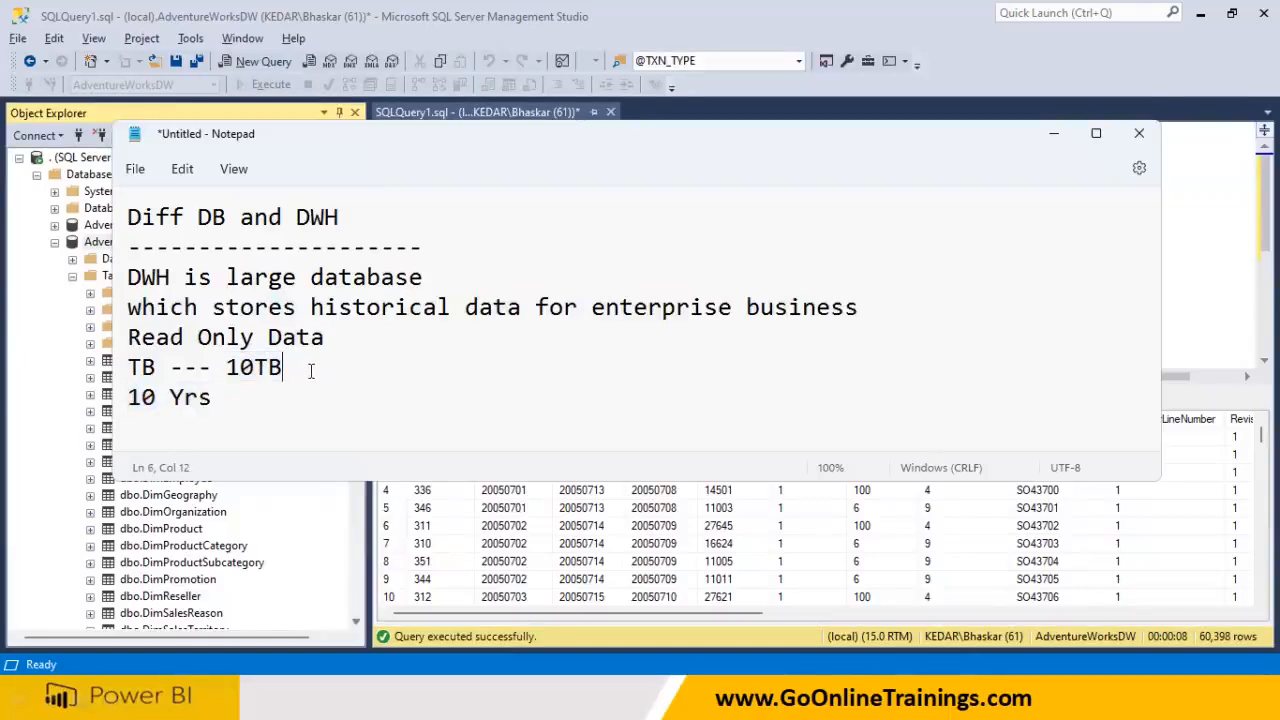
click(277, 393)
click(311, 370)
text(--- 200 ki)
key(BackSpace)
key(BackSpace)
text(mi)
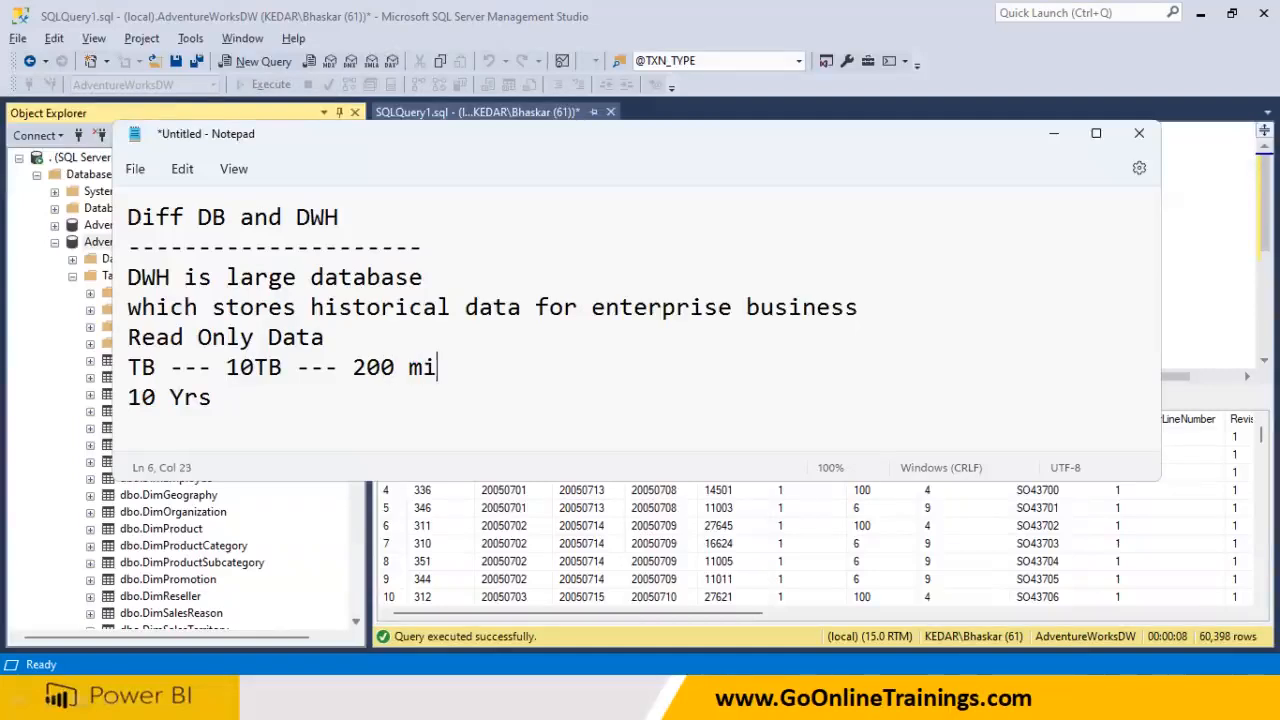
text(llion rpws)
key(BackSpace)
key(BackSpace)
key(BackSpace)
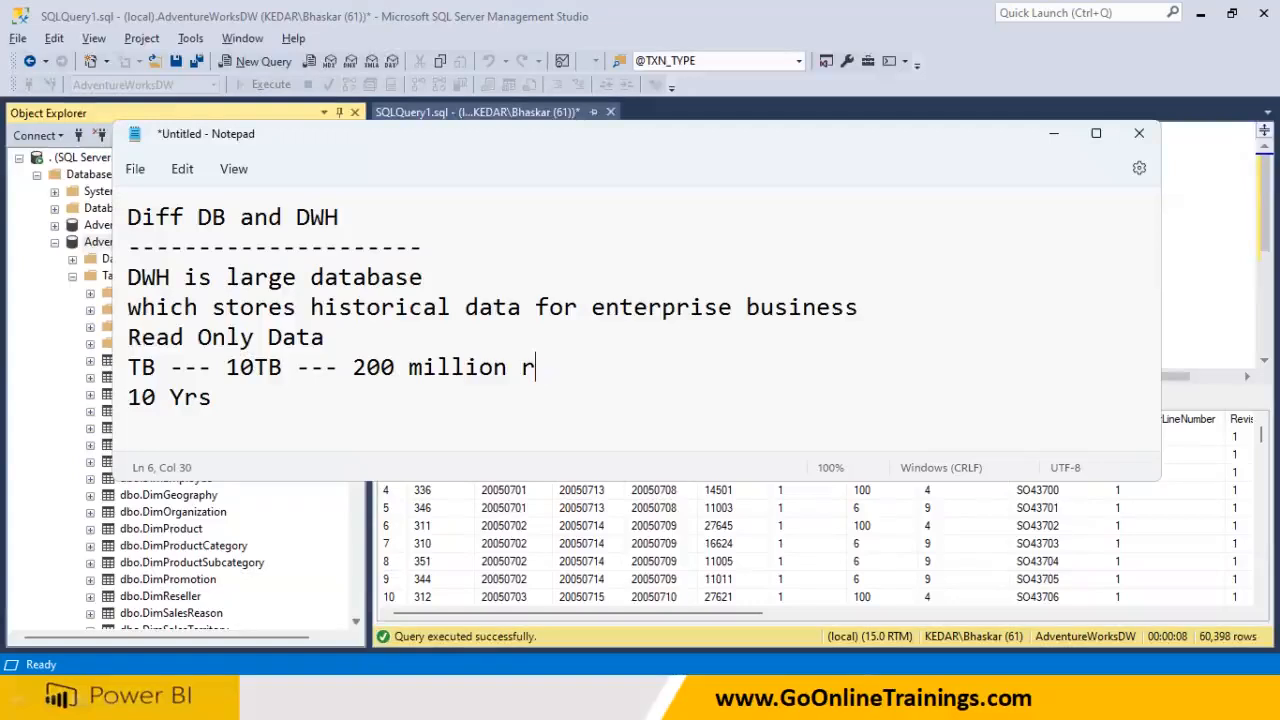
text(ows)
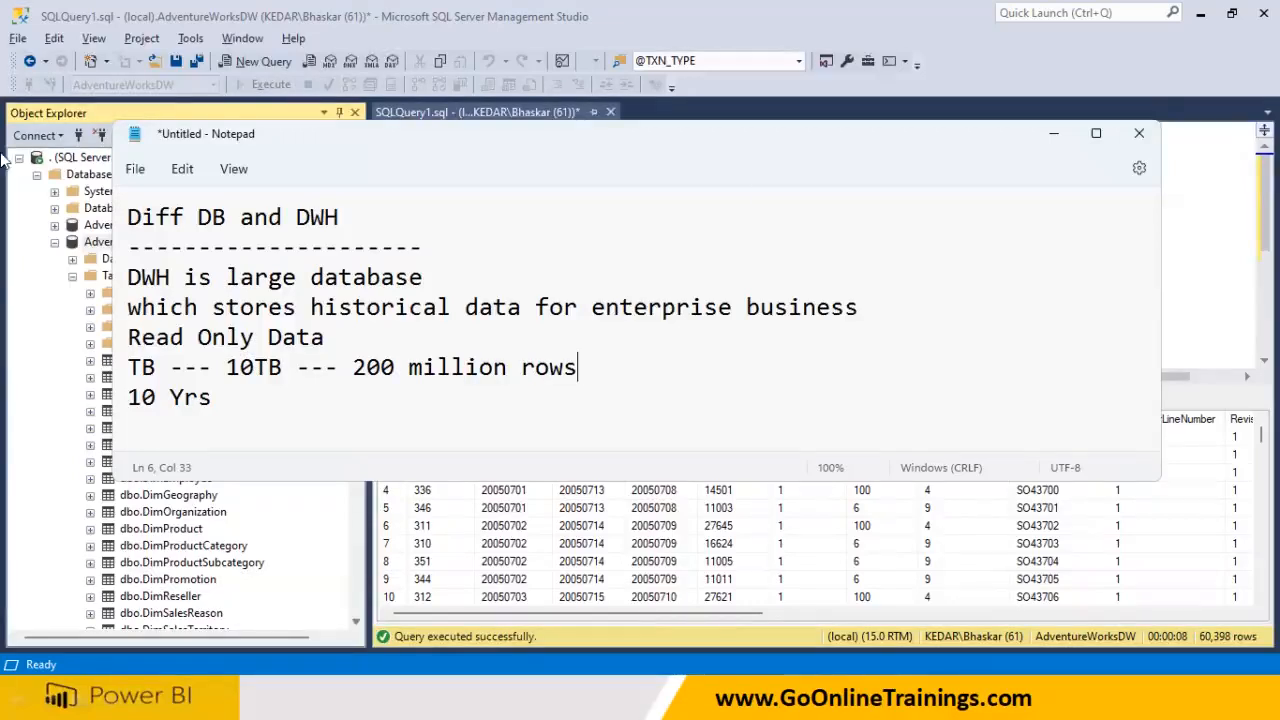
Select the whole note, then leave Notepad through the Start menu
double_click(284, 369)
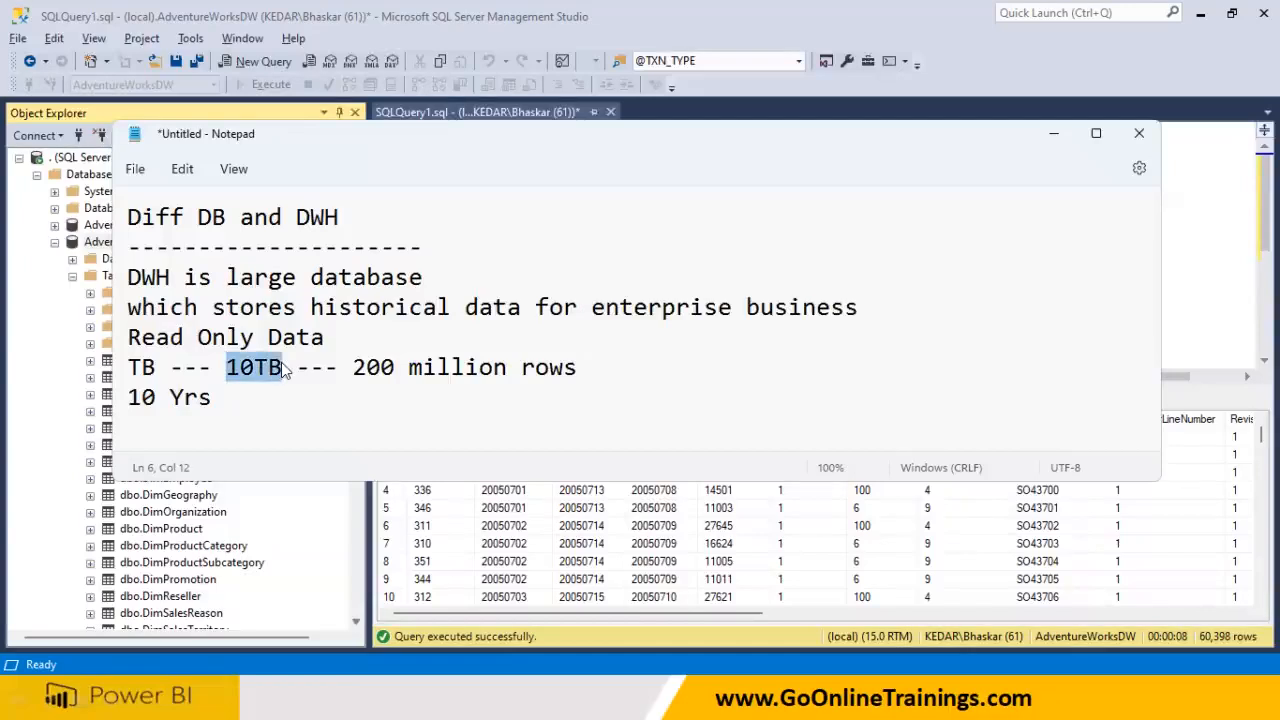
drag(243, 397, 62, 222)
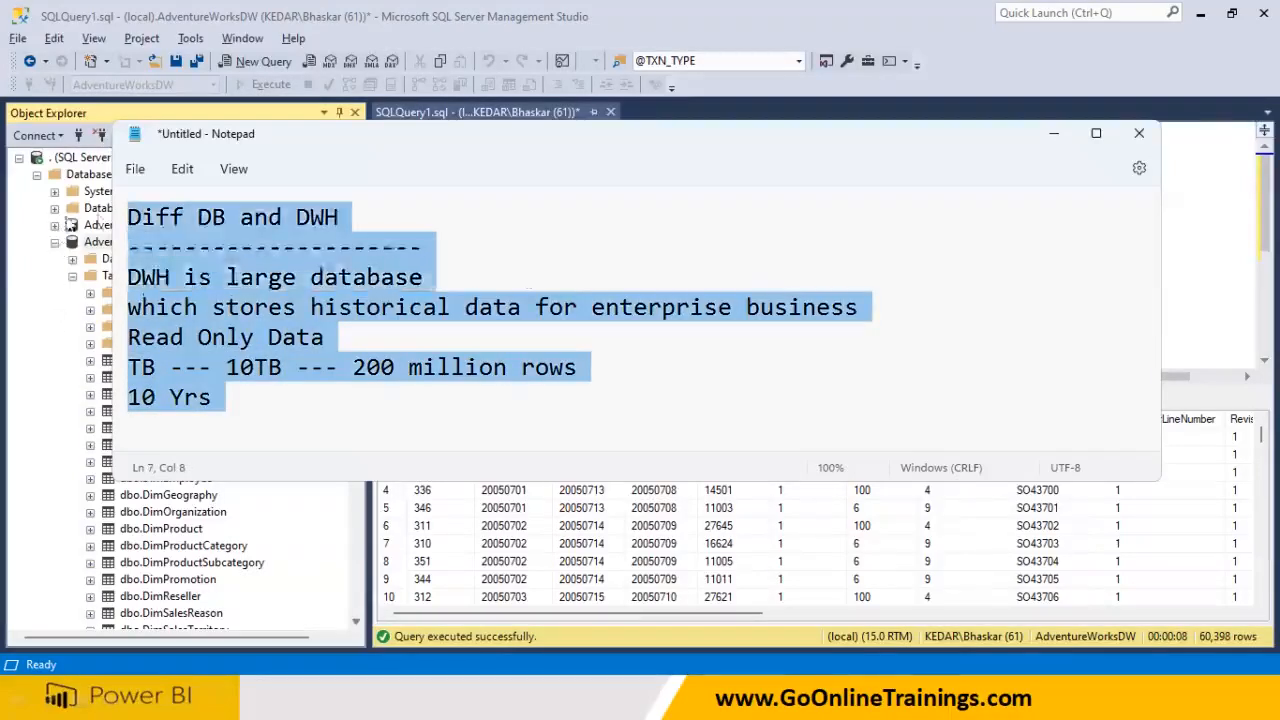
click(1182, 265)
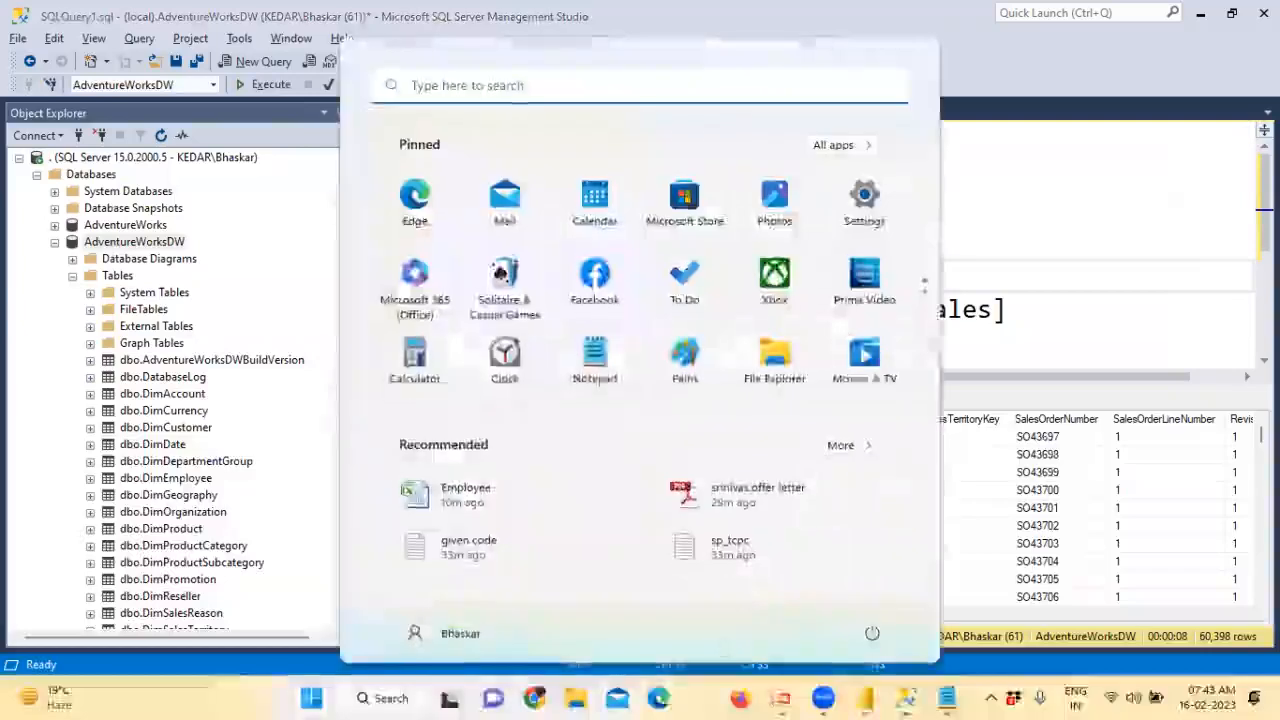
key(super)
Confirm Power BI's SQL Server database connection, then switch to Management Studio
click(866, 698)
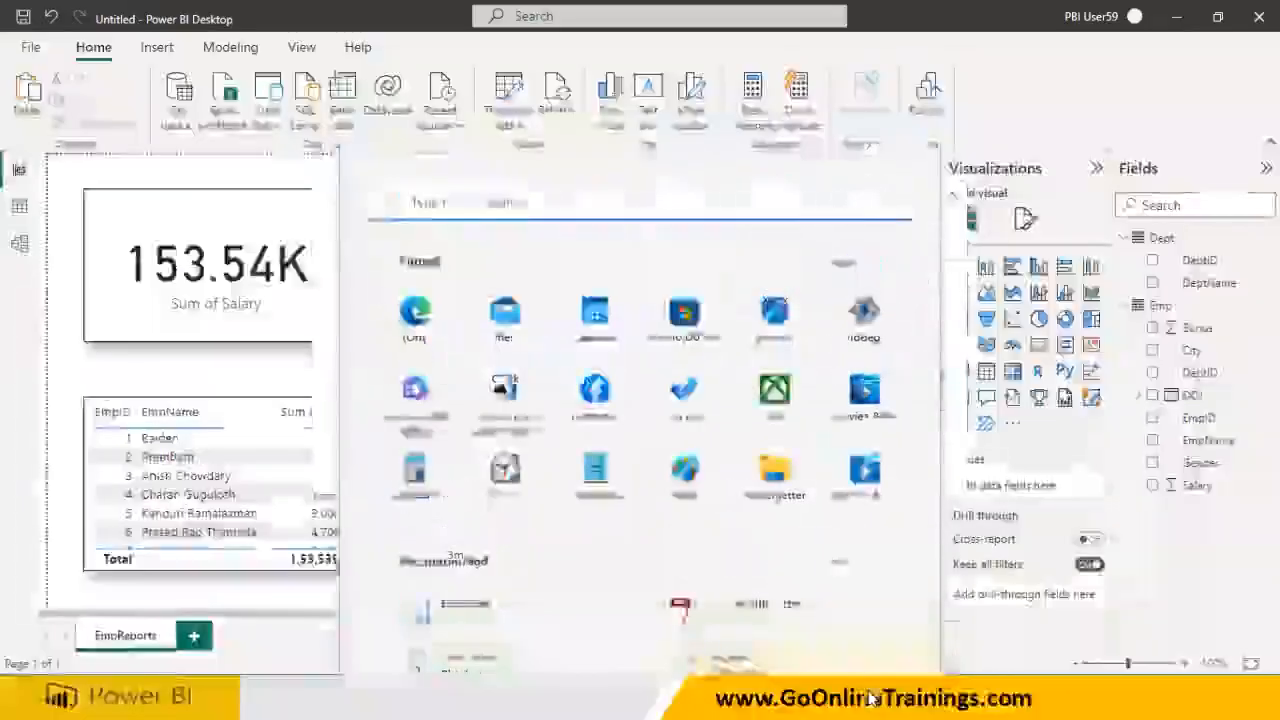
click(842, 460)
key(super)
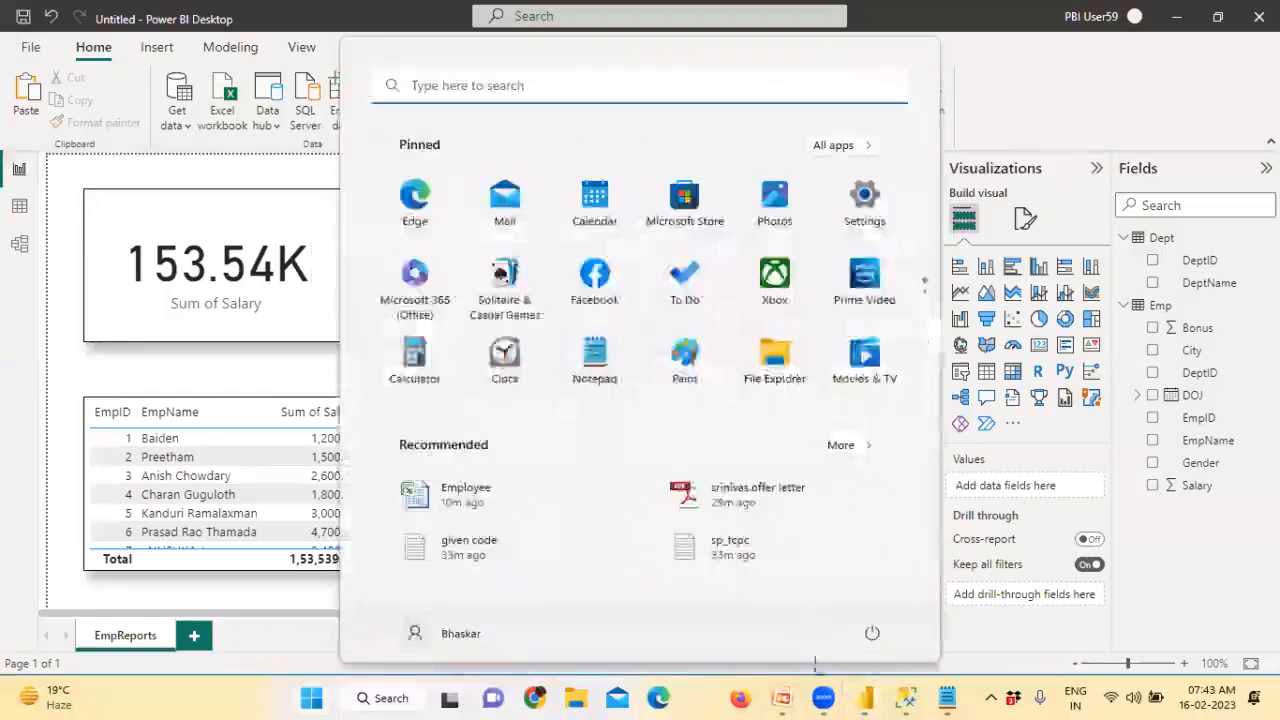
click(904, 697)
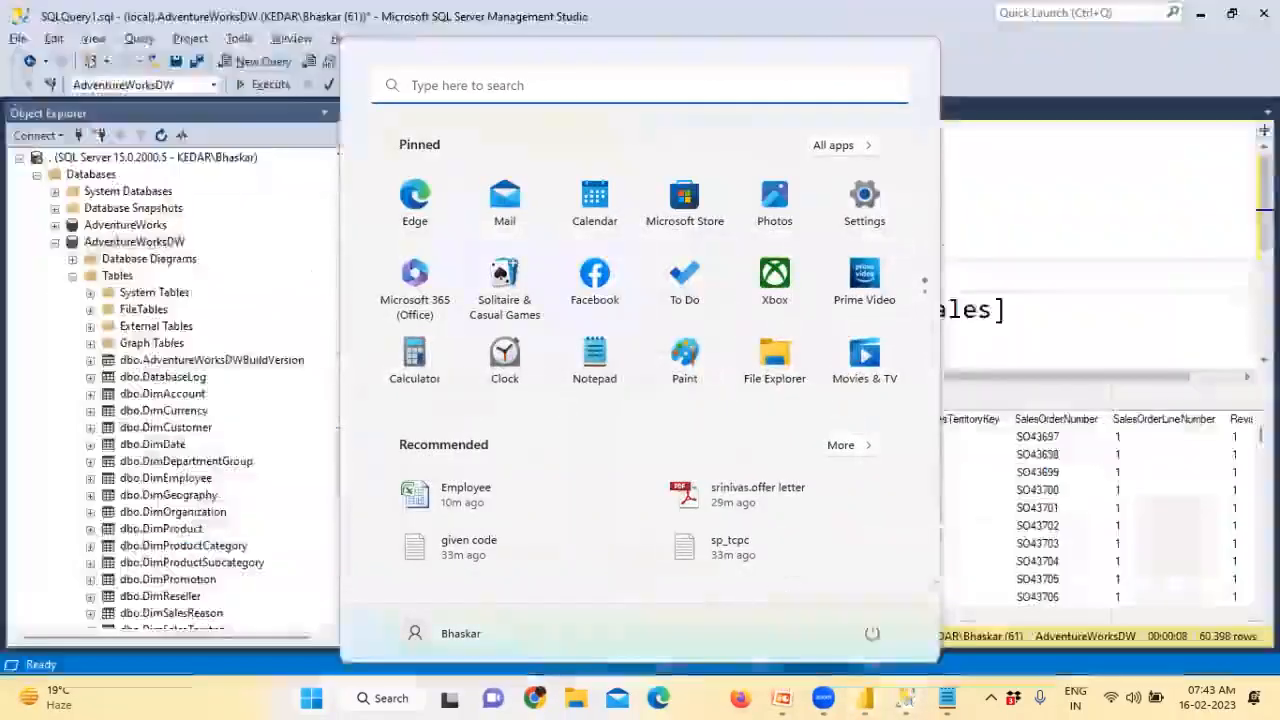
Check AdventureWorksDW's properties for its 92.94 MB size, and select the FactInternetSales query line
click(150, 243)
right_click(153, 246)
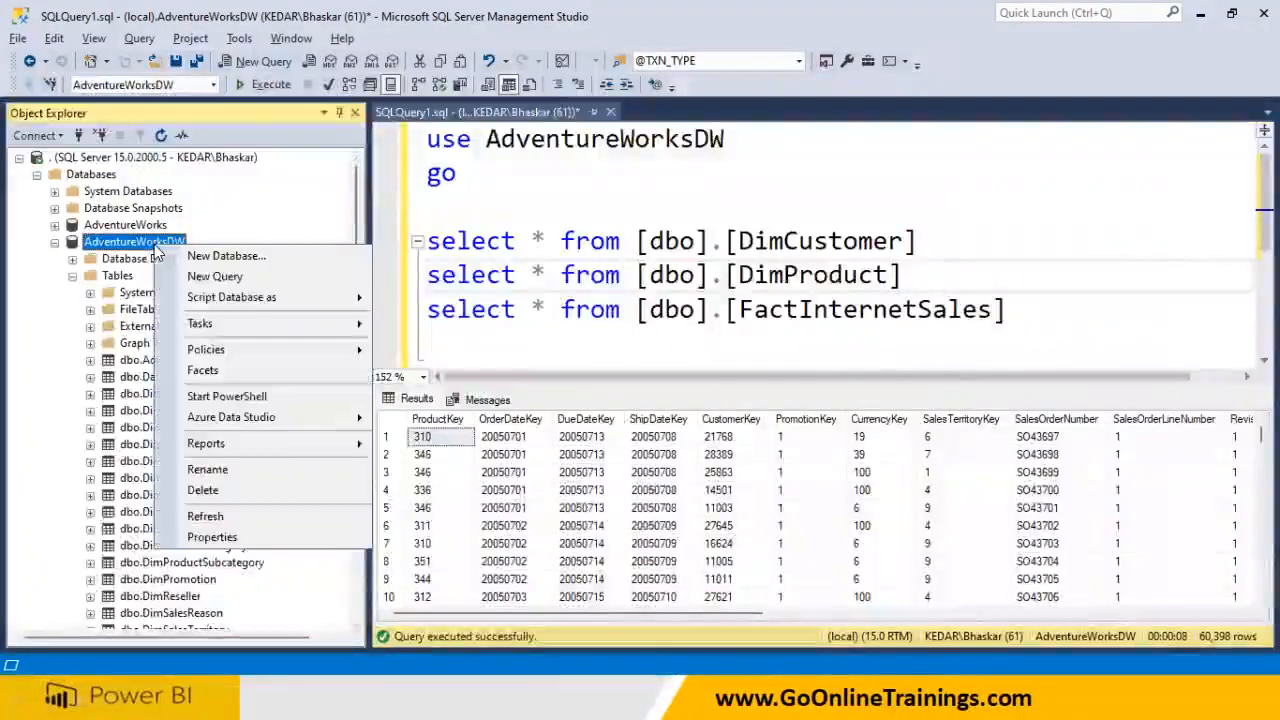
click(208, 517)
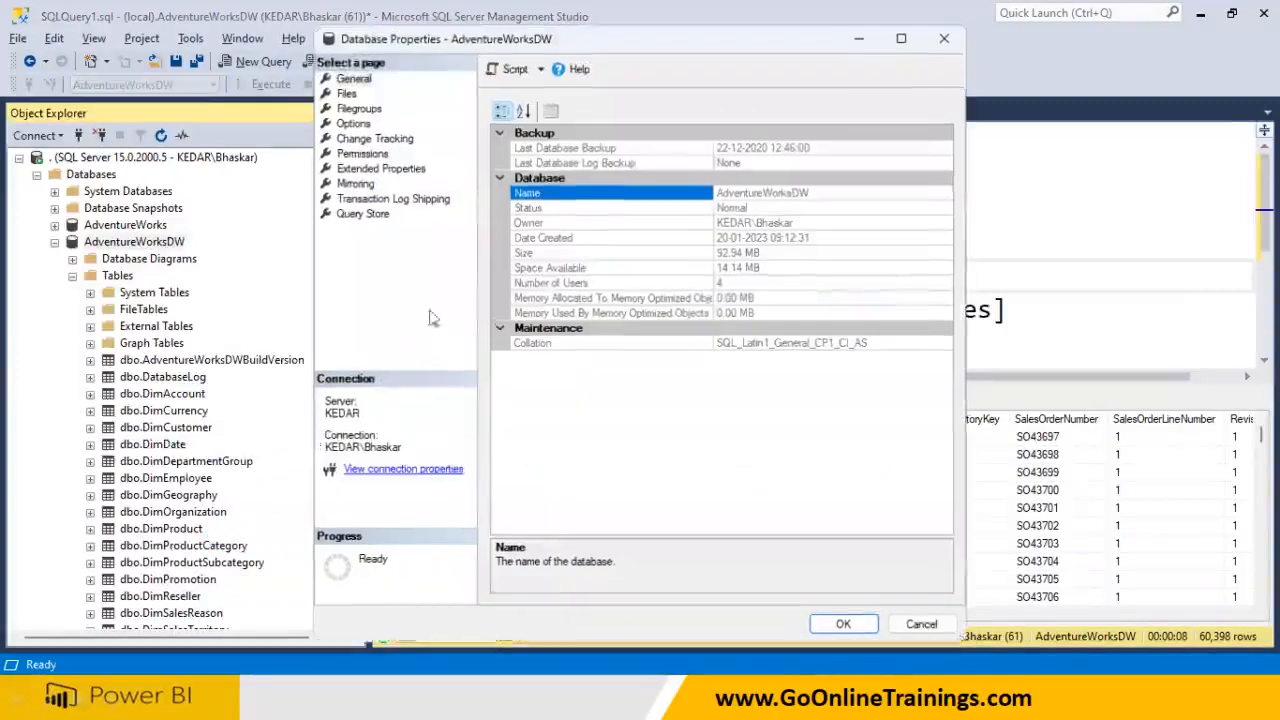
click(540, 256)
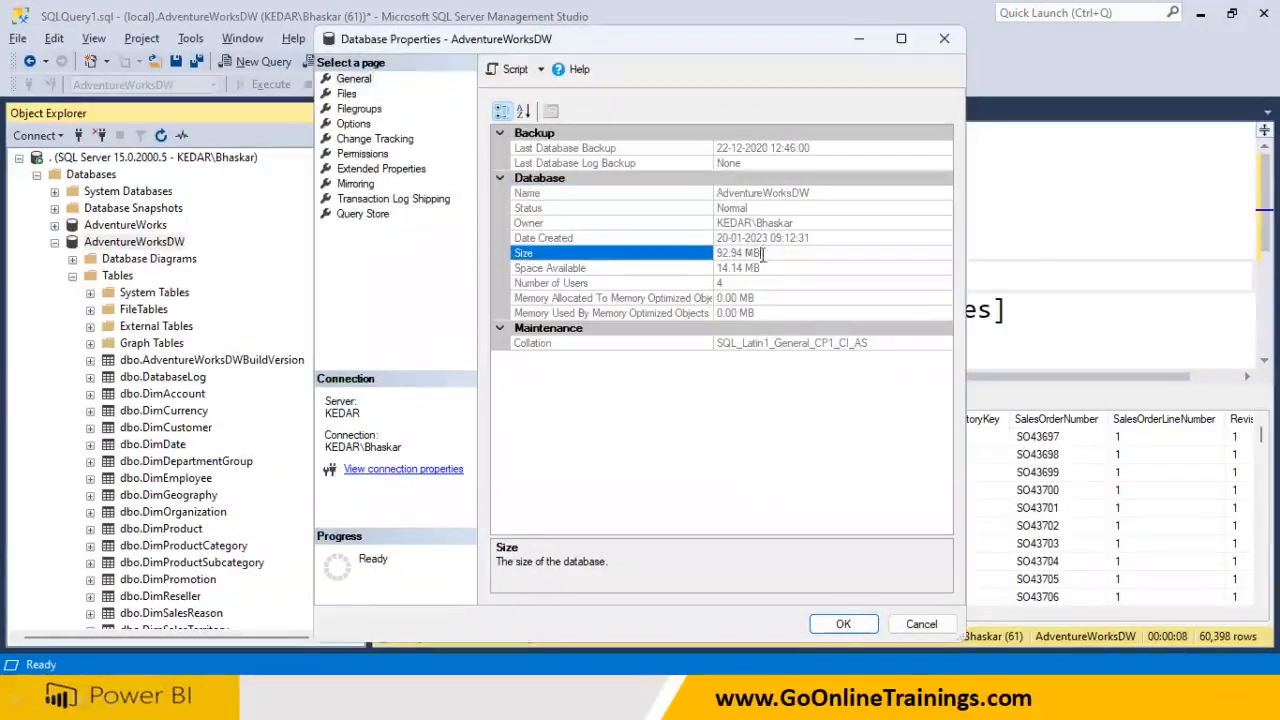
drag(768, 252, 683, 268)
click(915, 625)
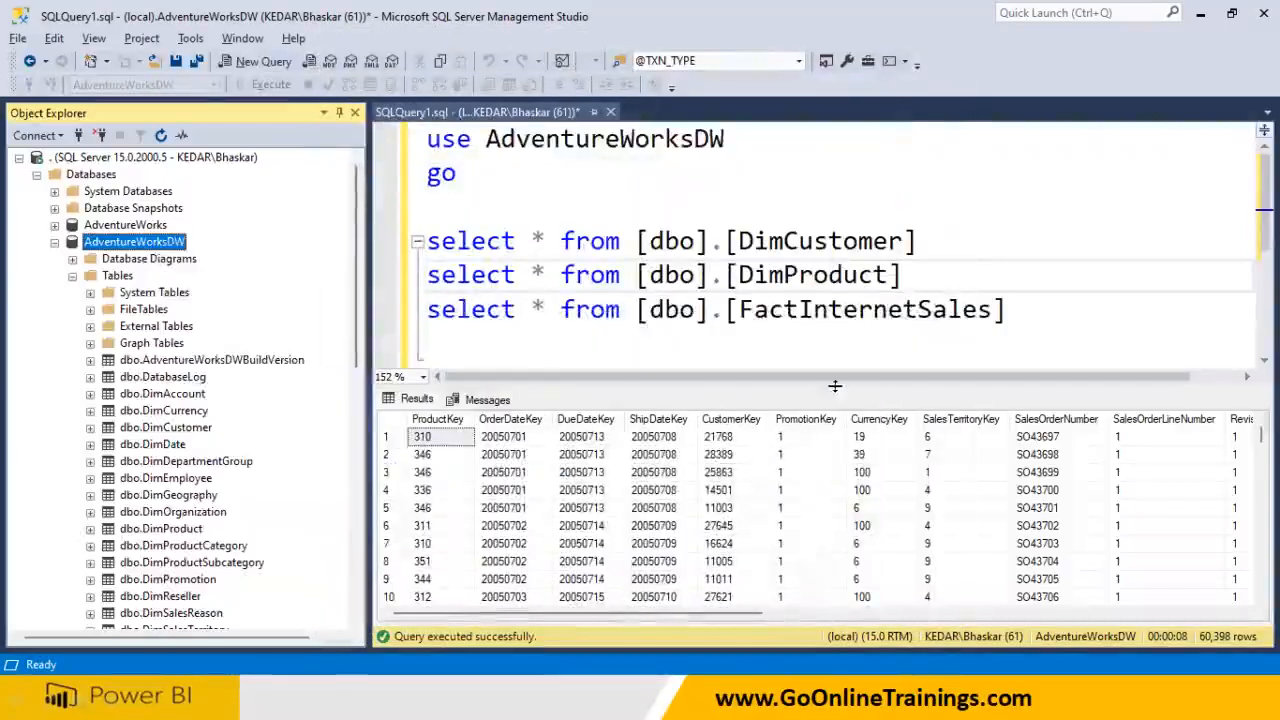
drag(1005, 310, 427, 310)
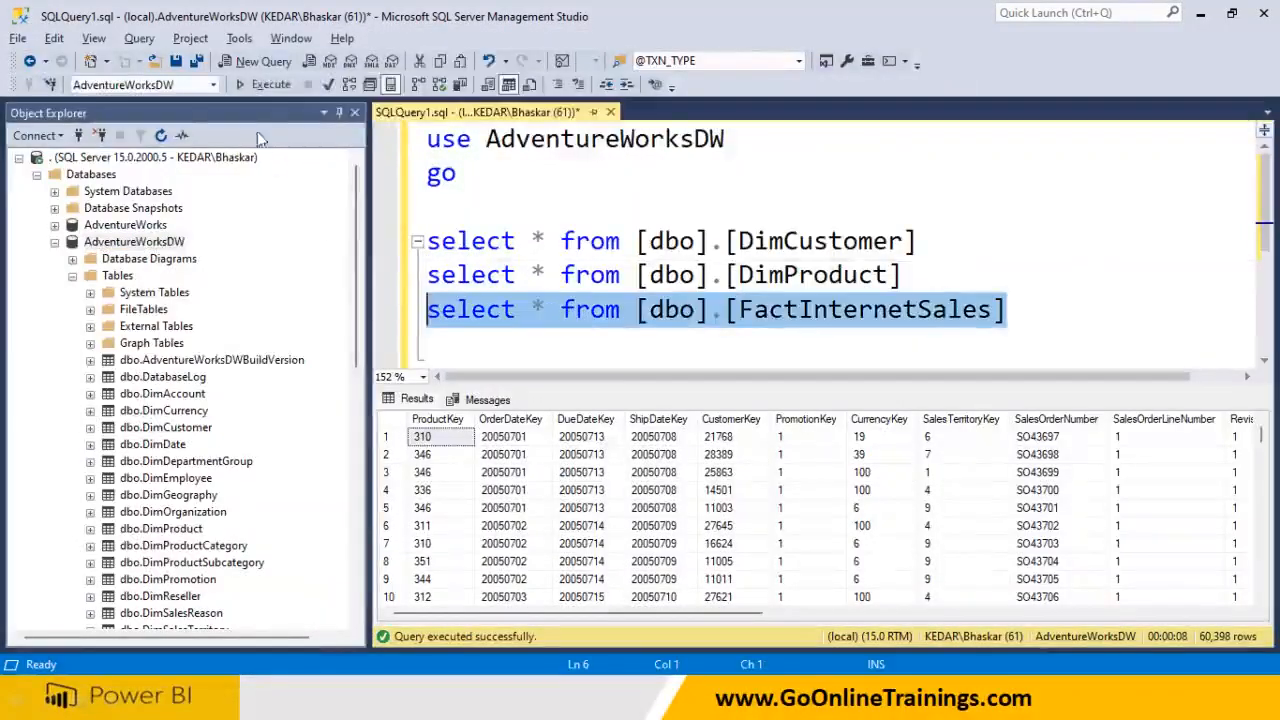
In the Navigator, tick DimProduct and FactInternetSales and load both tables
click(265, 84)
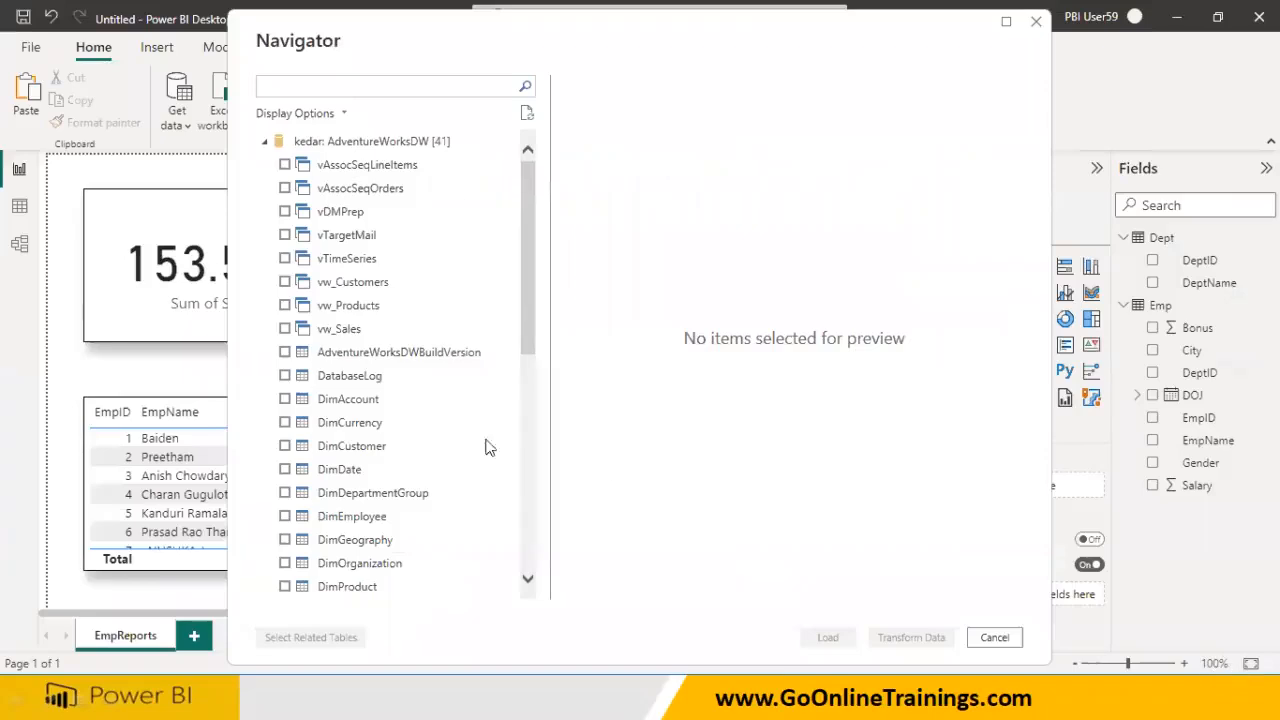
scroll(385, 394, down, 1)
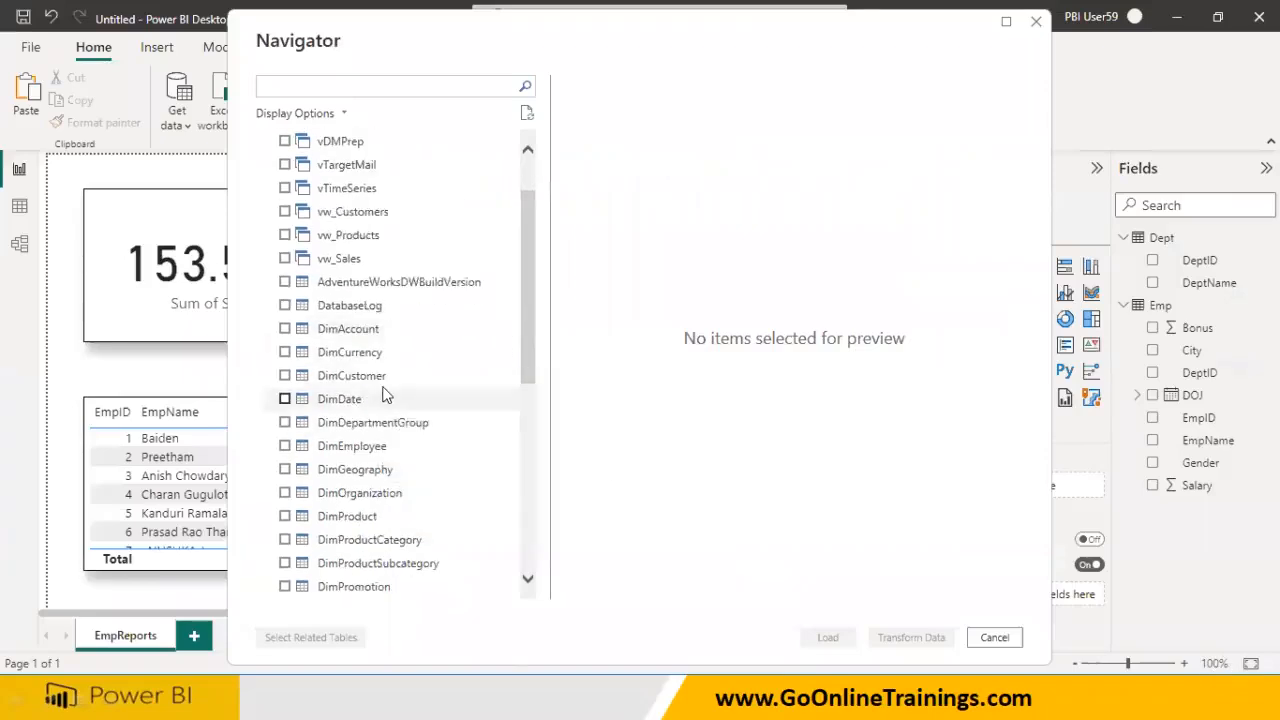
click(300, 376)
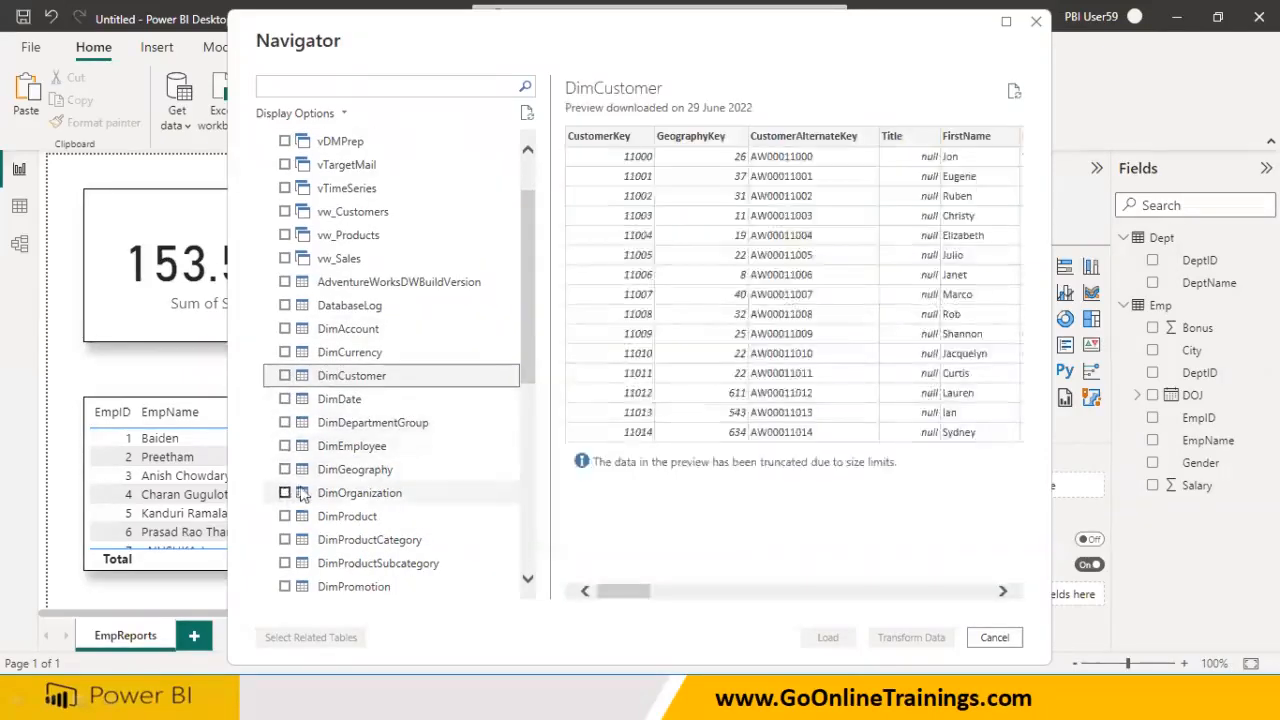
scroll(303, 495, down, 2)
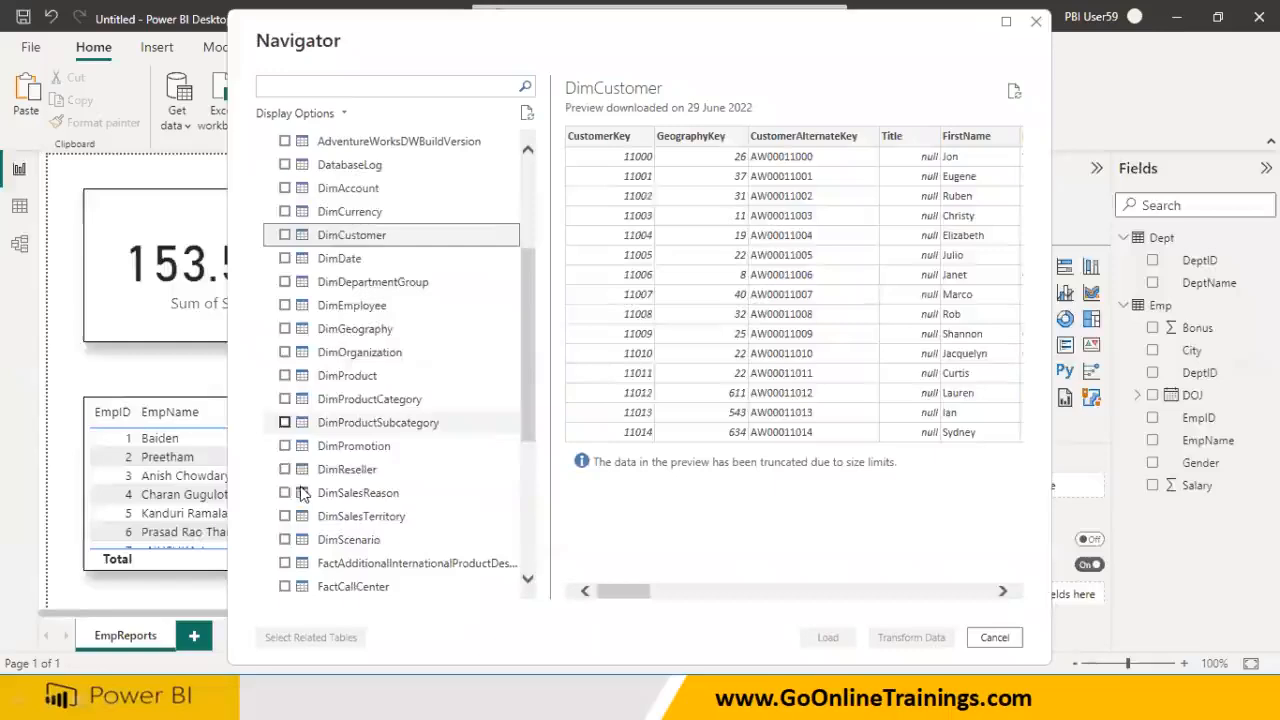
click(287, 376)
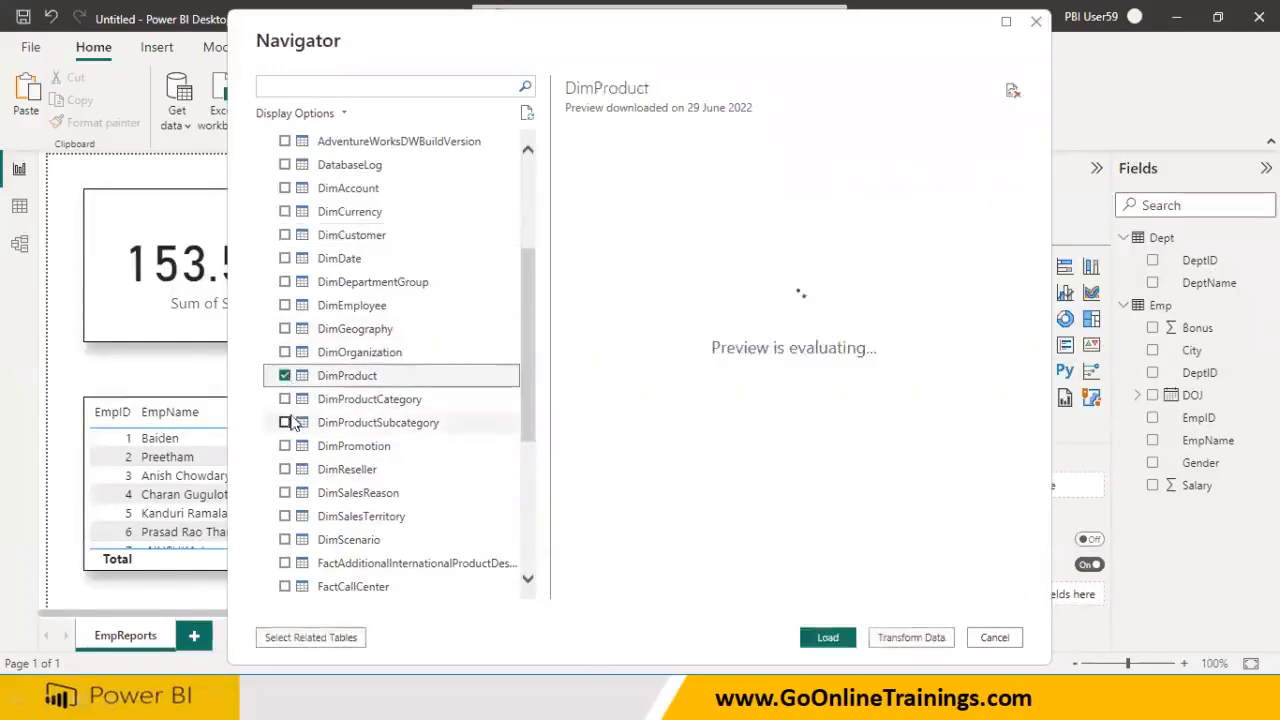
scroll(302, 440, down, 2)
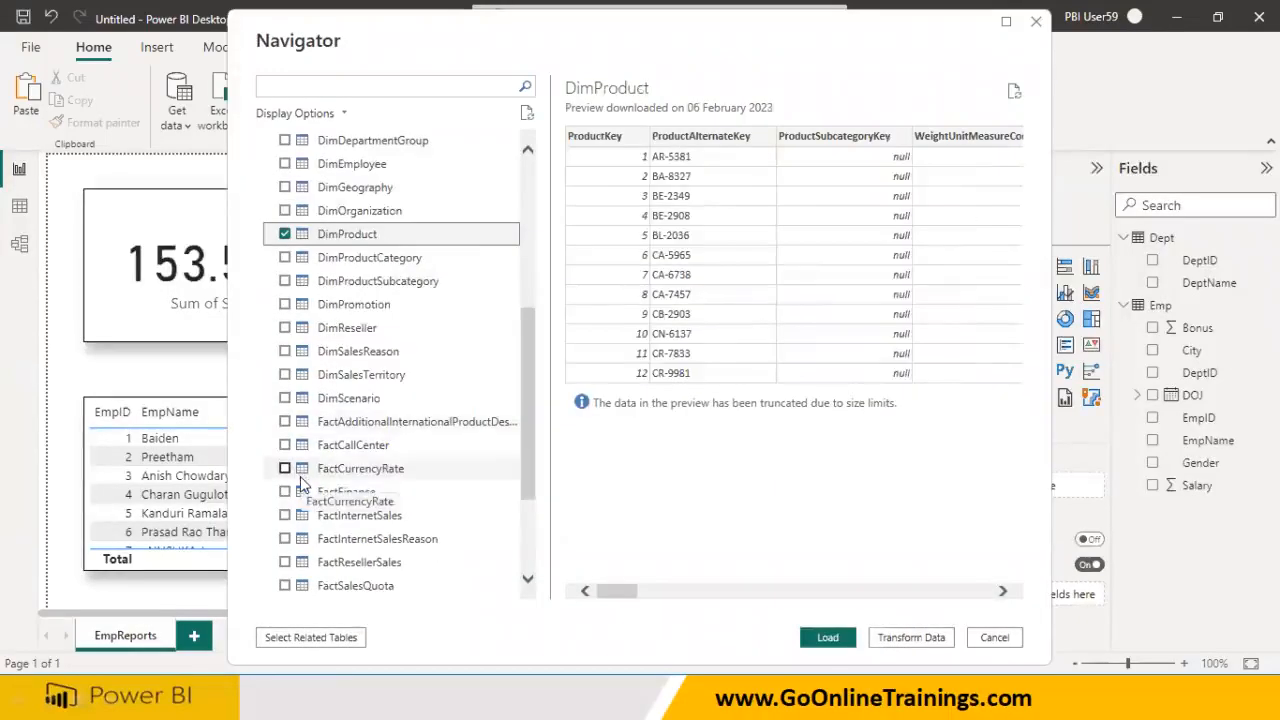
click(286, 515)
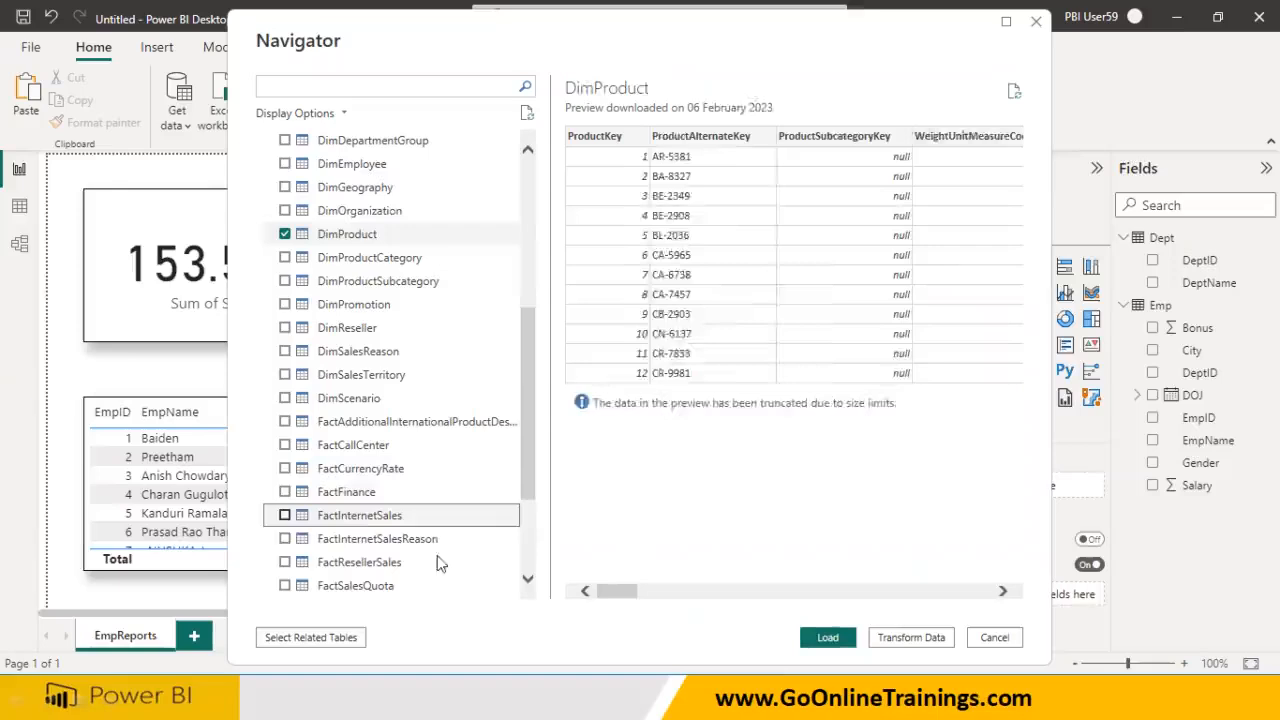
click(830, 638)
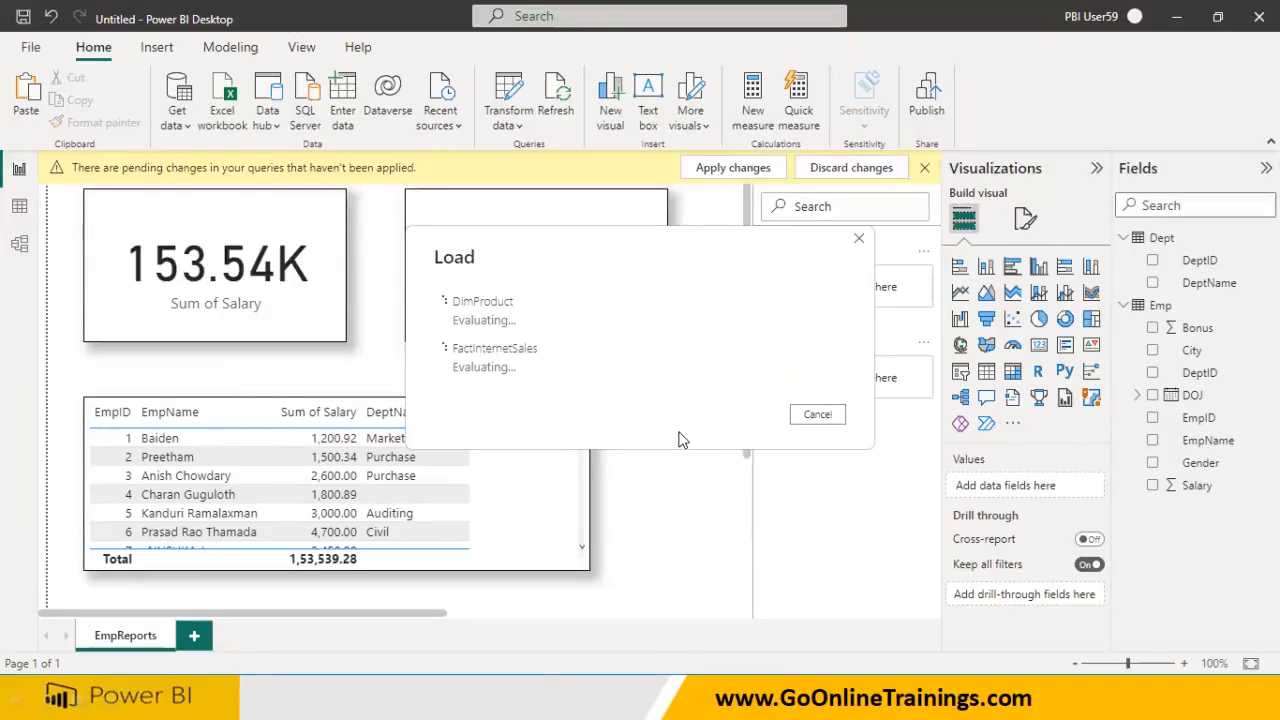
After loading finishes, select the new FactInternetSales and DimProduct tables in the Fields pane
key(super)
key(super)
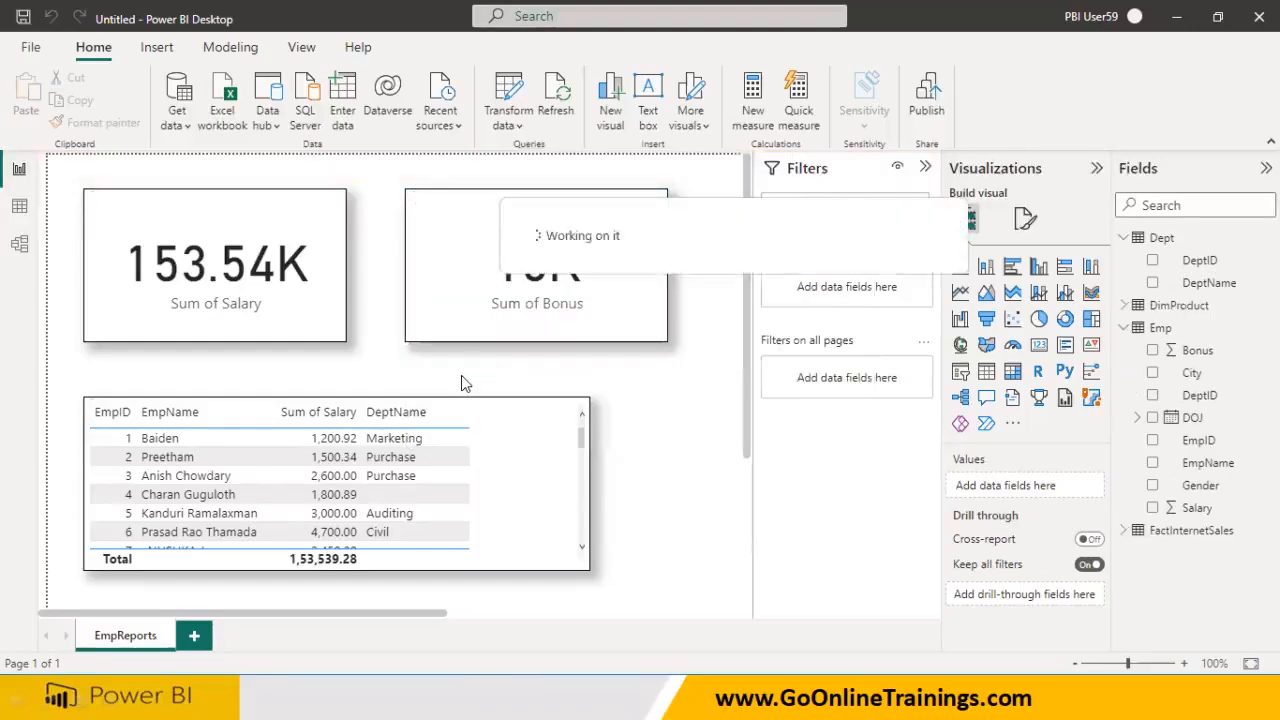
click(1124, 330)
click(1170, 352)
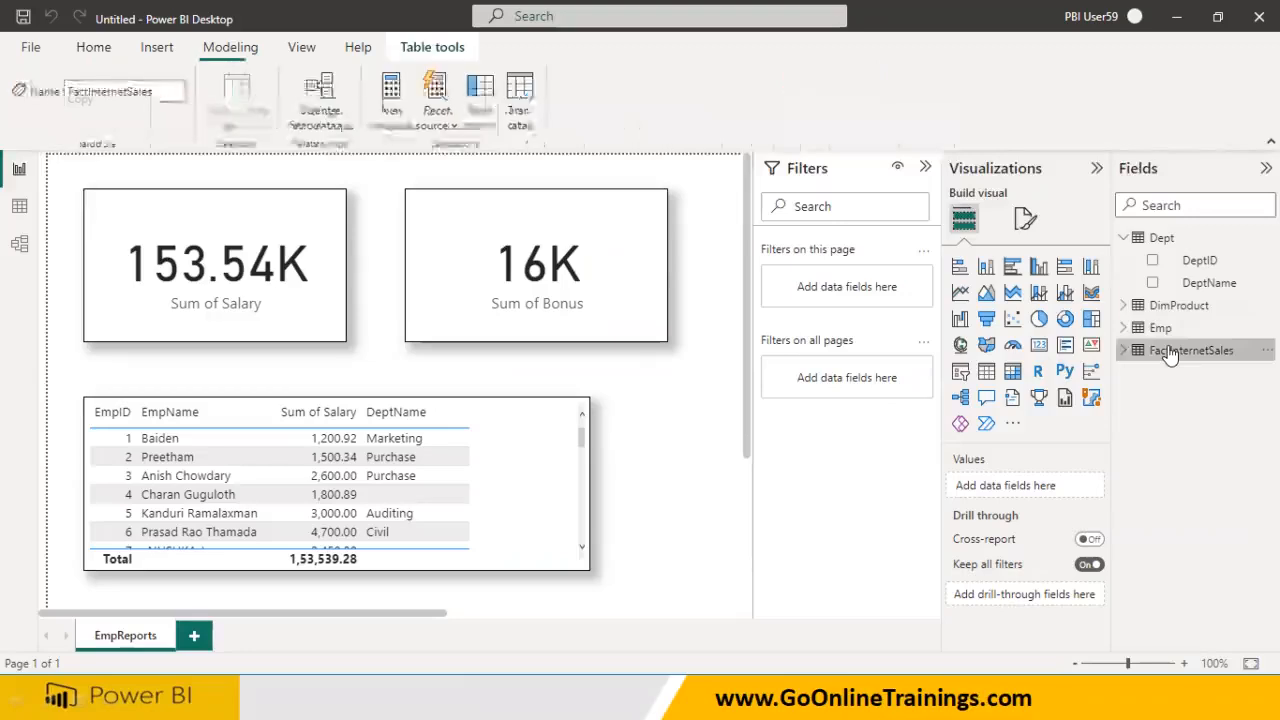
click(1168, 312)
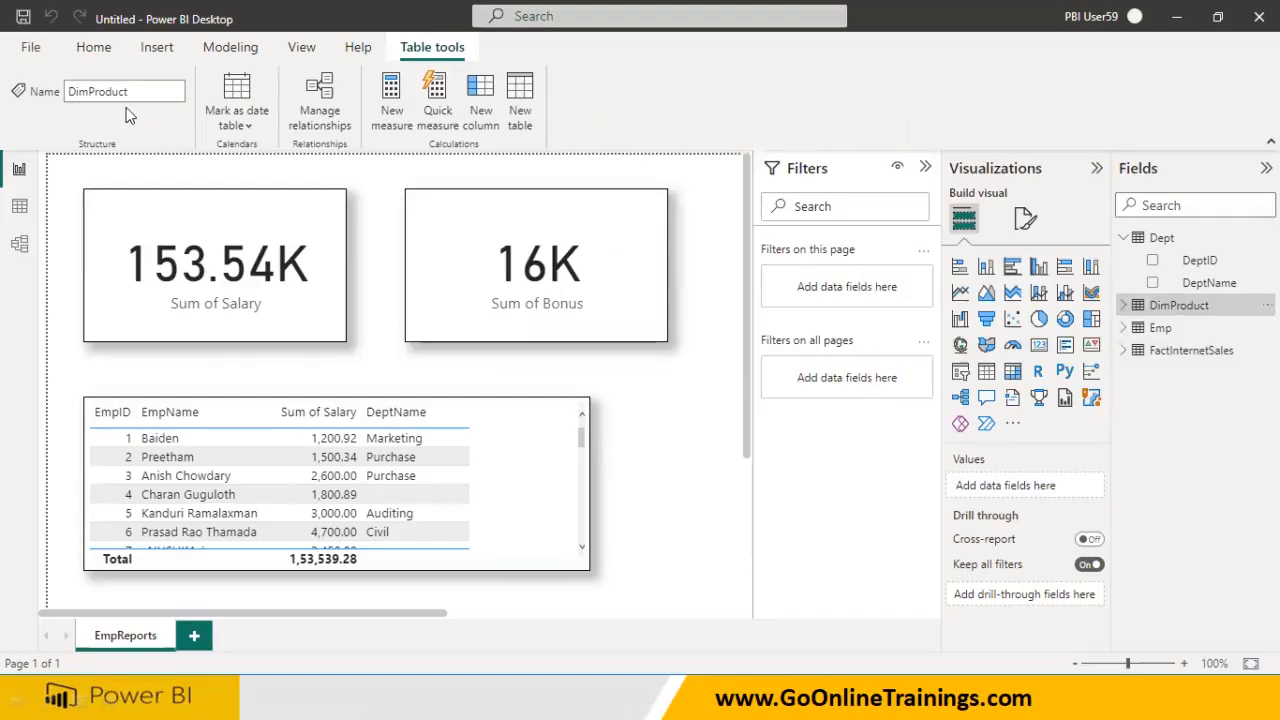
click(98, 48)
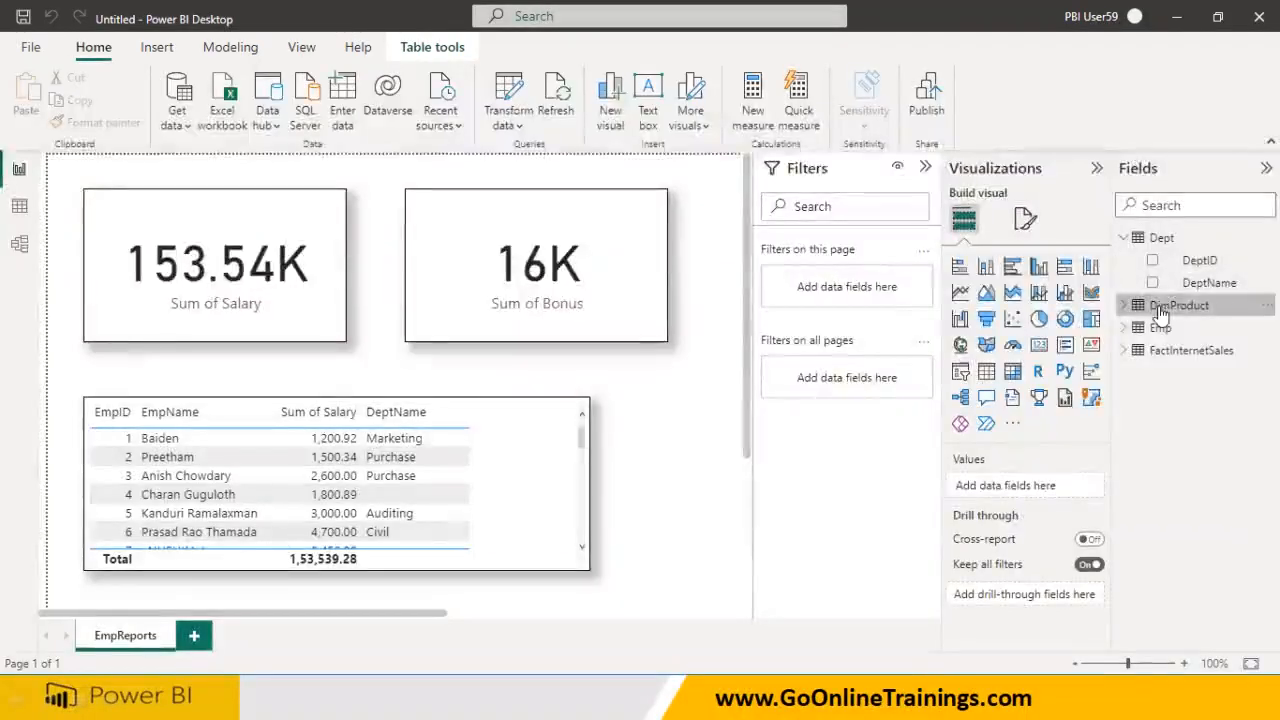
Connect to the SQL Server's AdventureWorksDW database and load the DimCustomer table
click(193, 120)
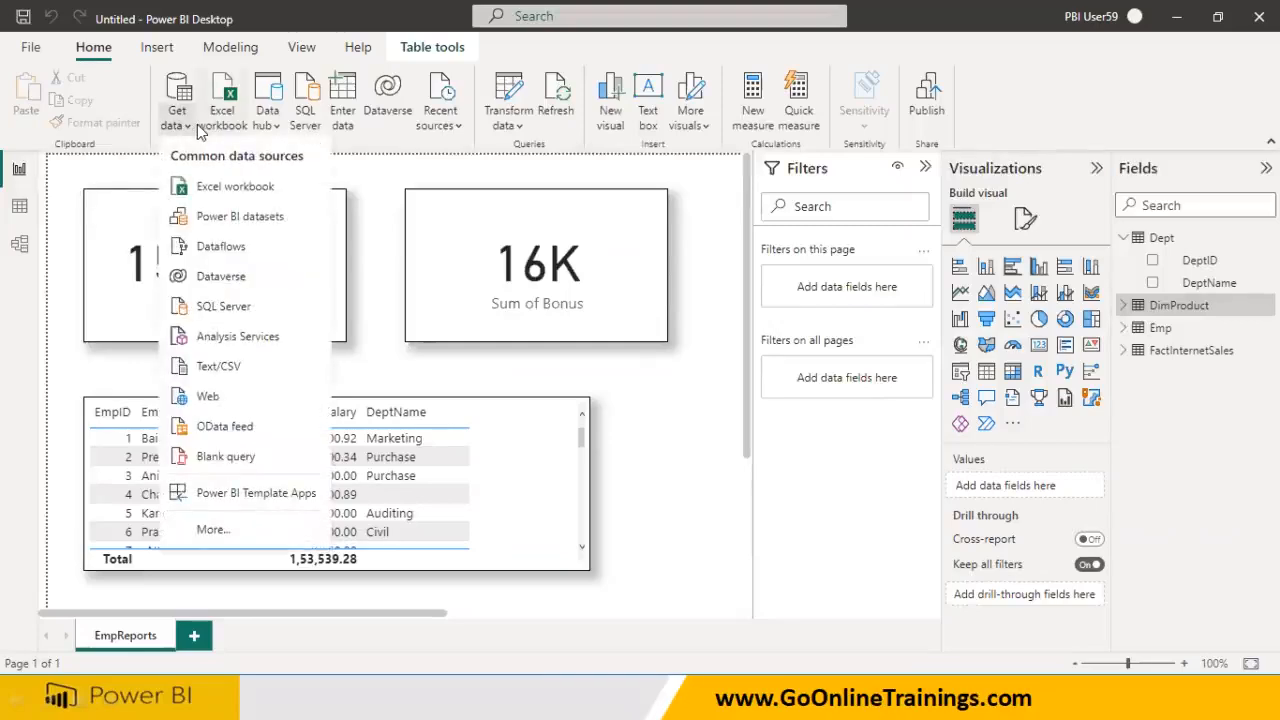
click(232, 306)
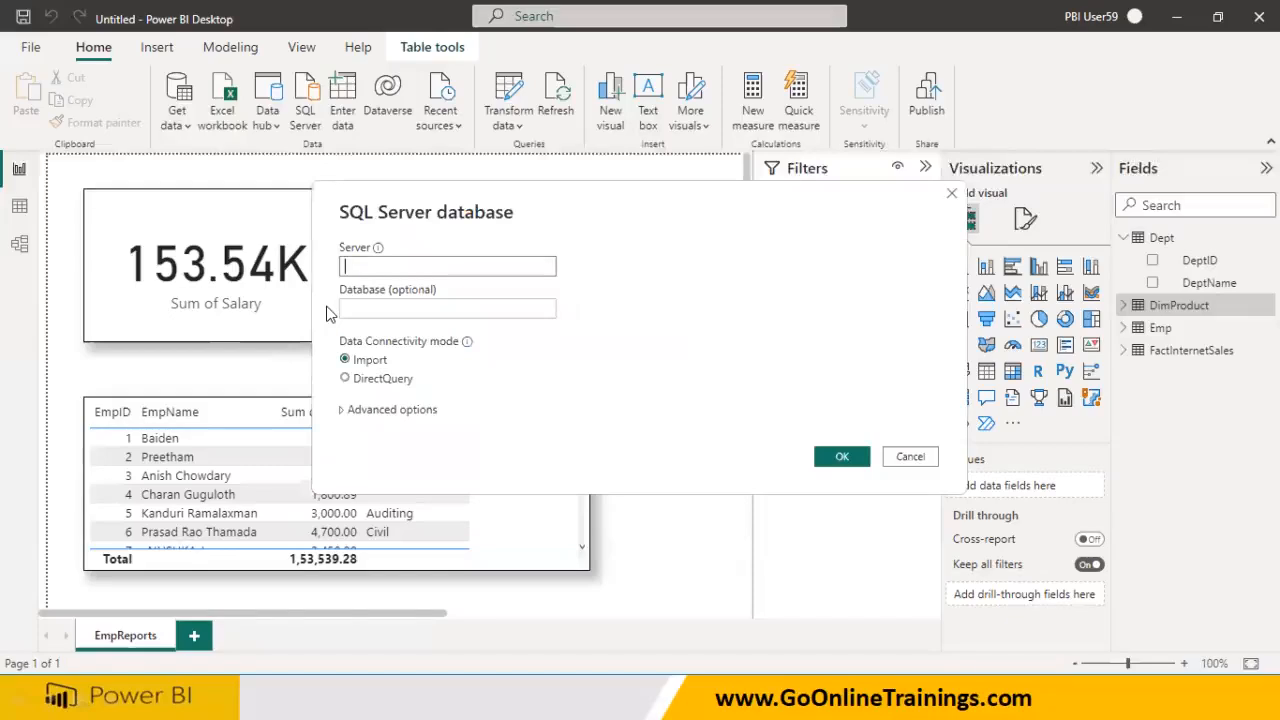
text(kedar)
click(361, 310)
text(AdventureWorksDW)
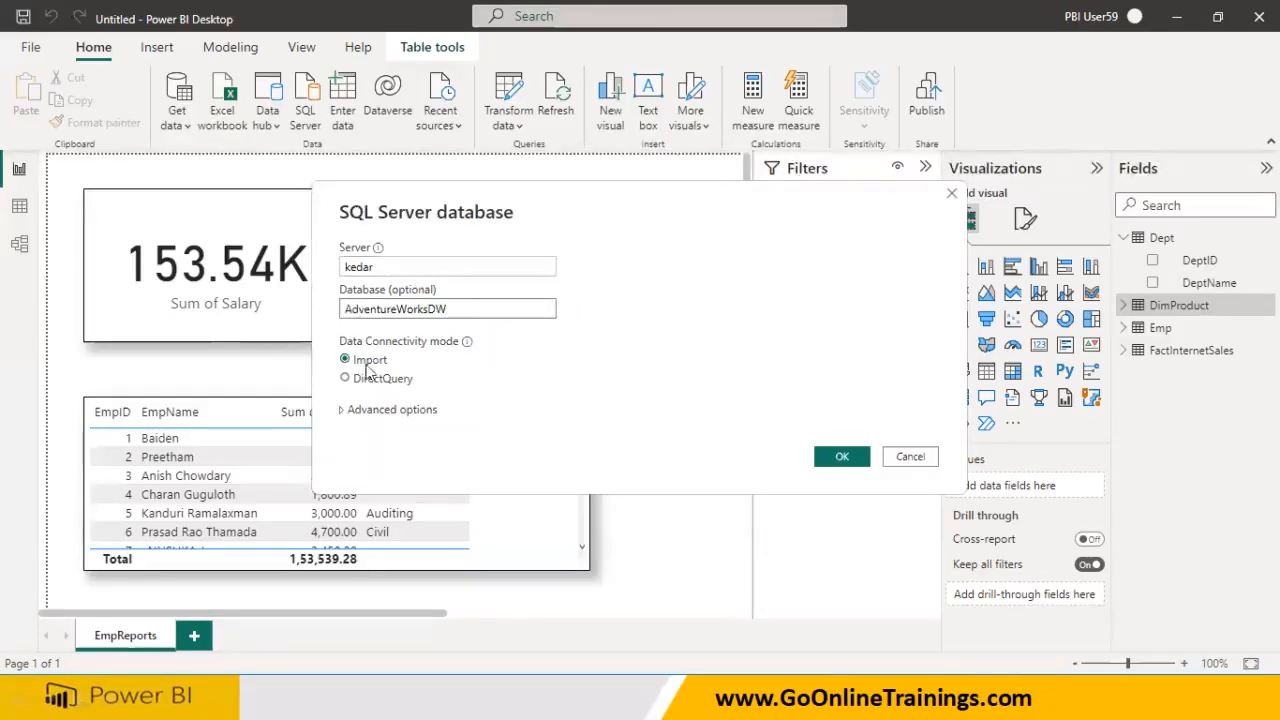
click(831, 457)
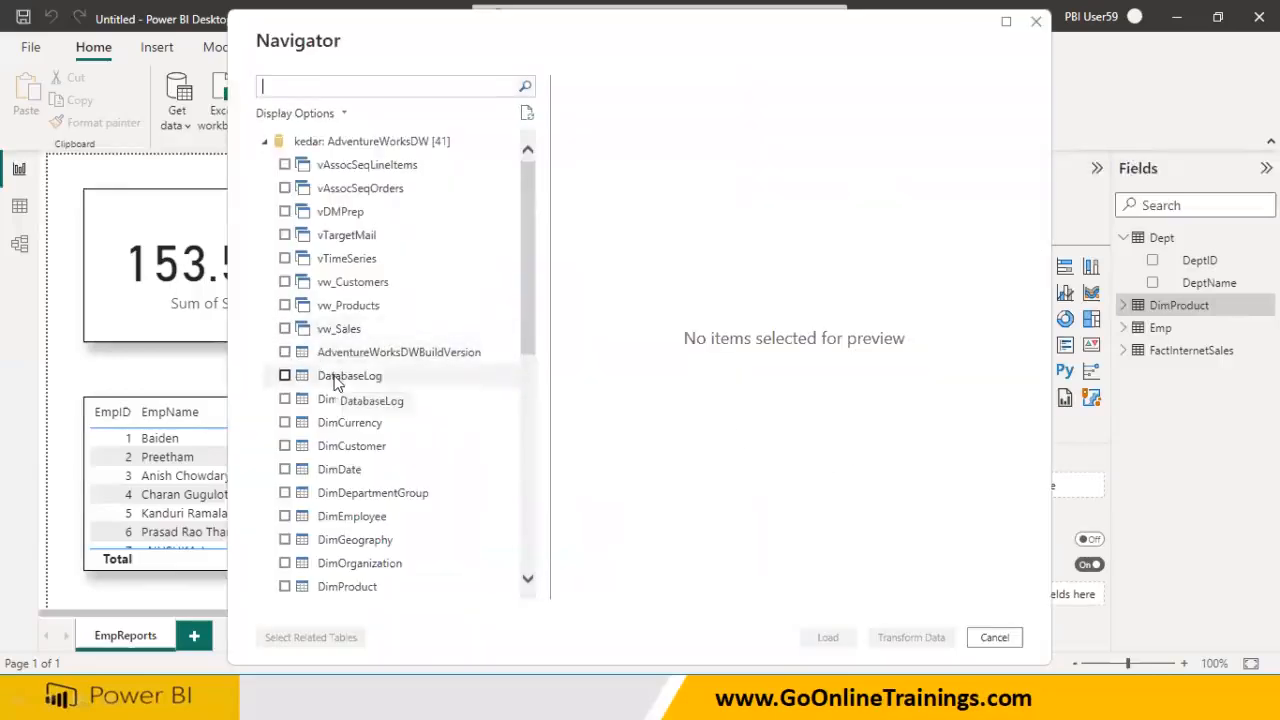
scroll(335, 380, down, 3)
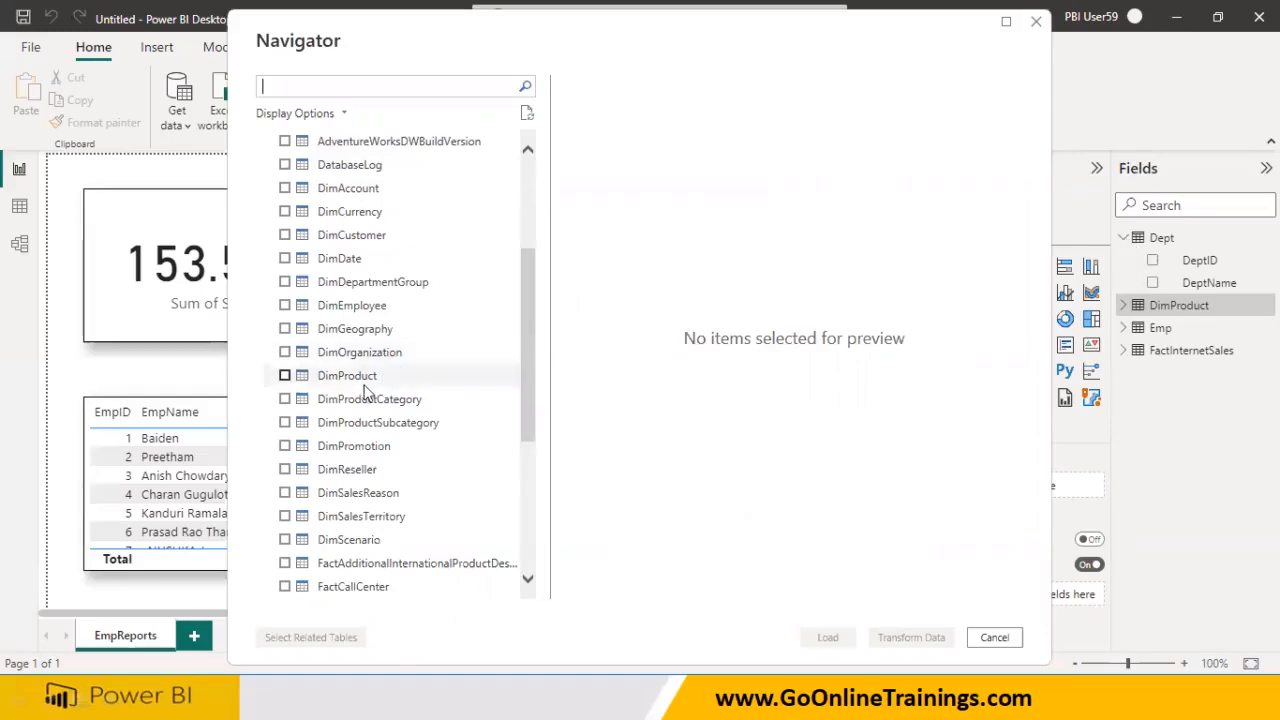
click(285, 235)
click(826, 638)
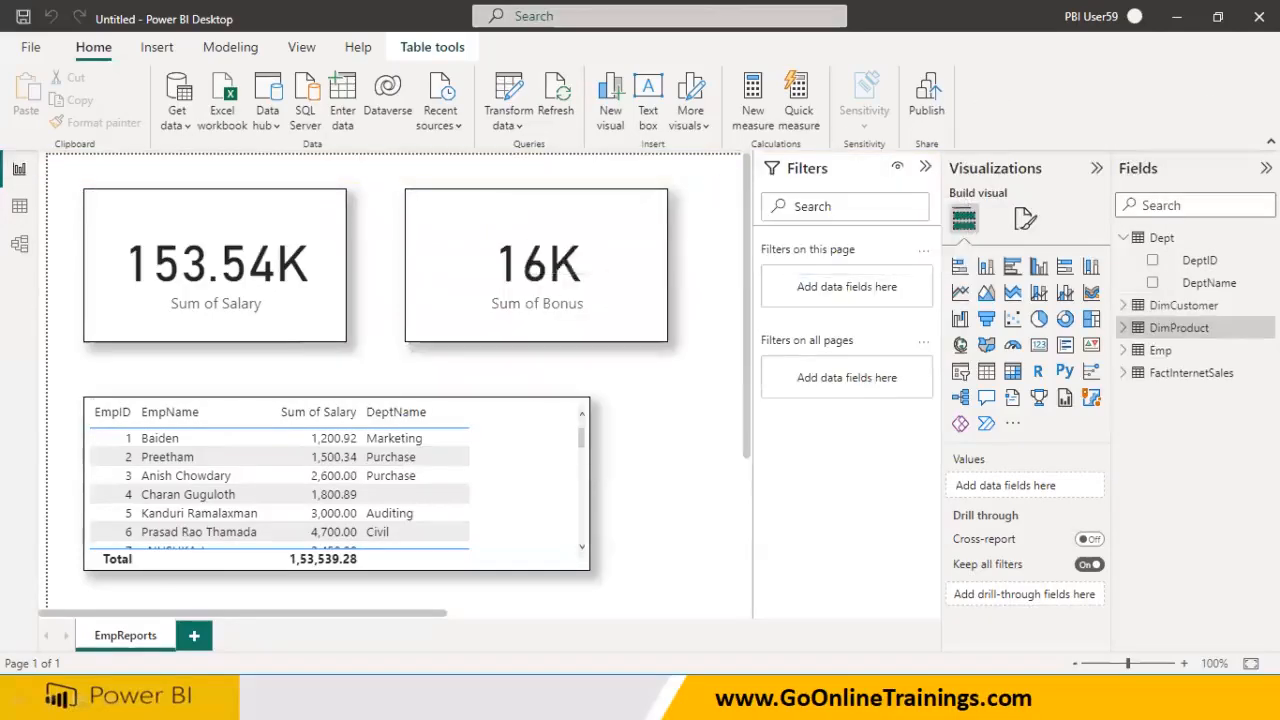
Rename DimCustomer to Customer and DimProduct to Product by removing the Dim prefix
right_click(1176, 314)
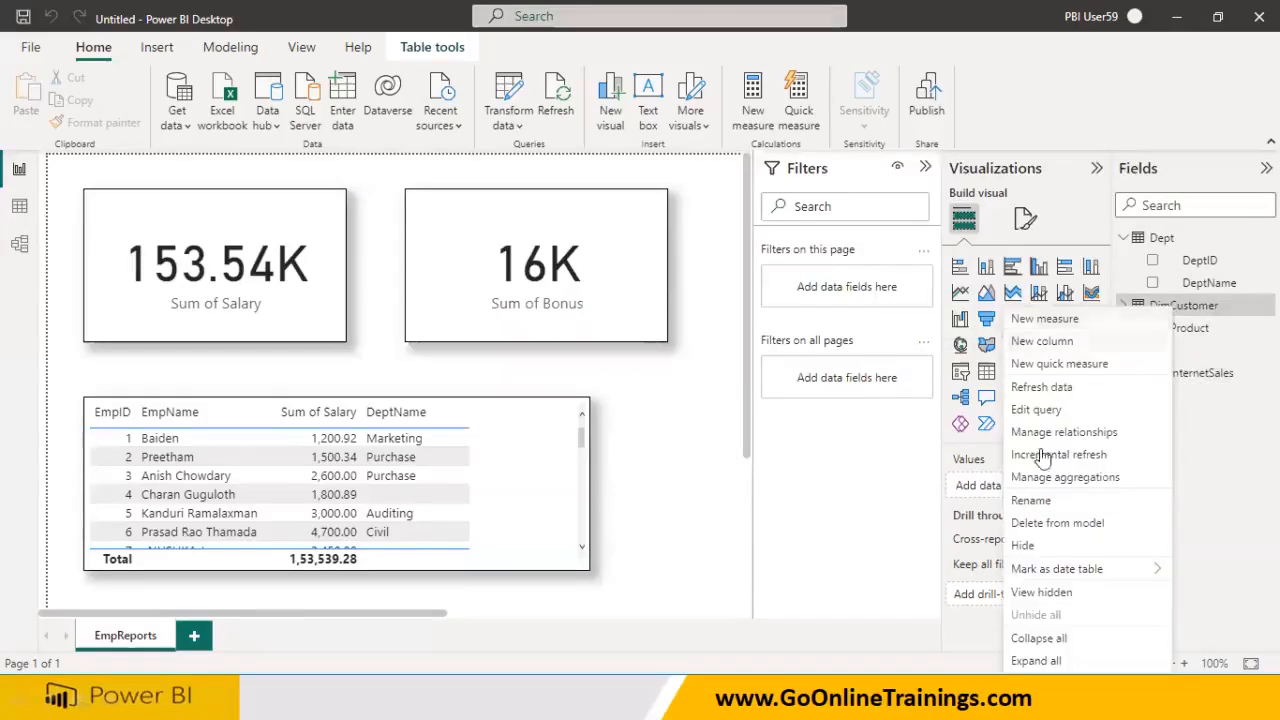
click(1033, 502)
key(Home)
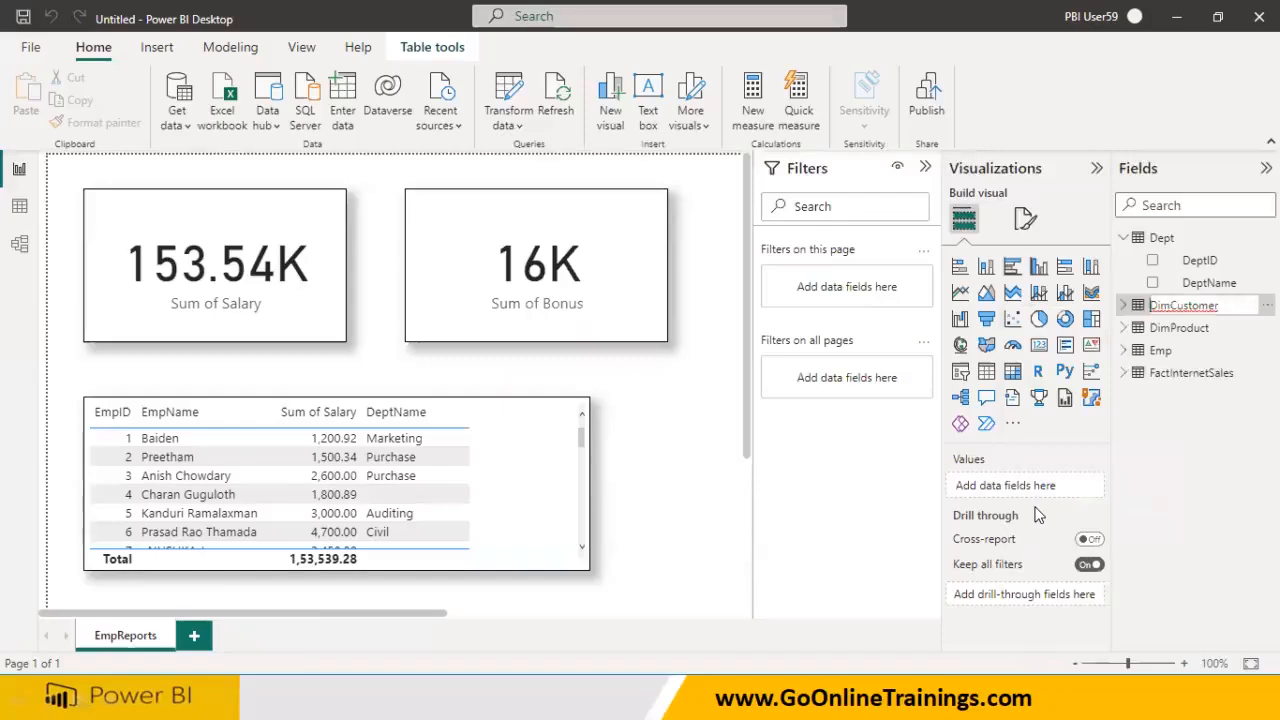
key(Delete)
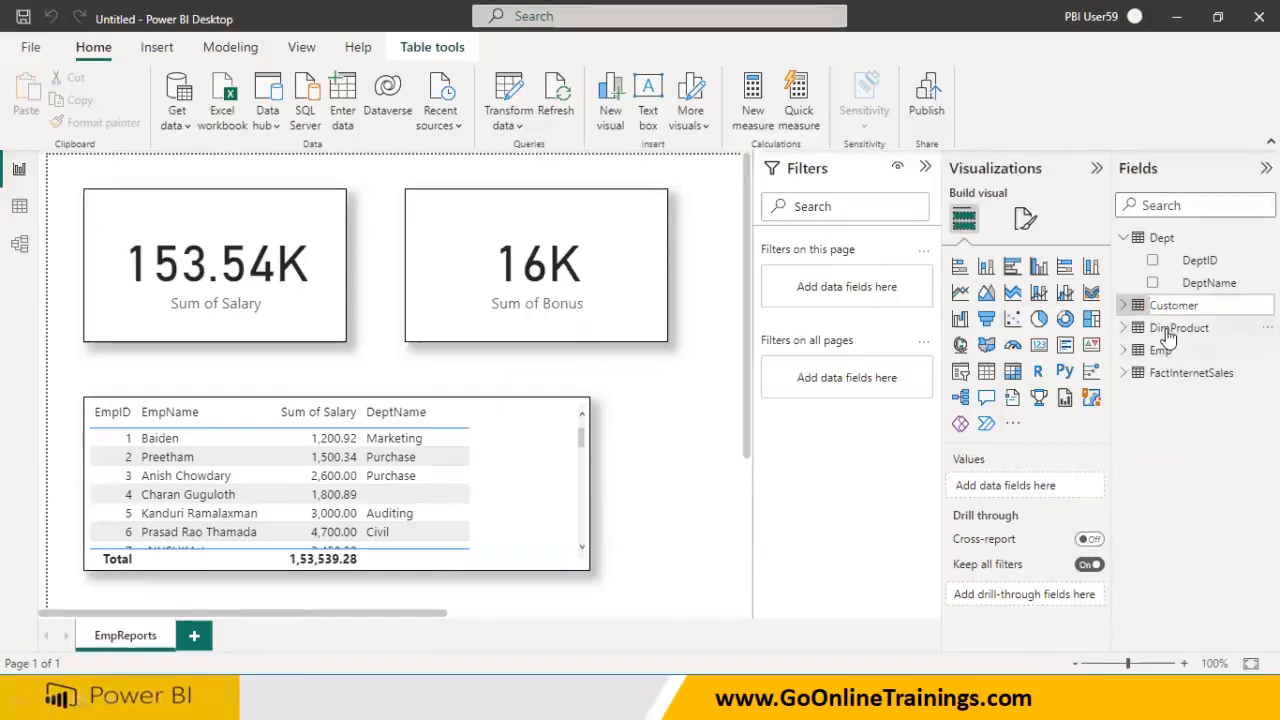
key(Return)
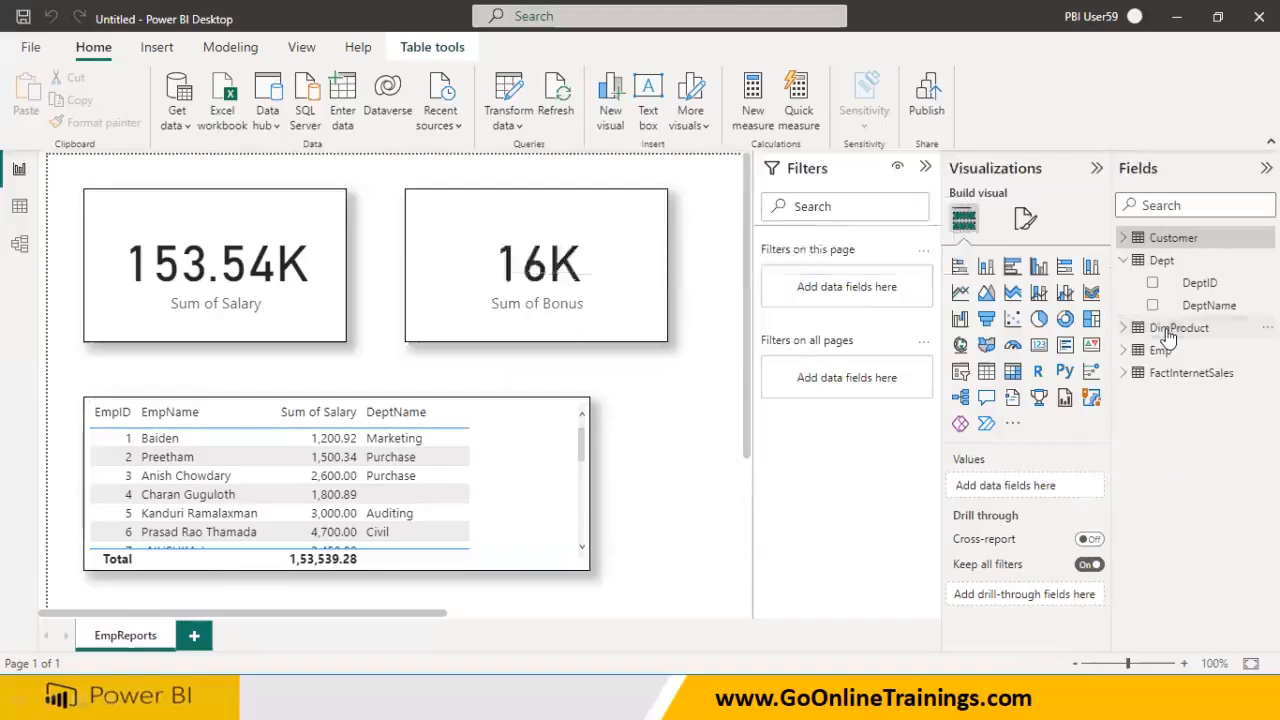
right_click(1166, 328)
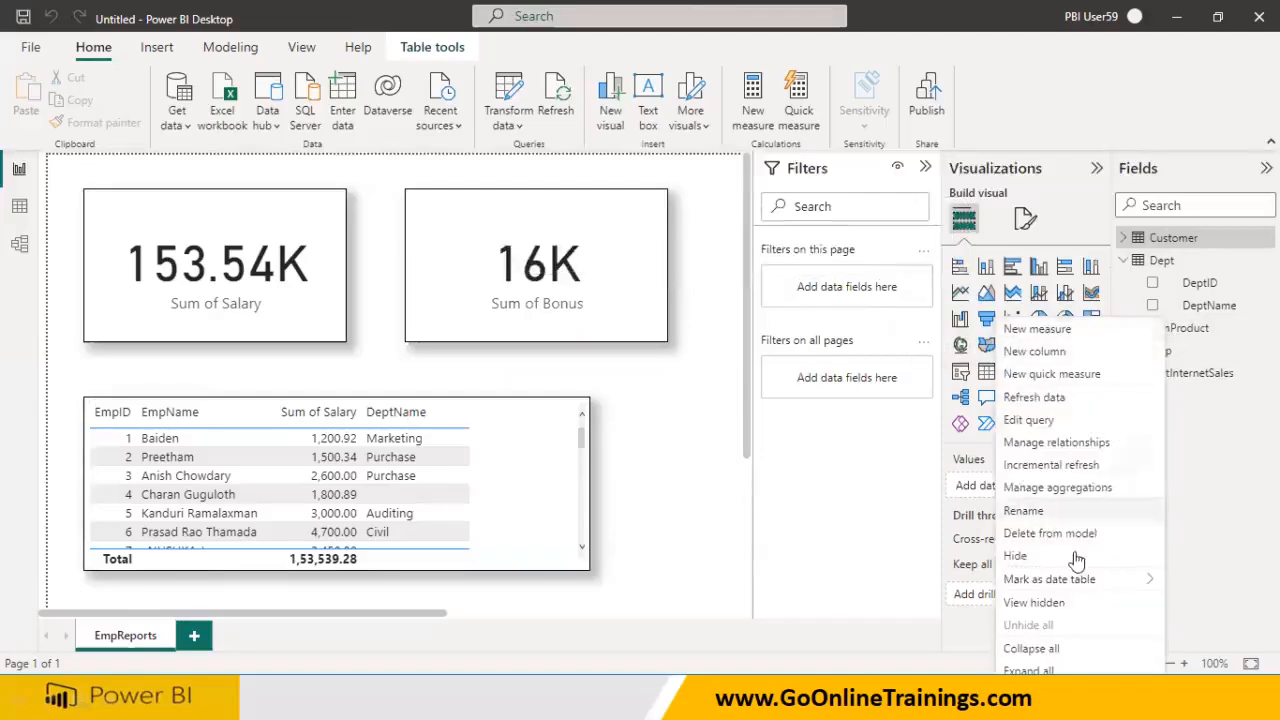
click(1050, 513)
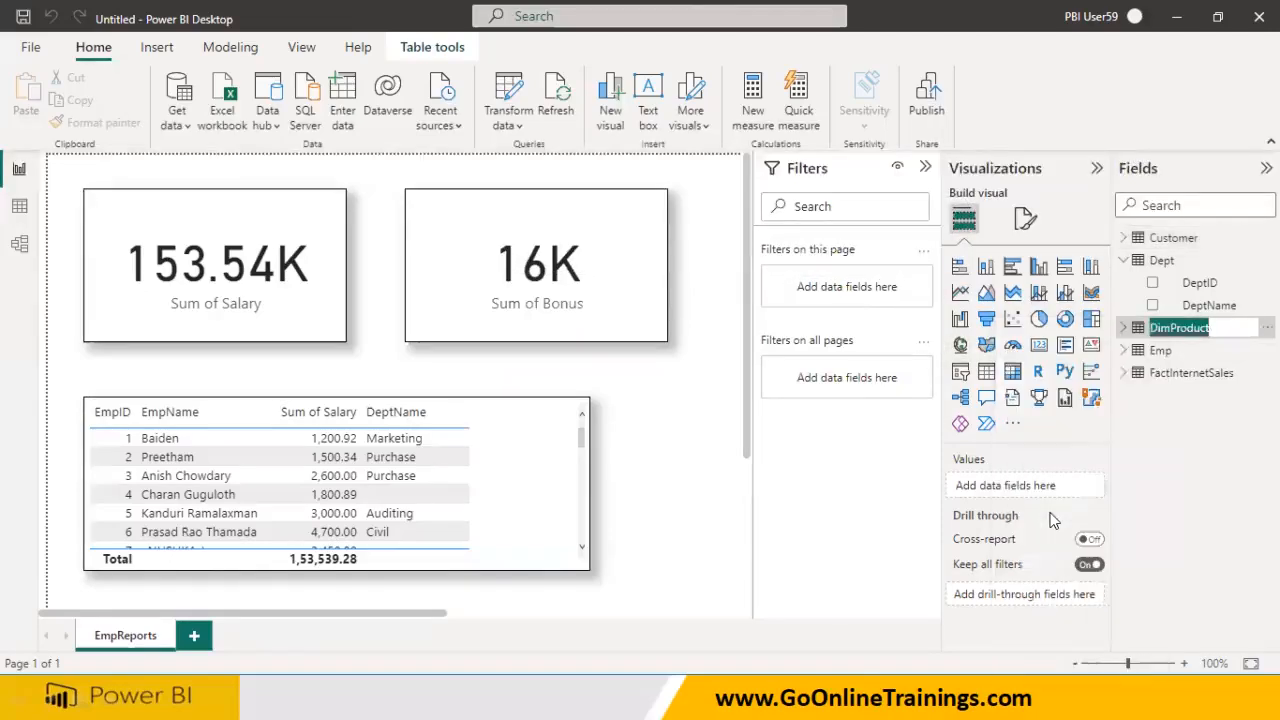
key(Home)
key(Delete)
key(Delete)
key(Delete)
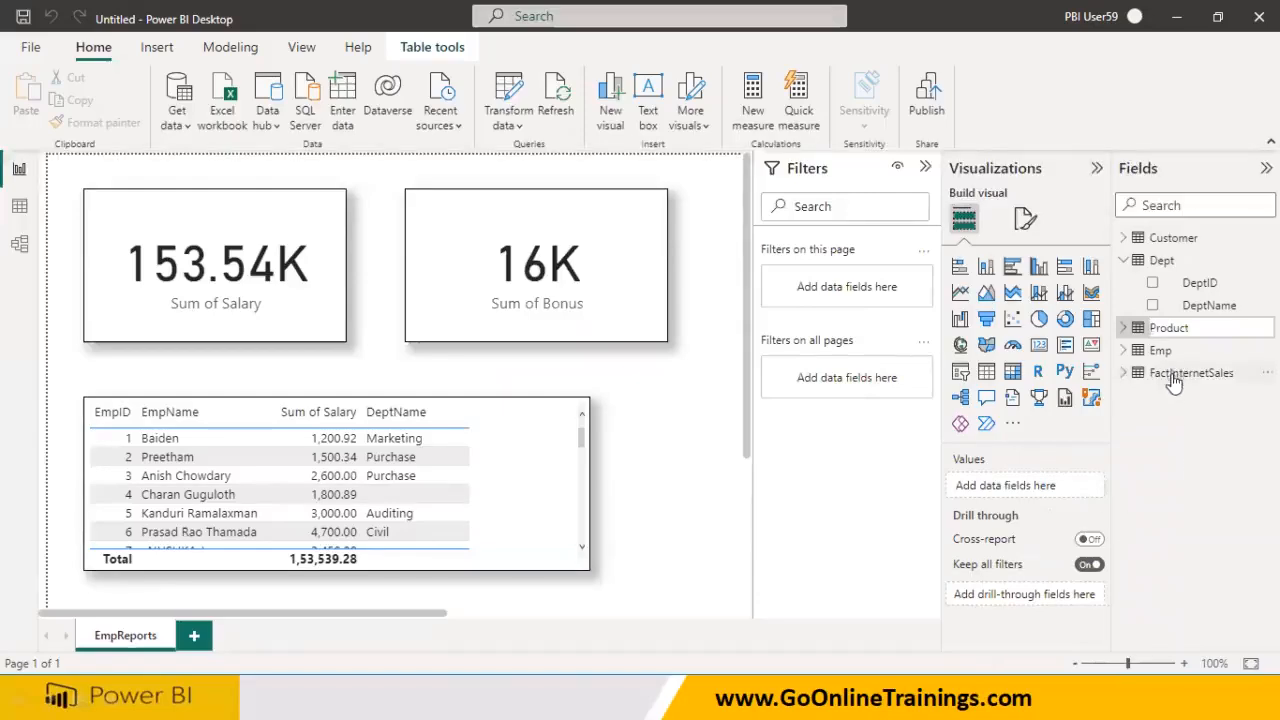
key(Escape)
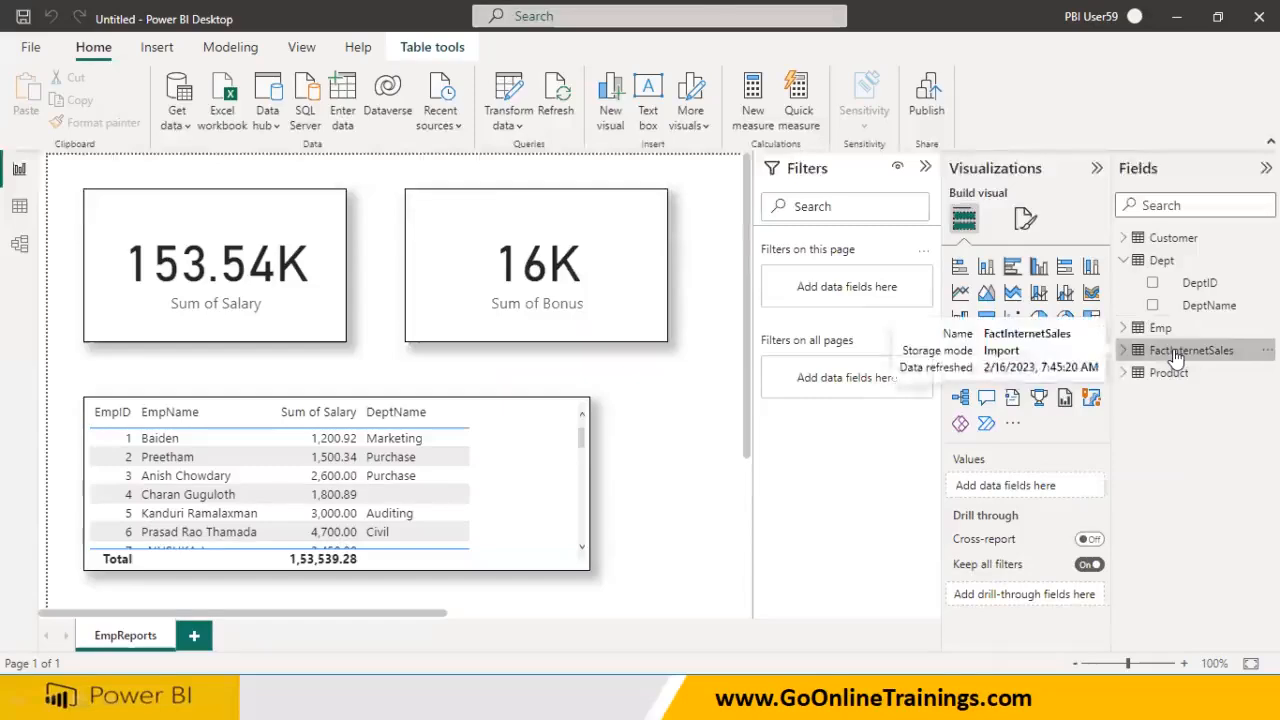
Rename the FactInternetSales table to Sales
right_click(1173, 350)
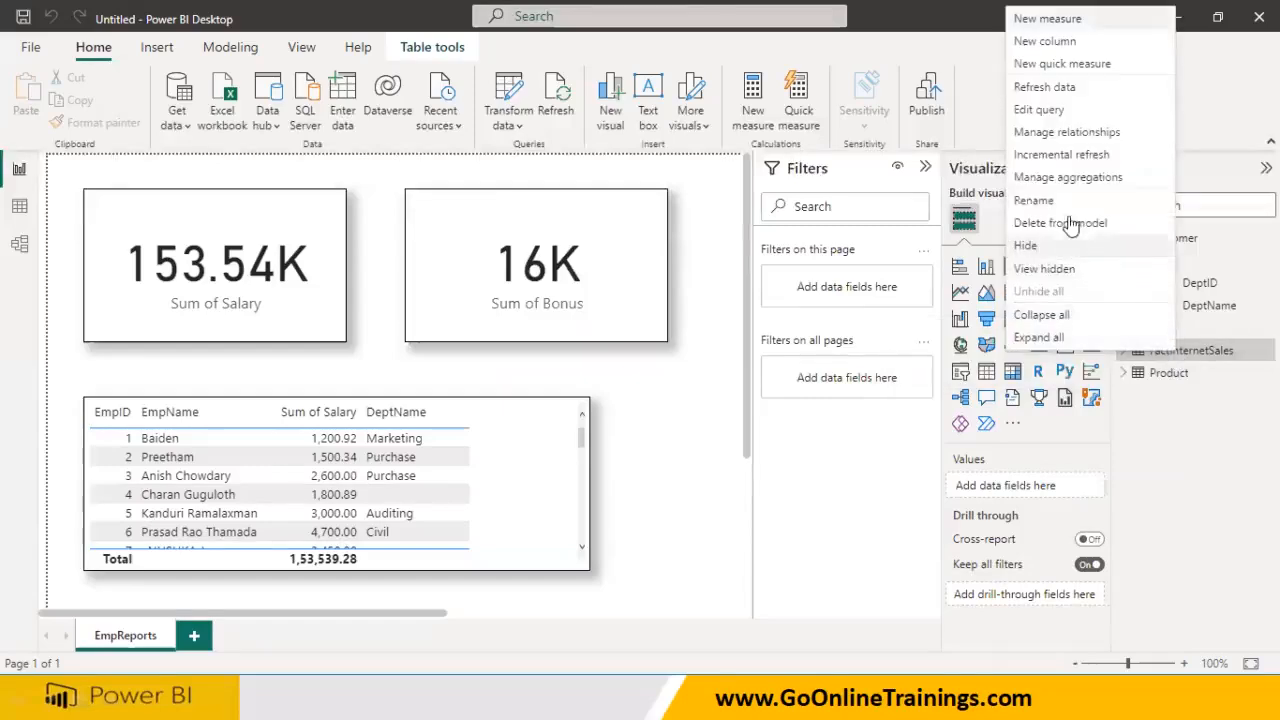
click(1040, 200)
text(Sal)
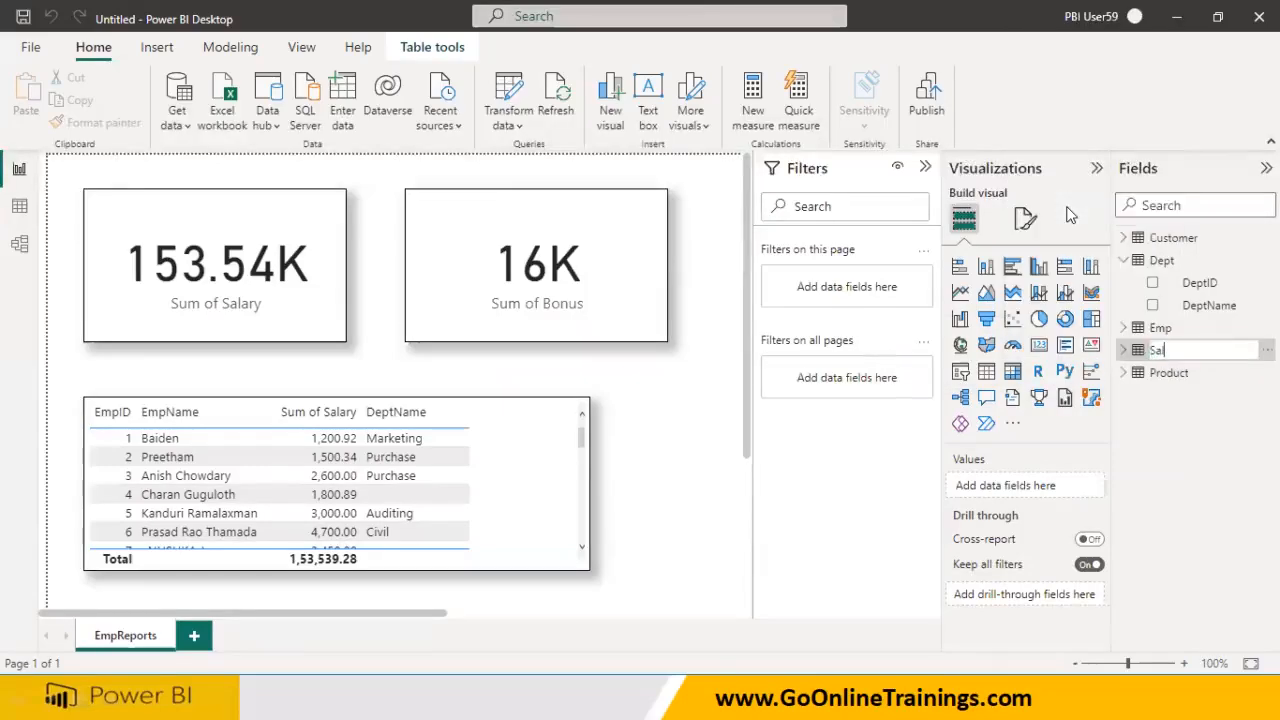
text(es)
key(Return)
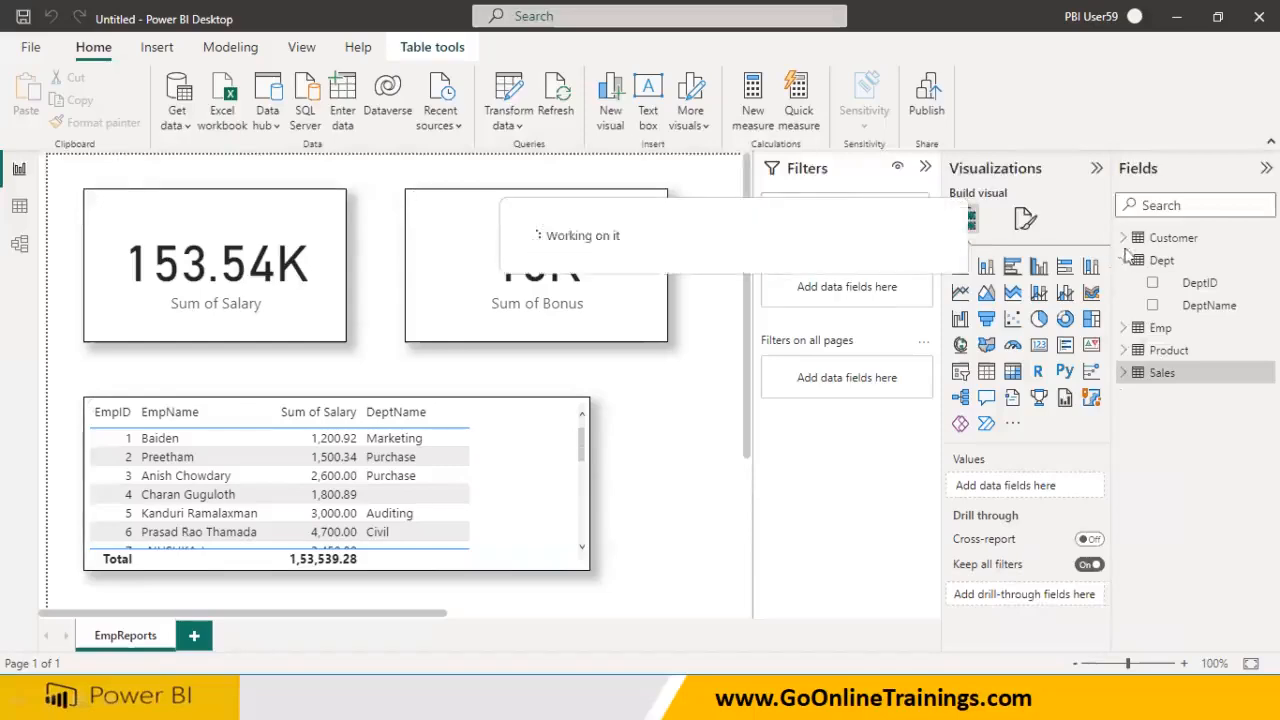
click(1124, 262)
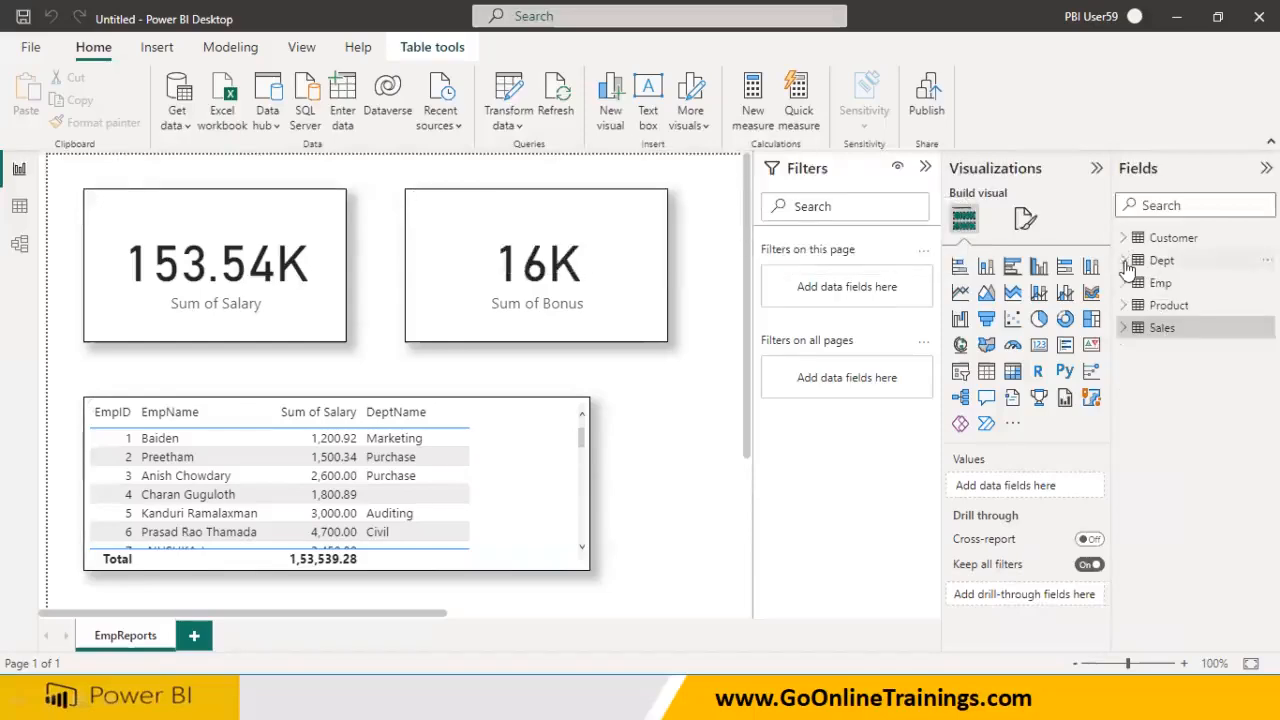
In Model view, move the Emp table card below Dept
click(21, 248)
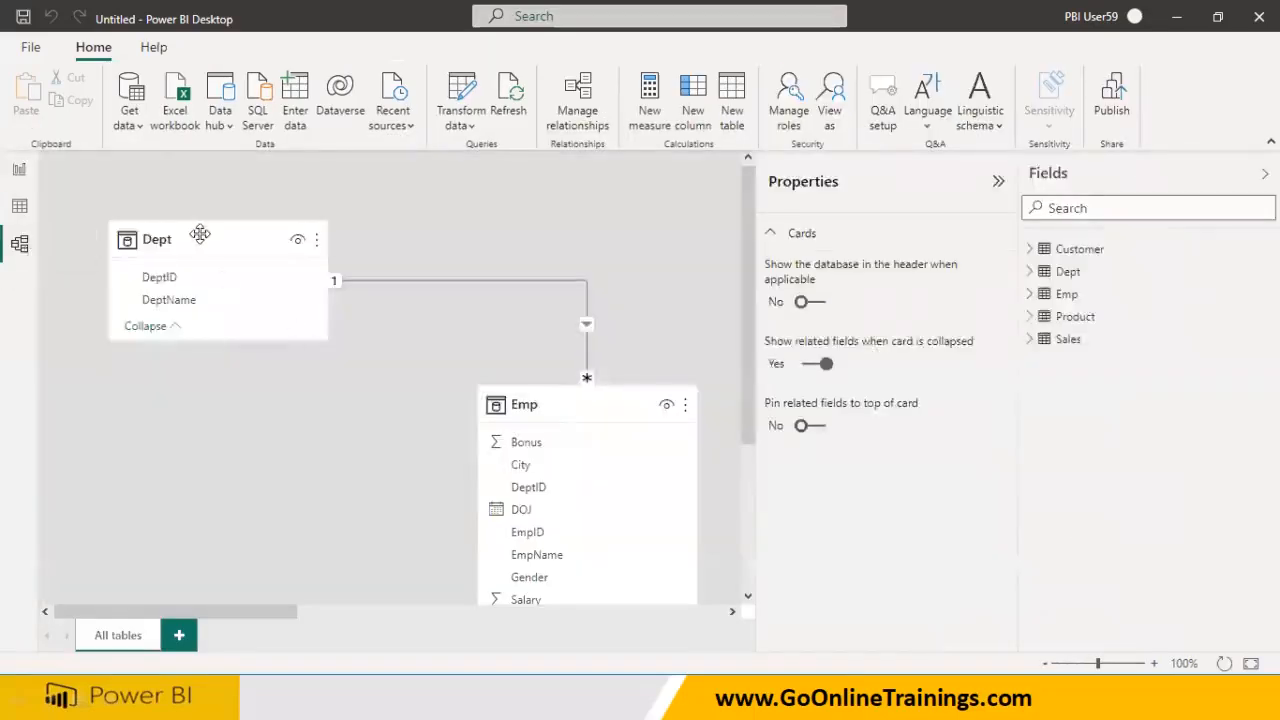
click(200, 233)
drag(563, 409, 563, 354)
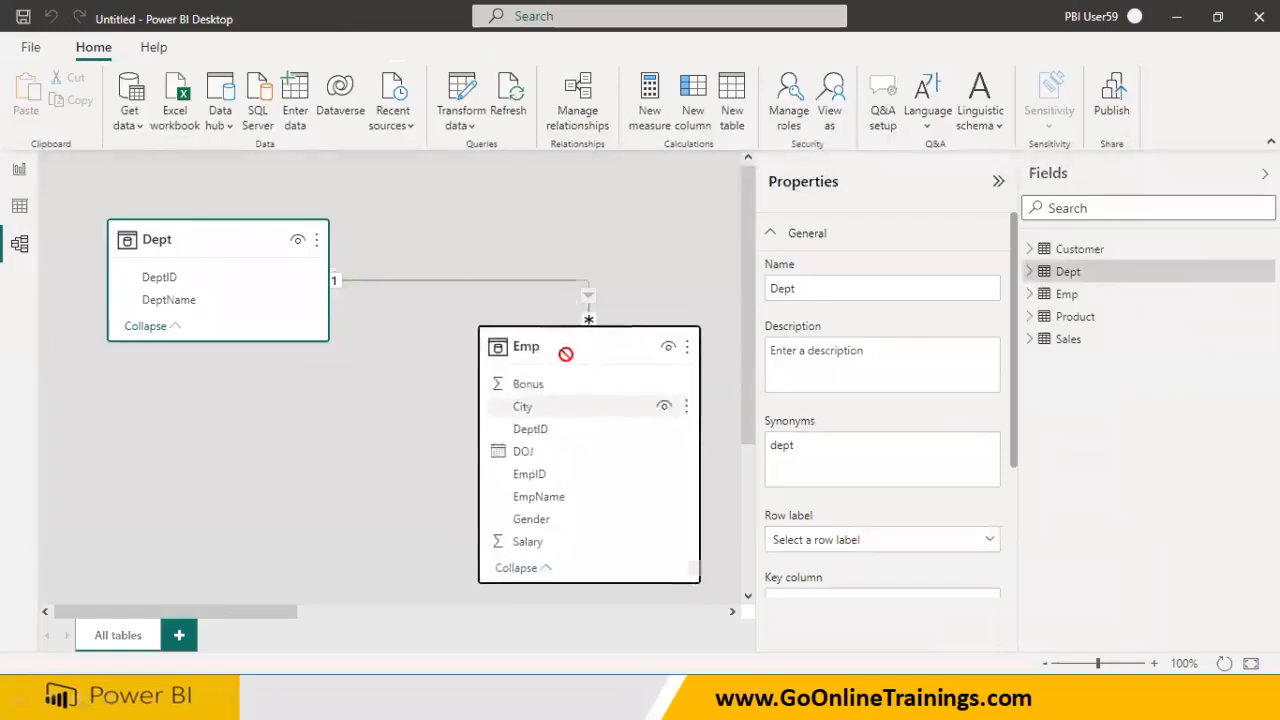
click(166, 277)
click(528, 432)
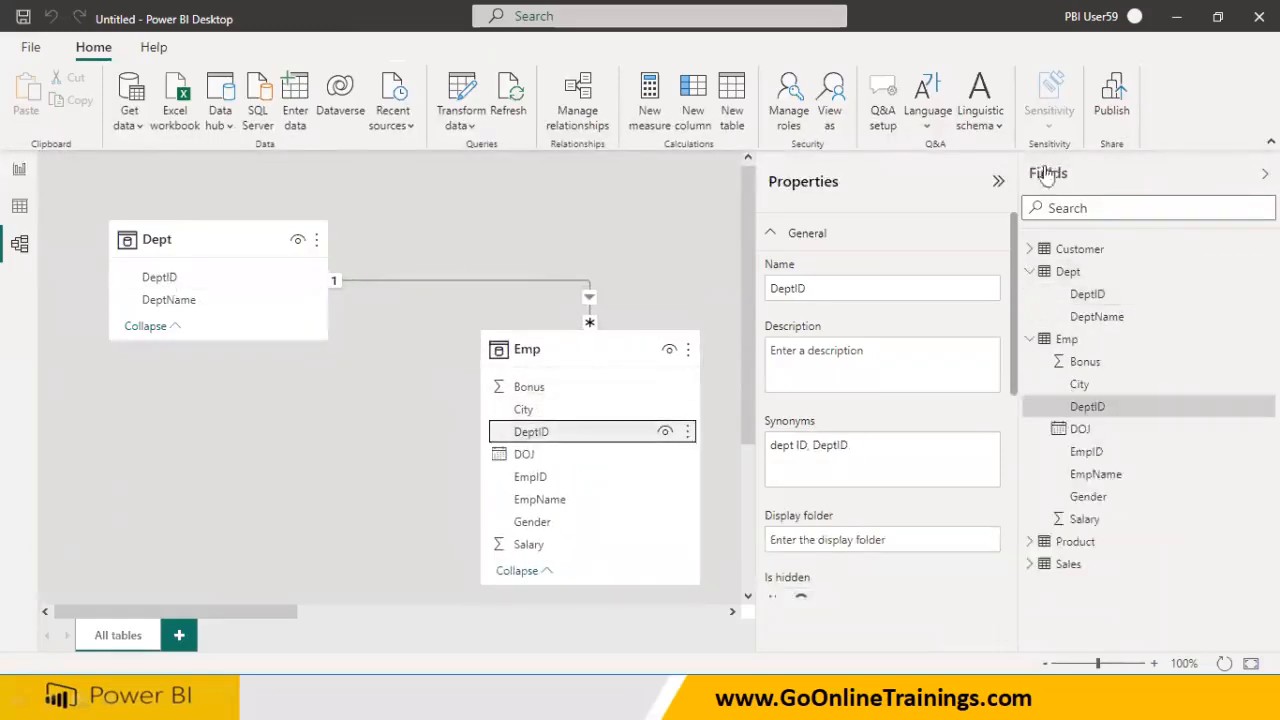
click(998, 181)
drag(563, 354, 177, 456)
Arrange the Sales card between Product and Customer in a tidy row
scroll(604, 616, right, 1)
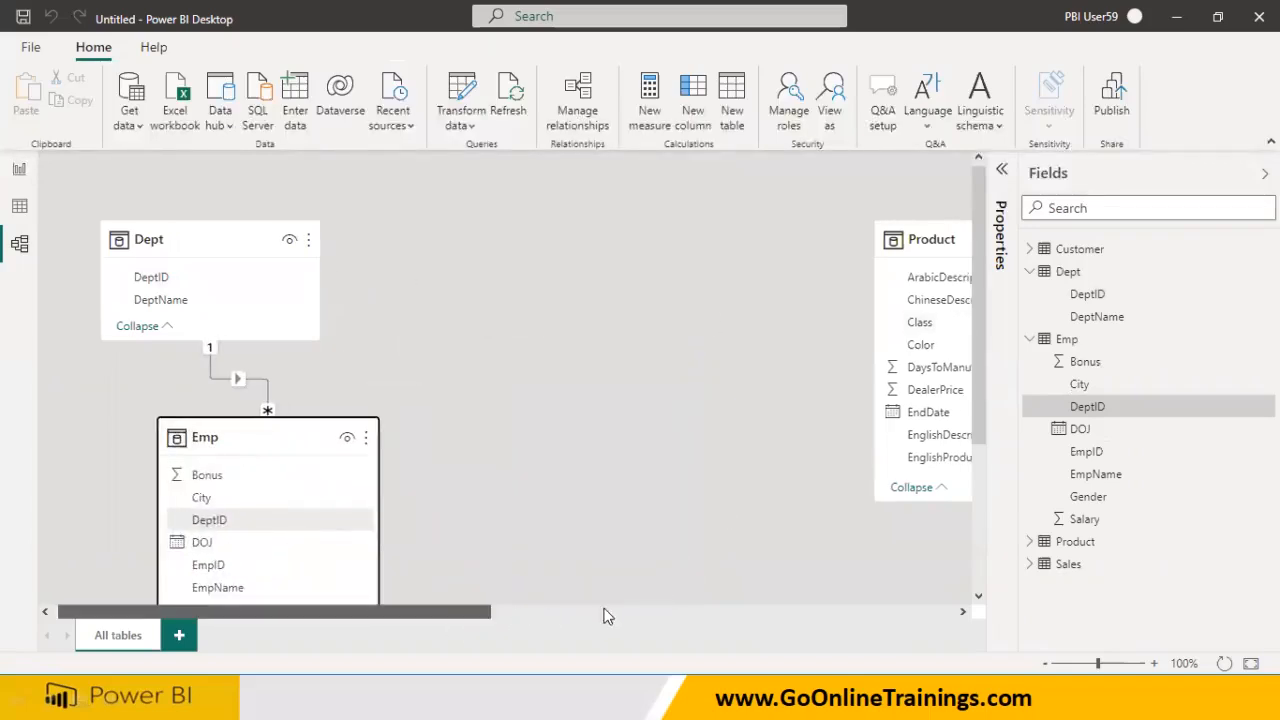
click(604, 616)
drag(671, 509, 628, 300)
drag(320, 236, 267, 234)
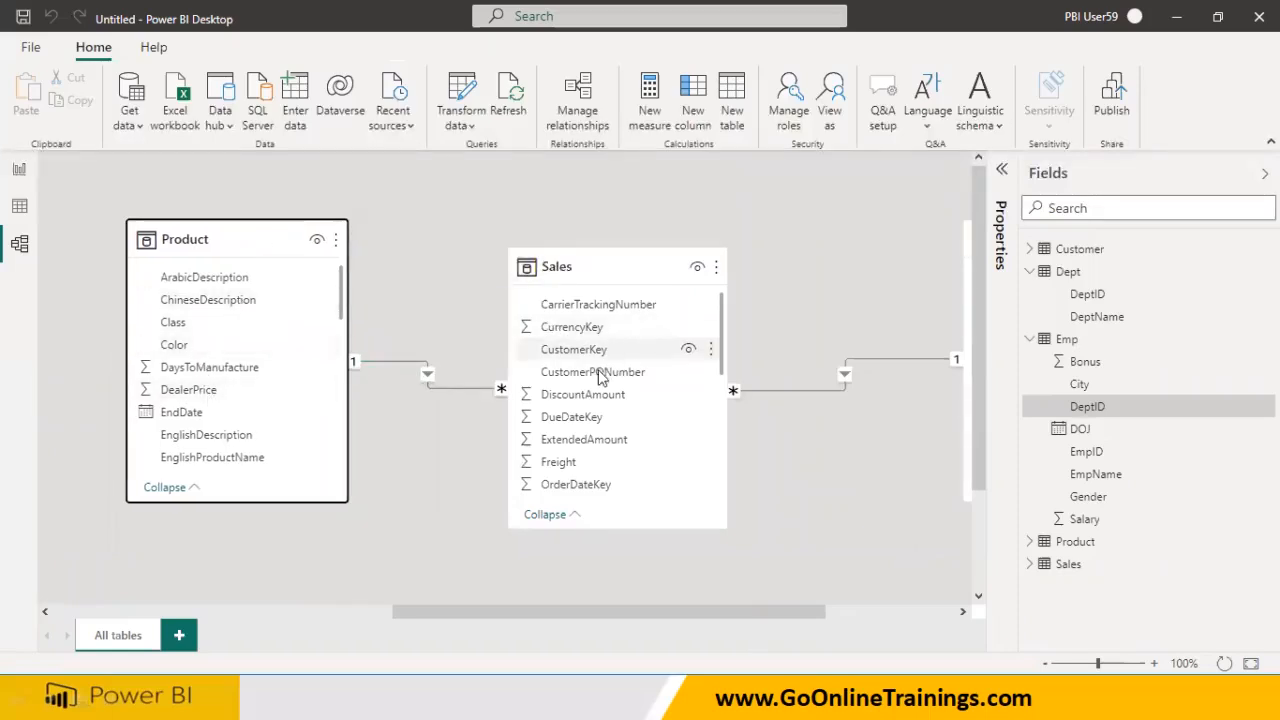
scroll(587, 463, down, 2)
scroll(588, 465, up, 2)
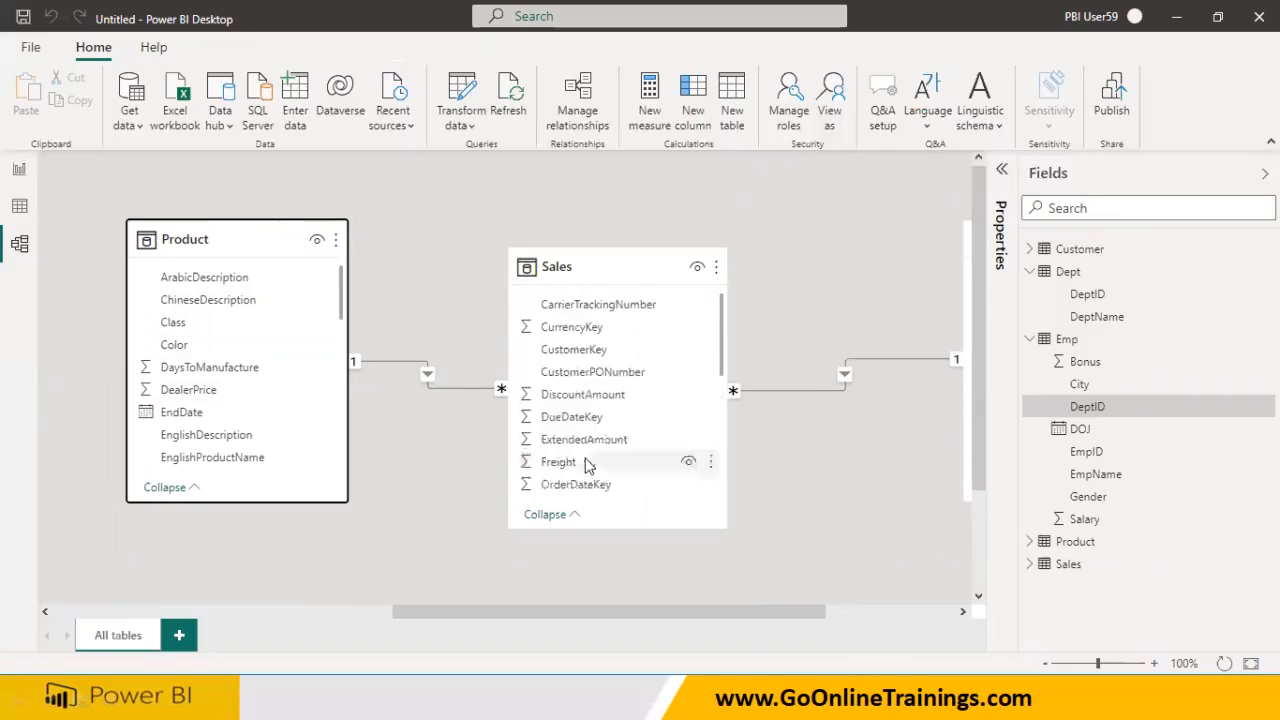
scroll(588, 460, down, 5)
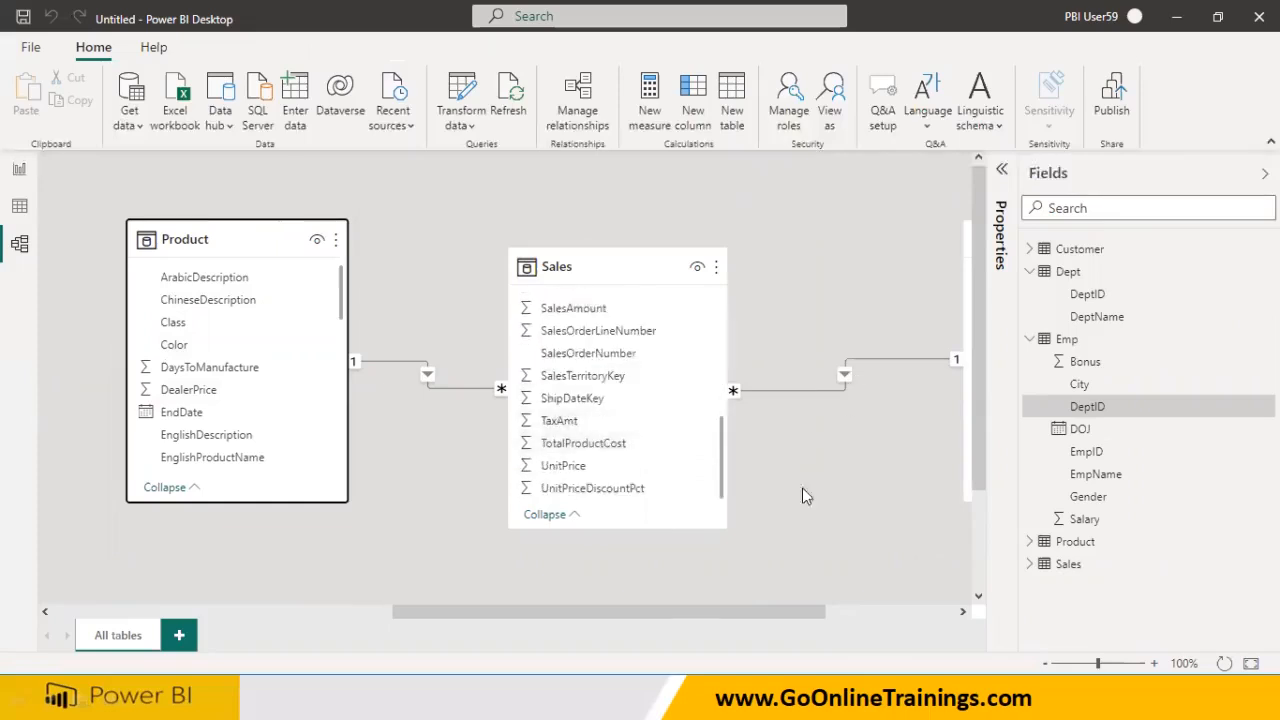
drag(765, 618, 895, 618)
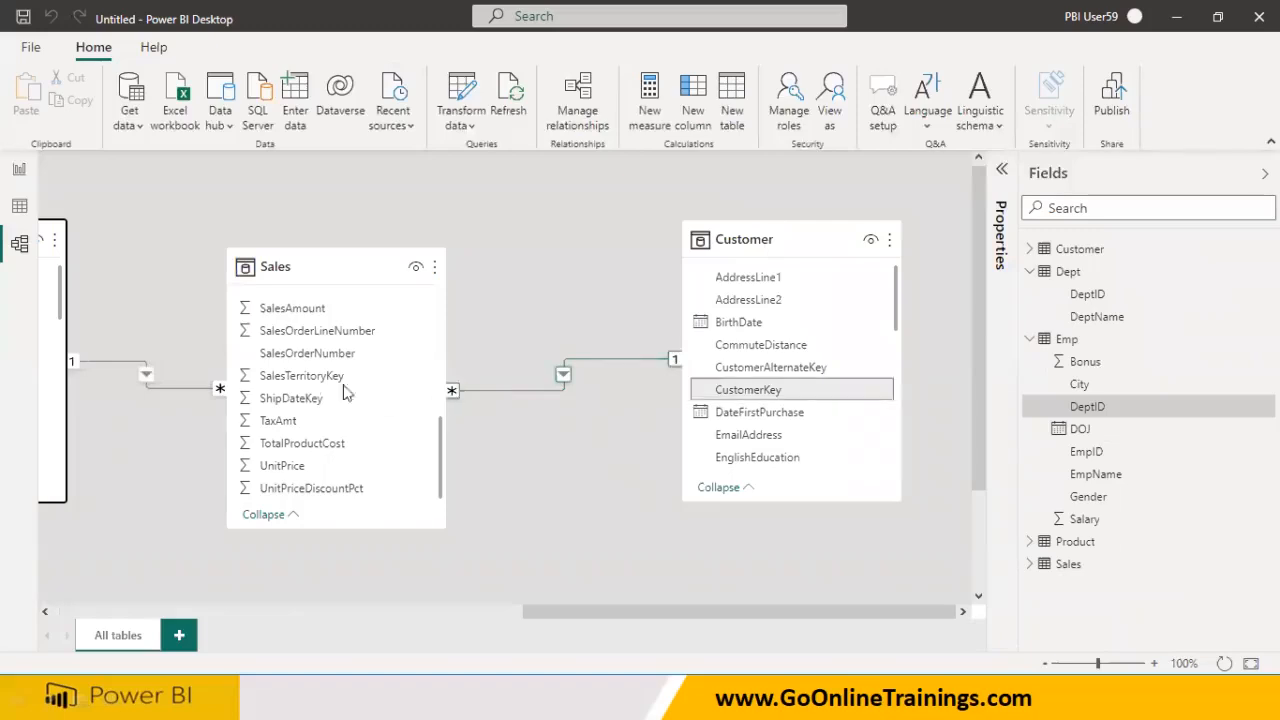
Review the Sales–Customer and Sales–Product relationships, leaving both unchanged
double_click(518, 396)
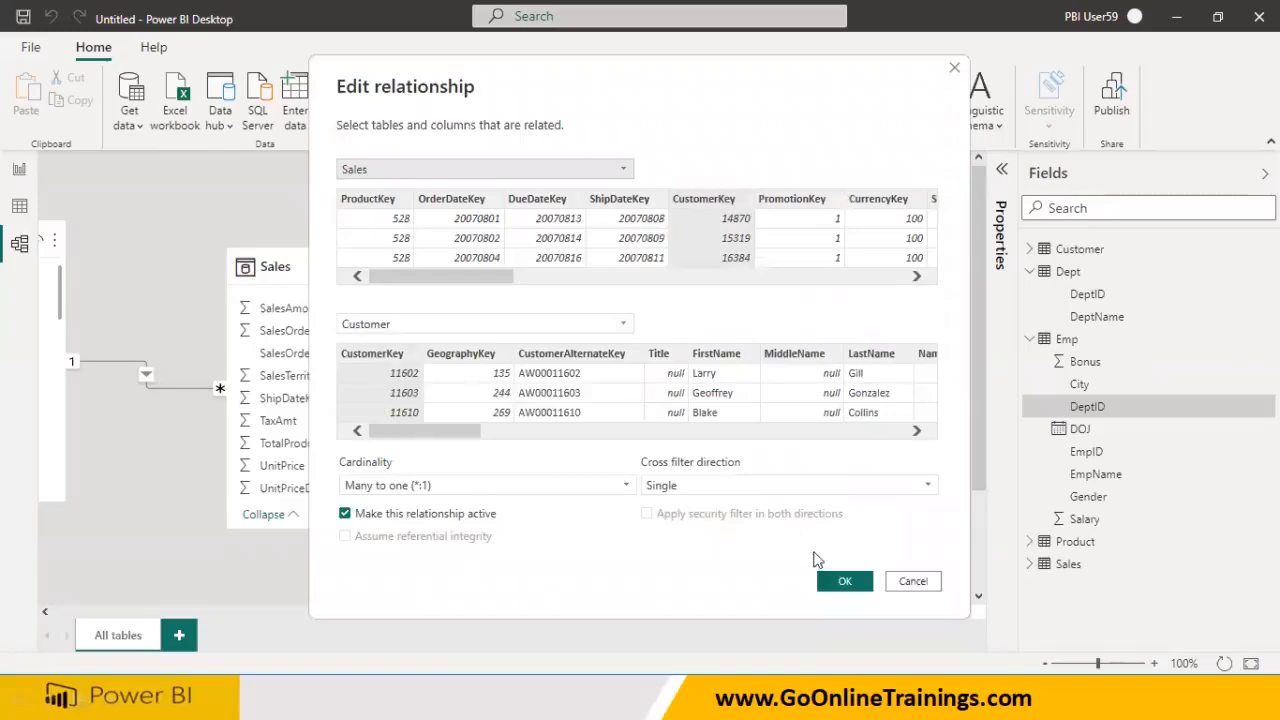
click(842, 582)
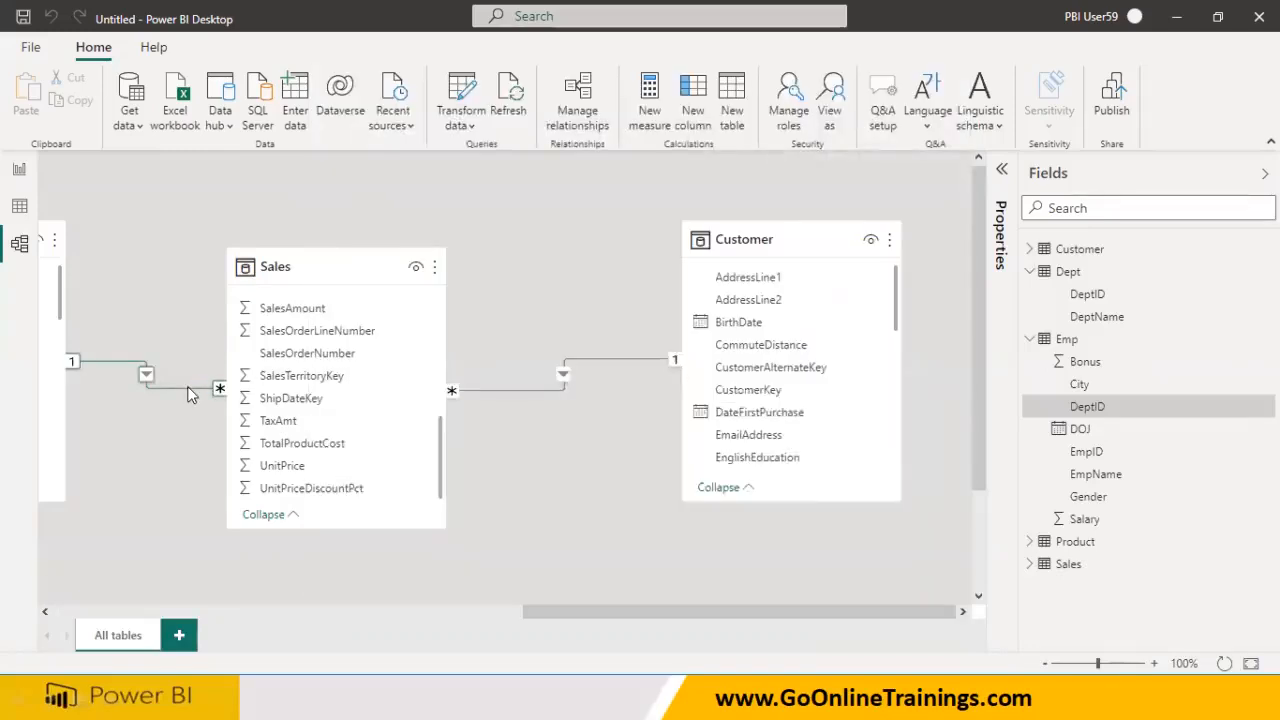
double_click(189, 389)
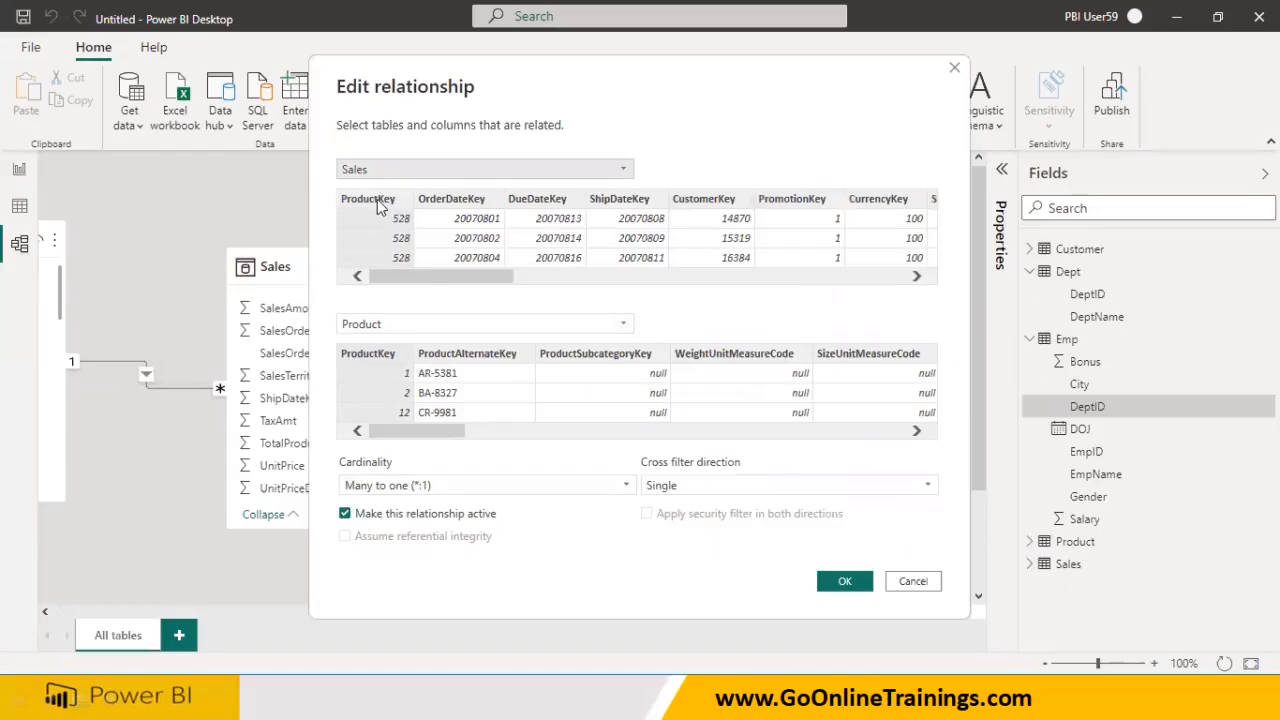
click(845, 581)
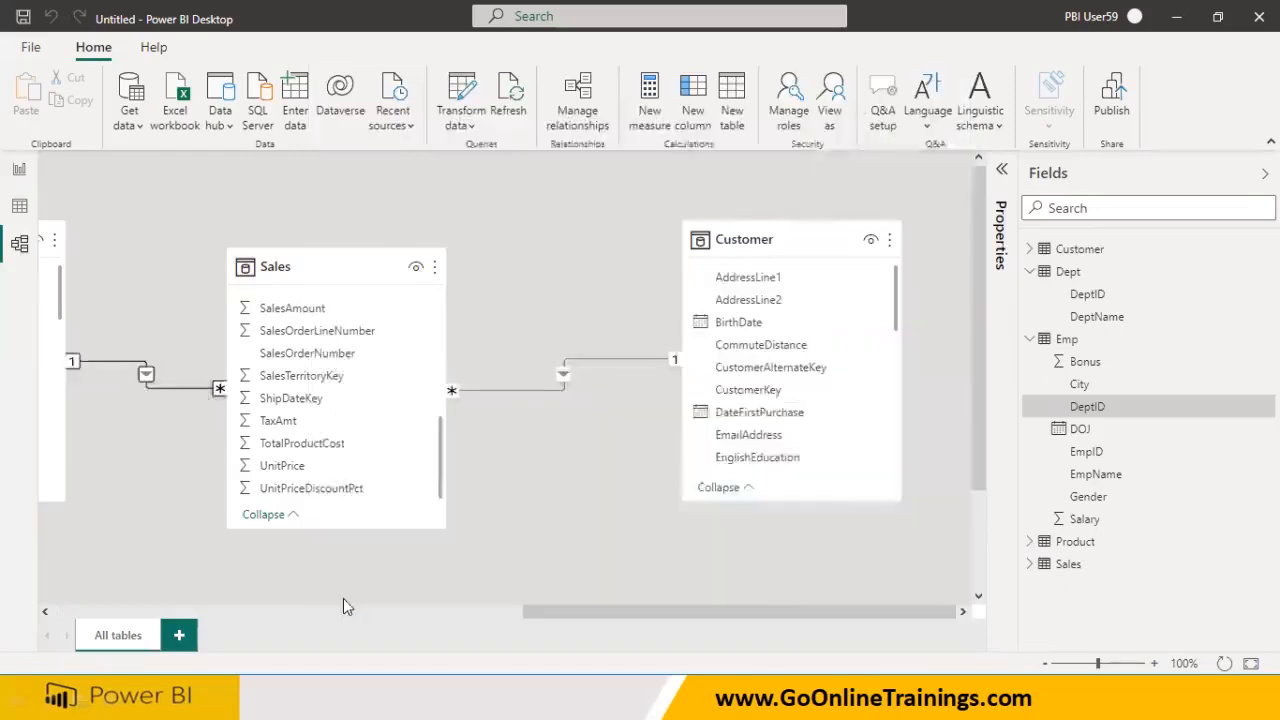
click(311, 610)
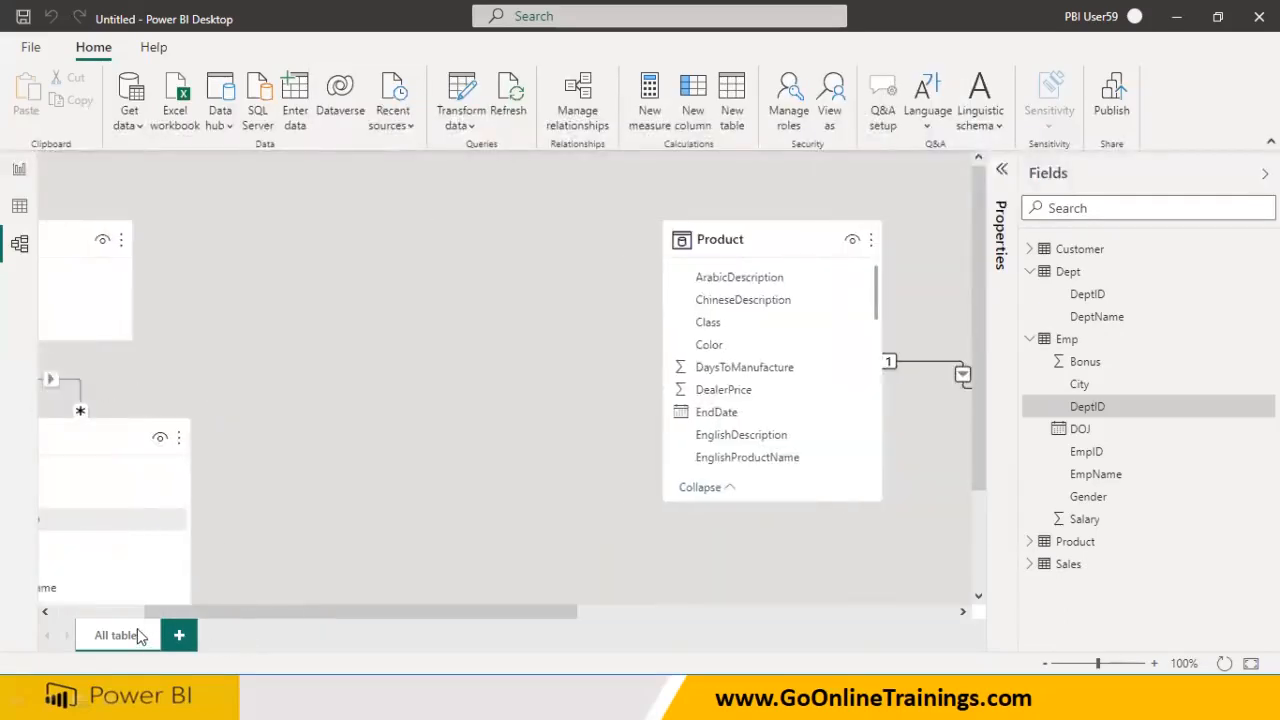
click(120, 612)
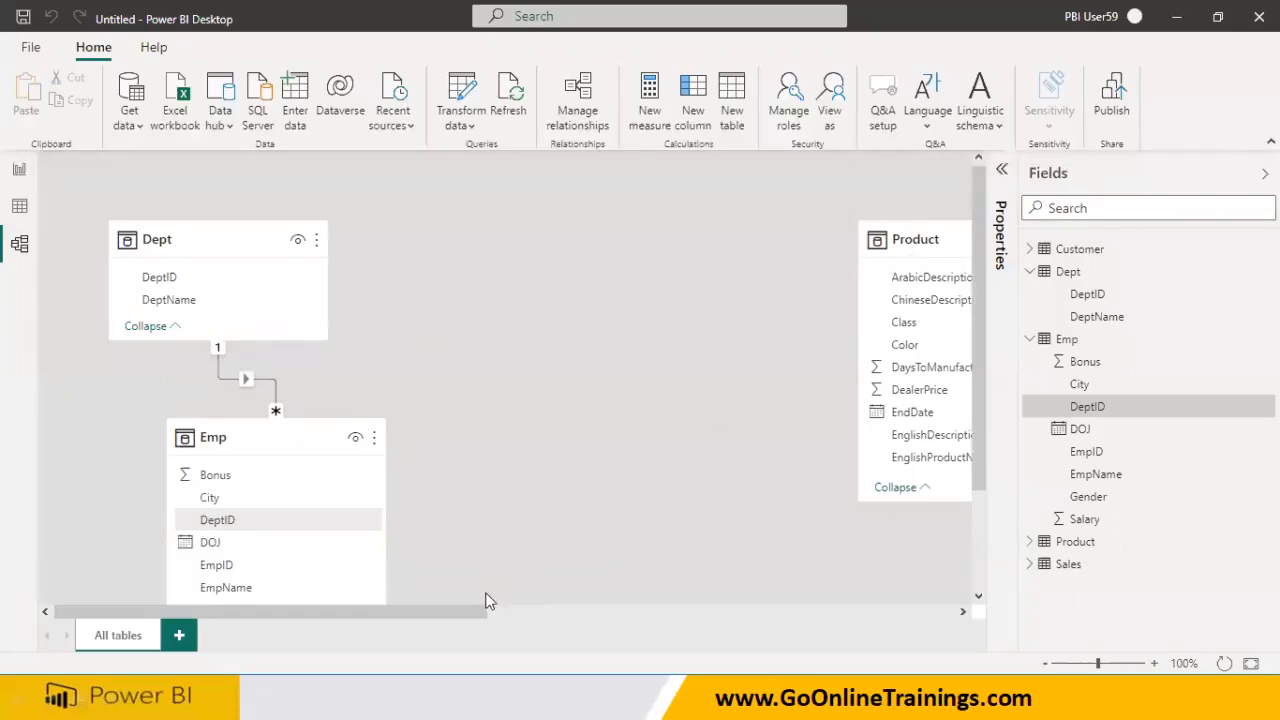
drag(479, 612, 789, 593)
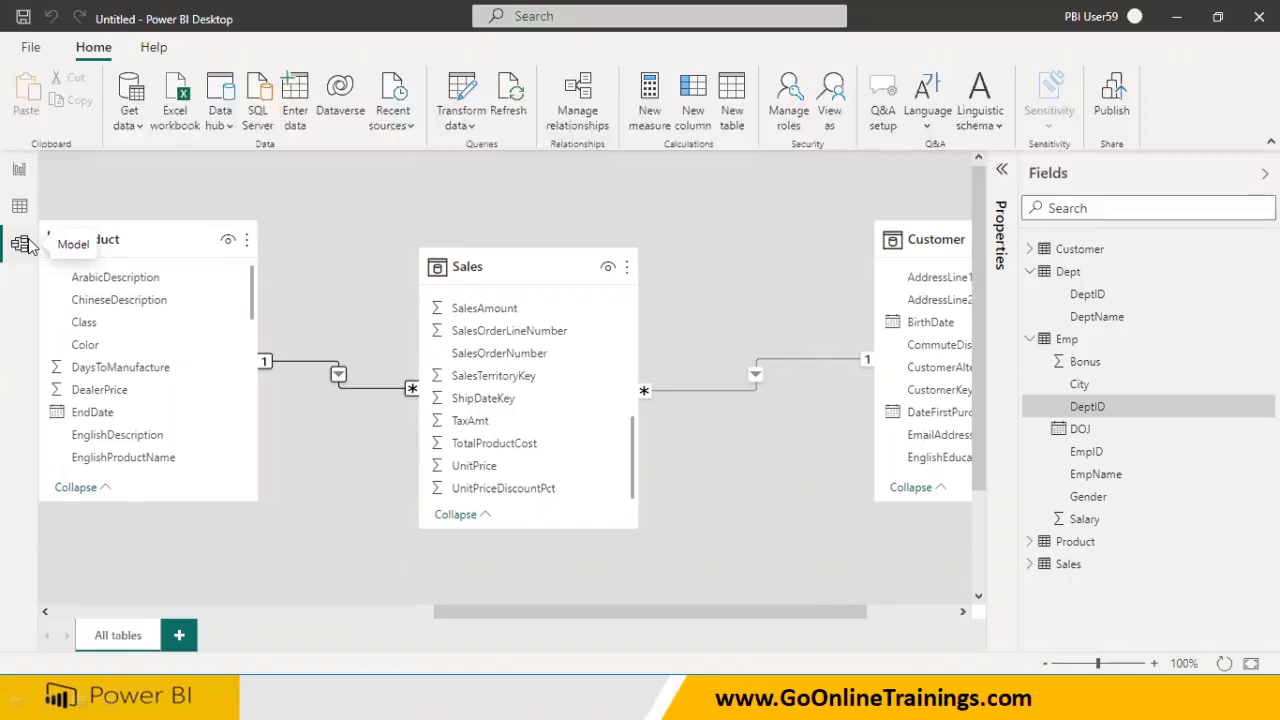
click(252, 614)
drag(386, 612, 814, 627)
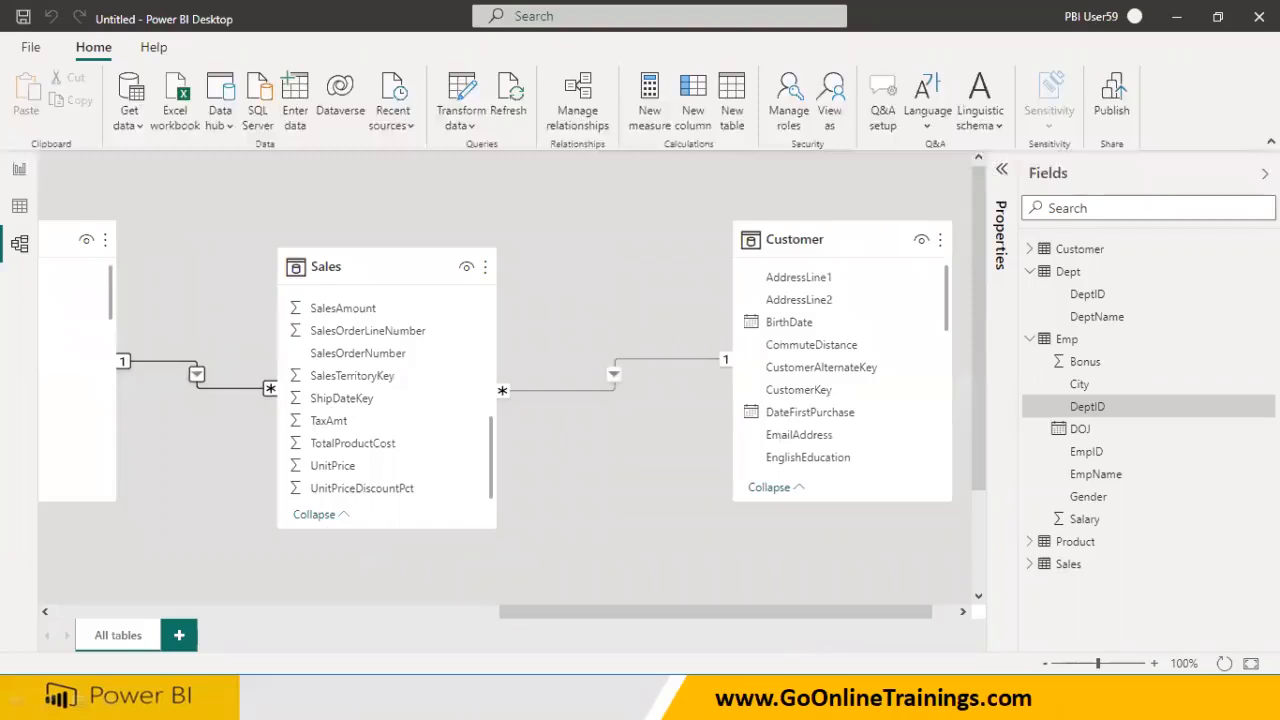
Browse the Dept, Emp, Product and Sales rows in Data view, then return to Report view
click(20, 204)
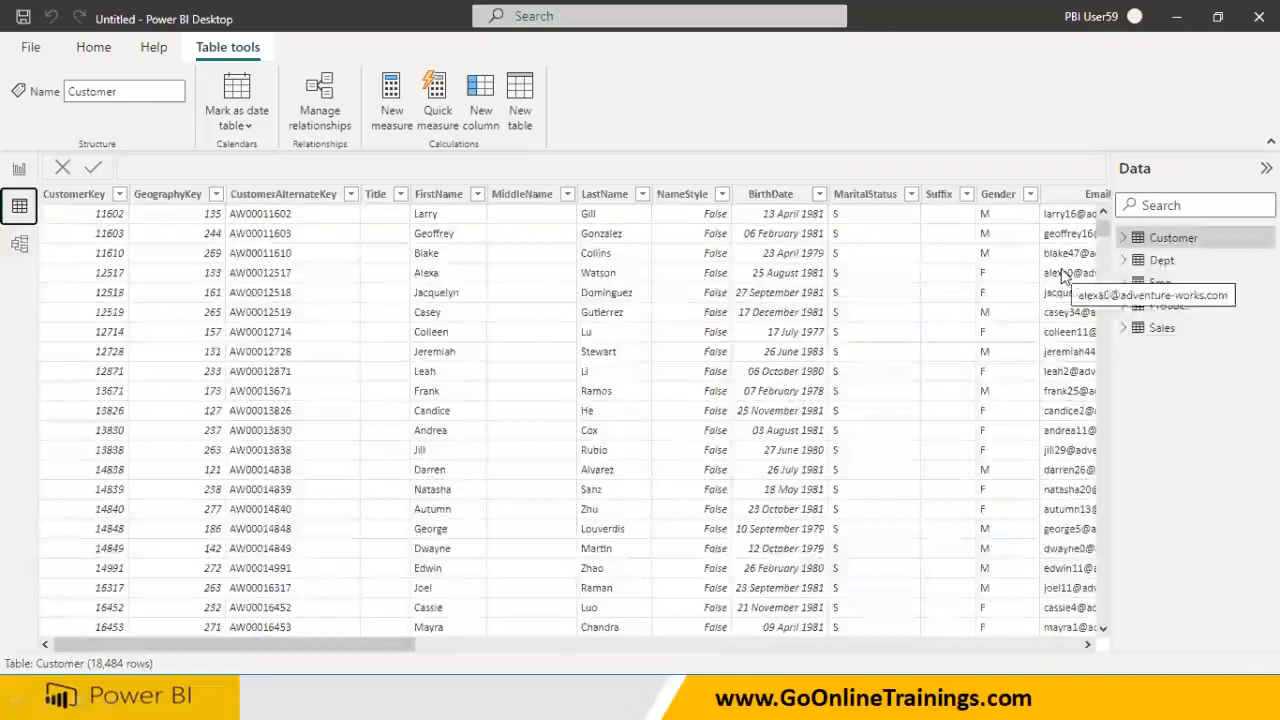
click(1161, 260)
click(1160, 283)
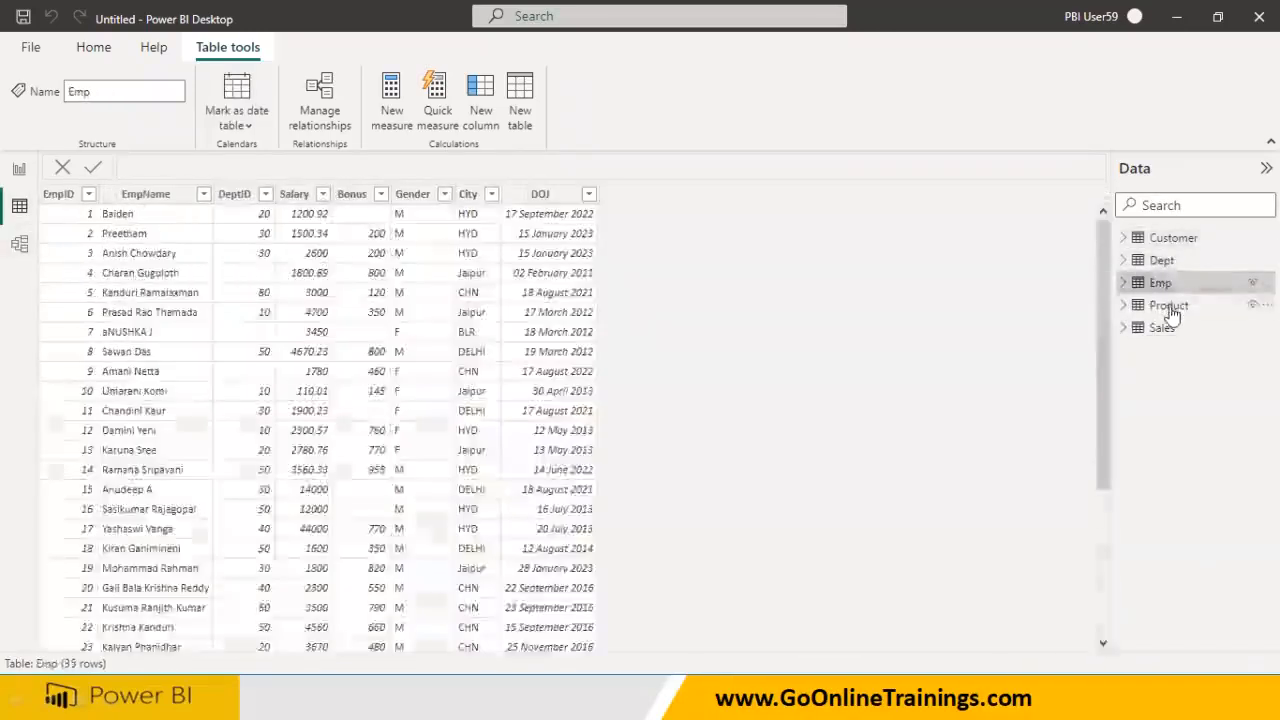
click(1168, 305)
click(1162, 328)
click(19, 169)
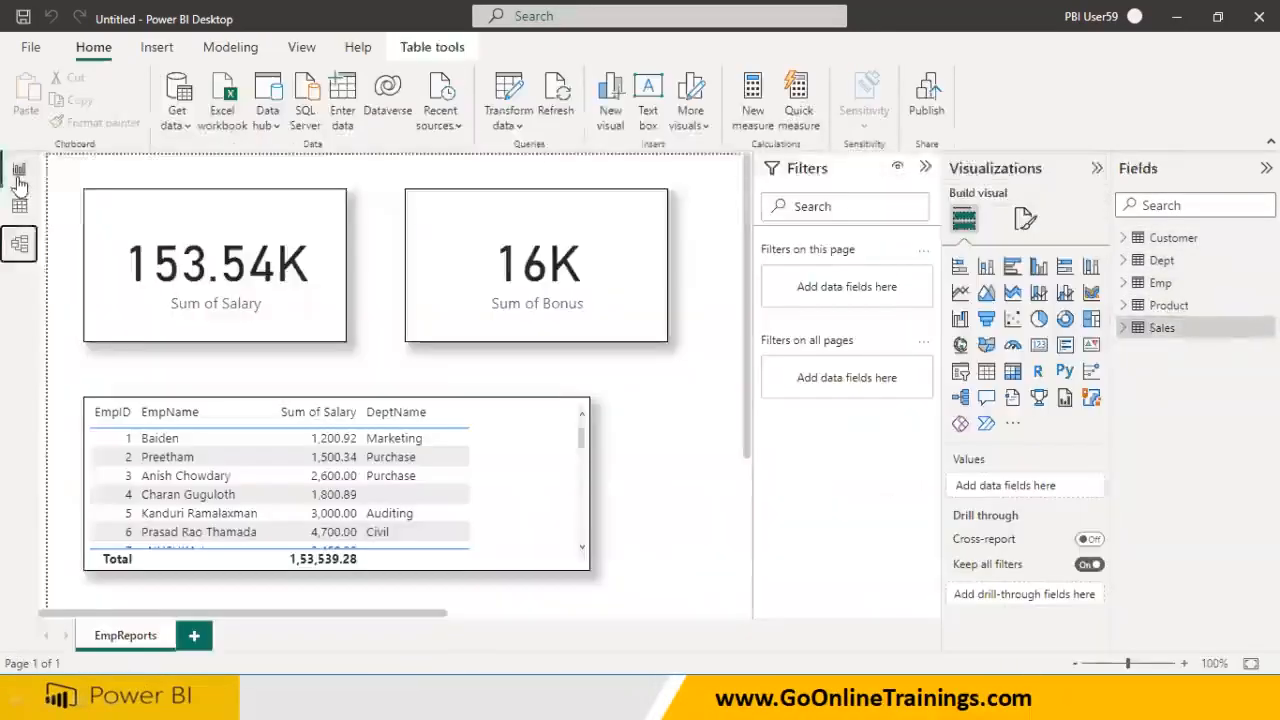
Add a new report page named AdvWorksSales
click(193, 638)
double_click(196, 640)
text(A)
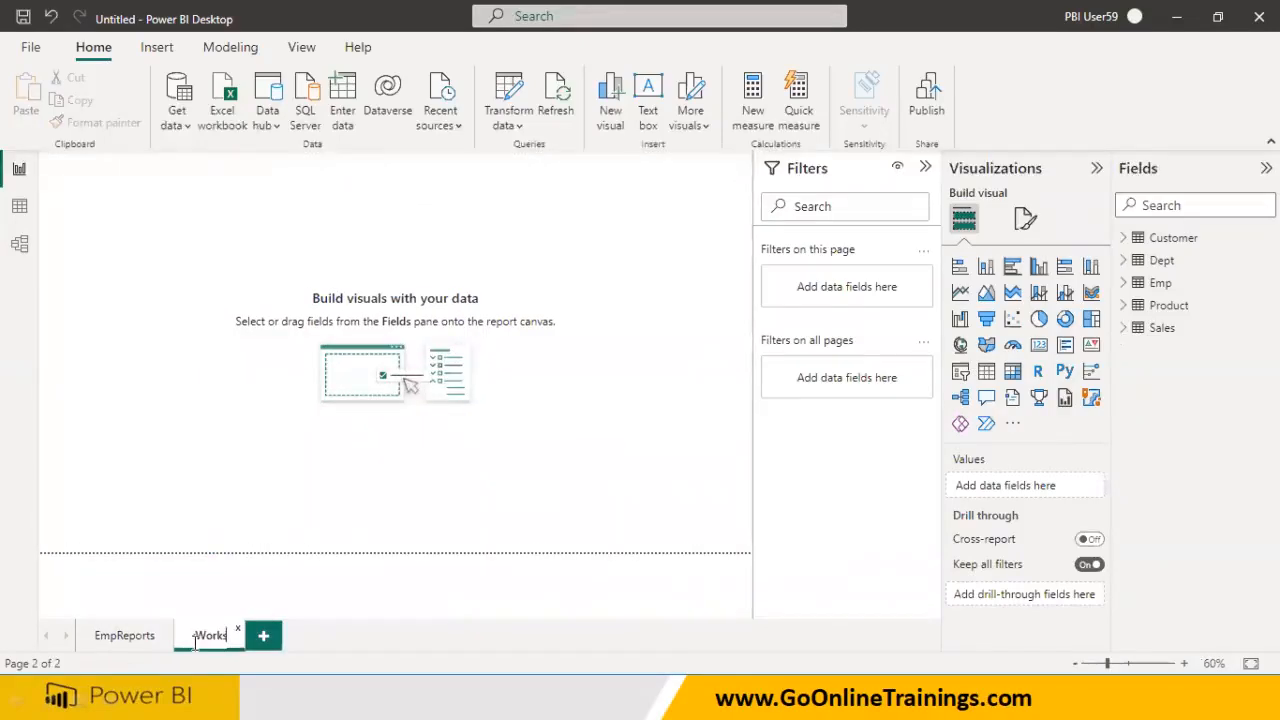
click(206, 502)
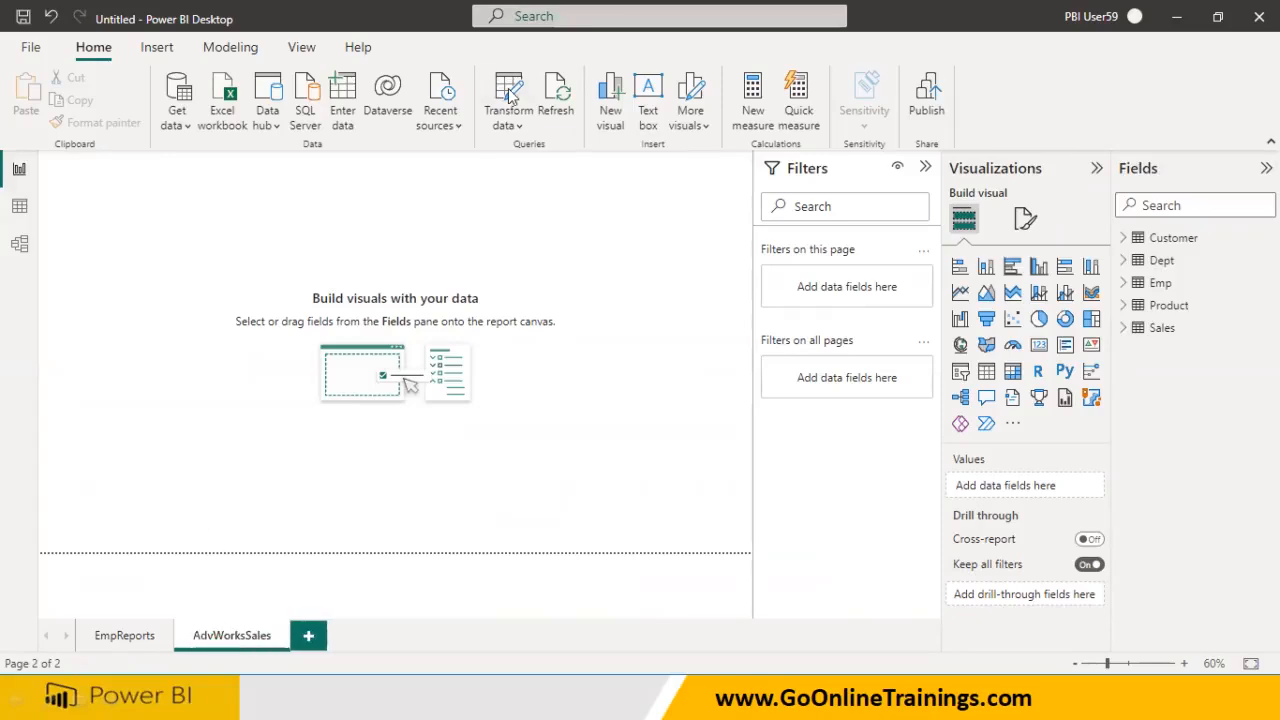
Show the page at actual size and collapse the Filters pane
click(301, 47)
click(495, 118)
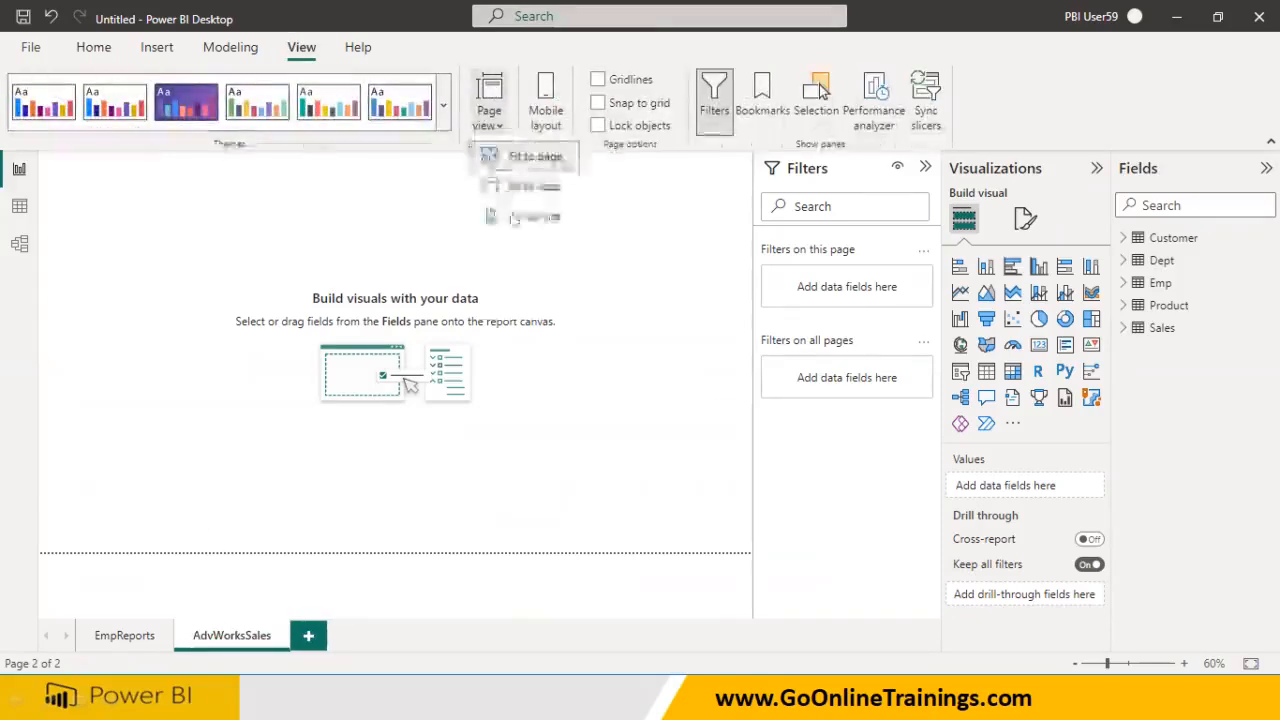
click(513, 218)
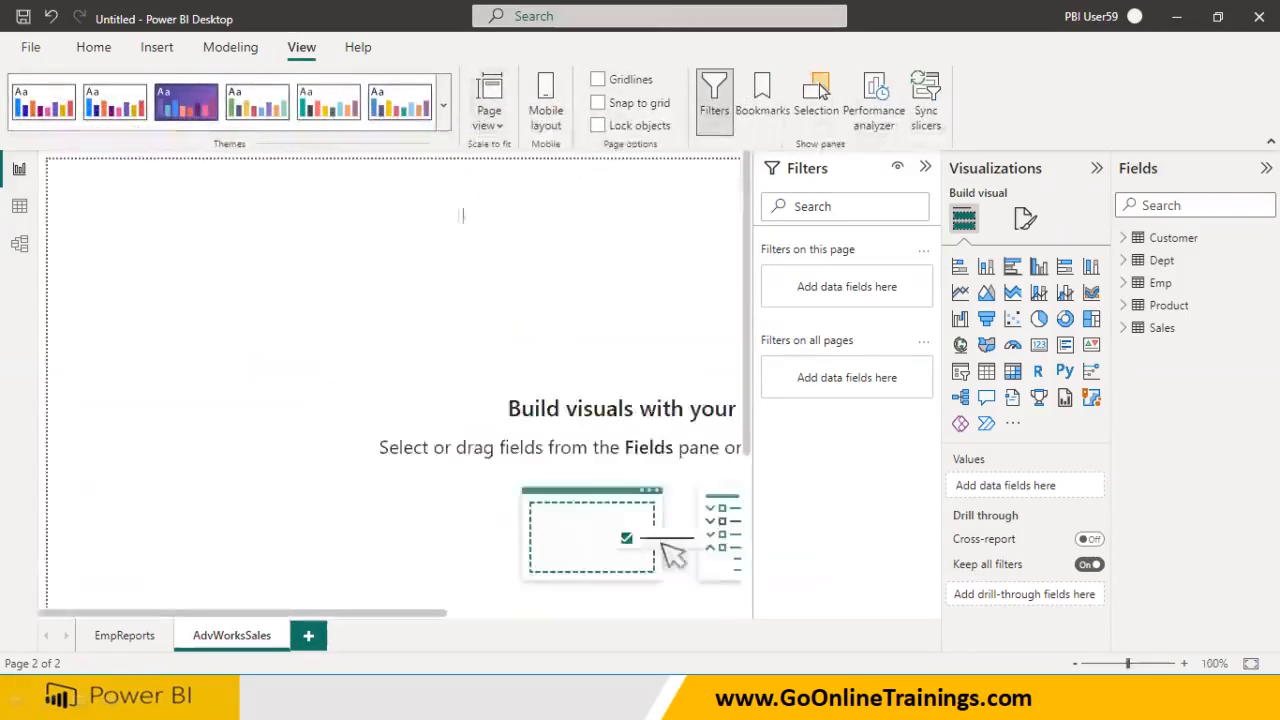
click(924, 167)
click(503, 127)
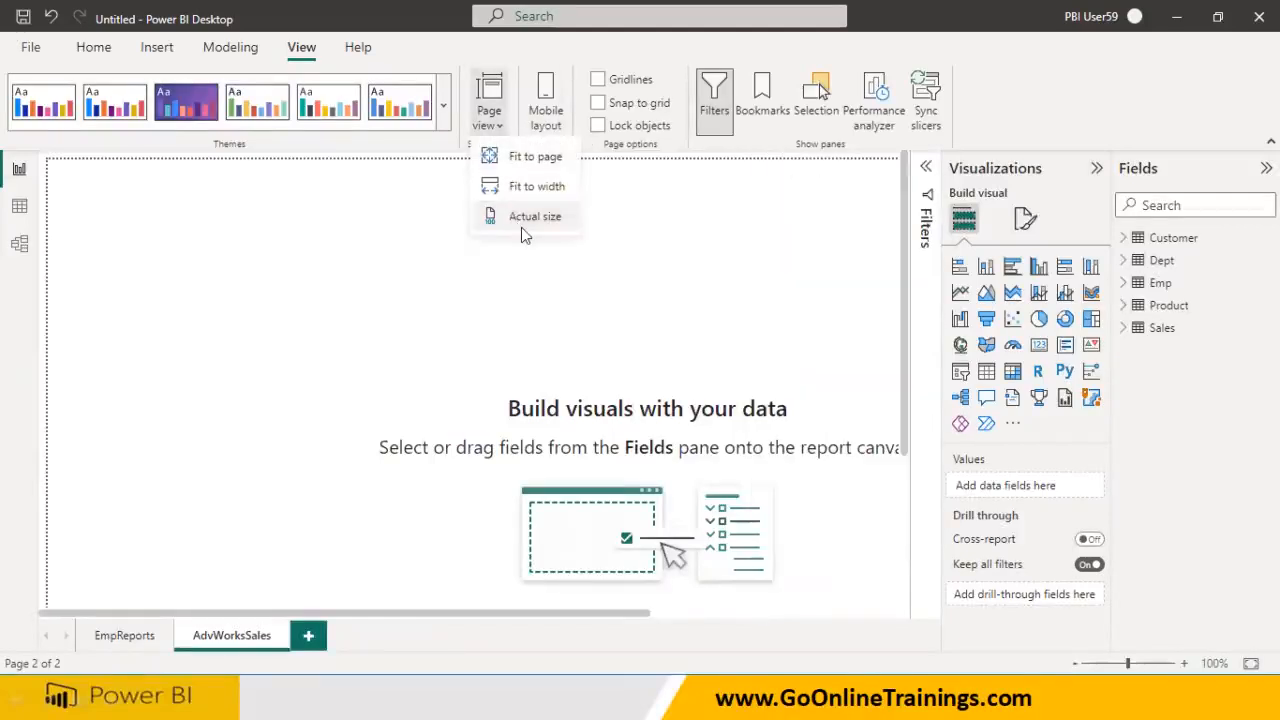
click(105, 50)
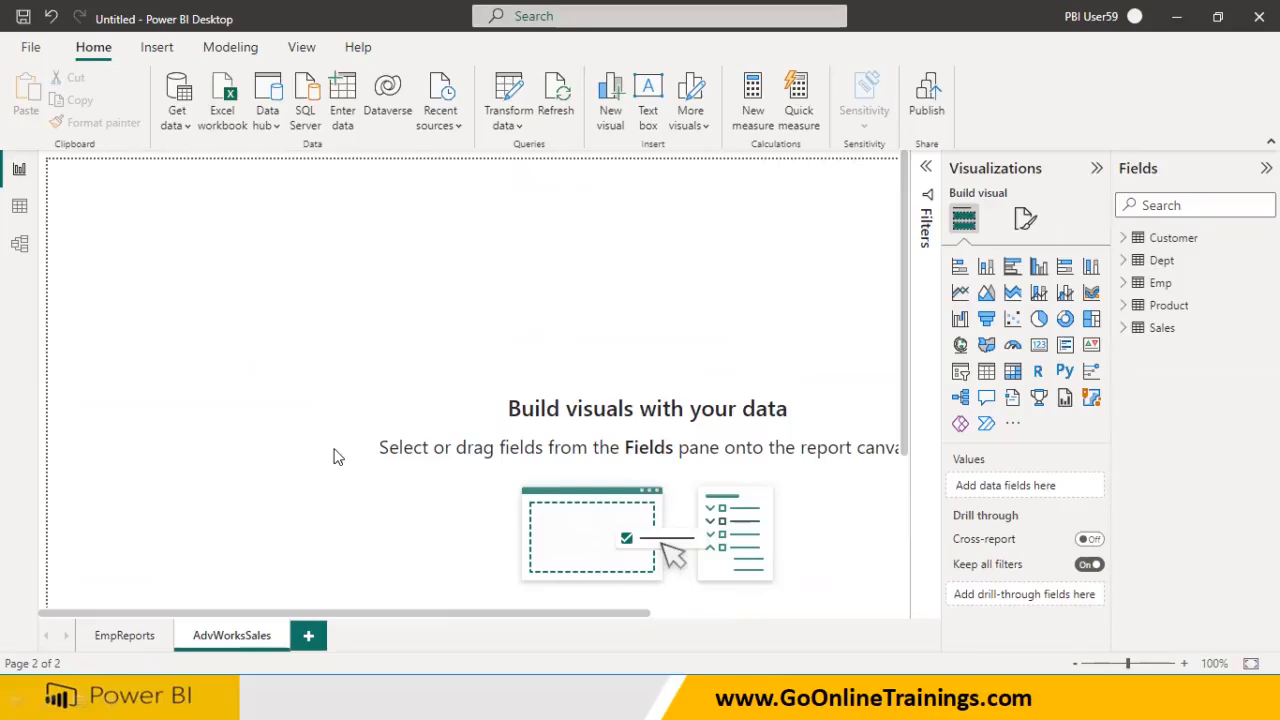
Add a wide, short card visual showing Sum of SalesAmount (₹29.36M)
click(1038, 344)
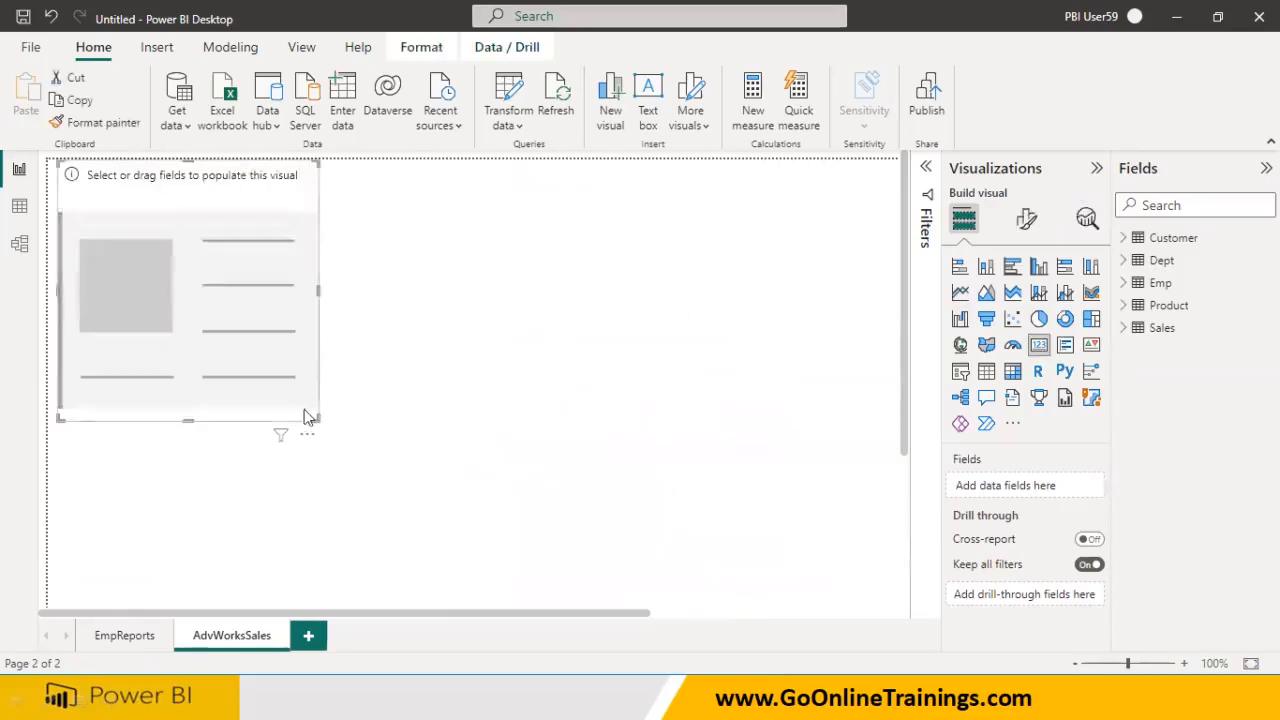
drag(305, 418, 354, 339)
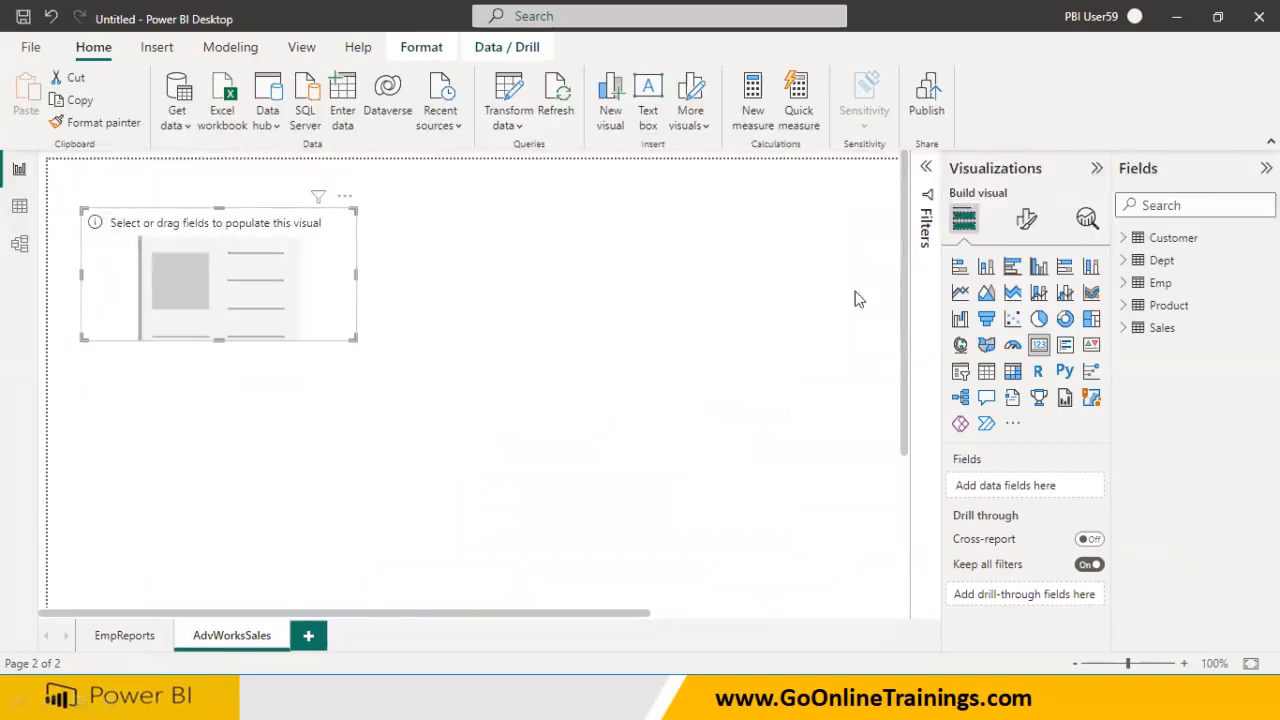
click(1125, 328)
scroll(1192, 541, down, 3)
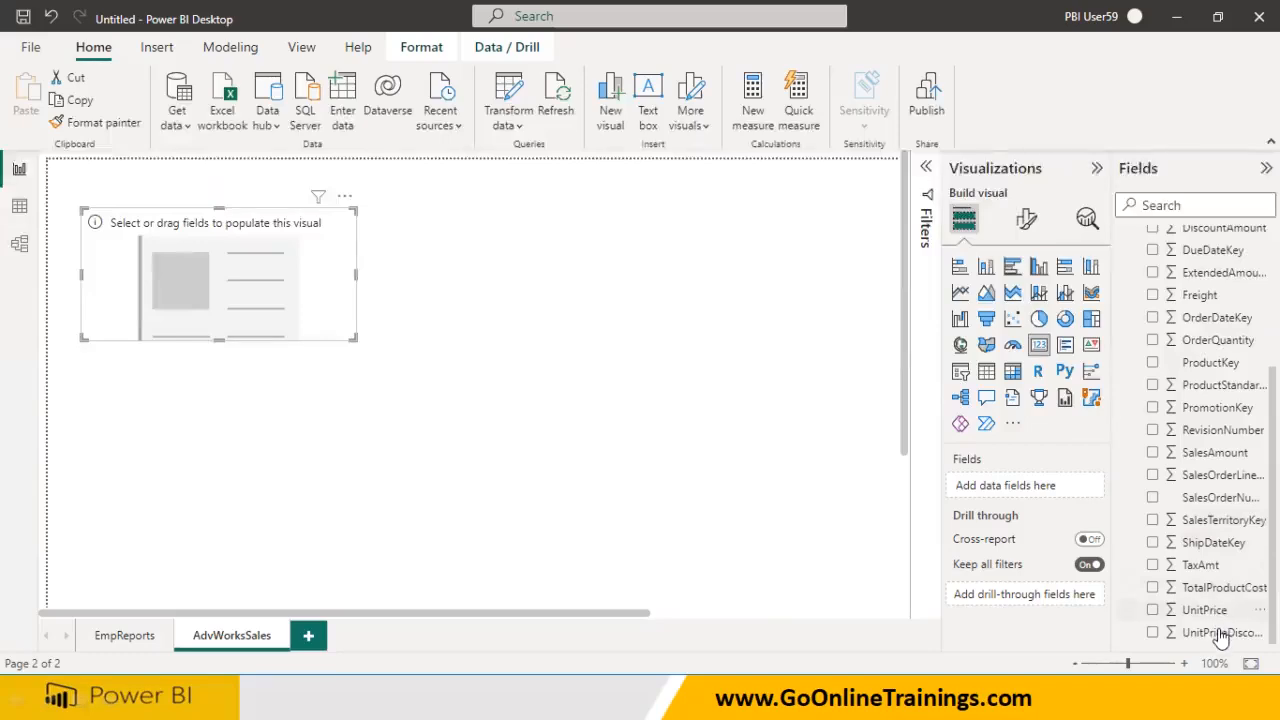
drag(1212, 452, 210, 304)
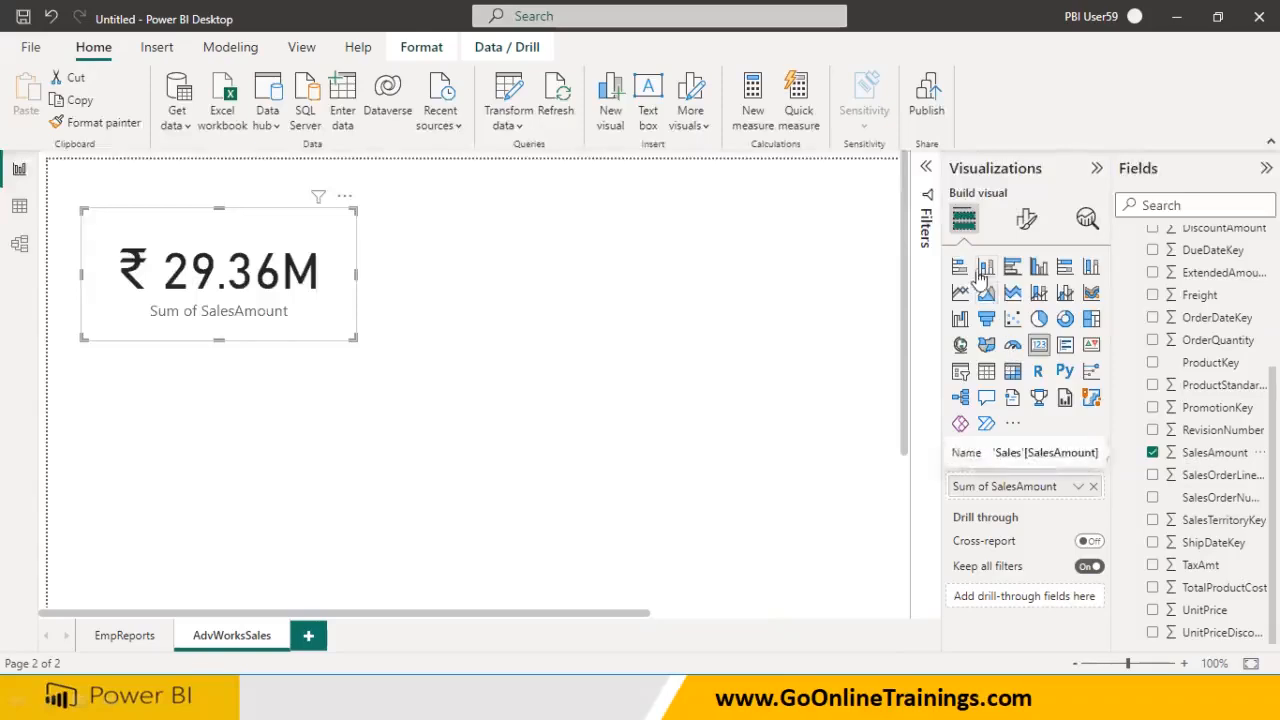
click(360, 336)
Give the SalesAmount card a shadow effect in its general formatting
click(306, 324)
click(1020, 222)
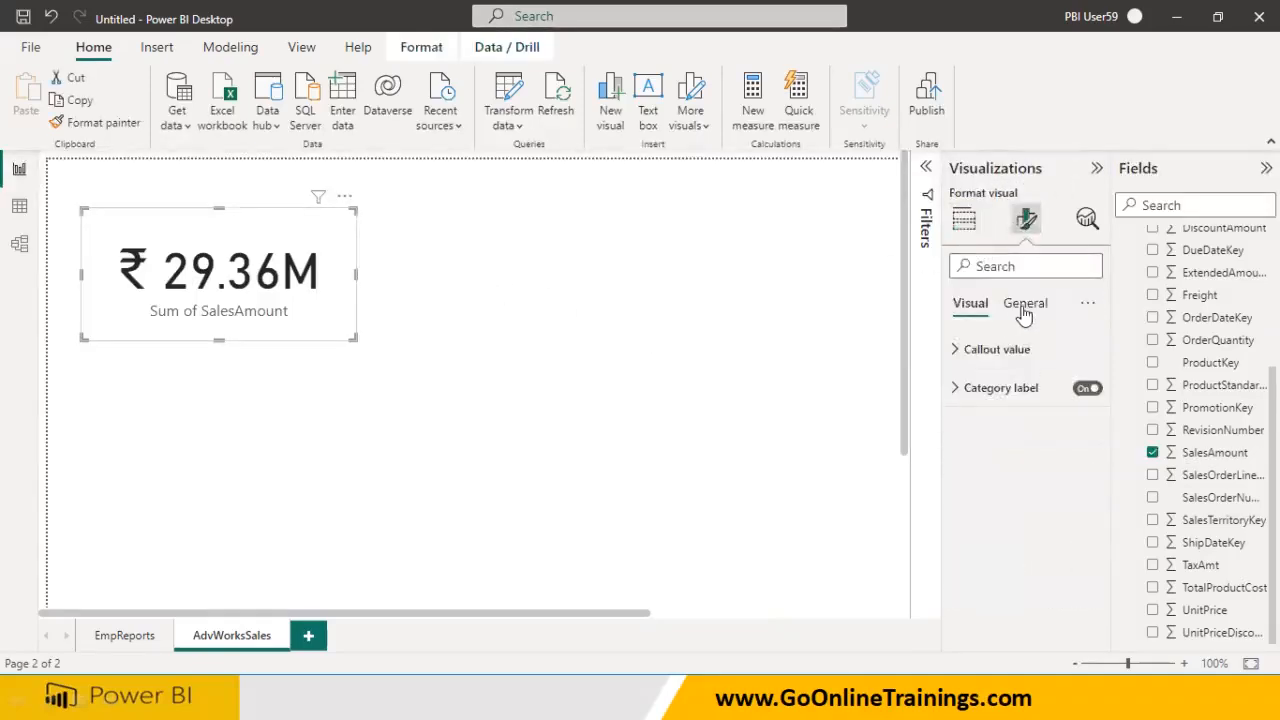
click(1022, 305)
click(981, 426)
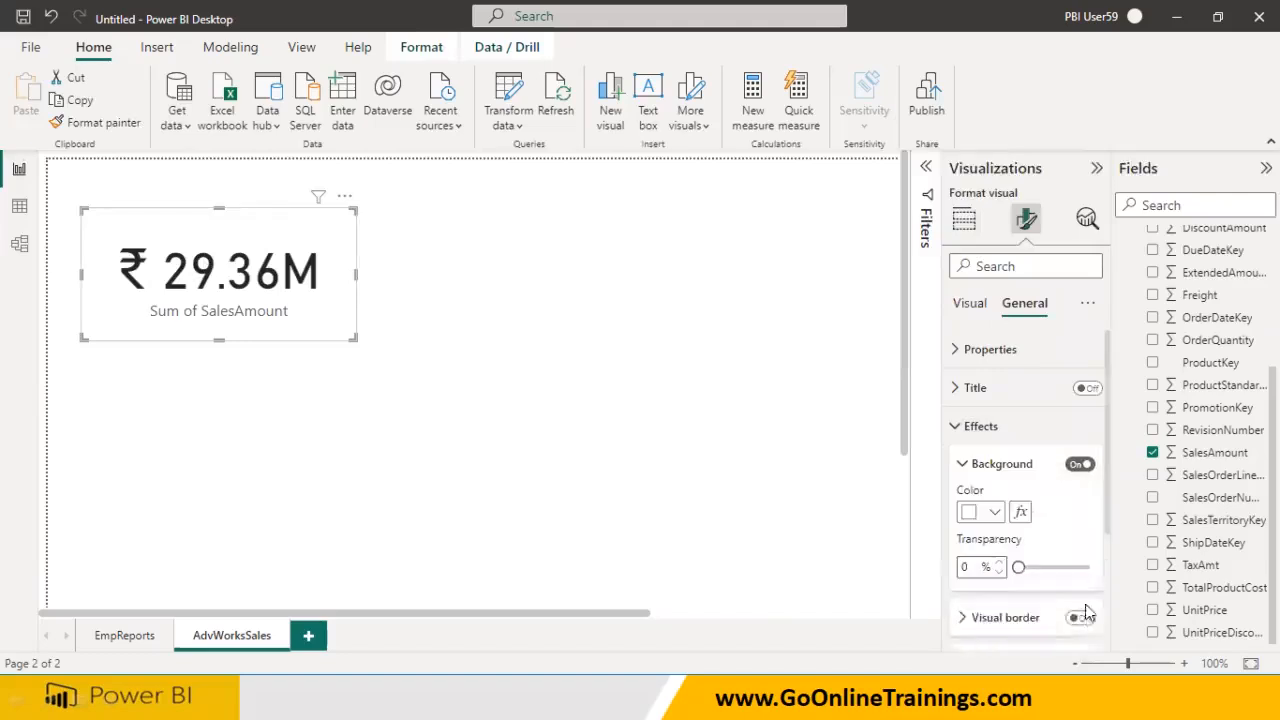
scroll(1090, 570, down, 3)
click(1080, 518)
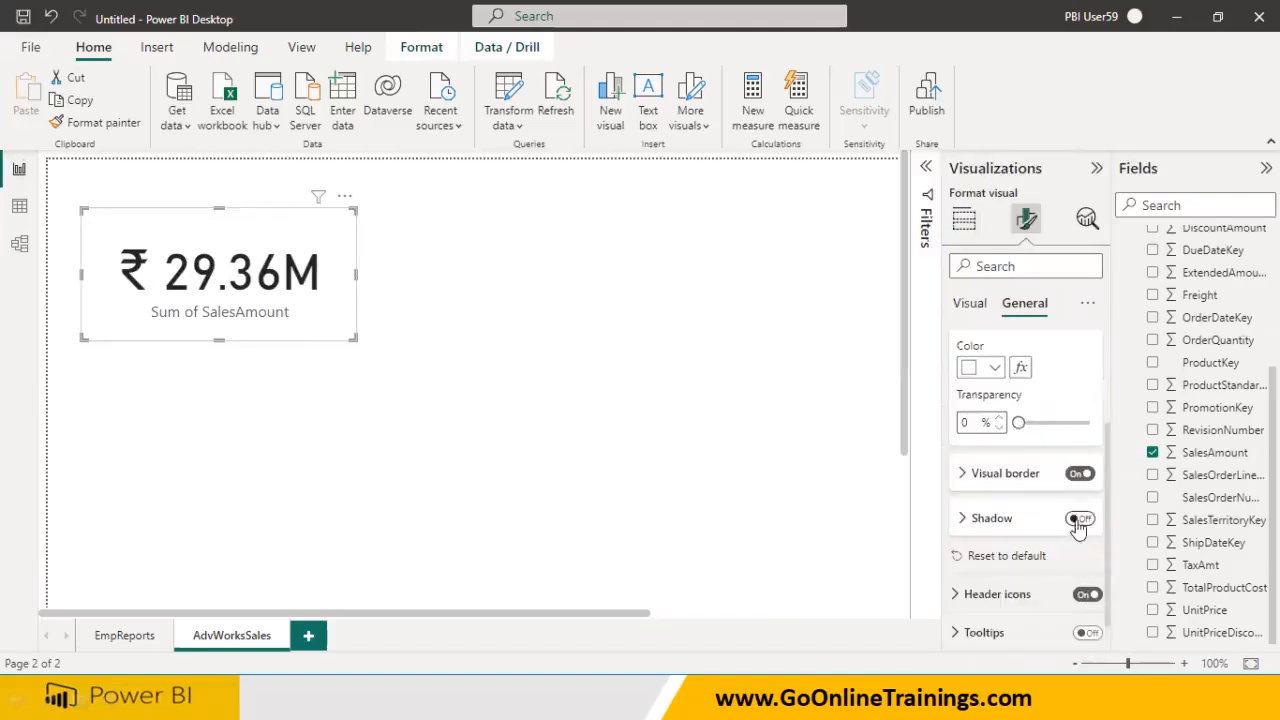
Duplicate the card to show Sum of TaxAmt (₹2.35M), then expand the Product table's fields
click(546, 440)
click(339, 316)
key(ctrl+c)
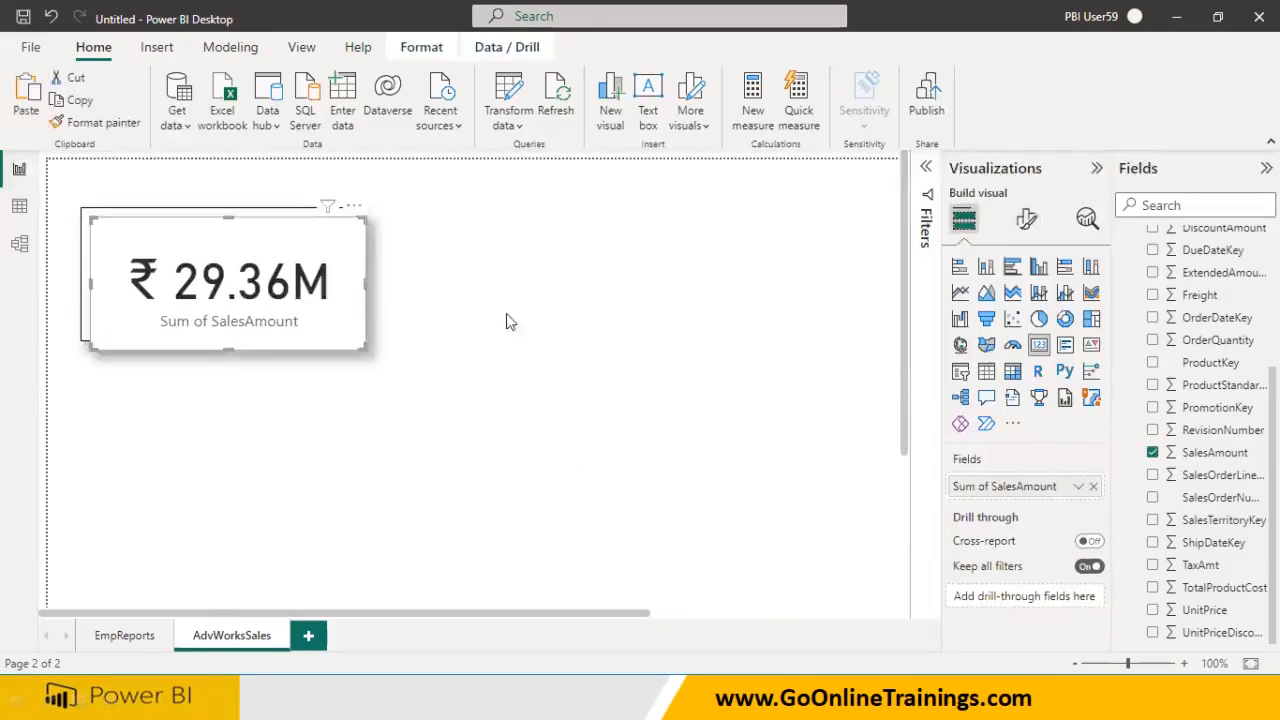
key(ctrl+v)
click(611, 323)
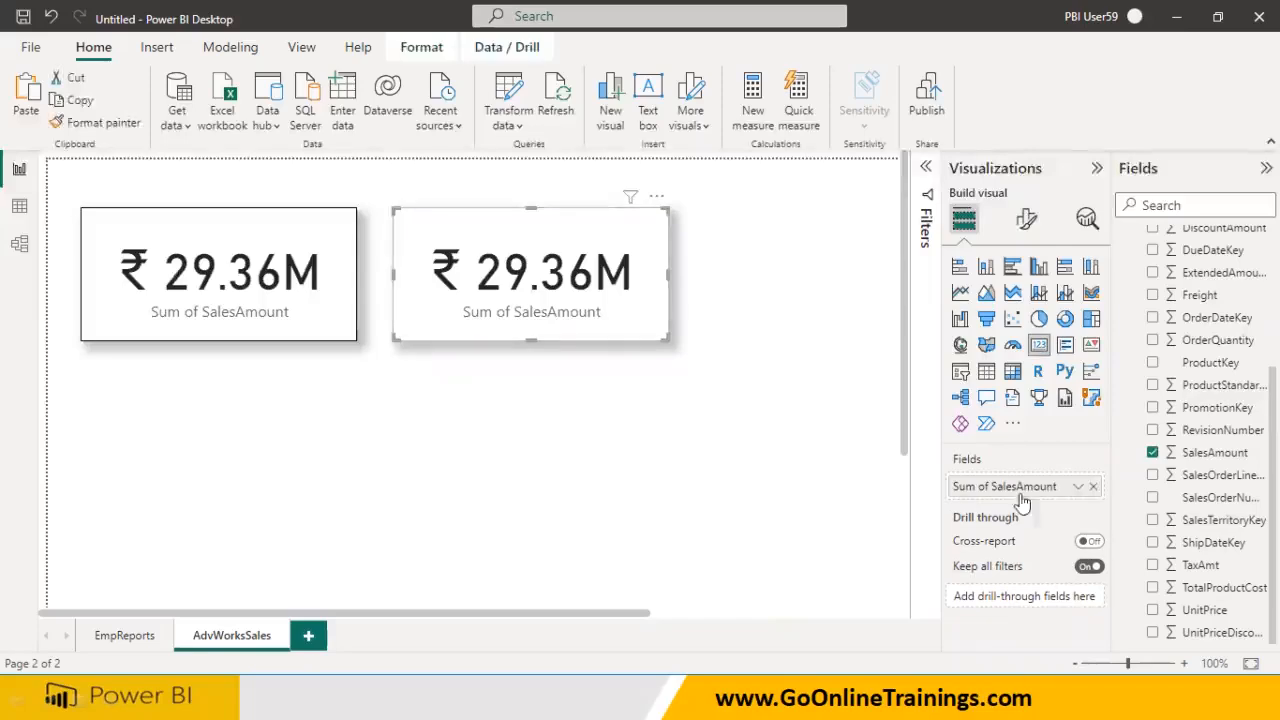
click(1091, 487)
drag(1195, 568, 972, 492)
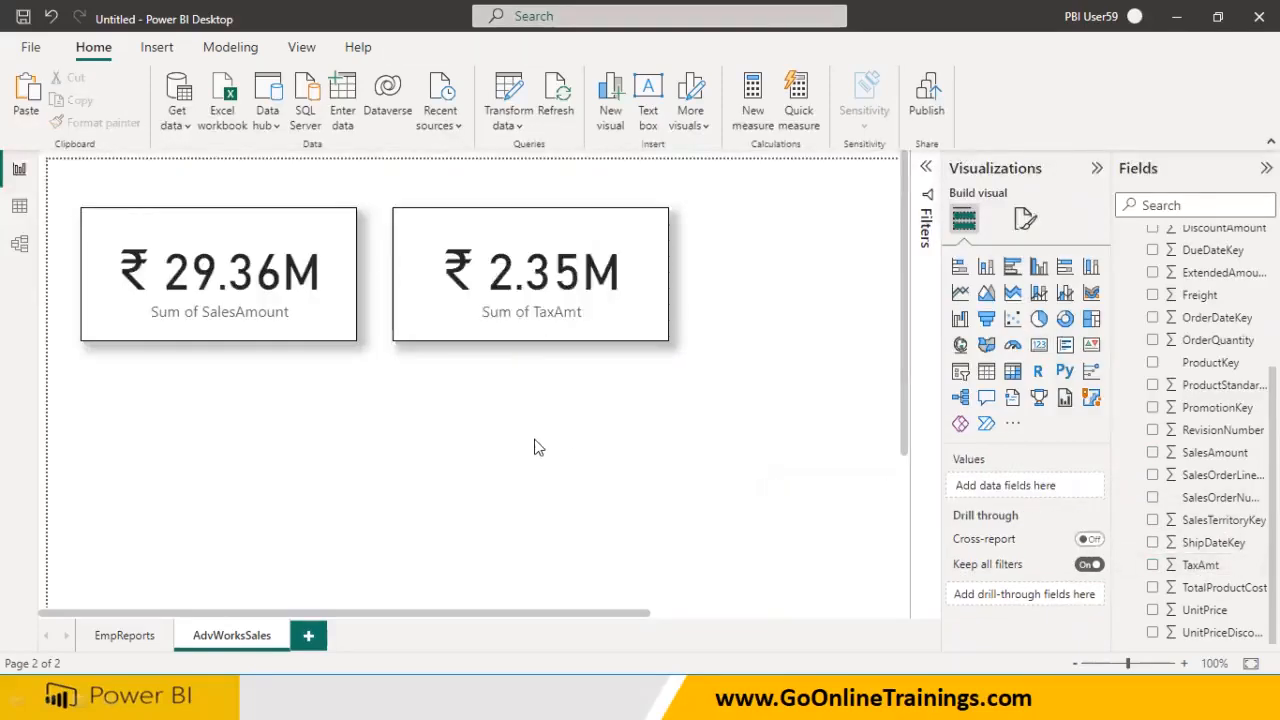
scroll(1168, 485, up, 3)
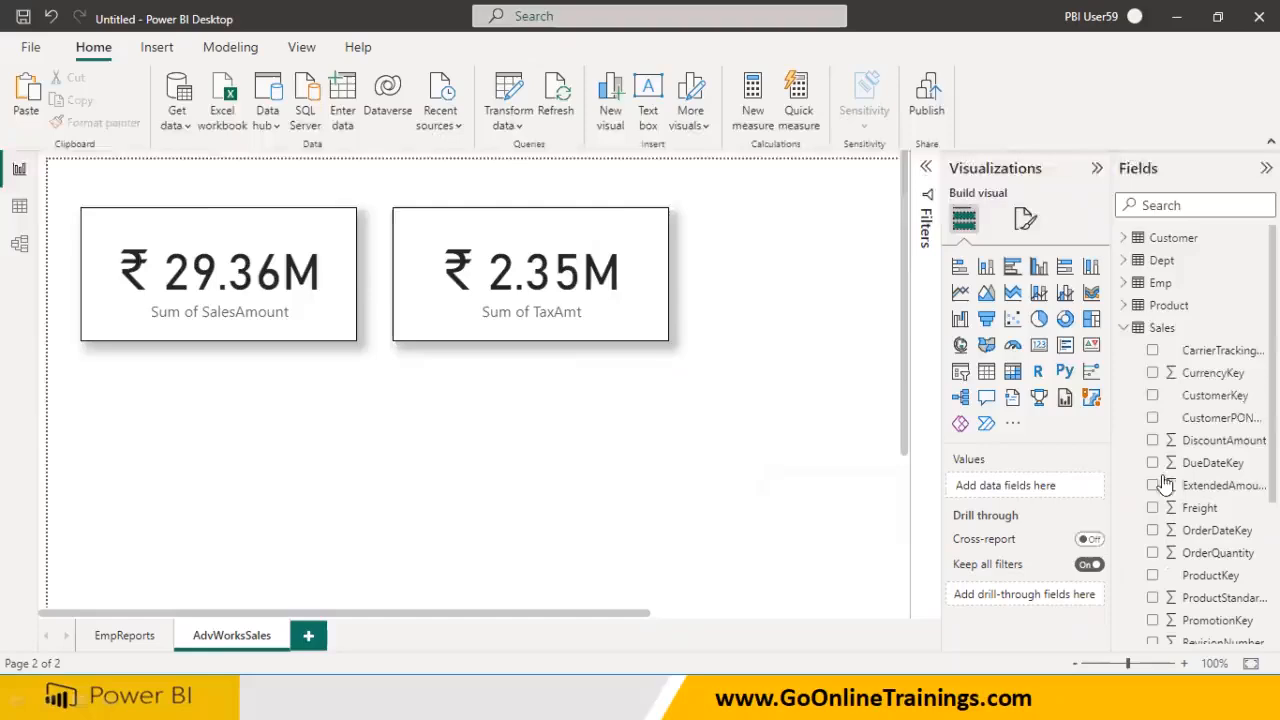
click(1124, 328)
click(1126, 306)
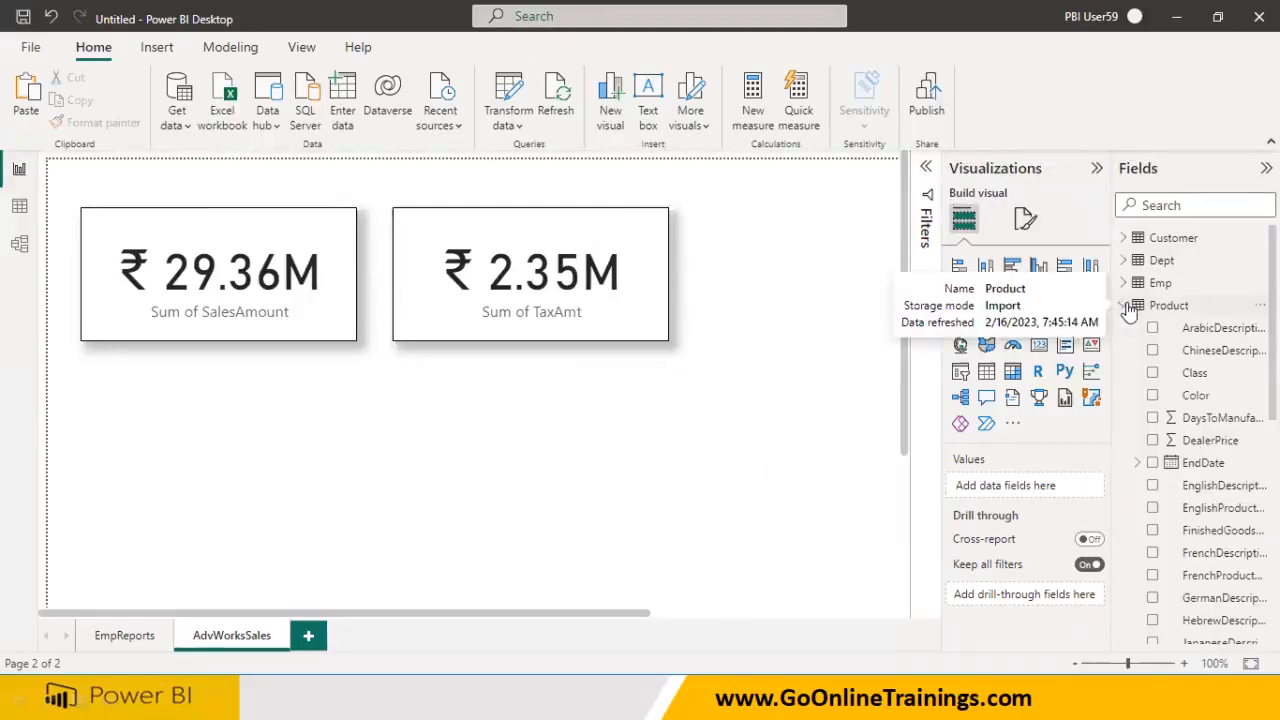
Place an empty table visual below the cards and widen it
click(1126, 306)
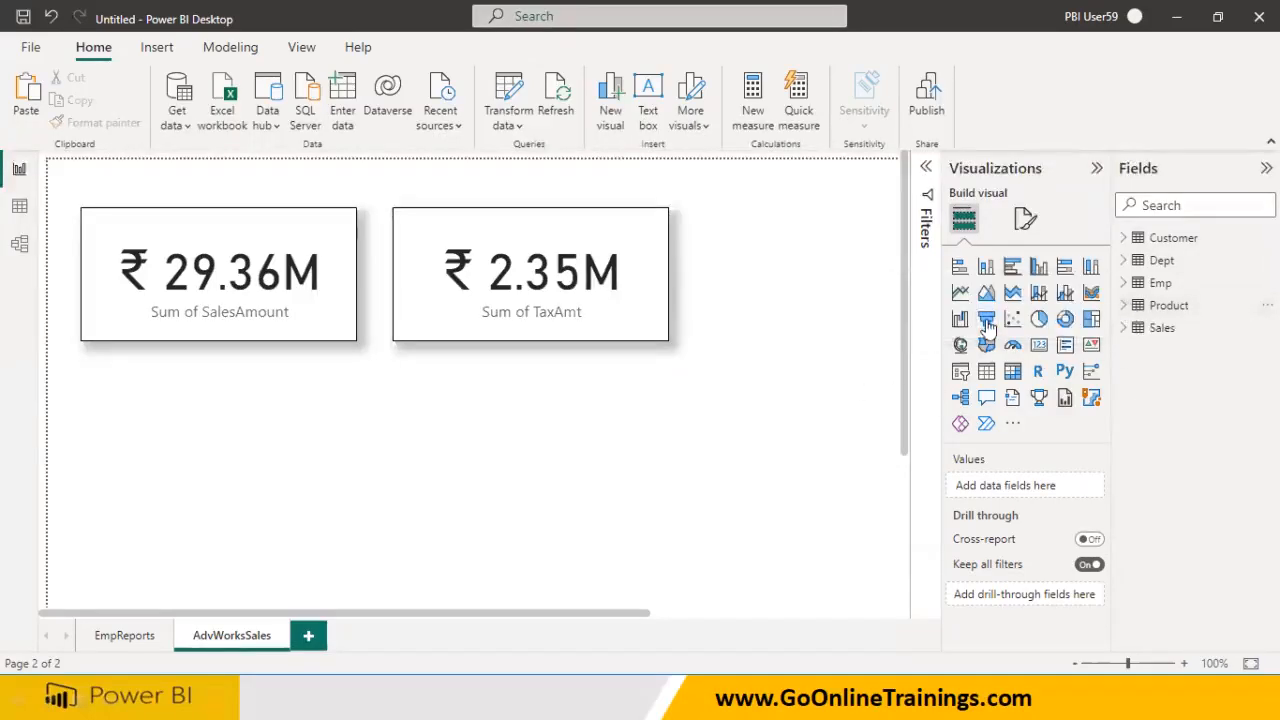
click(987, 381)
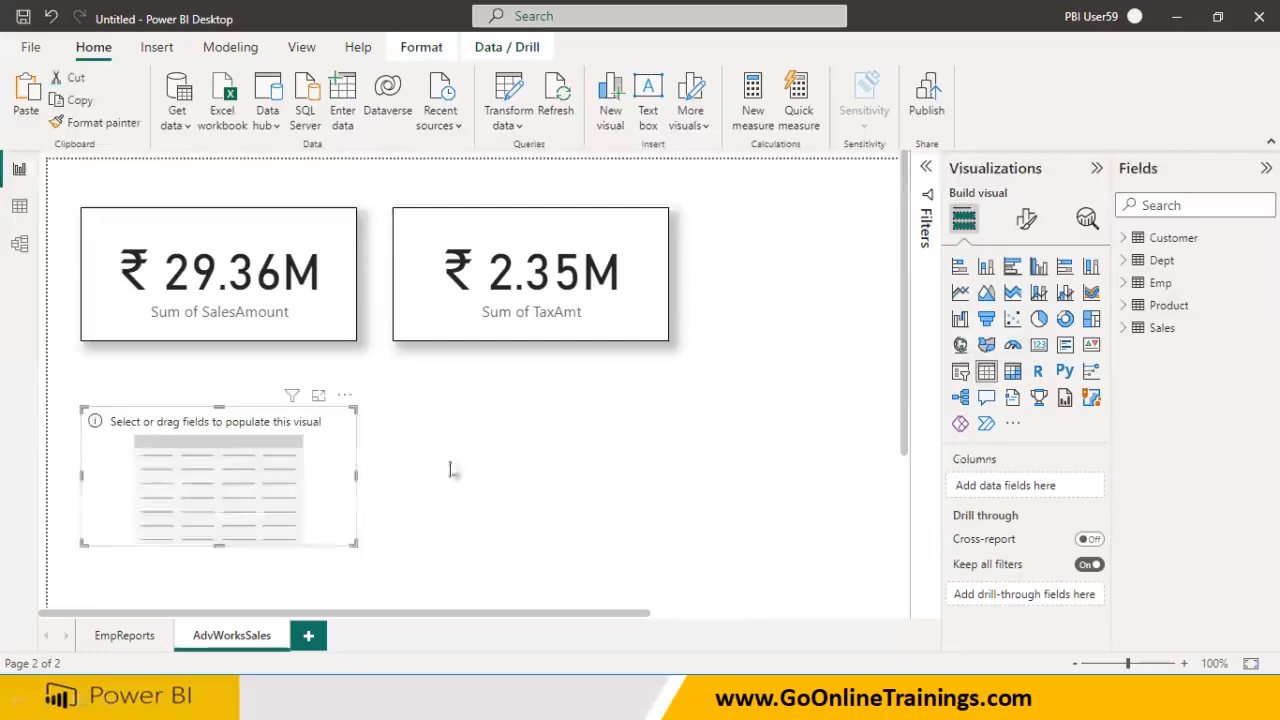
mouse_move(306, 491)
mouse_down()
mouse_move(349, 480)
mouse_move(315, 482)
mouse_up()
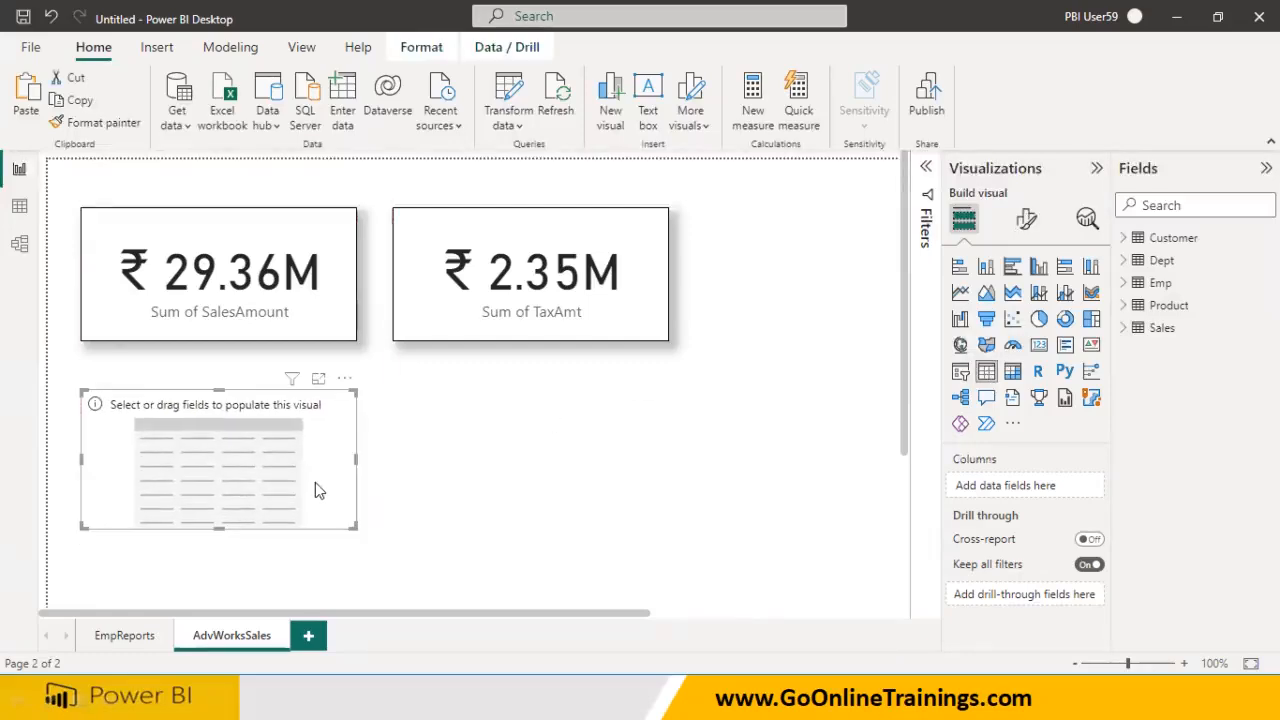
drag(348, 527, 647, 558)
Copy the SalesAmount card's border and shadow onto the table with Format painter
click(280, 308)
click(100, 122)
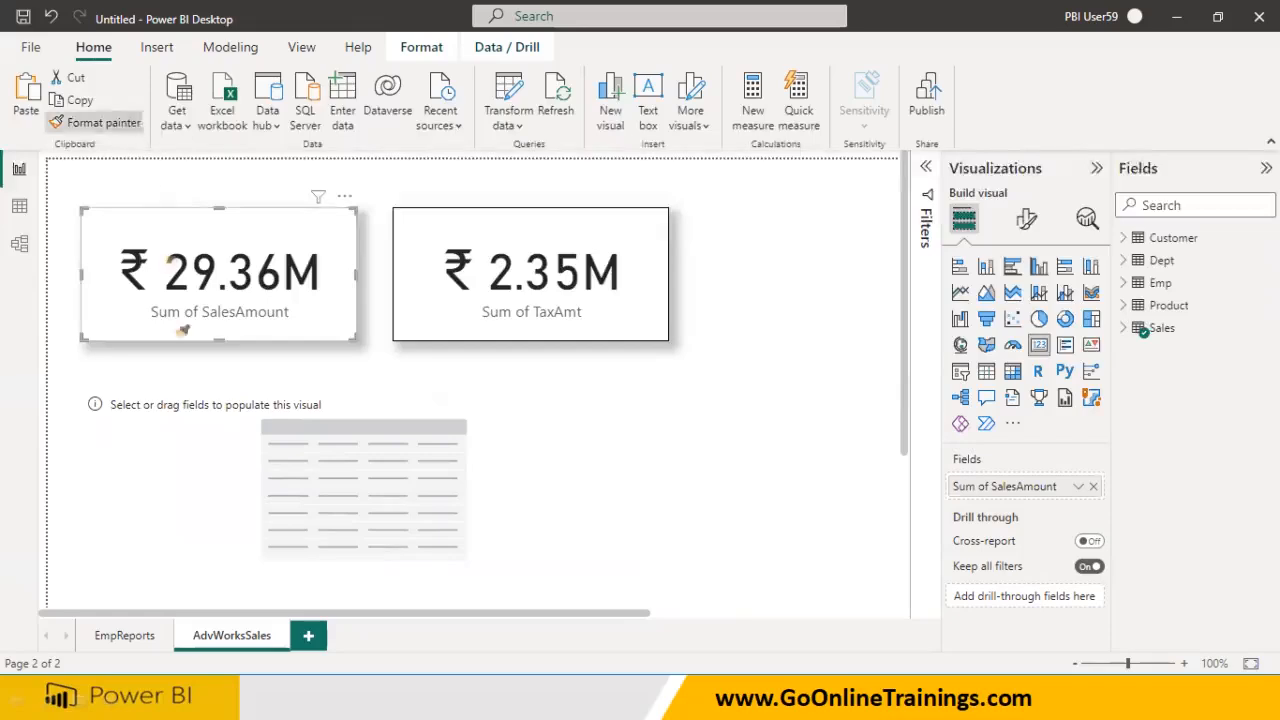
click(200, 455)
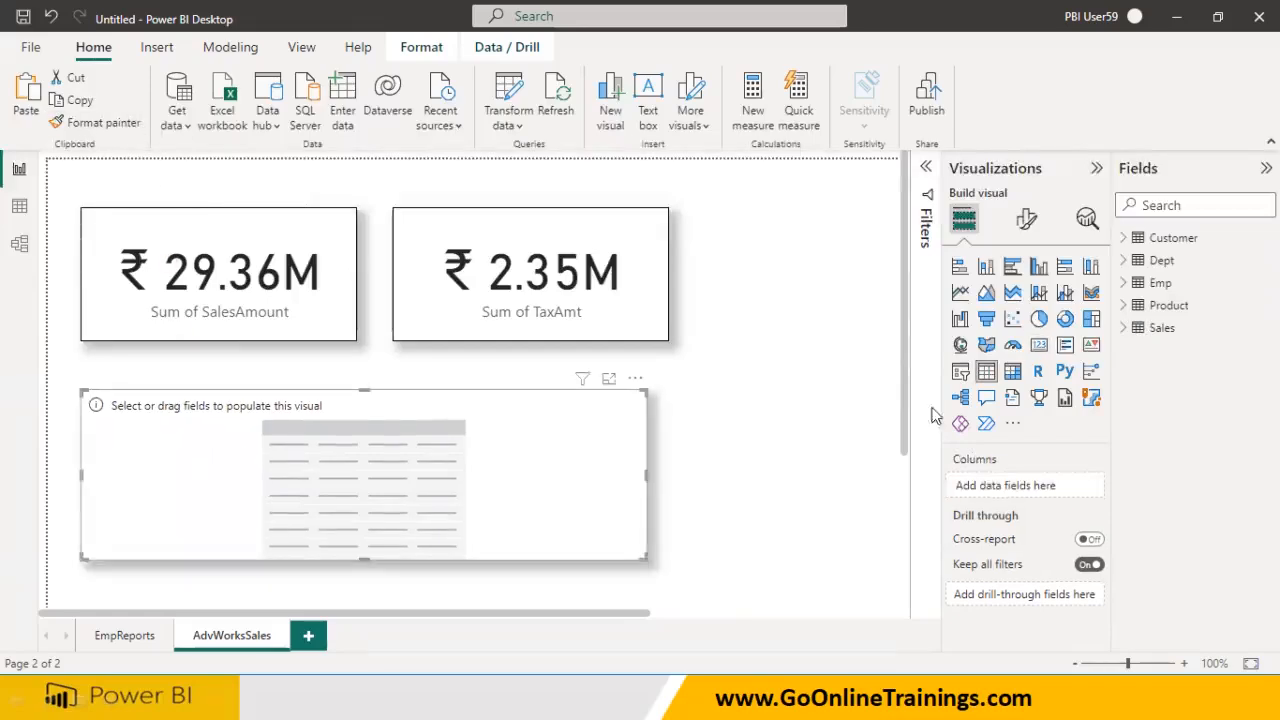
click(1123, 305)
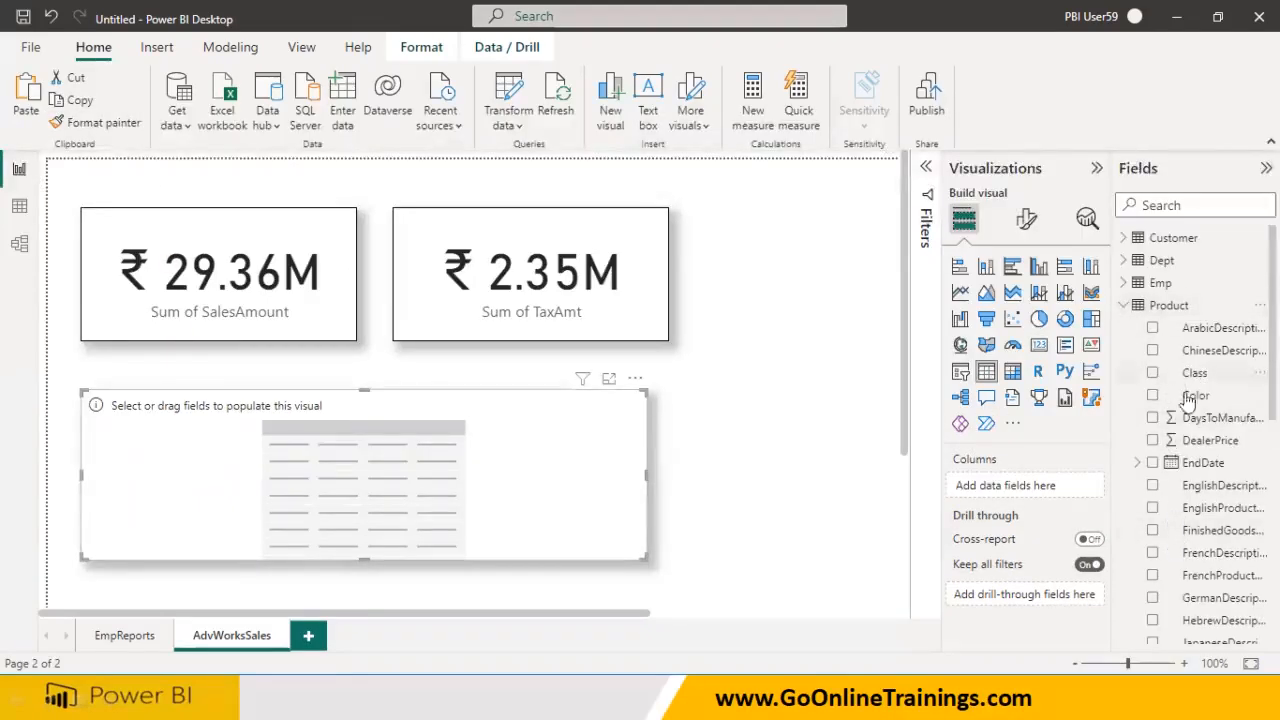
scroll(1208, 488, down, 5)
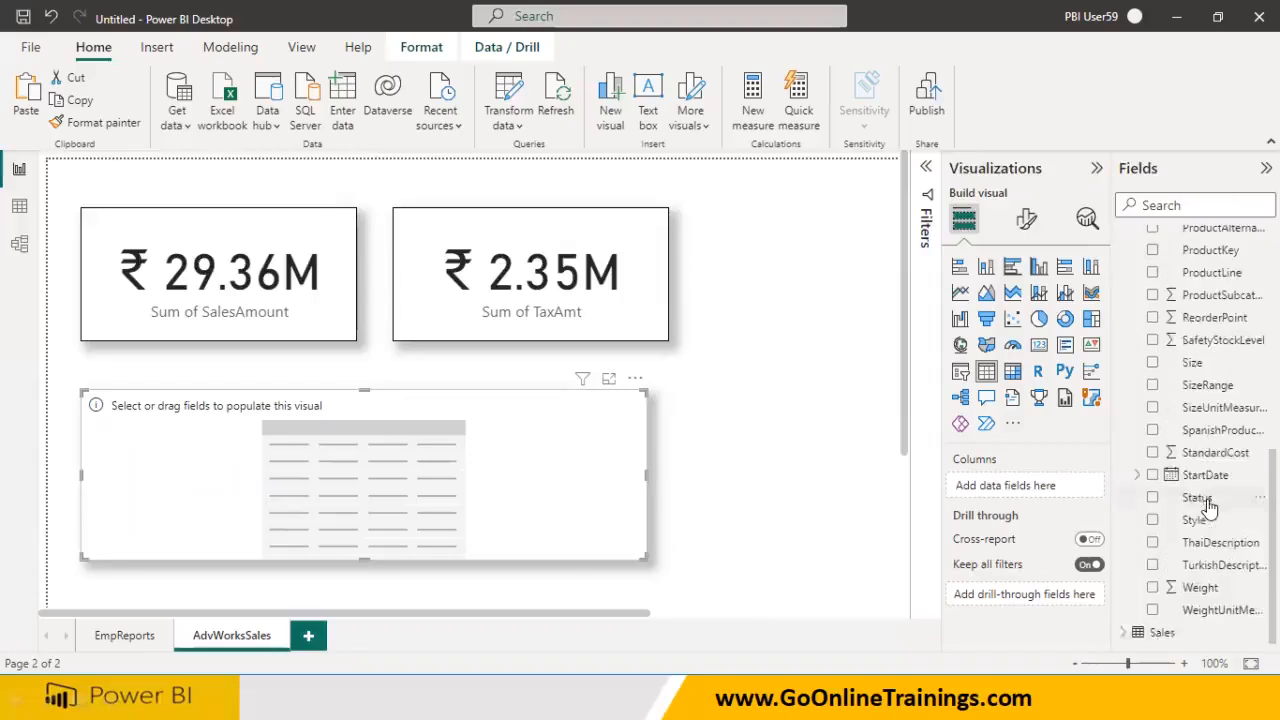
scroll(1206, 480, up, 5)
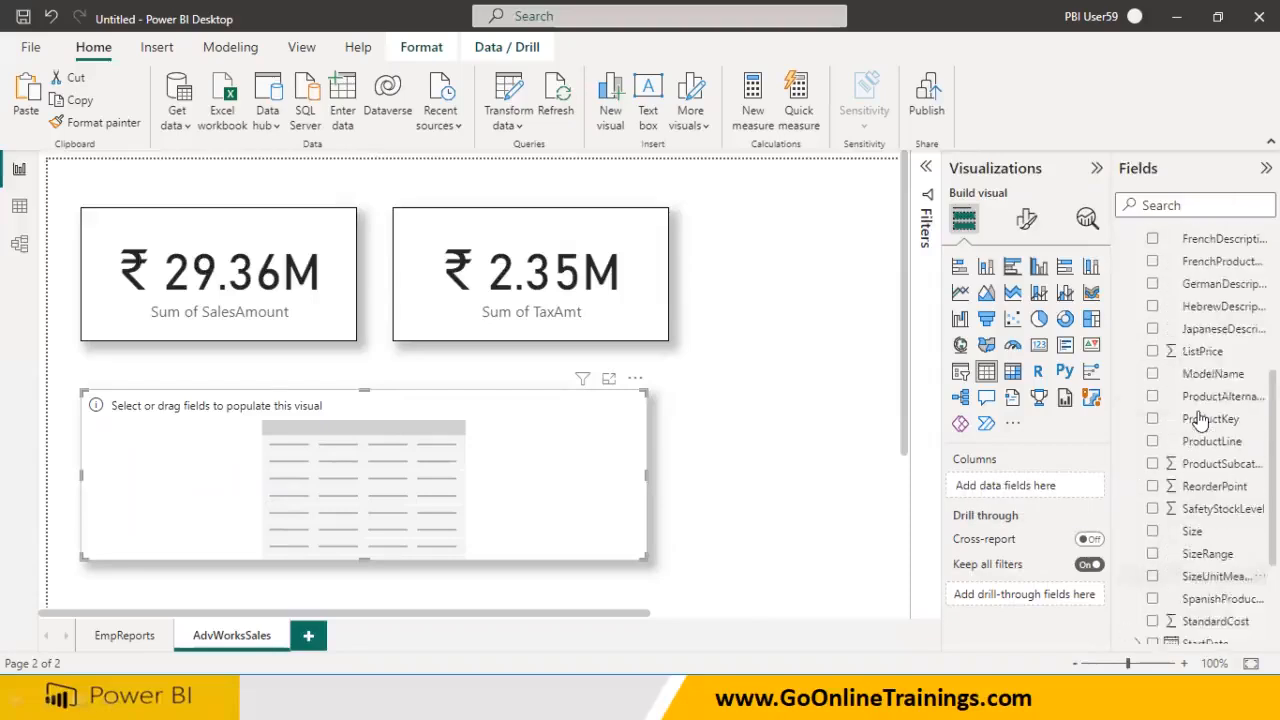
scroll(1200, 420, up, 3)
scroll(1195, 440, up, 1)
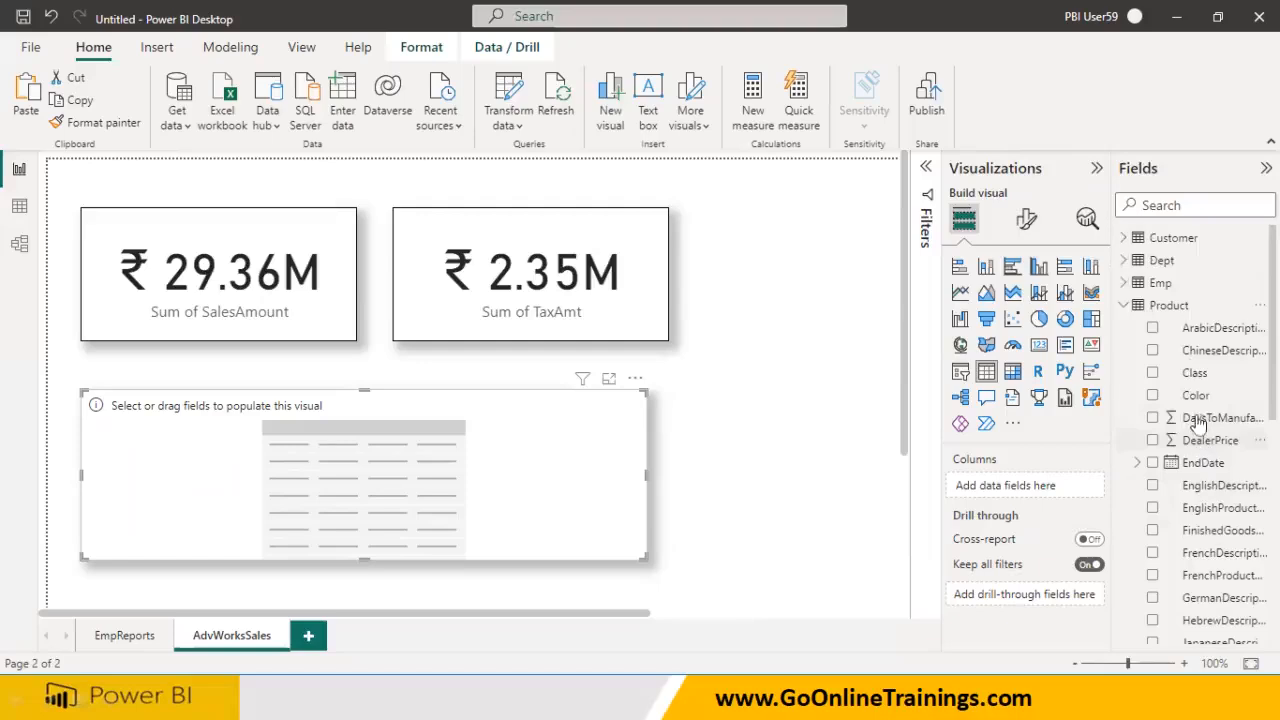
Add Color and ProductKey columns to the table, with ProductKey placed first
click(1152, 395)
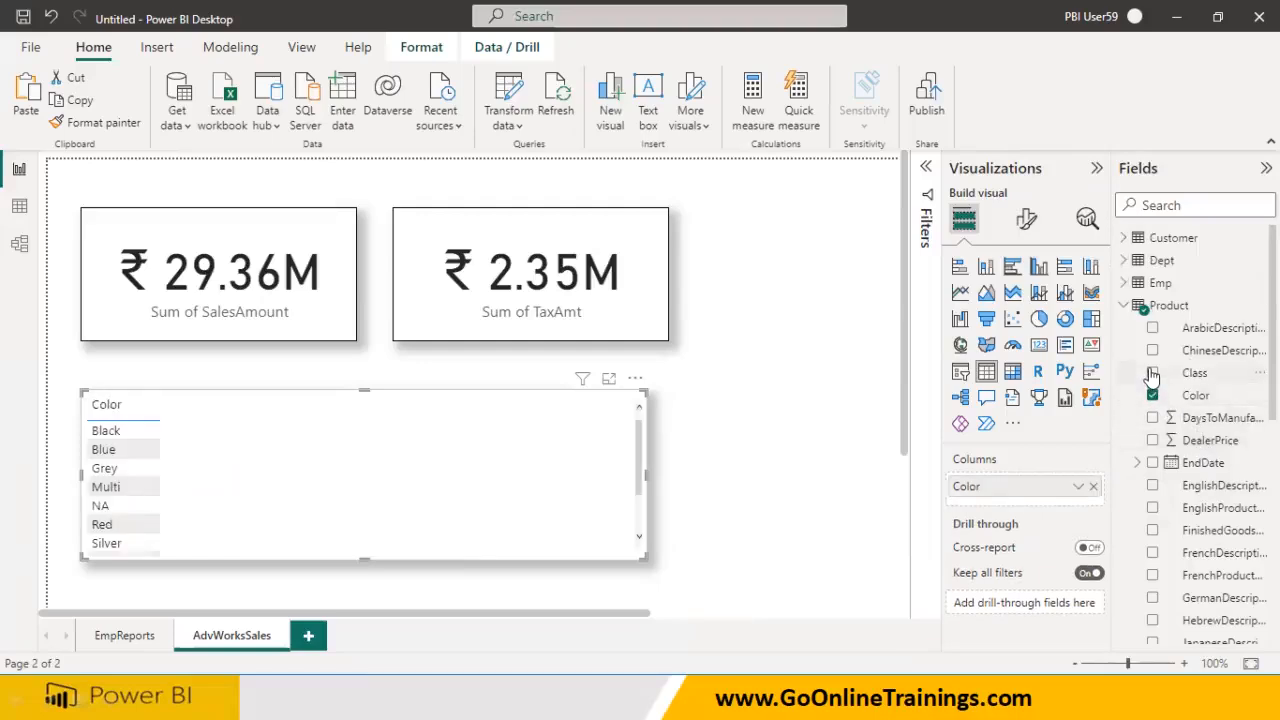
click(1152, 373)
click(1152, 373)
scroll(1180, 455, down, 1)
scroll(1180, 457, down, 1)
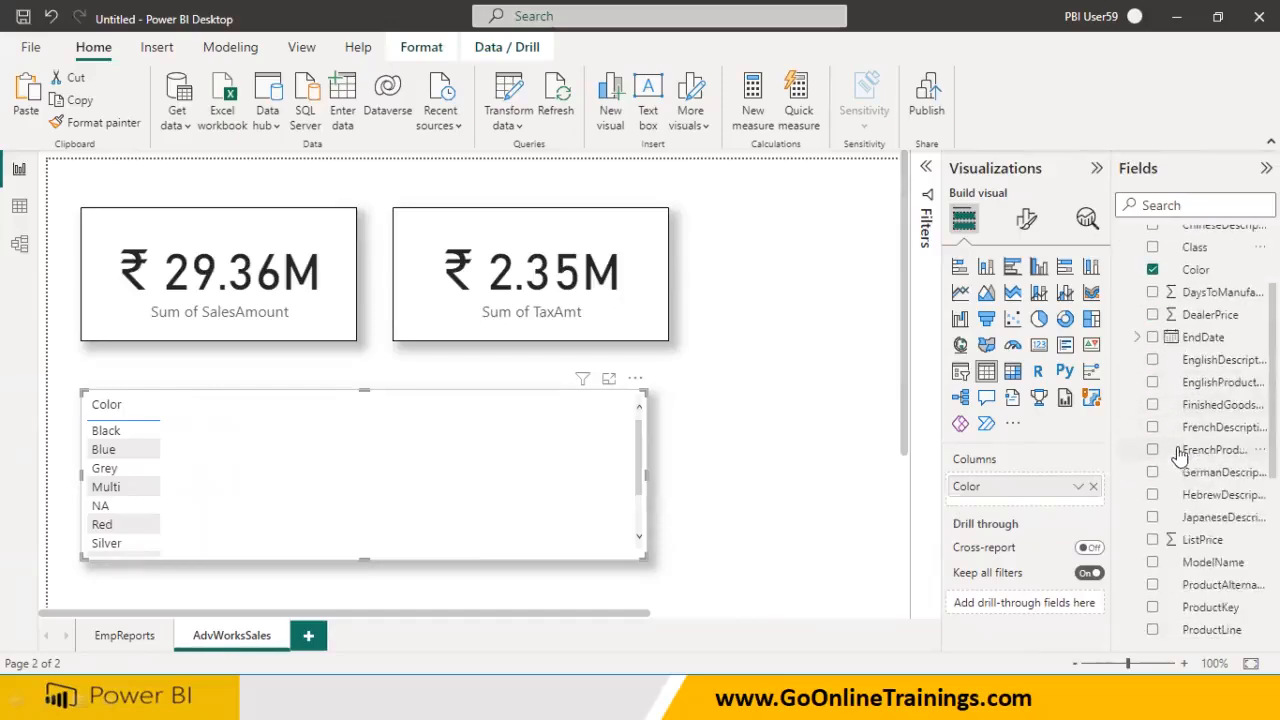
click(1152, 607)
mouse_move(1025, 510)
mouse_down()
mouse_move(1037, 518)
mouse_move(1035, 488)
mouse_up()
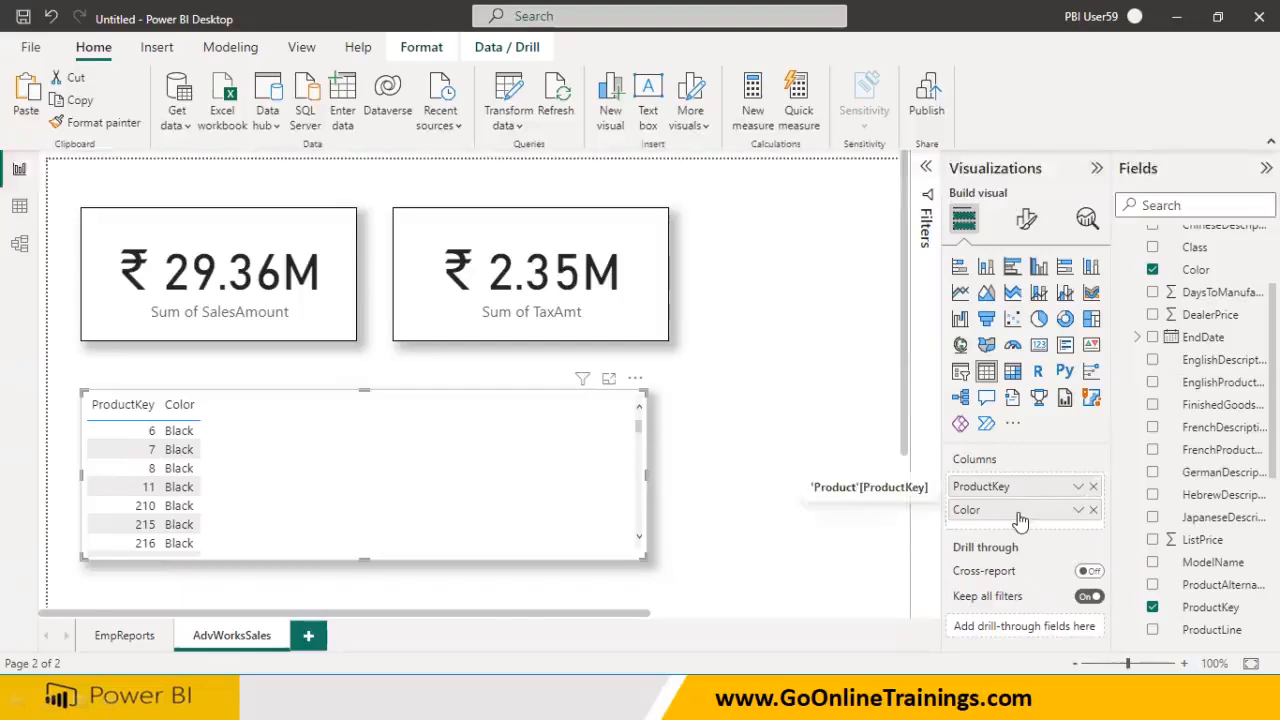
Try the ProductLine, Size, SizeRange, Style and Status columns, removing each again
scroll(1225, 525, down, 3)
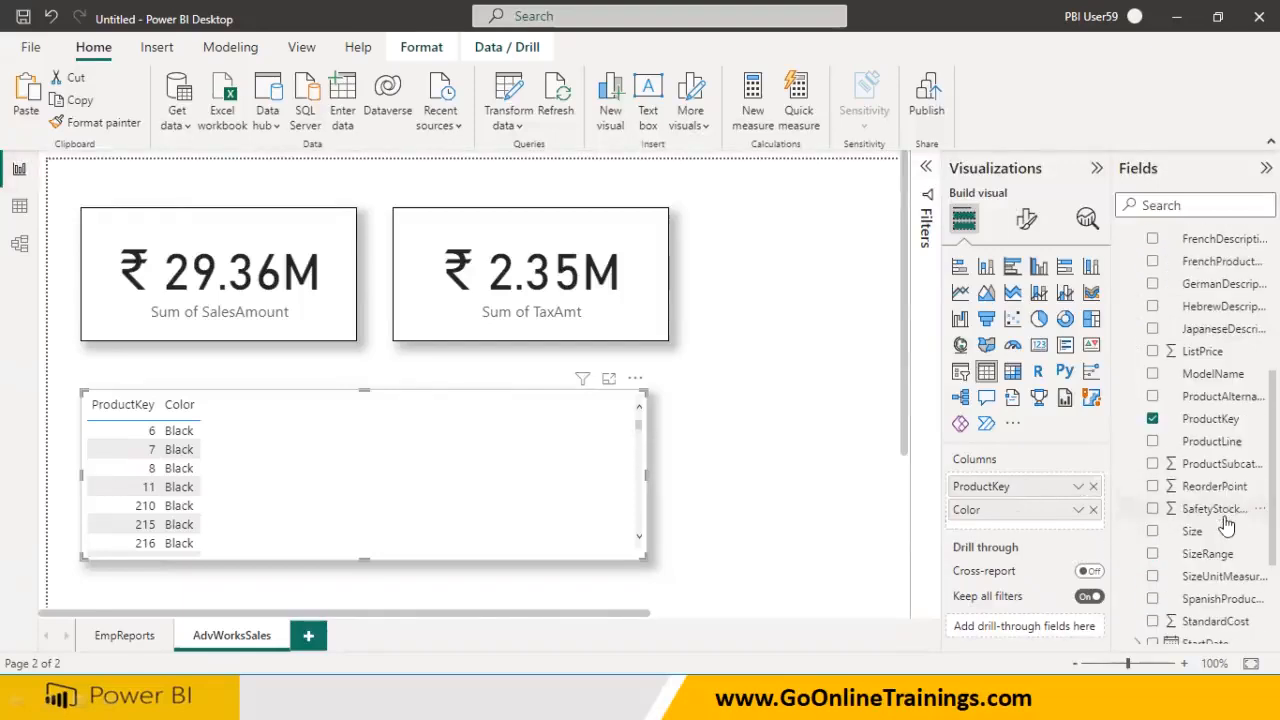
click(1153, 442)
click(1153, 441)
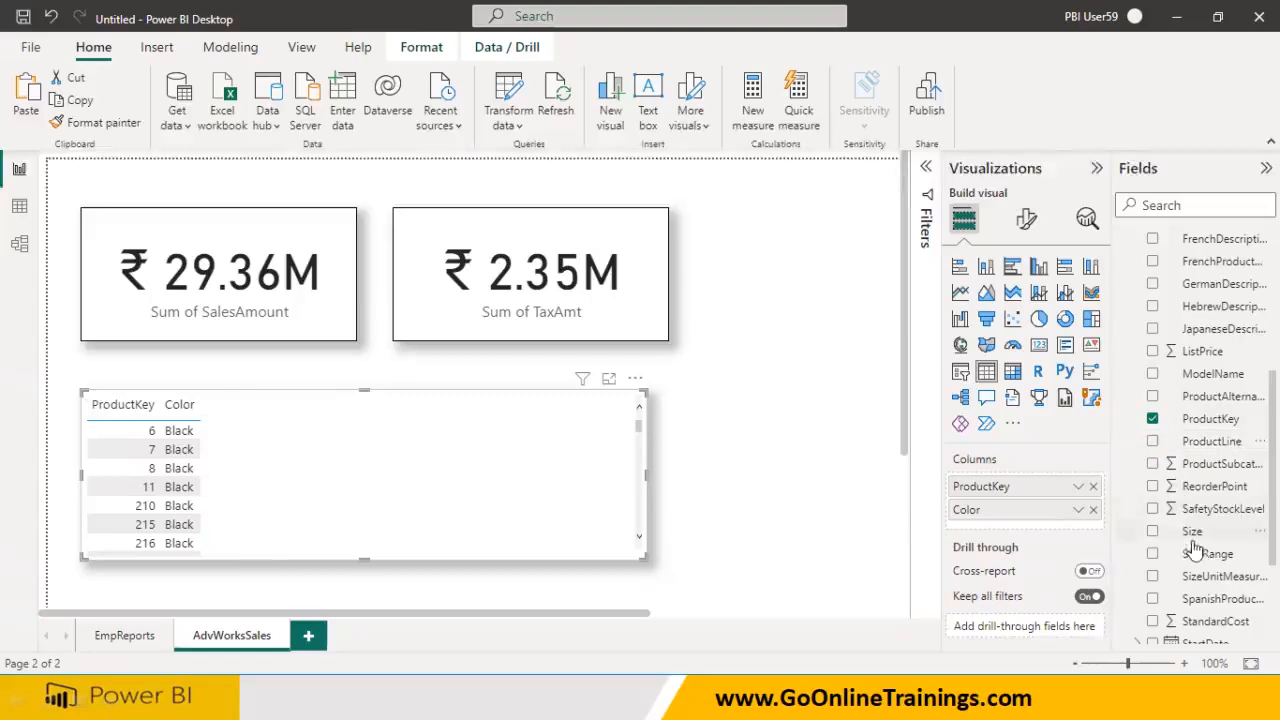
click(1152, 531)
click(1152, 531)
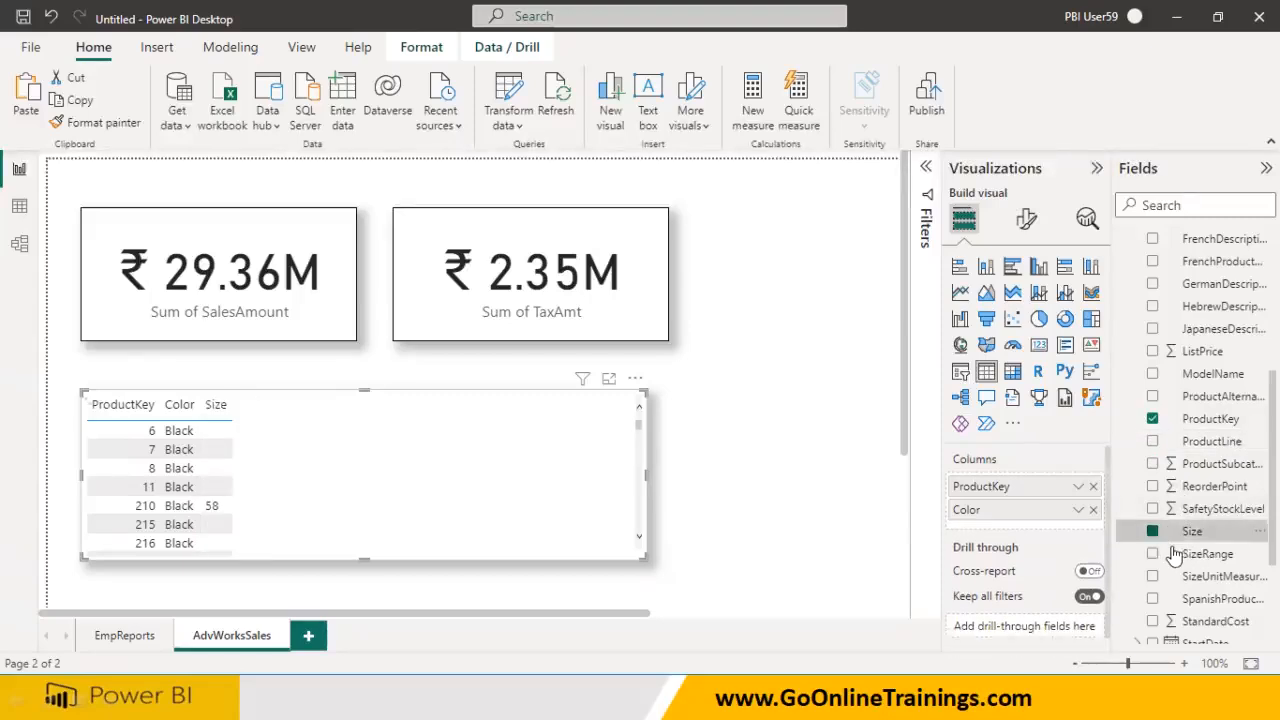
scroll(1153, 525, down, 3)
click(1153, 492)
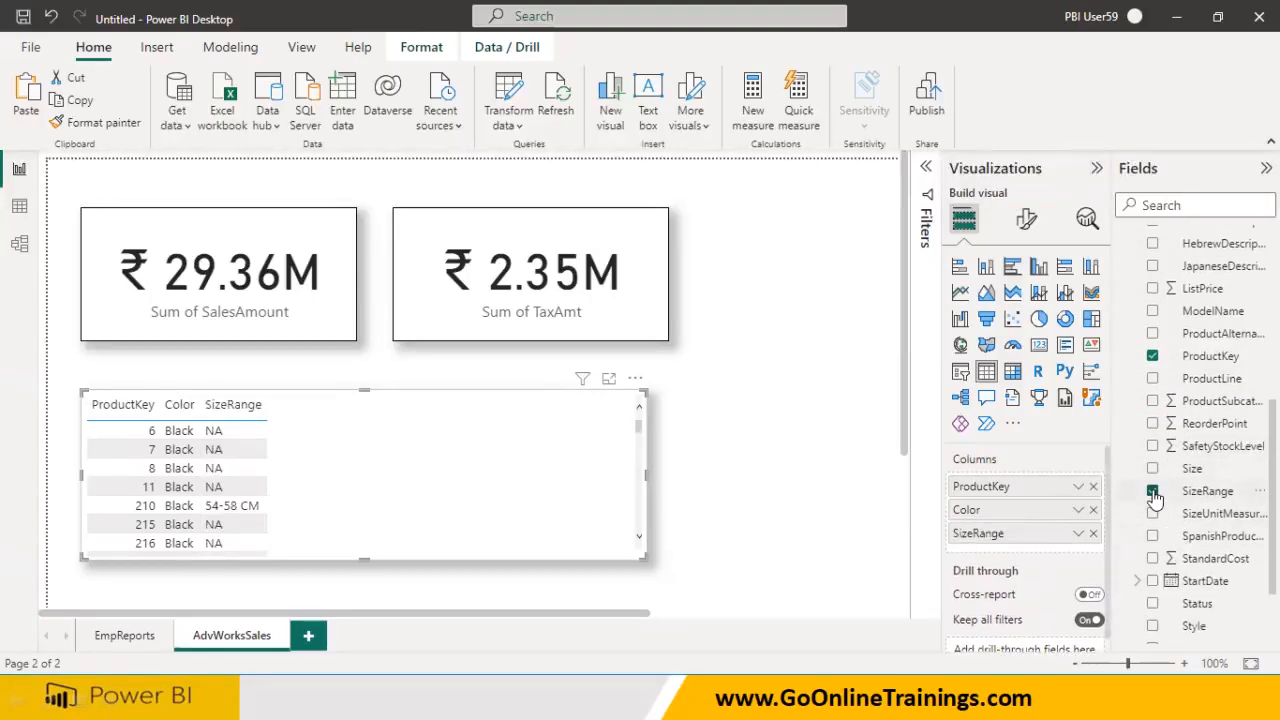
click(1153, 492)
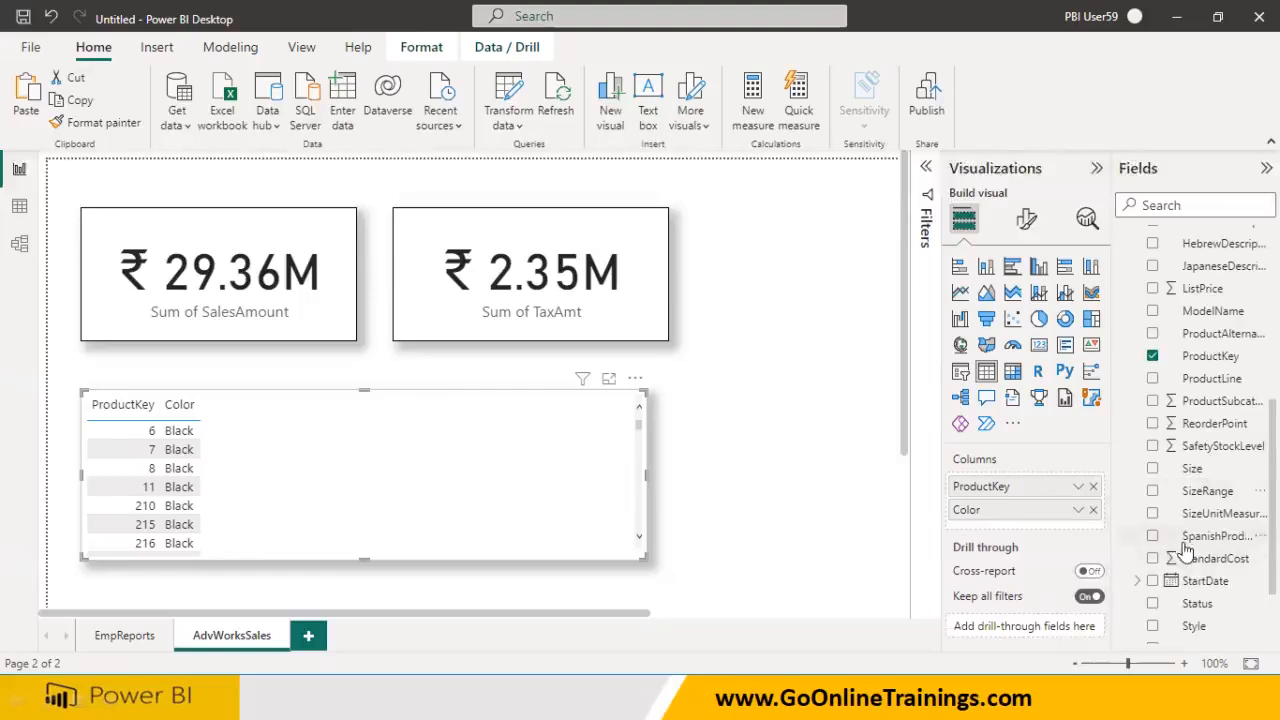
scroll(1185, 550, down, 3)
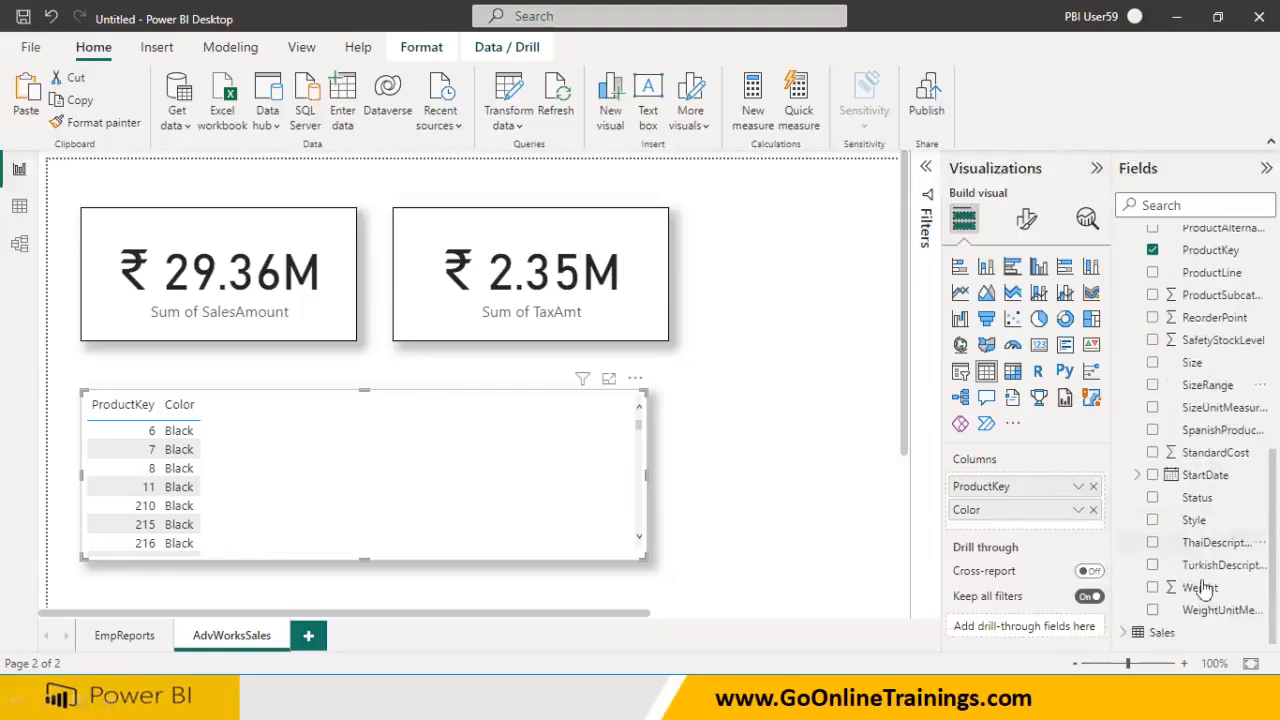
click(1154, 521)
click(1153, 499)
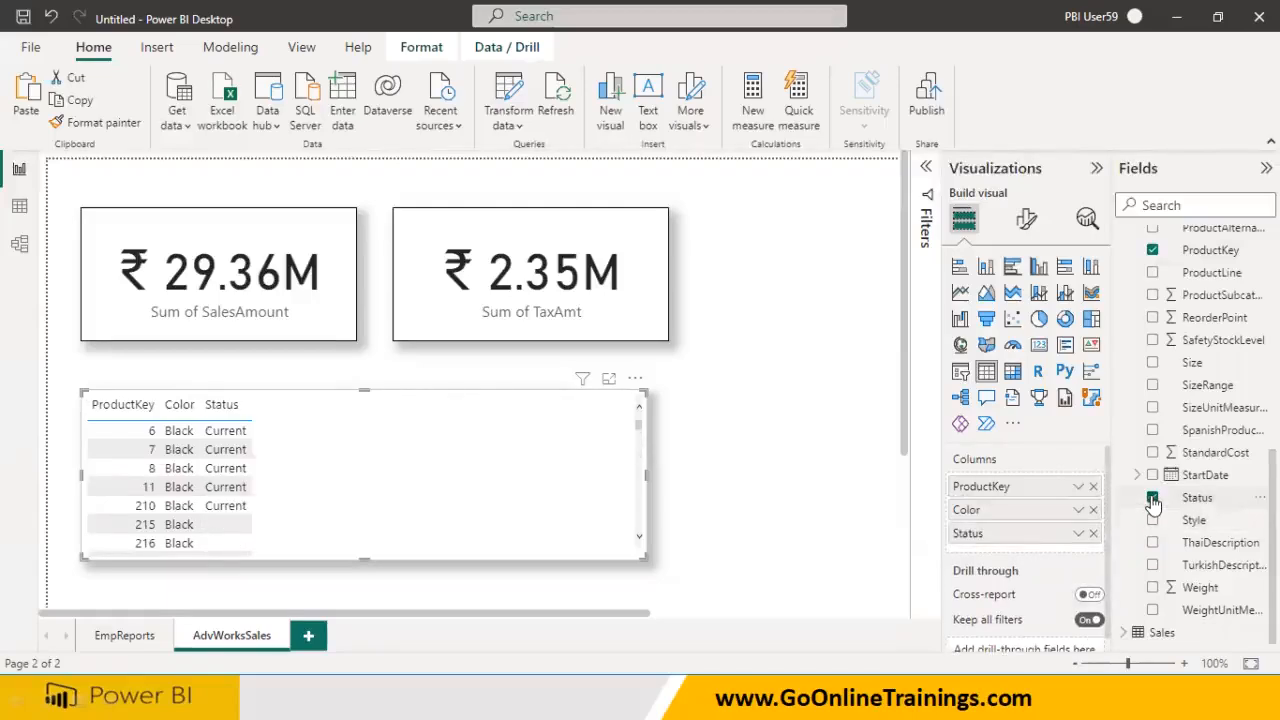
click(1153, 499)
Add Class and EnglishProductName columns, with EnglishProductName placed before Class
scroll(1200, 485, up, 5)
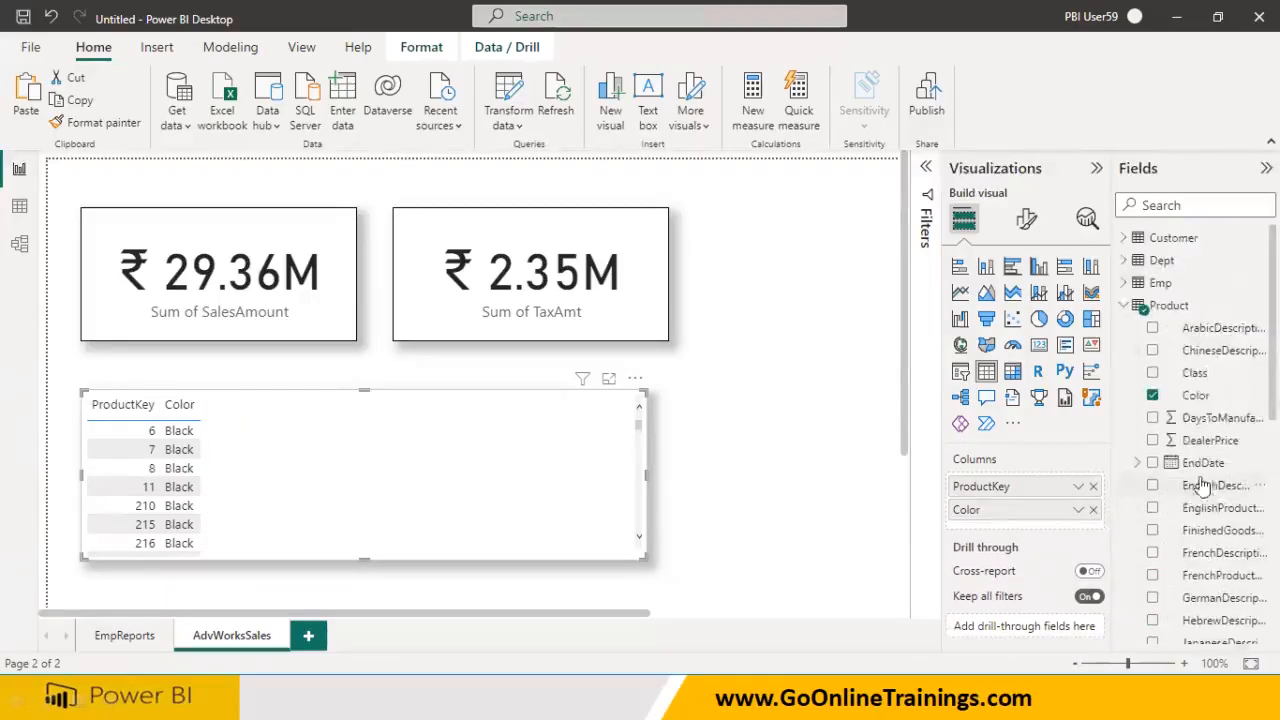
click(1153, 374)
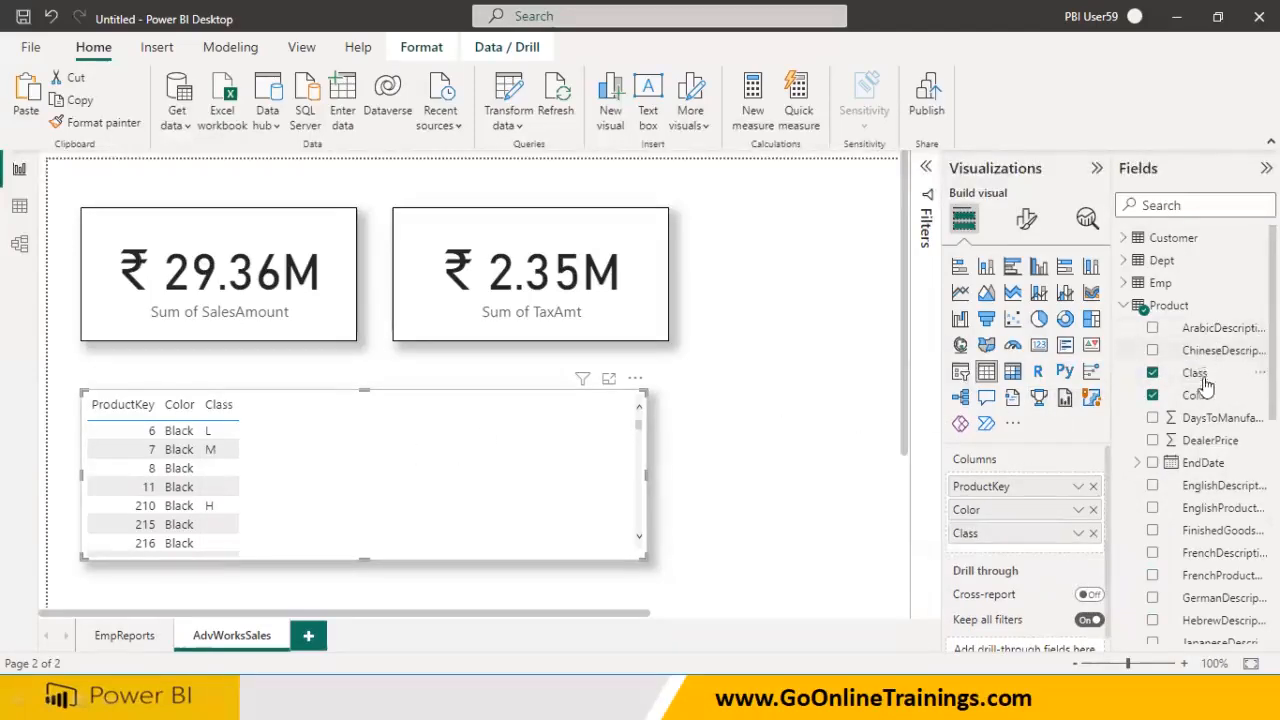
click(1151, 487)
click(1152, 487)
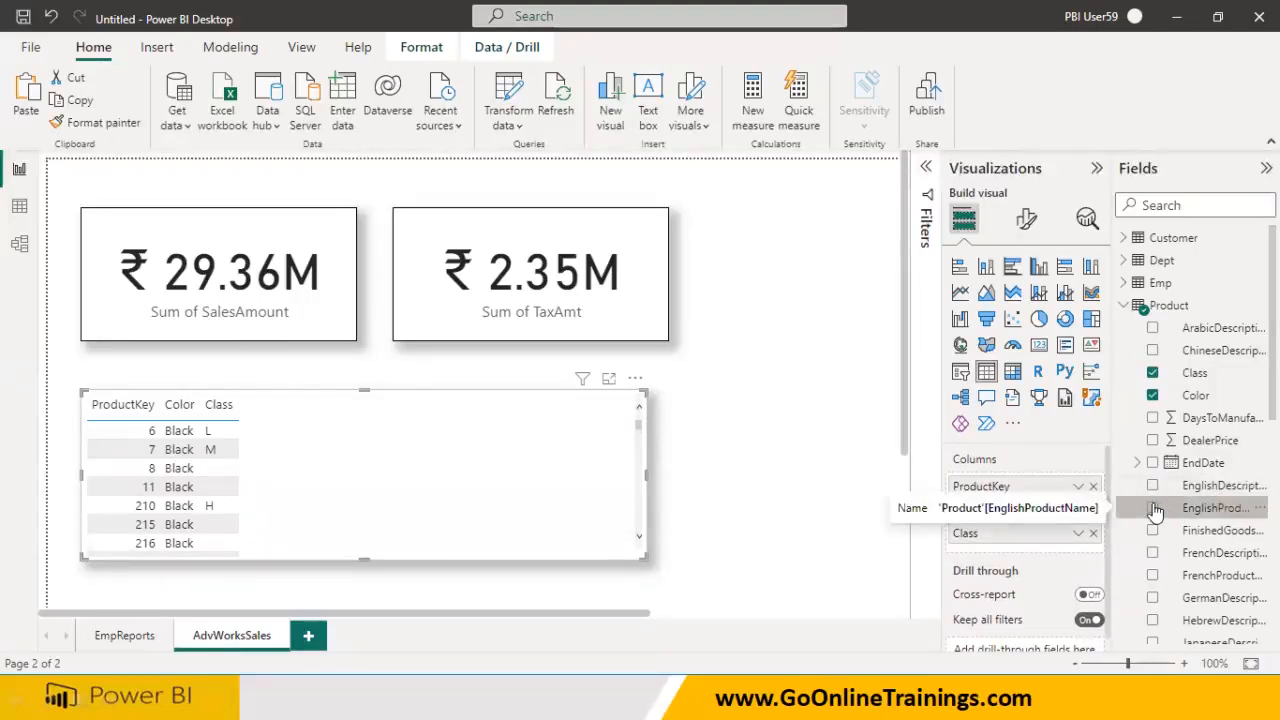
click(1152, 509)
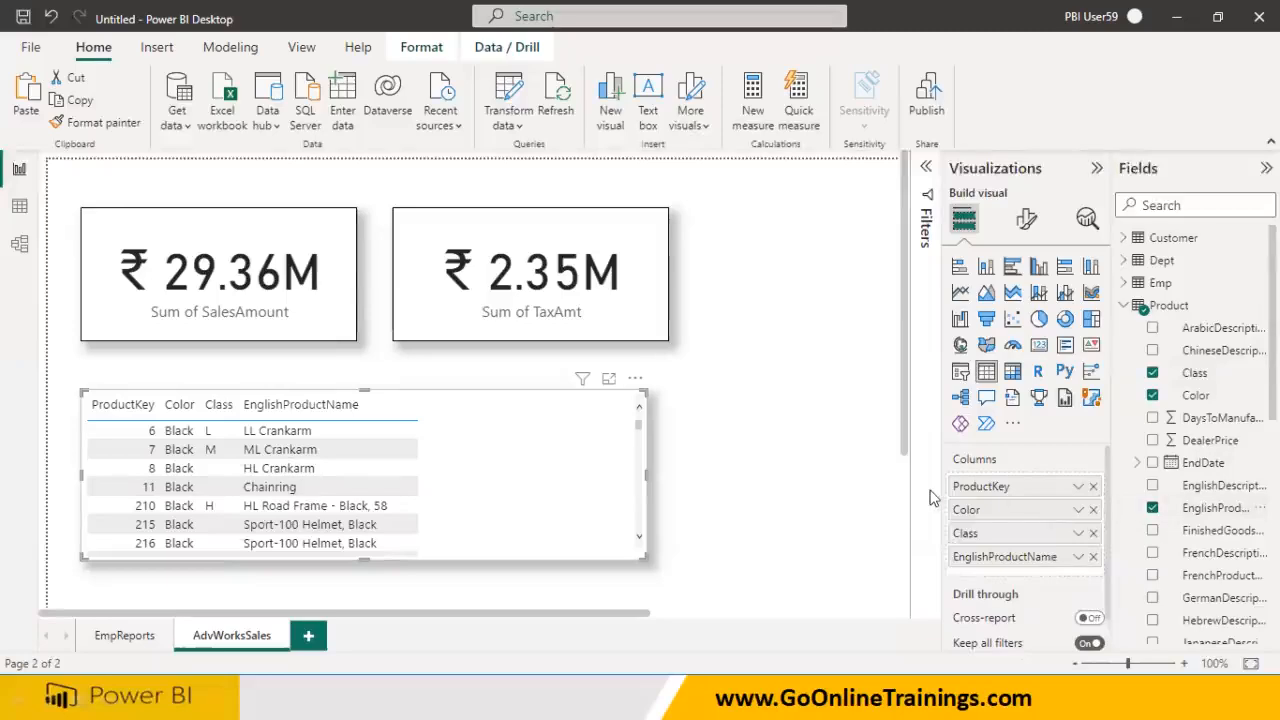
drag(1015, 567, 1005, 502)
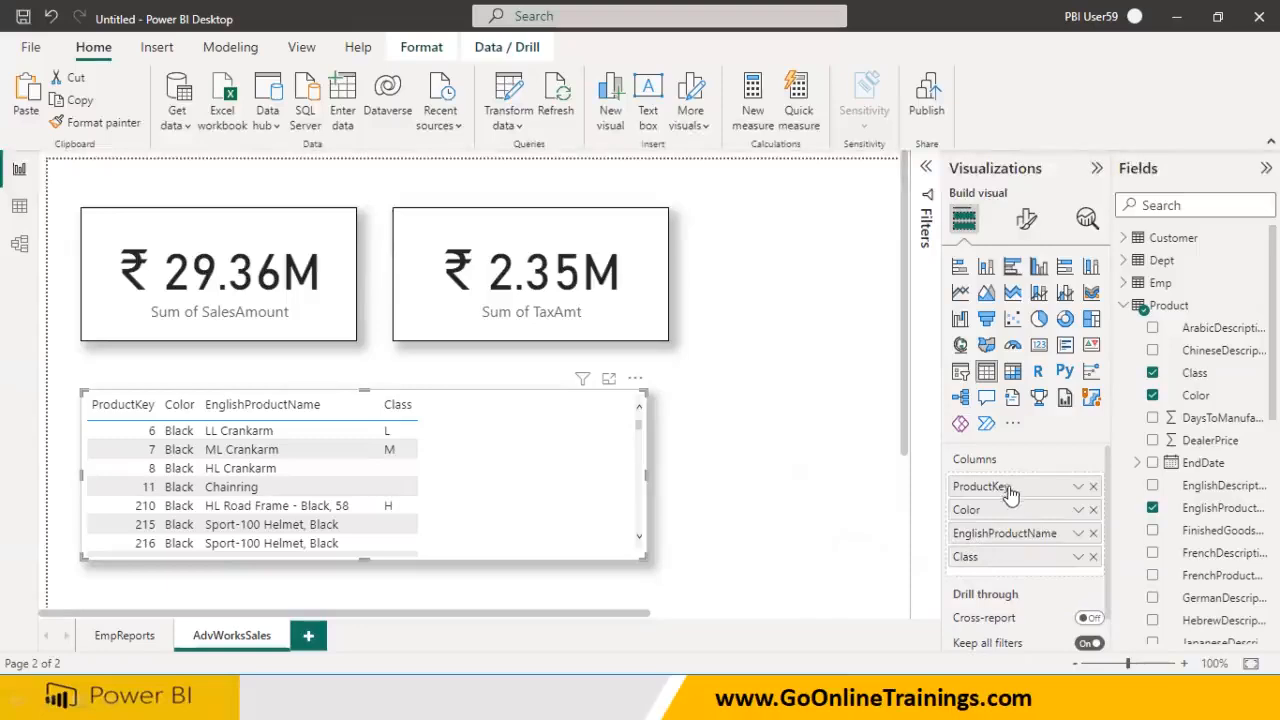
Add Sum of SalesAmount and Sum of TaxAmt columns from the Sales table to the table
click(1125, 306)
click(1125, 328)
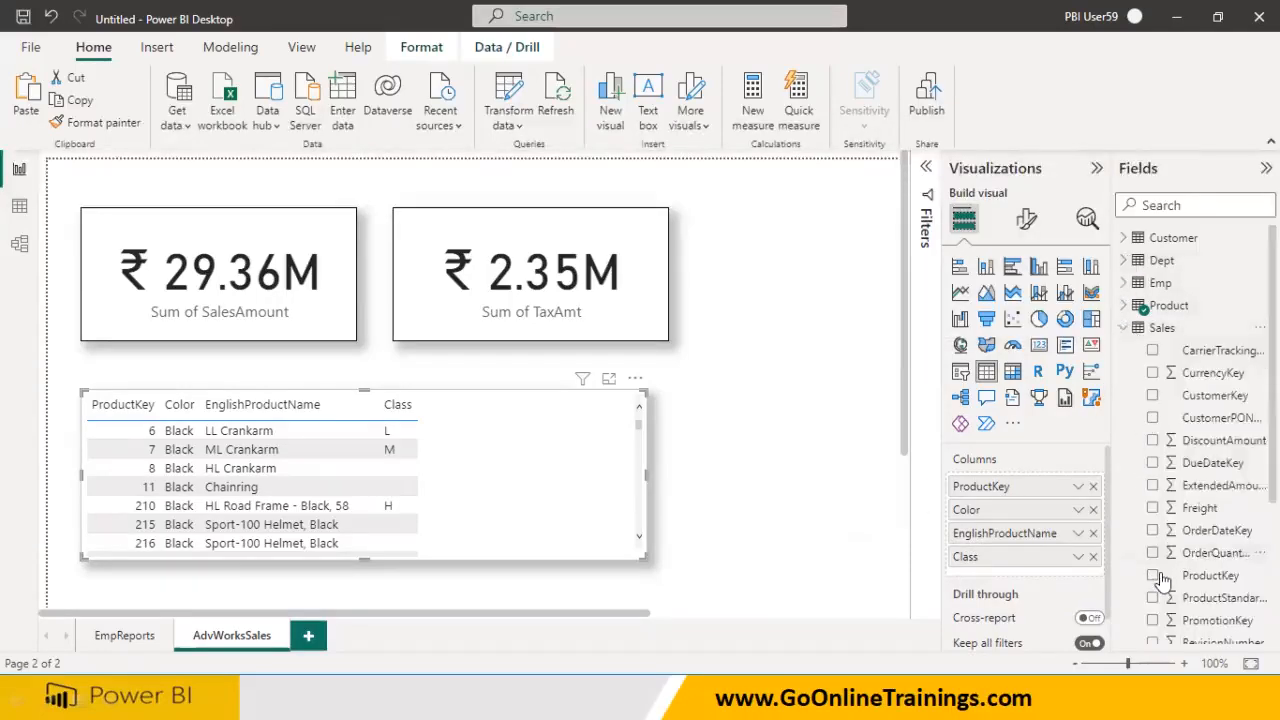
scroll(1160, 575, down, 4)
drag(1195, 452, 520, 455)
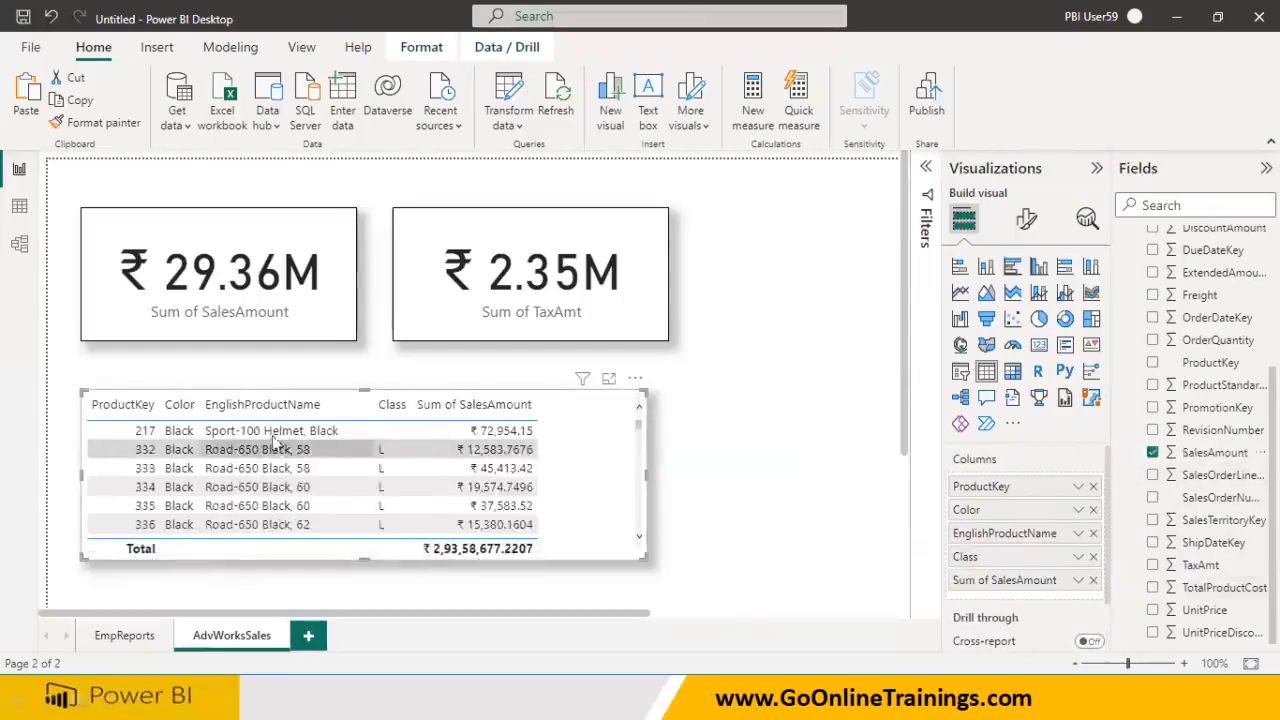
click(1153, 565)
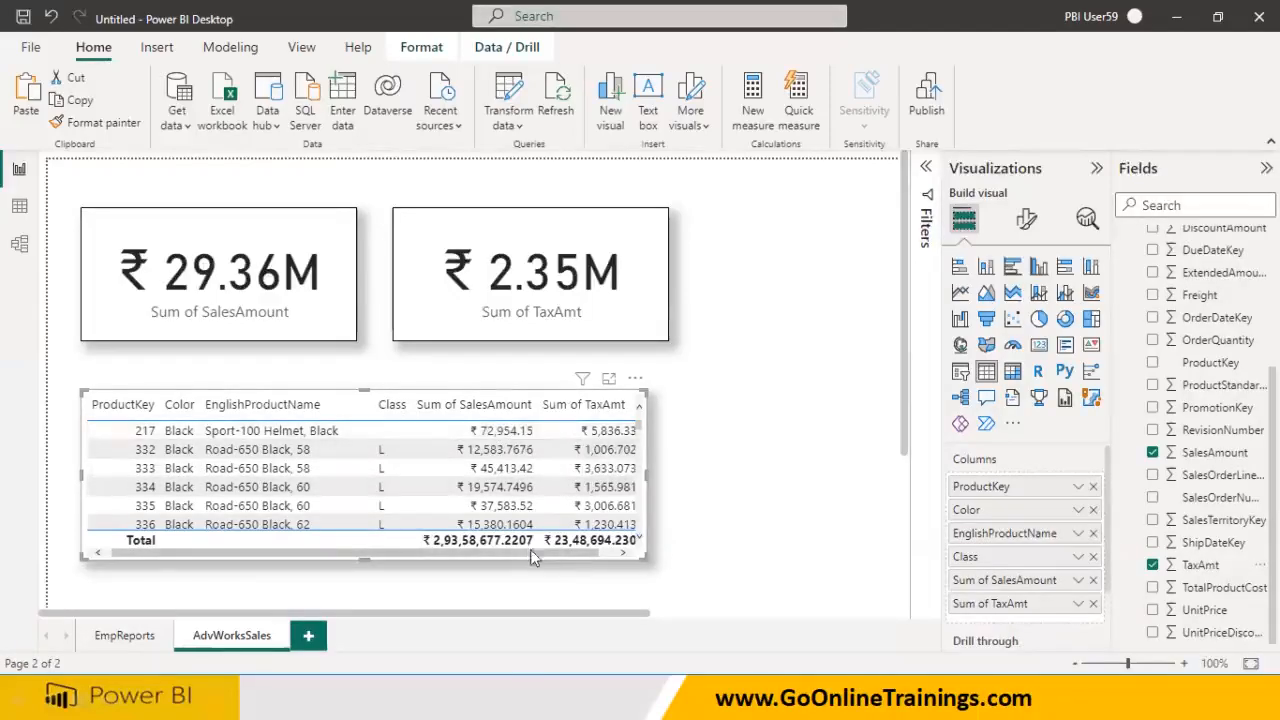
Widen the EnglishProductName column and enlarge the table visual to show more rows
drag(531, 552, 555, 552)
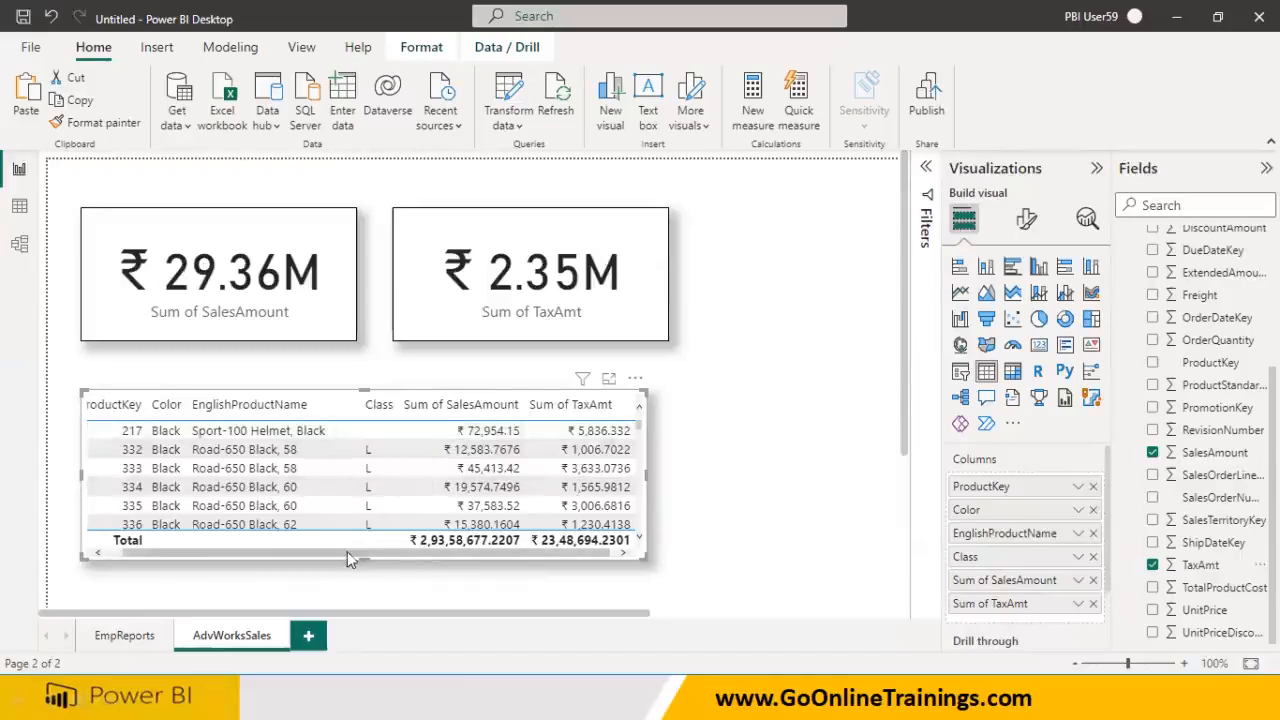
drag(645, 558, 750, 588)
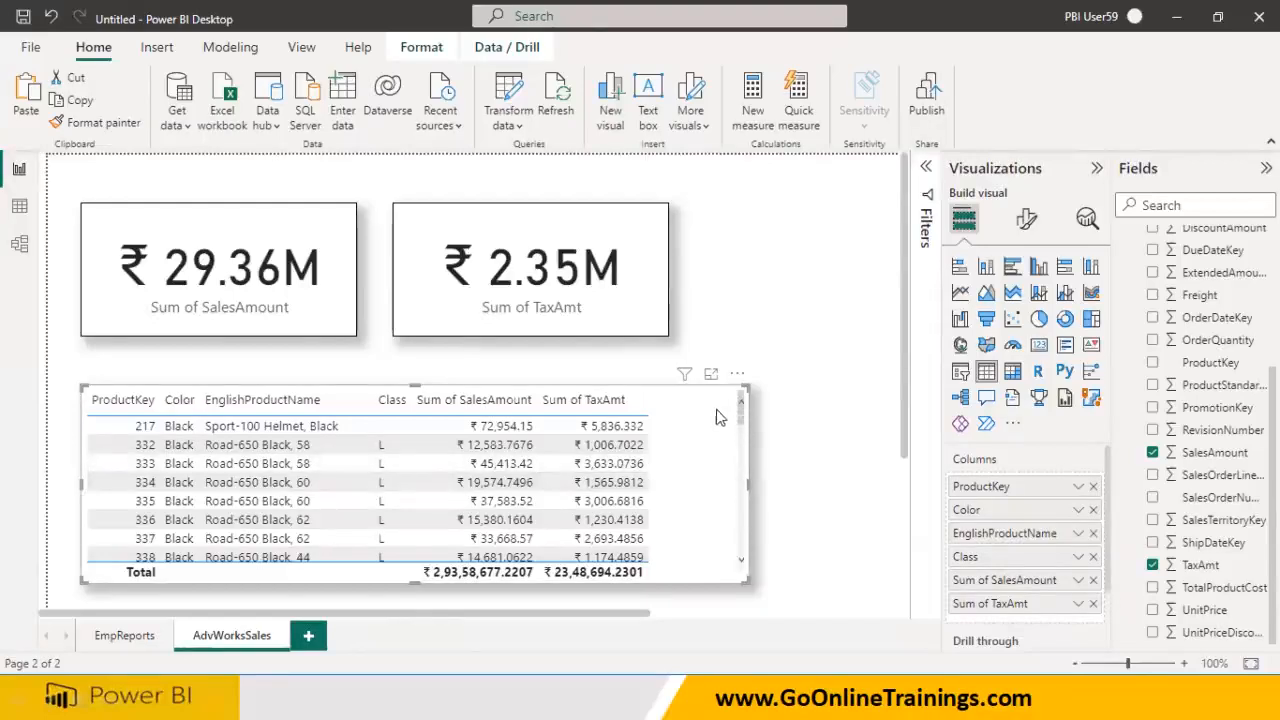
scroll(740, 411, up, 1)
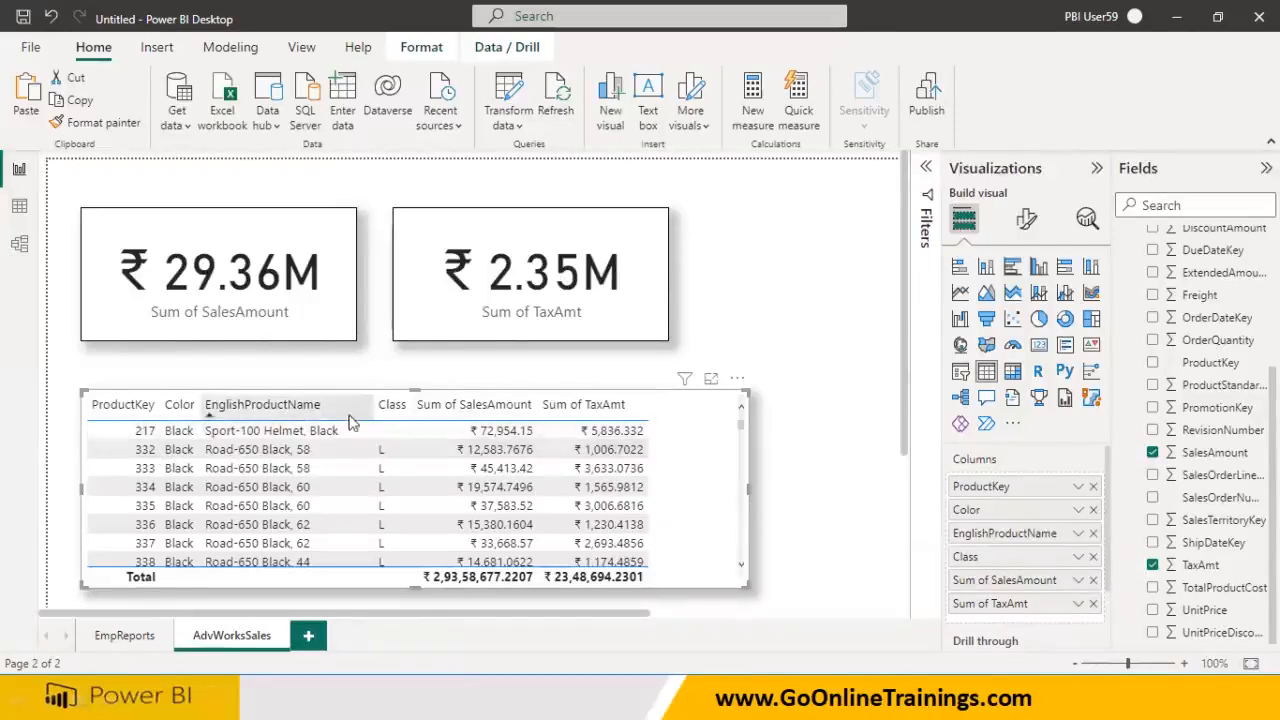
drag(390, 413, 440, 413)
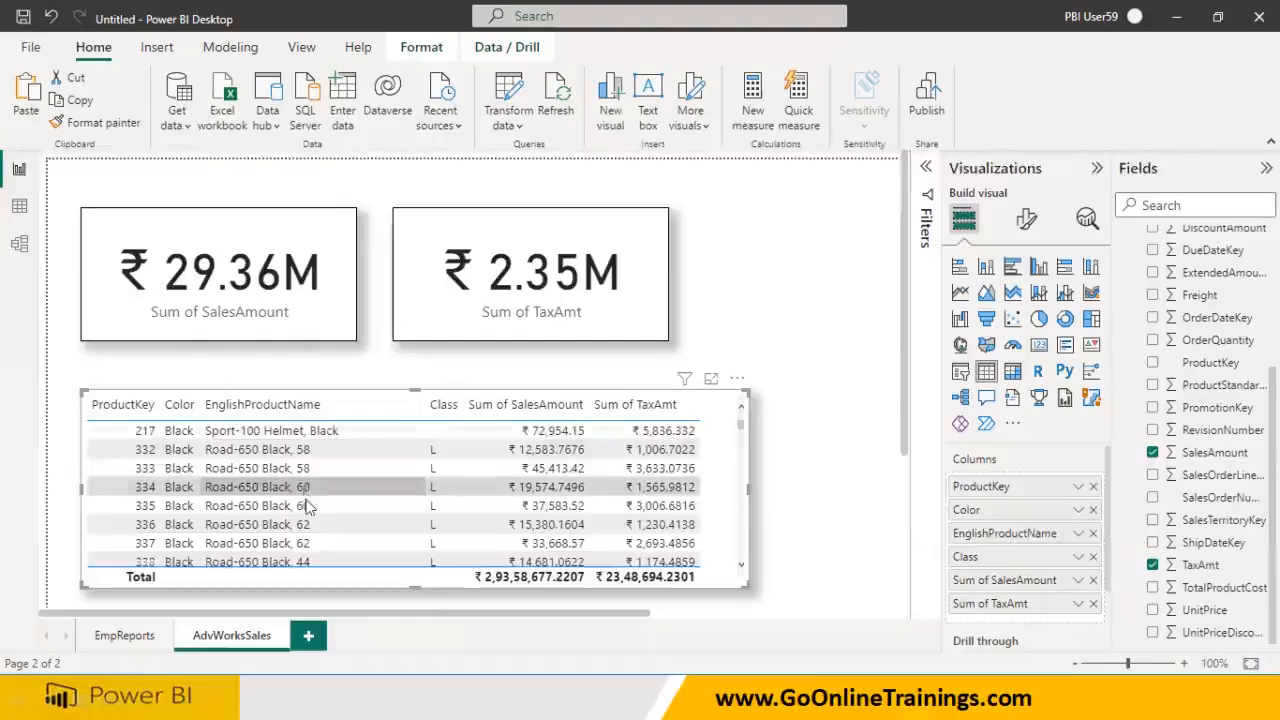
scroll(310, 500, down, 3)
scroll(150, 518, down, 8)
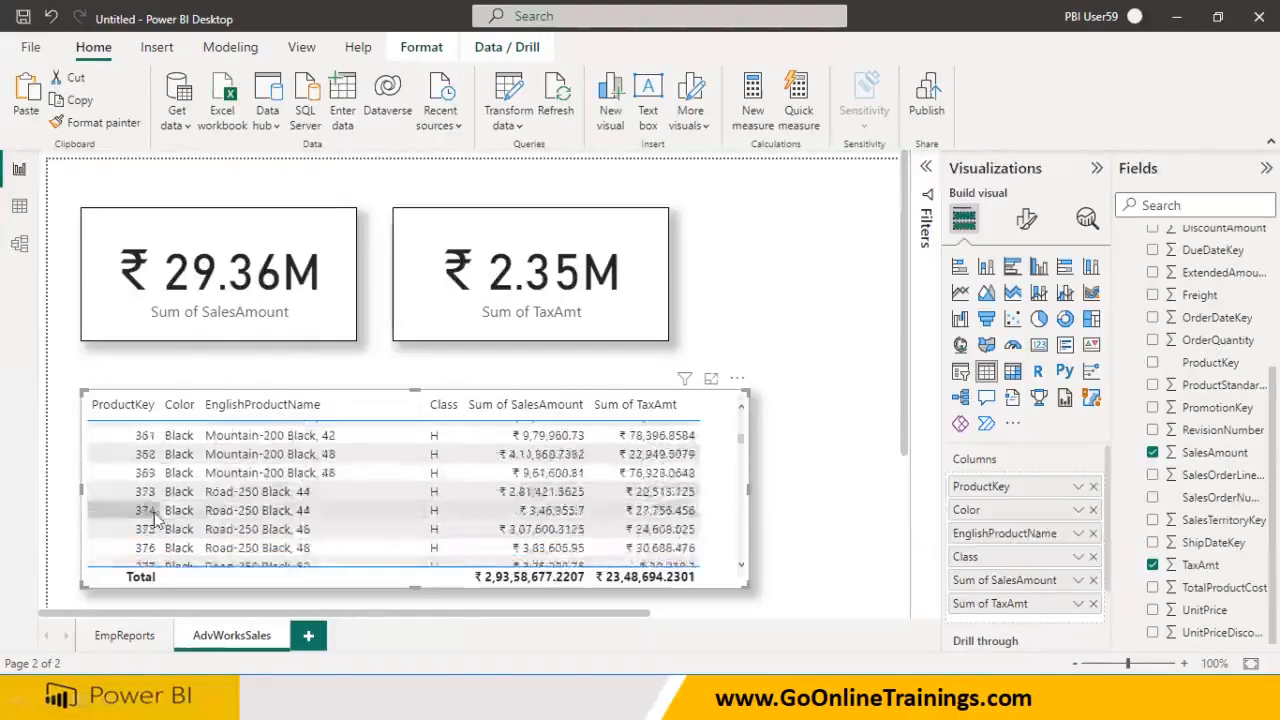
scroll(158, 520, down, 8)
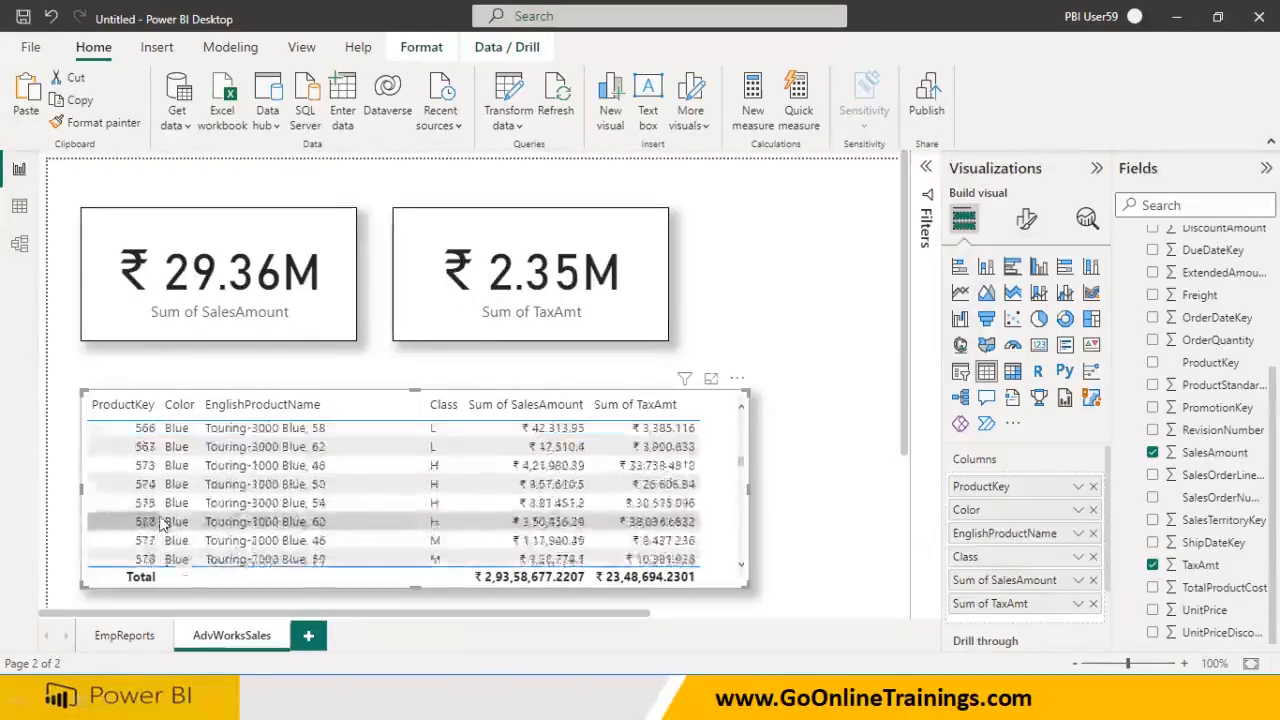
scroll(161, 514, up, 8)
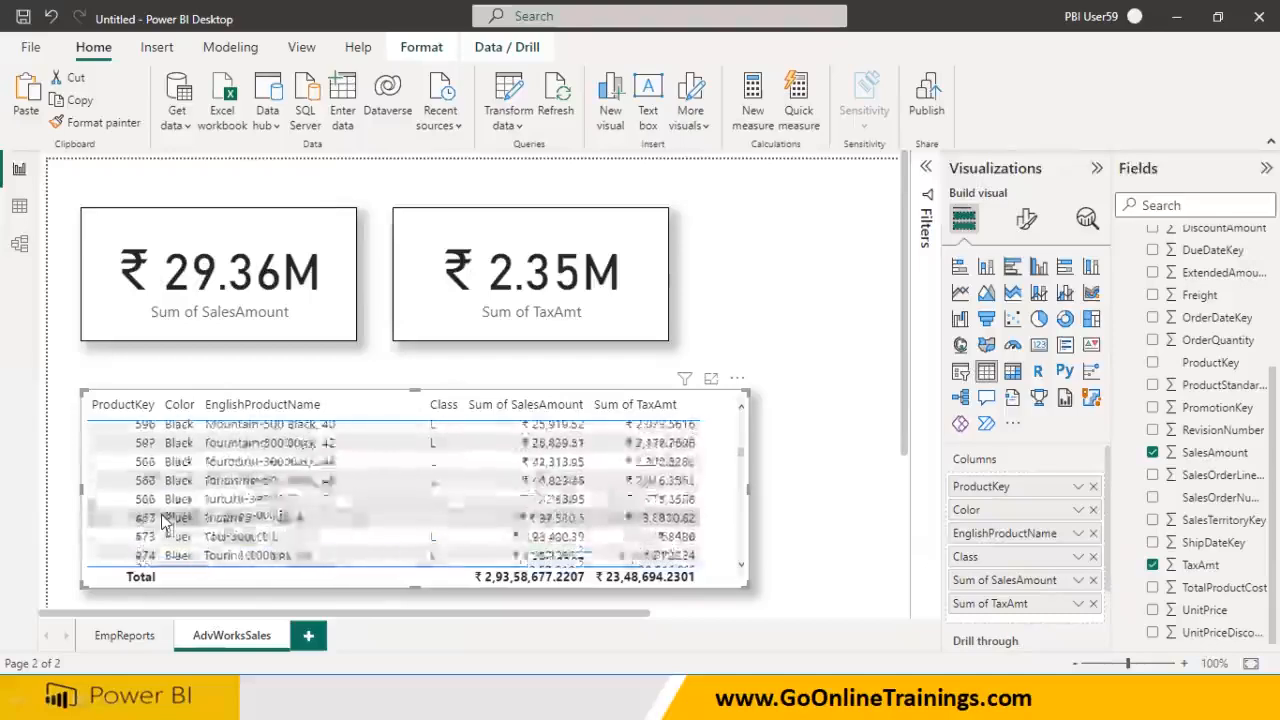
drag(740, 590, 730, 600)
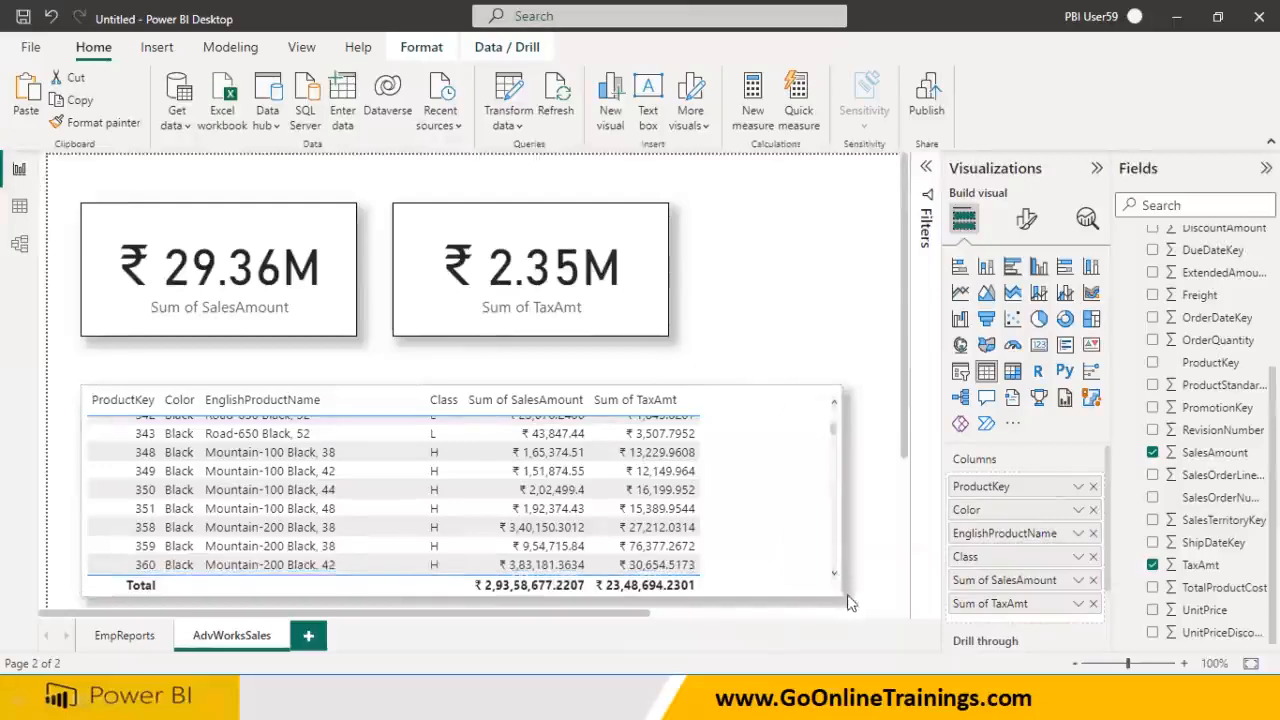
Add a Sum of UnitPrice column, widen the table to fit it, and check both pages
click(1153, 609)
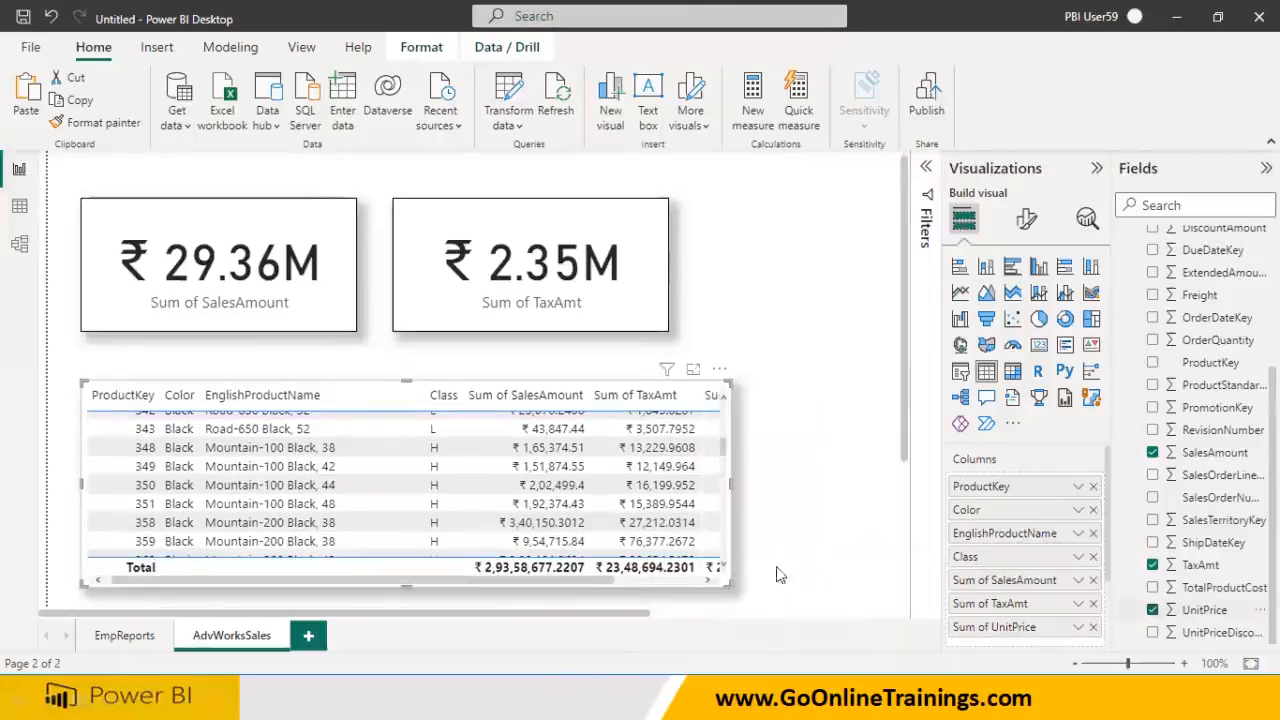
drag(723, 592, 843, 597)
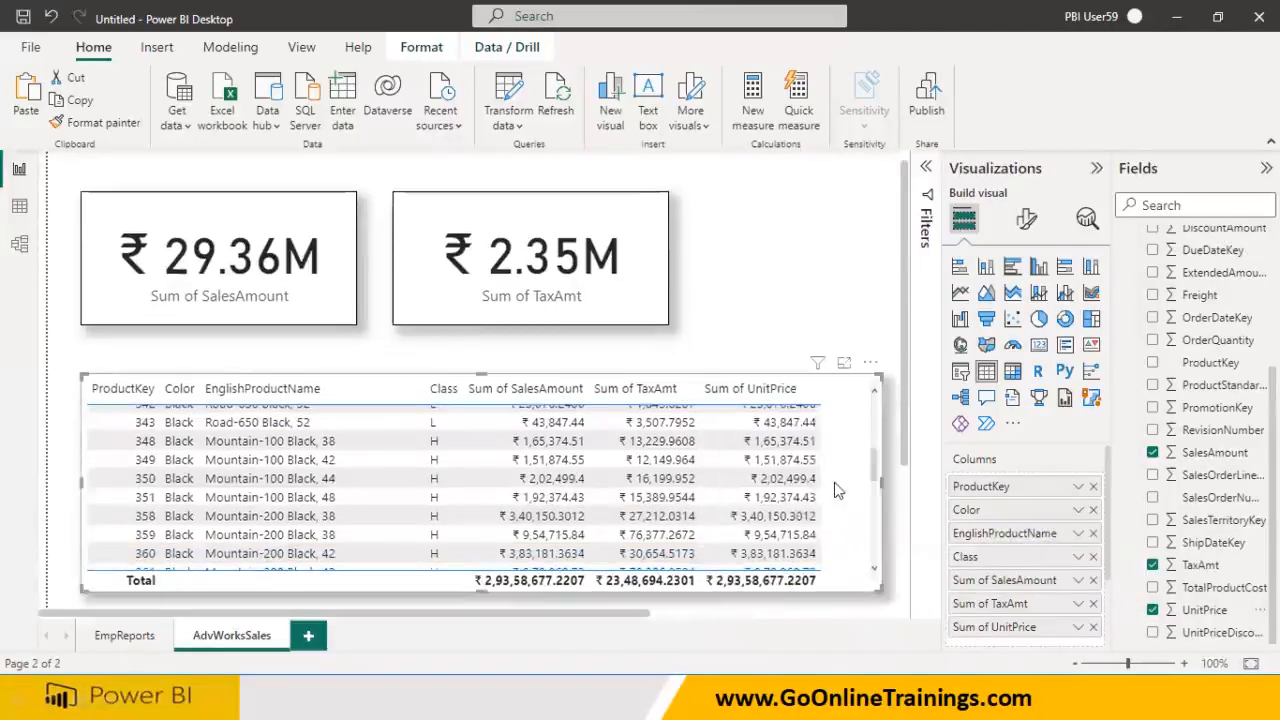
scroll(836, 483, up, 2)
scroll(839, 484, up, 2)
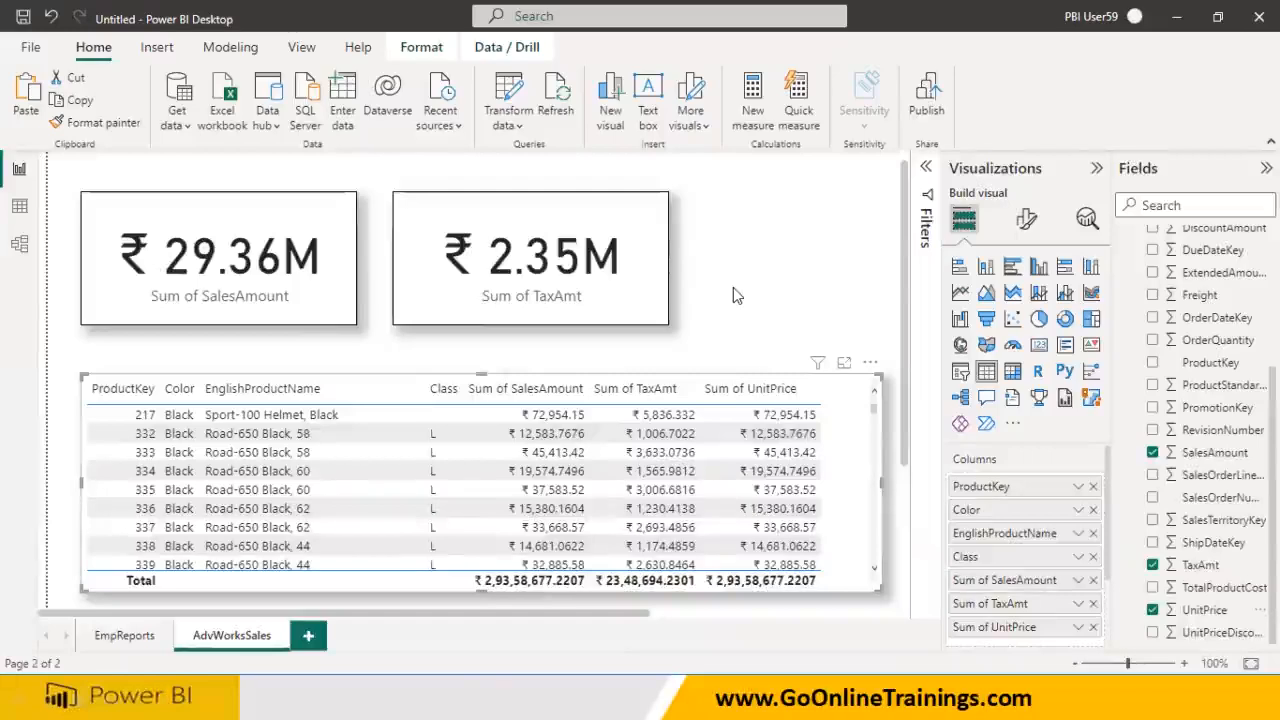
click(134, 638)
click(207, 642)
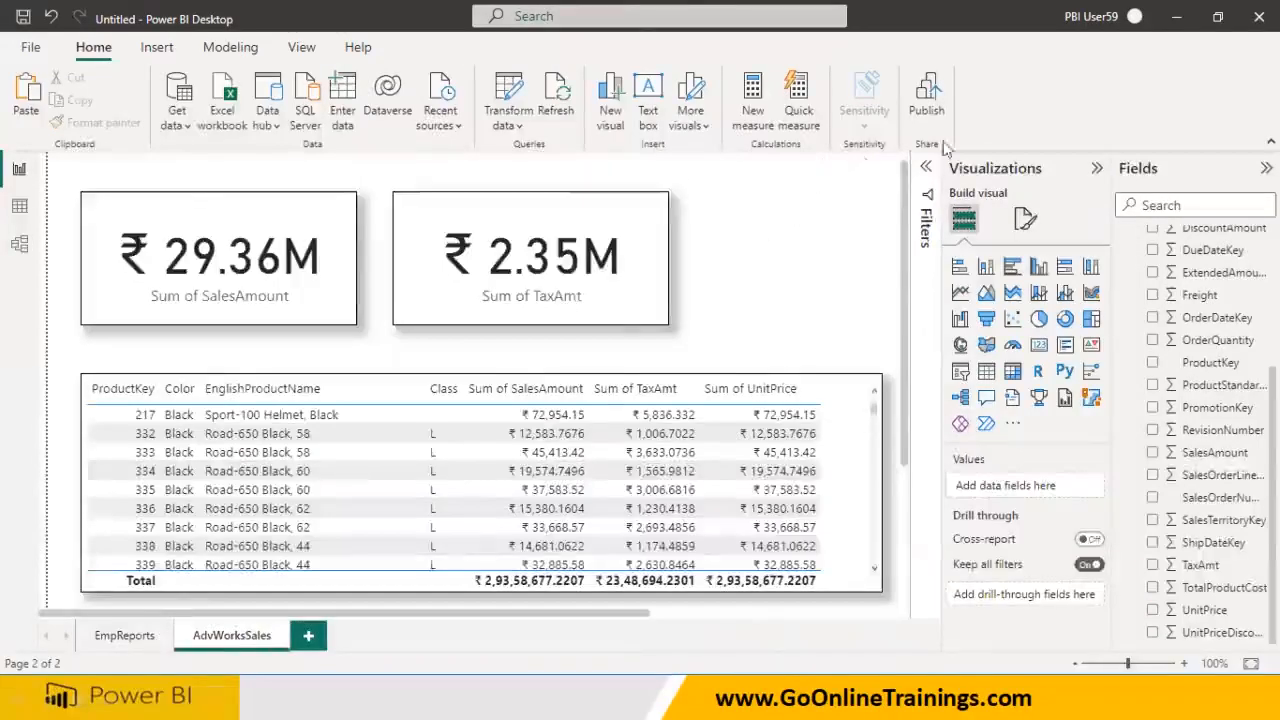
Save the report in Downloads as AdvWorks_SalesAnd_EmpReports_Gateway.pbix
key(ctrl+s)
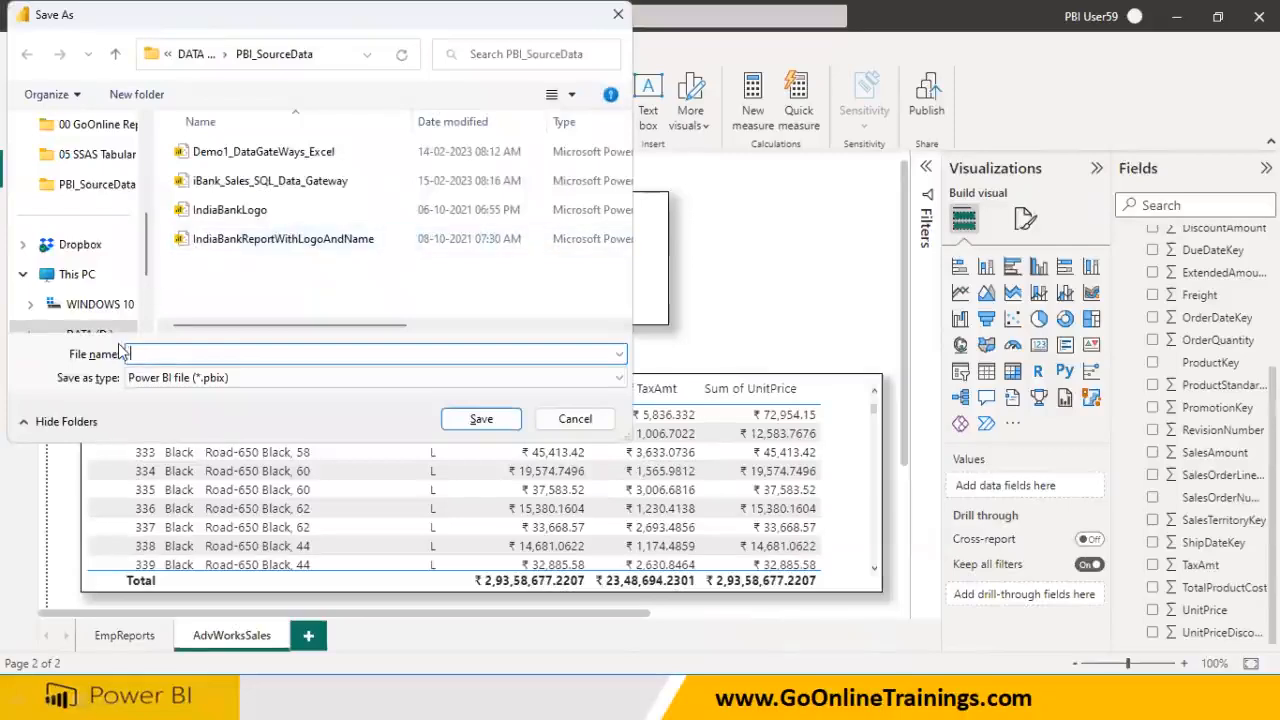
scroll(88, 264, up, 10)
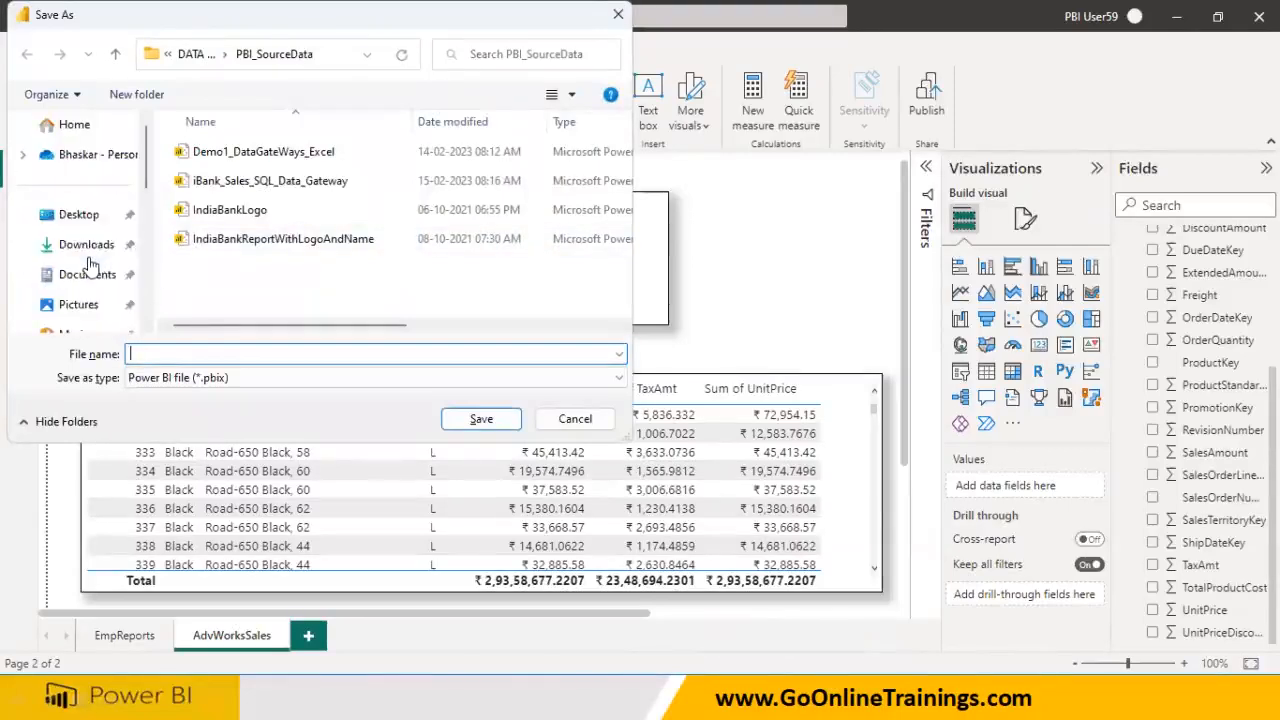
click(88, 248)
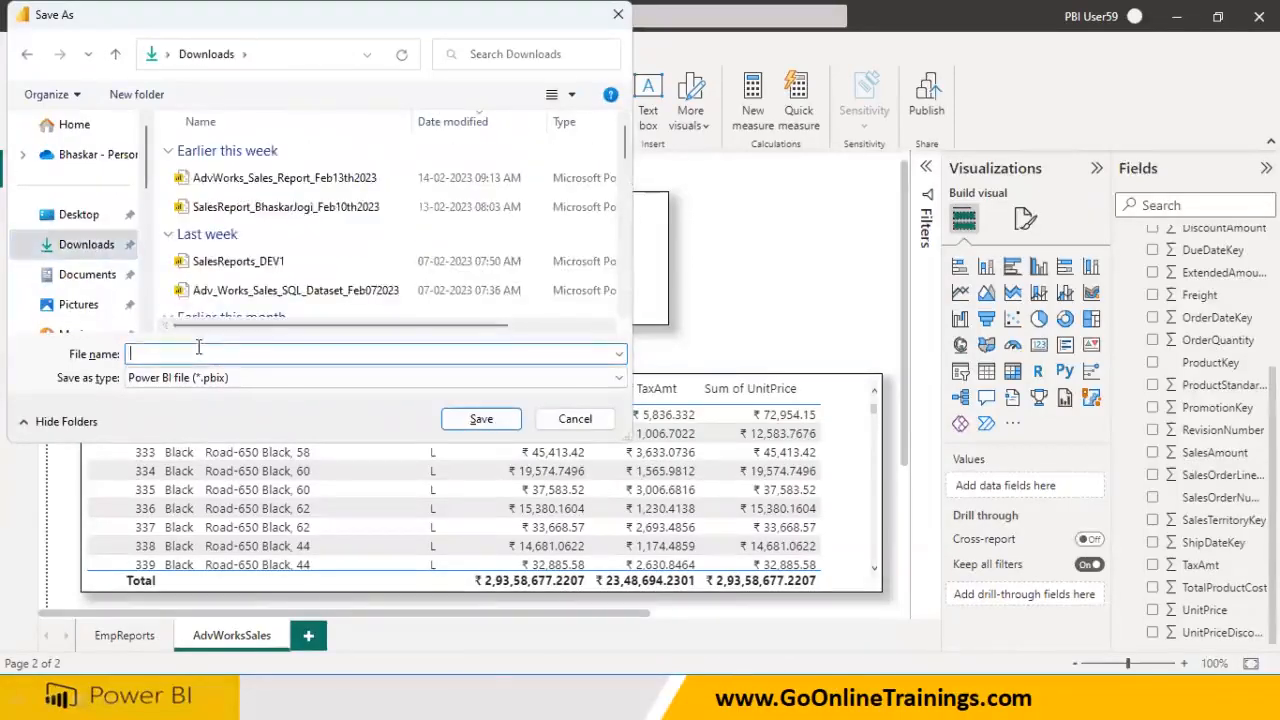
text(EMP)
key(BackSpace)
key(BackSpace)
key(BackSpace)
text(Adv)
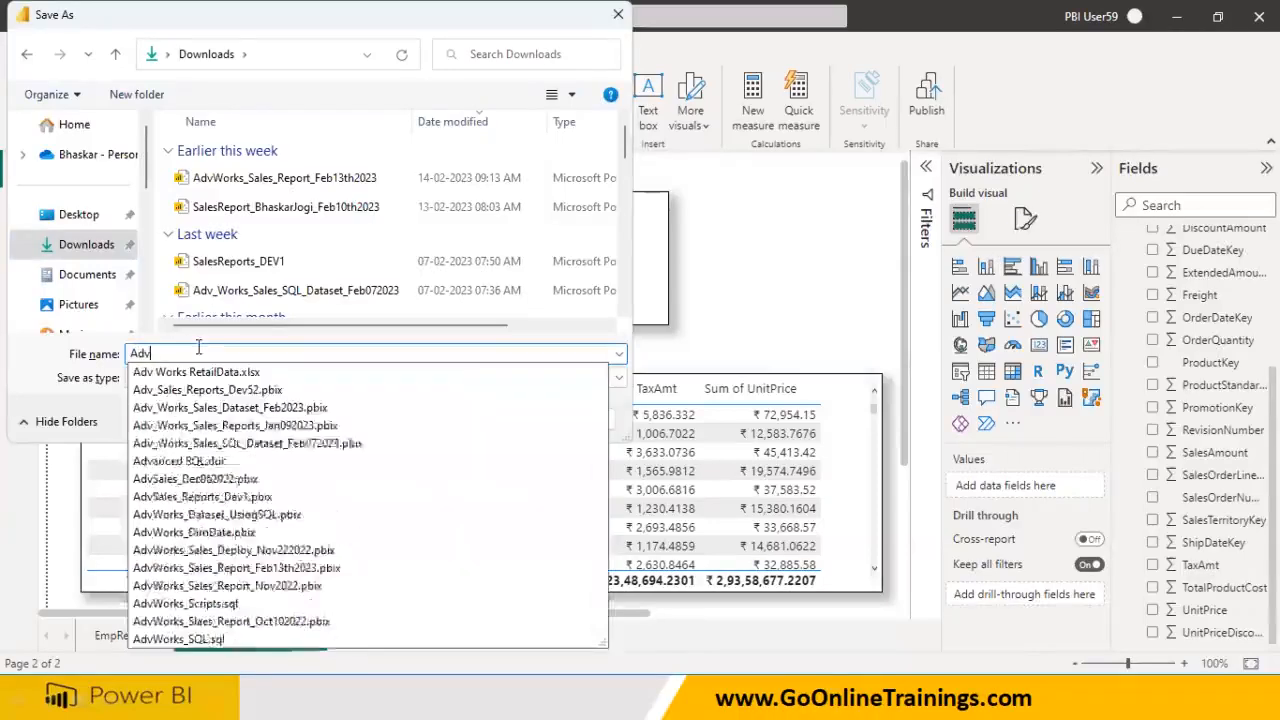
text(Works)
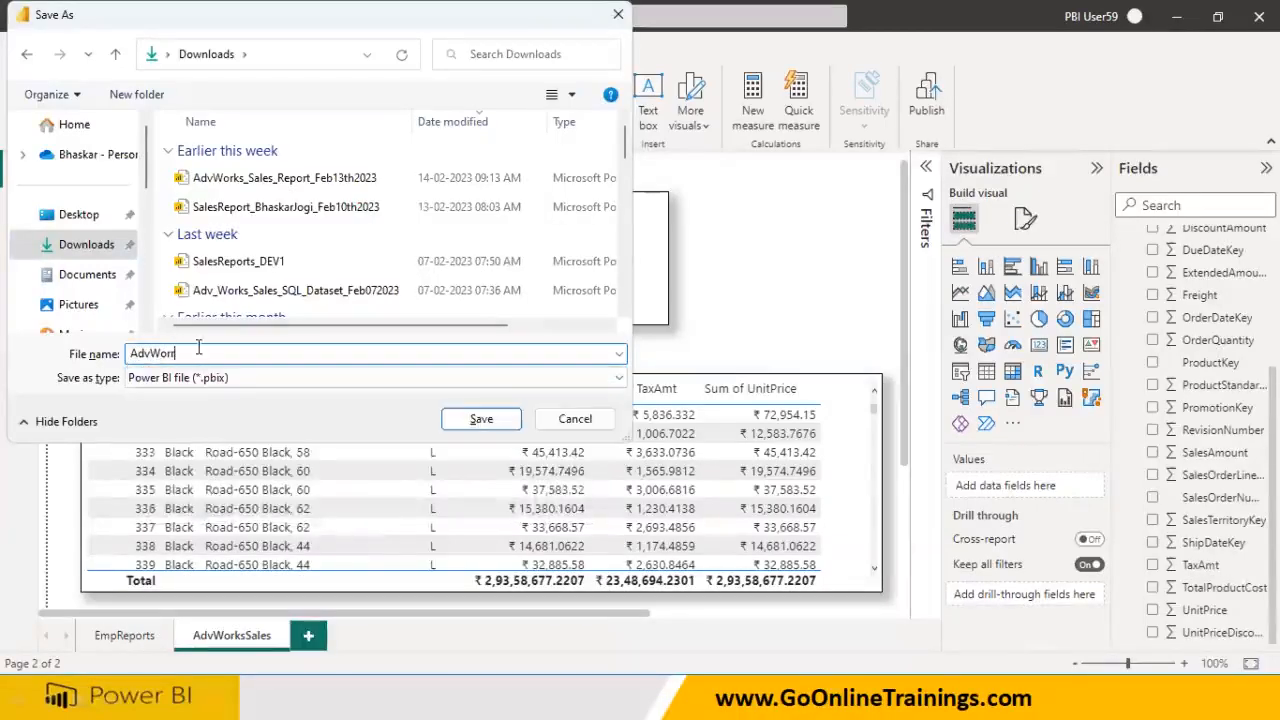
text(ksSla)
key(BackSpace)
text(_S)
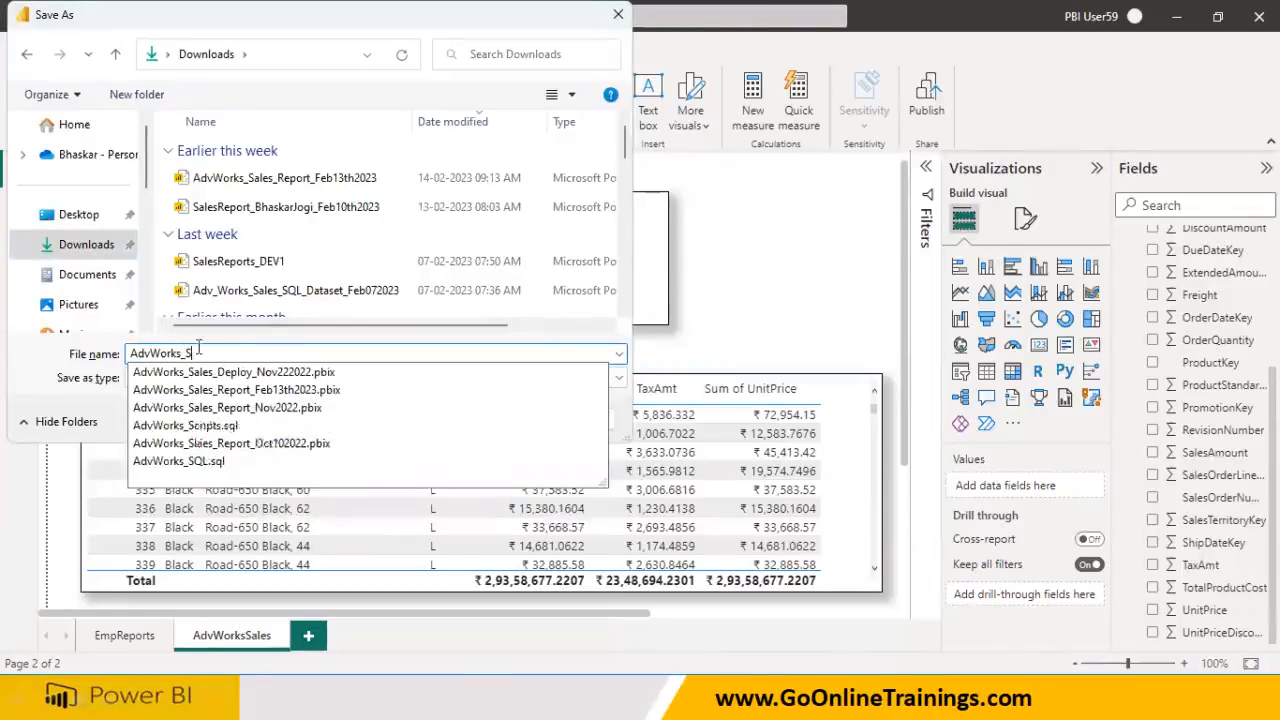
text(alesAnd_EmpReports)
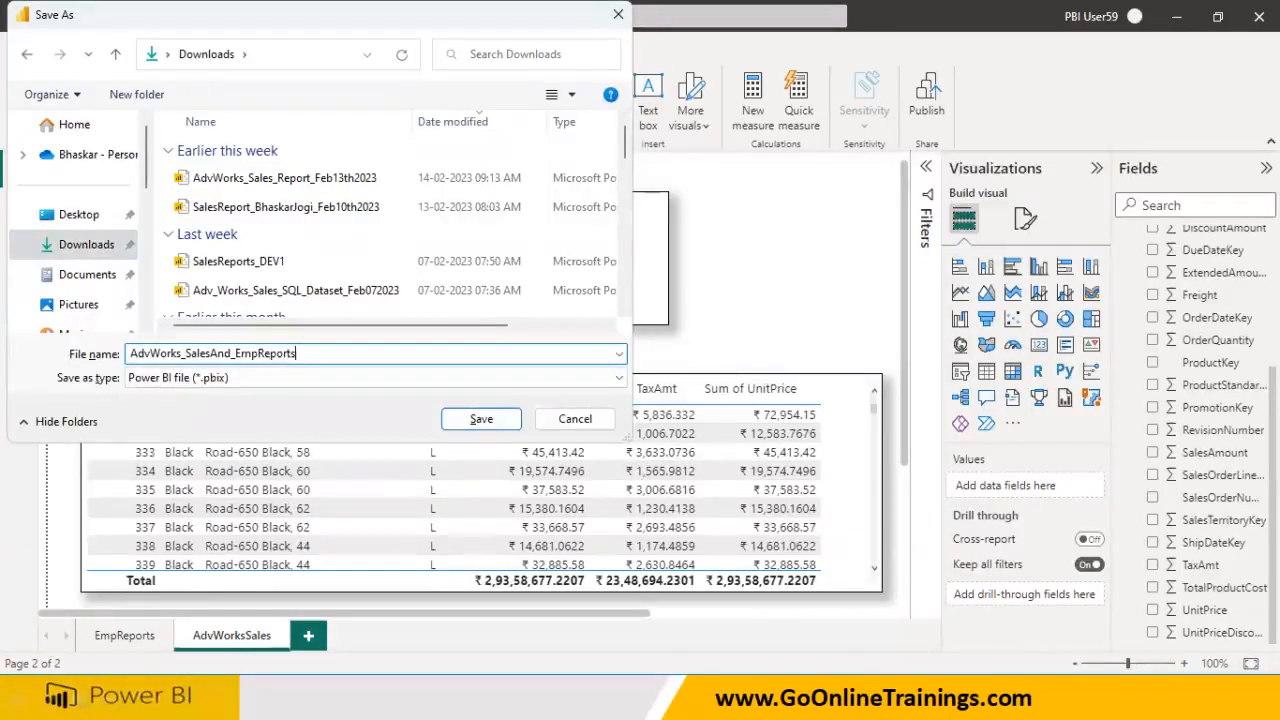
text(_Gat)
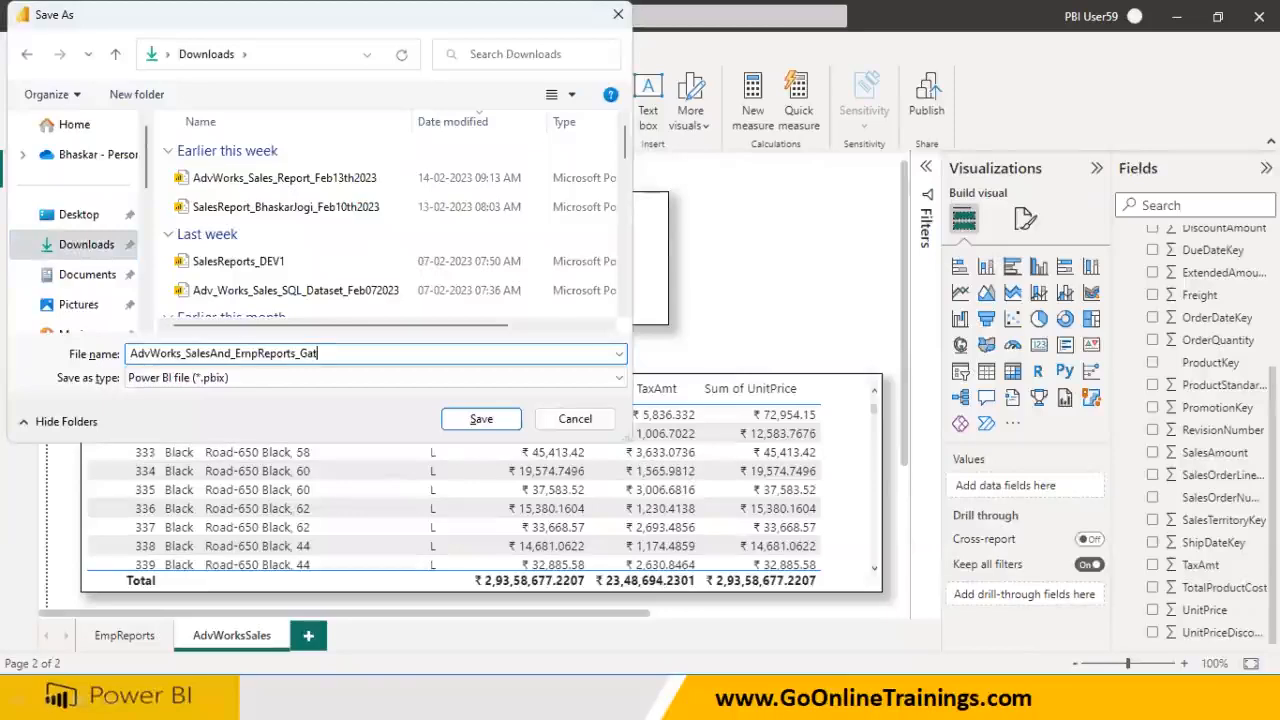
text(eway)
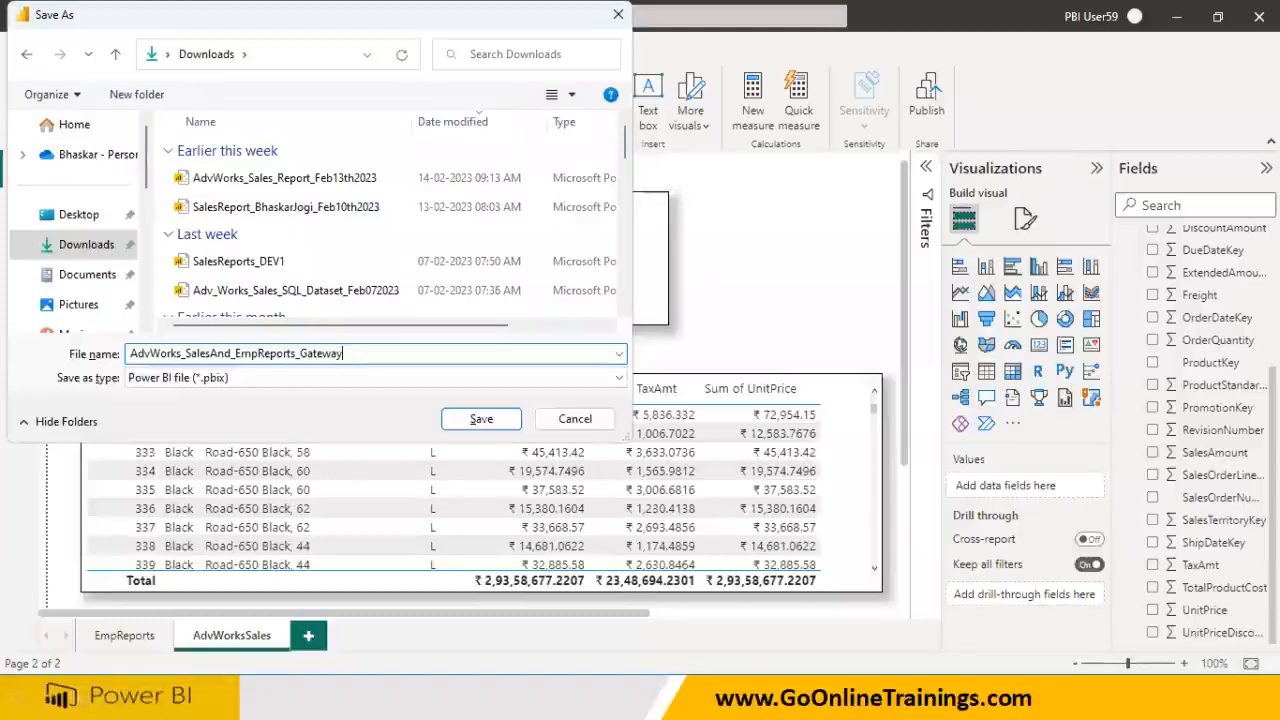
click(482, 420)
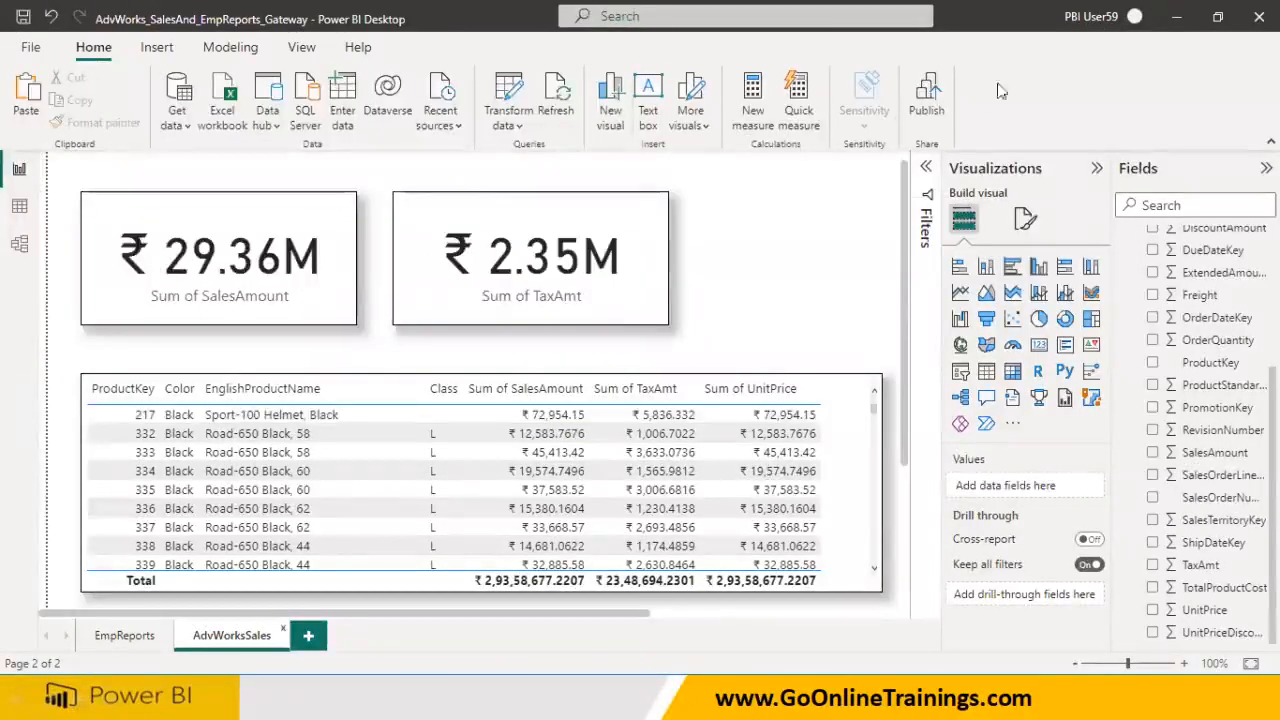
Publish the report to the Feb14th2023 gateways workspace, saving pending changes first
click(930, 98)
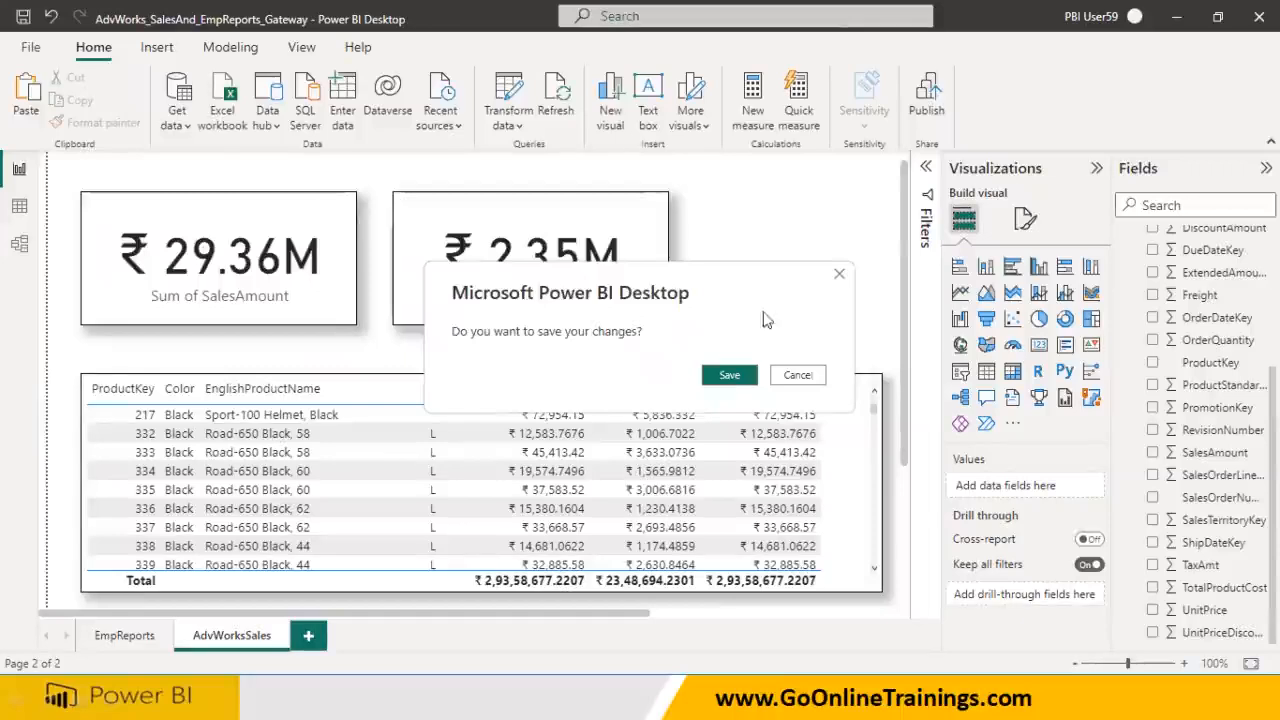
click(729, 375)
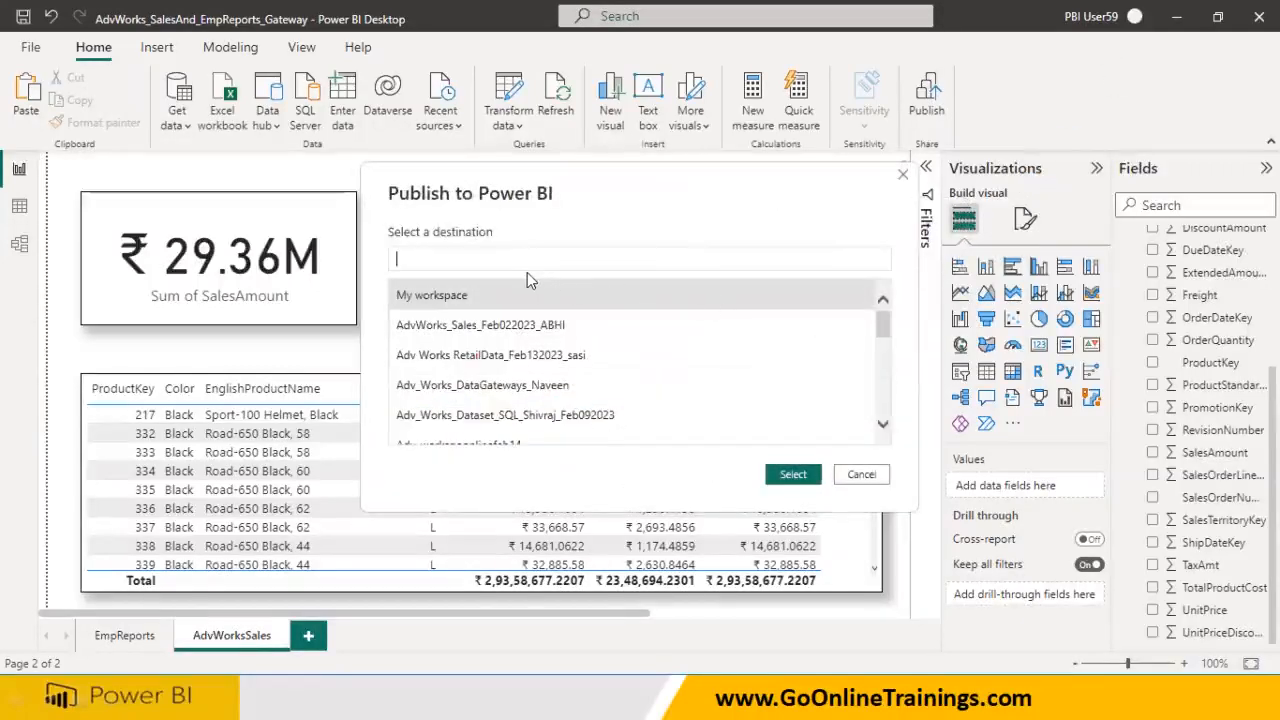
text(jogi)
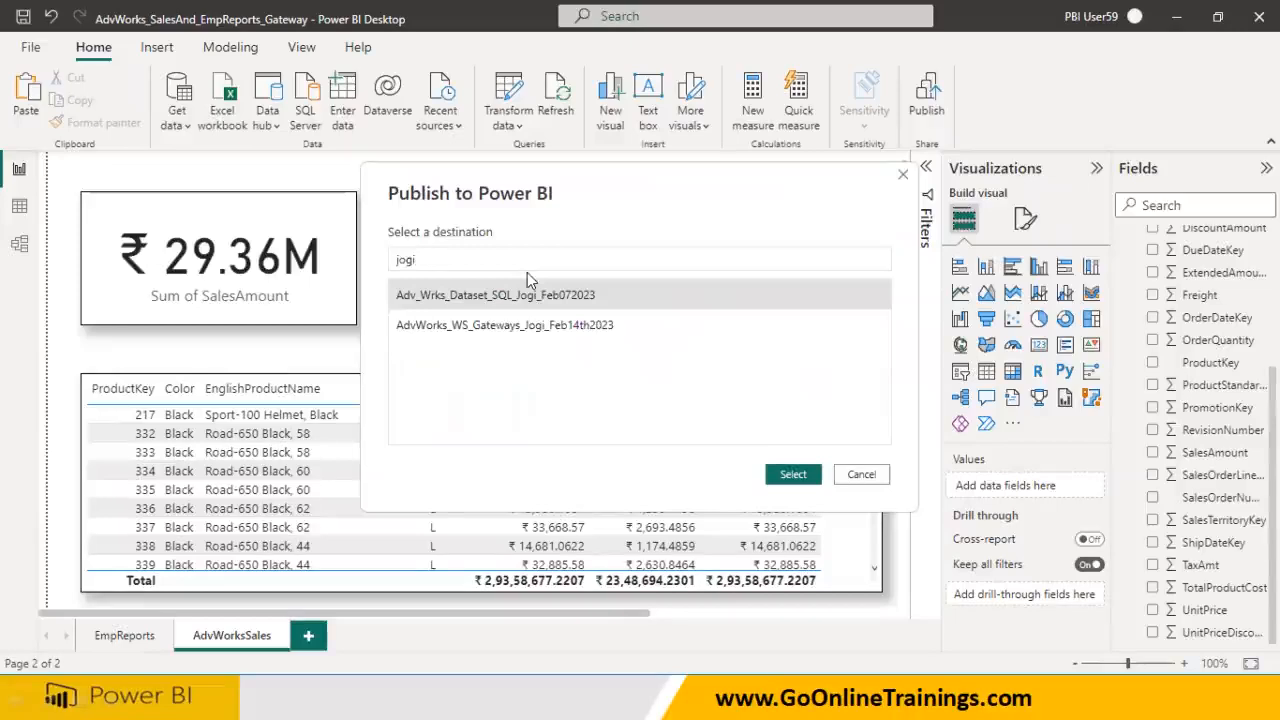
click(500, 335)
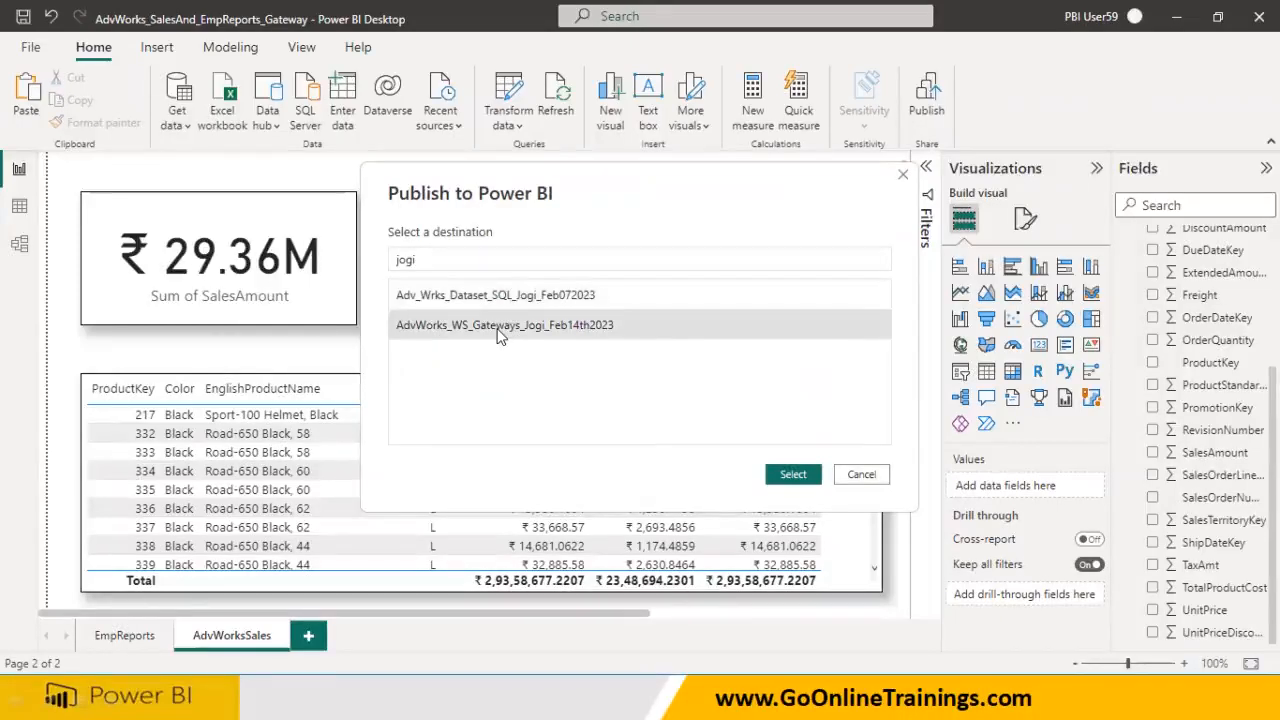
click(788, 480)
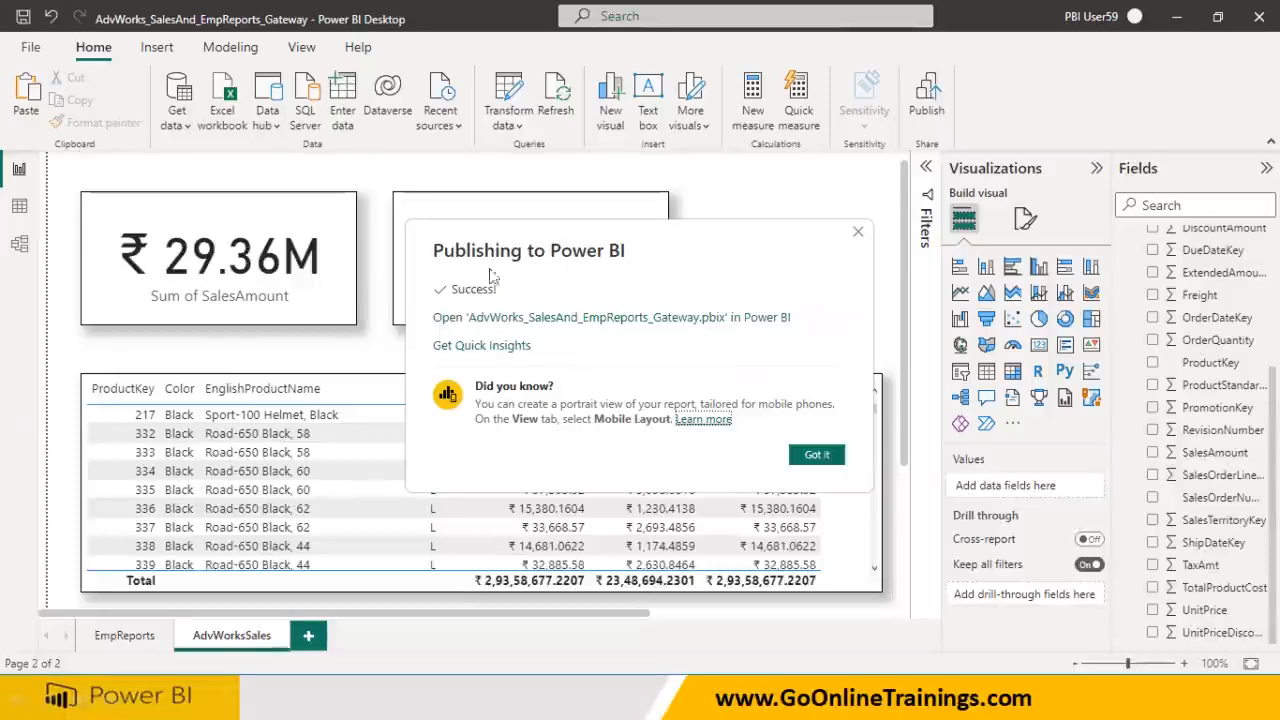
click(825, 455)
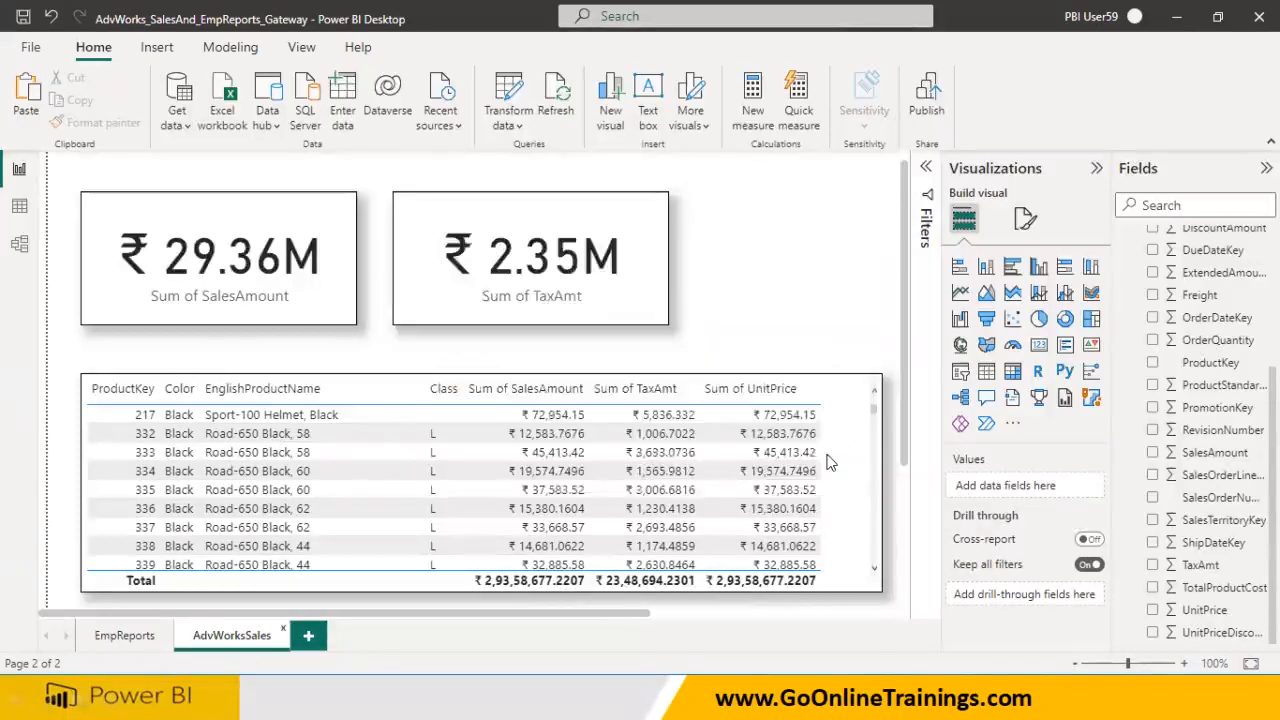
key(super)
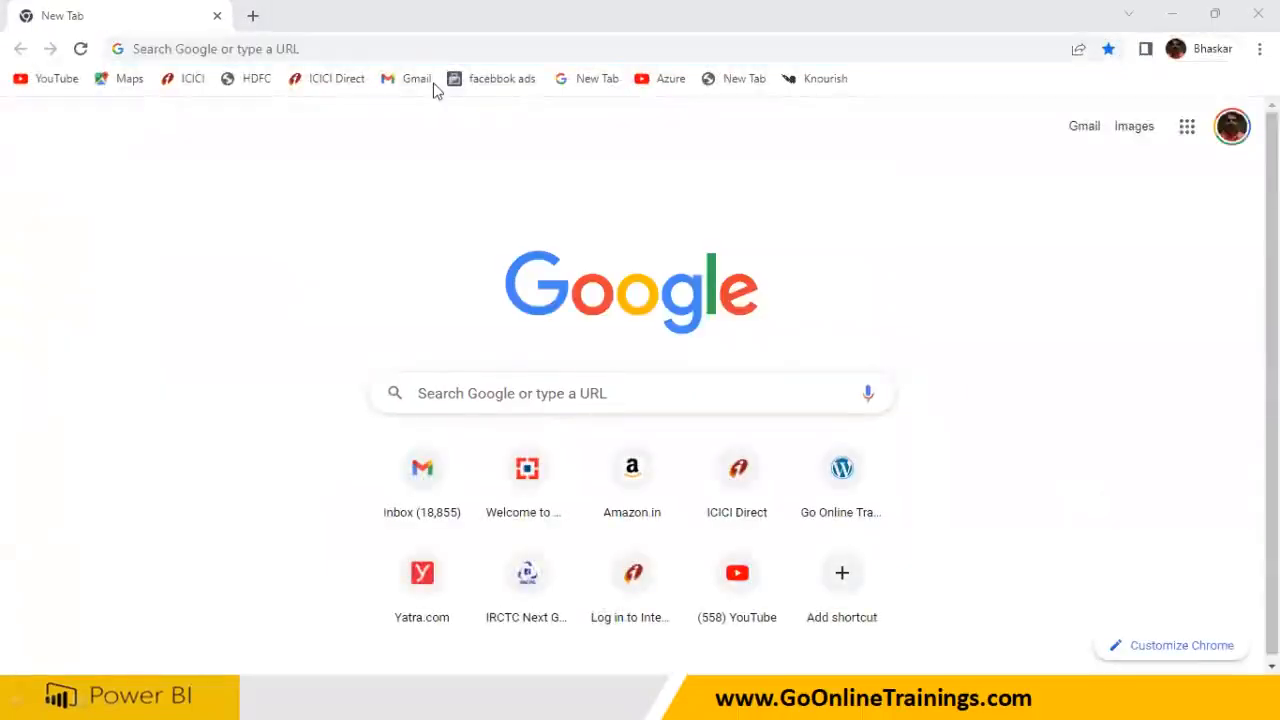
Go to the Power BI service, choose a different account, and open the notes listing account e-mails
click(180, 48)
text(app.powerbi.com)
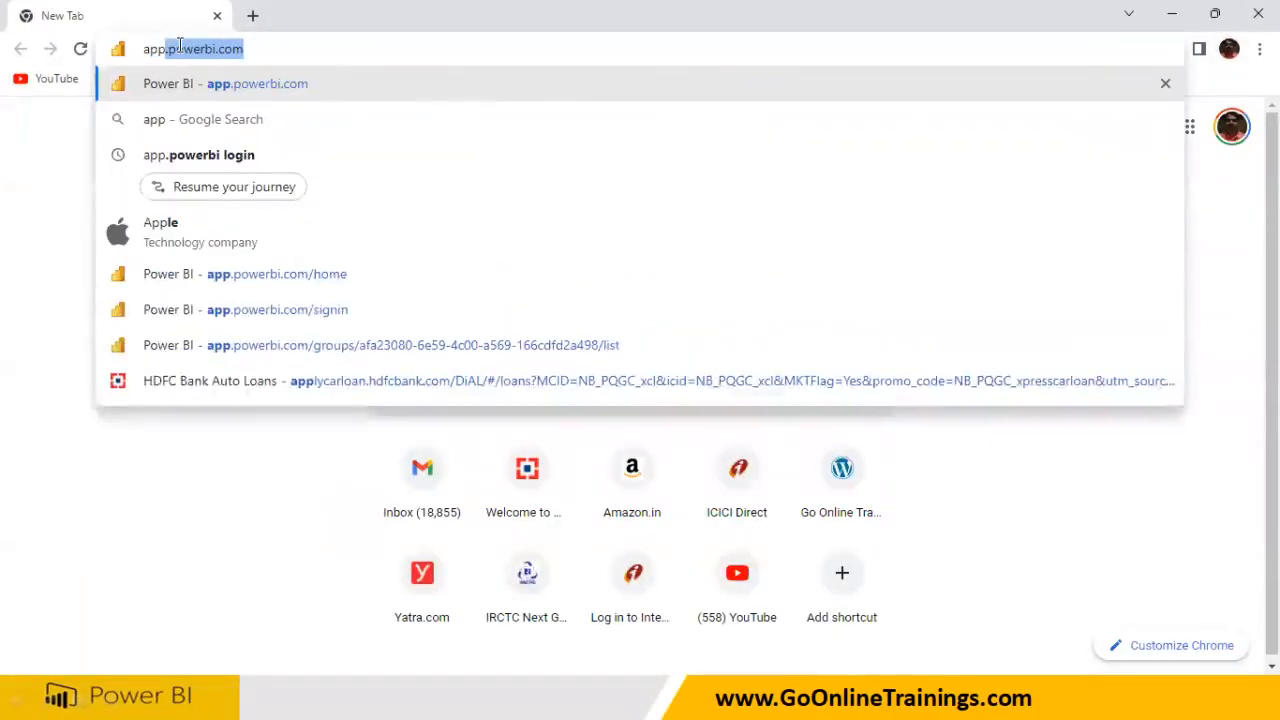
key(Return)
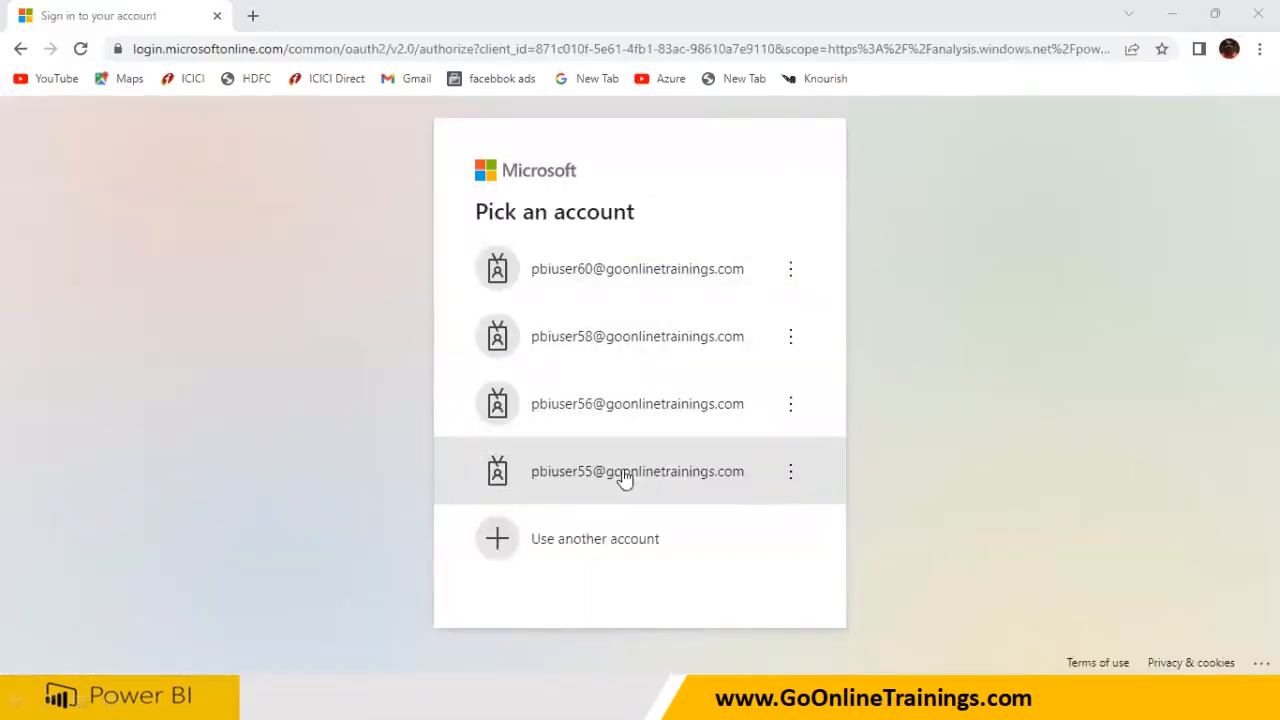
click(603, 539)
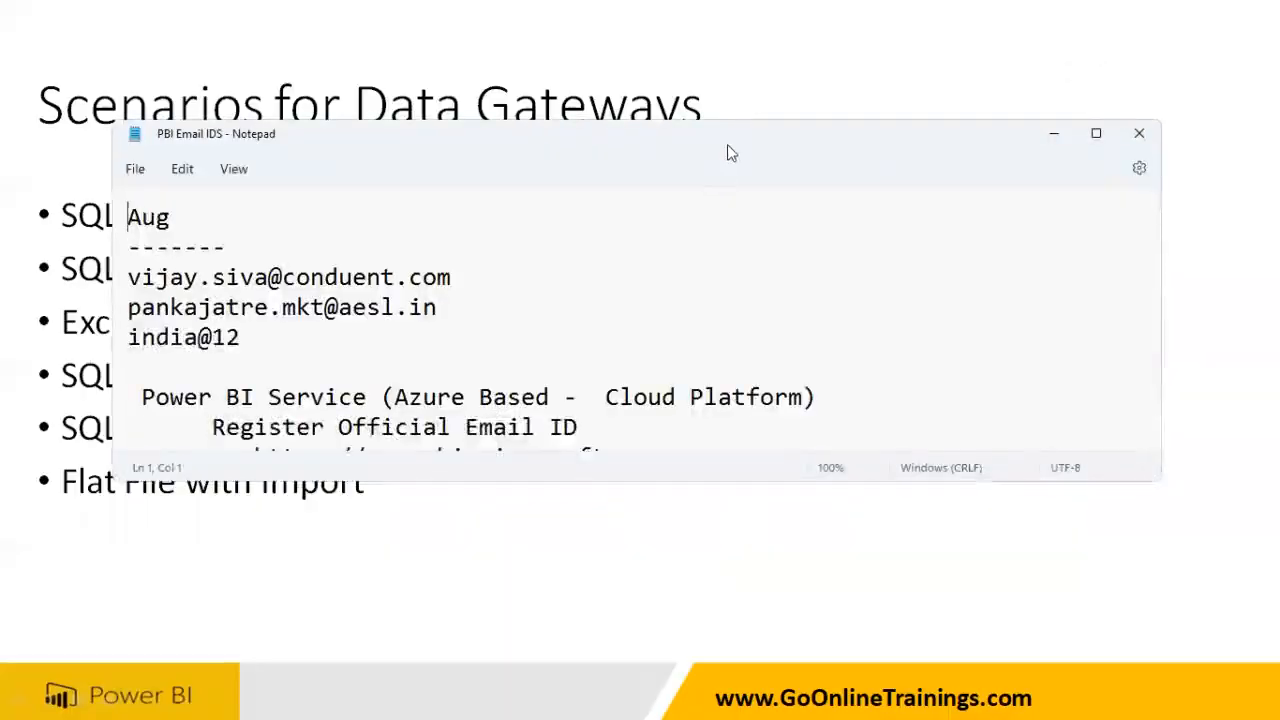
double_click(731, 147)
scroll(503, 476, down, 15)
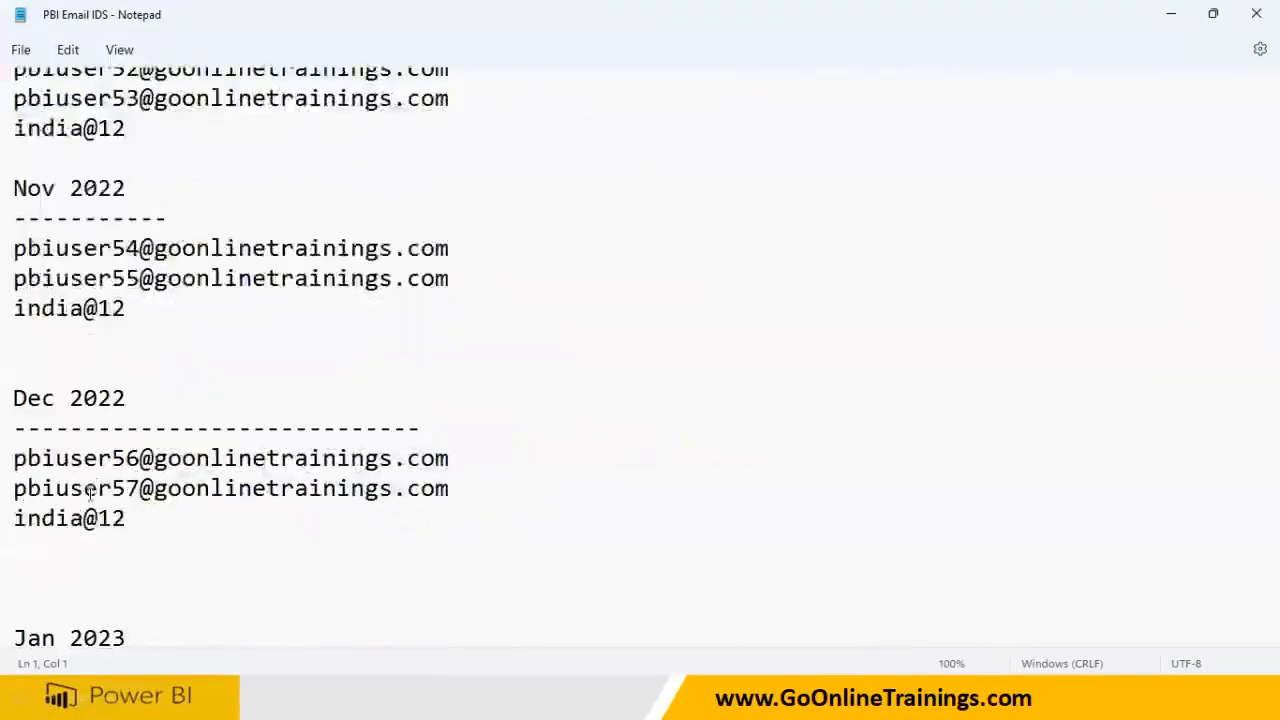
scroll(90, 490, down, 3)
drag(20, 486, 20, 474)
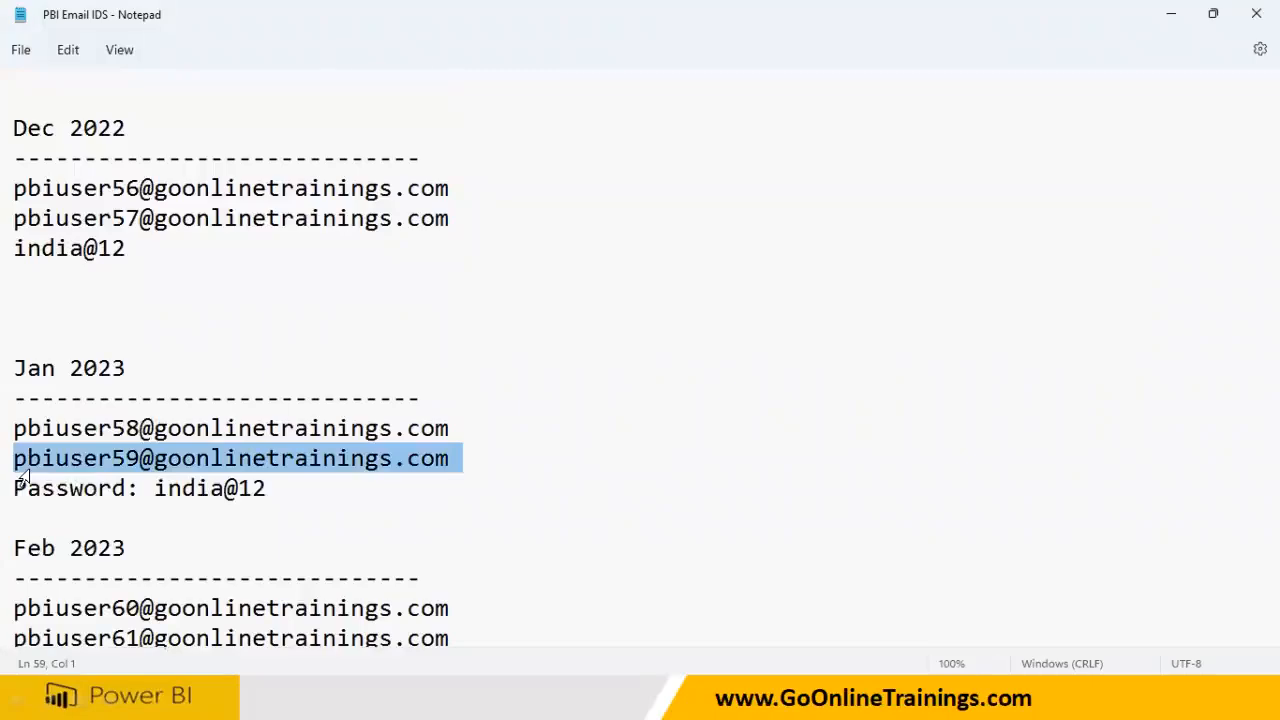
Paste the account e-mail and password from the notes and sign in
key(alt+Tab)
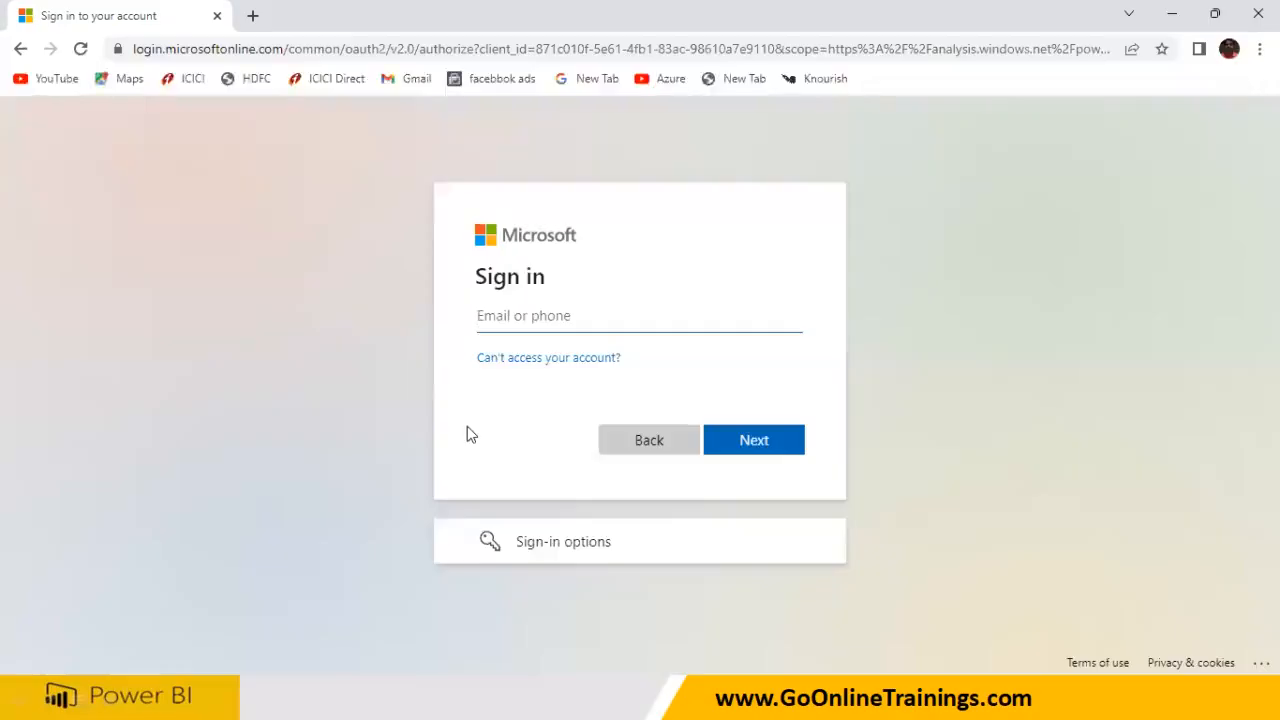
key(ctrl+v)
click(757, 440)
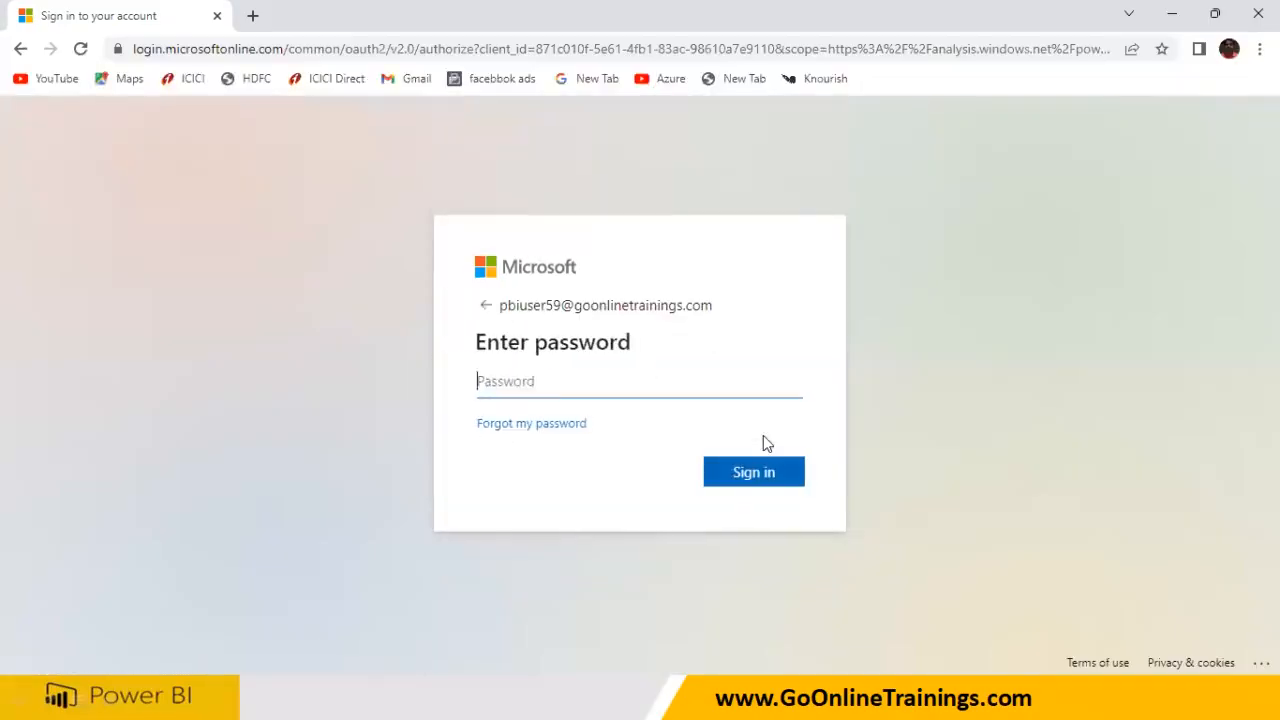
key(alt+Tab)
drag(156, 488, 273, 492)
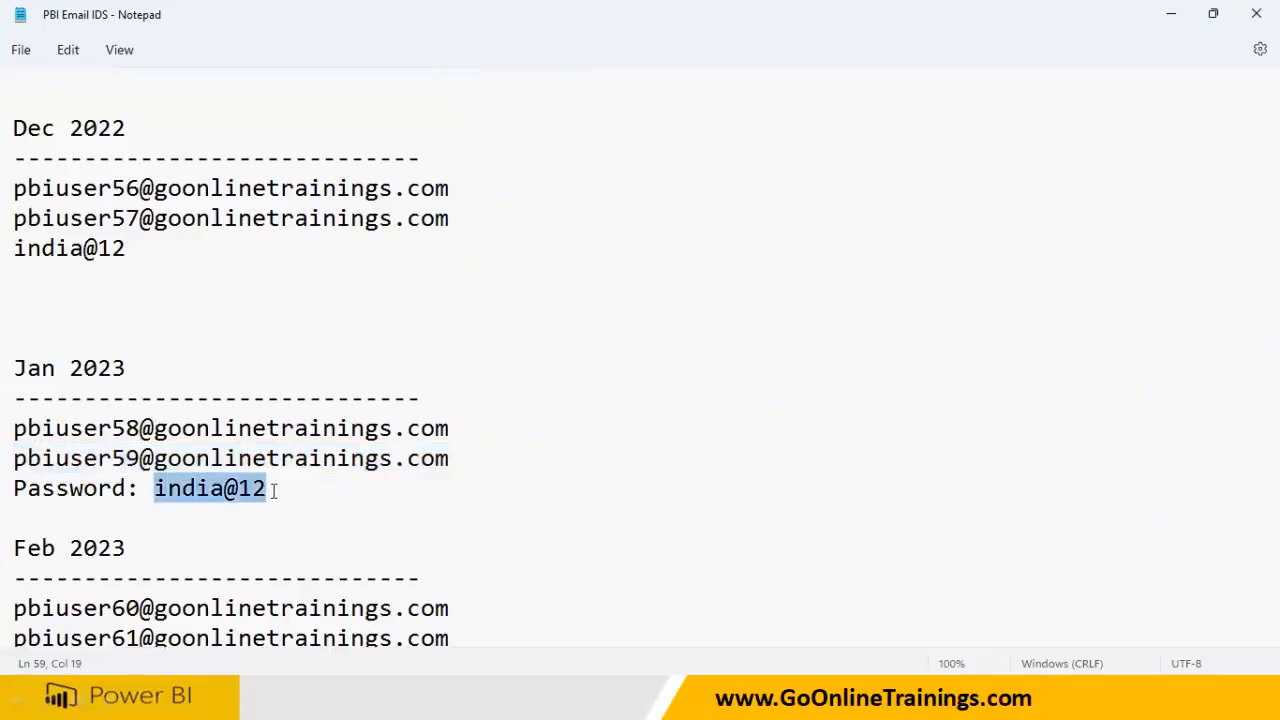
key(alt+Tab)
key(ctrl+v)
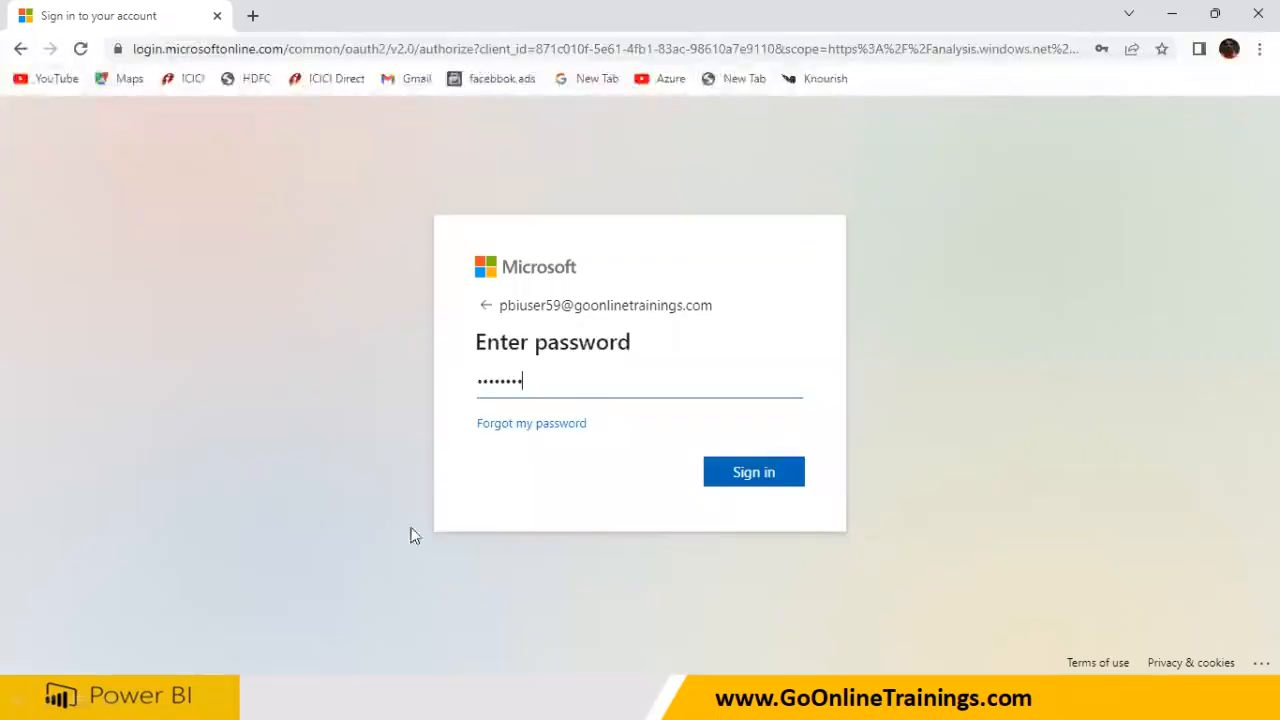
click(765, 479)
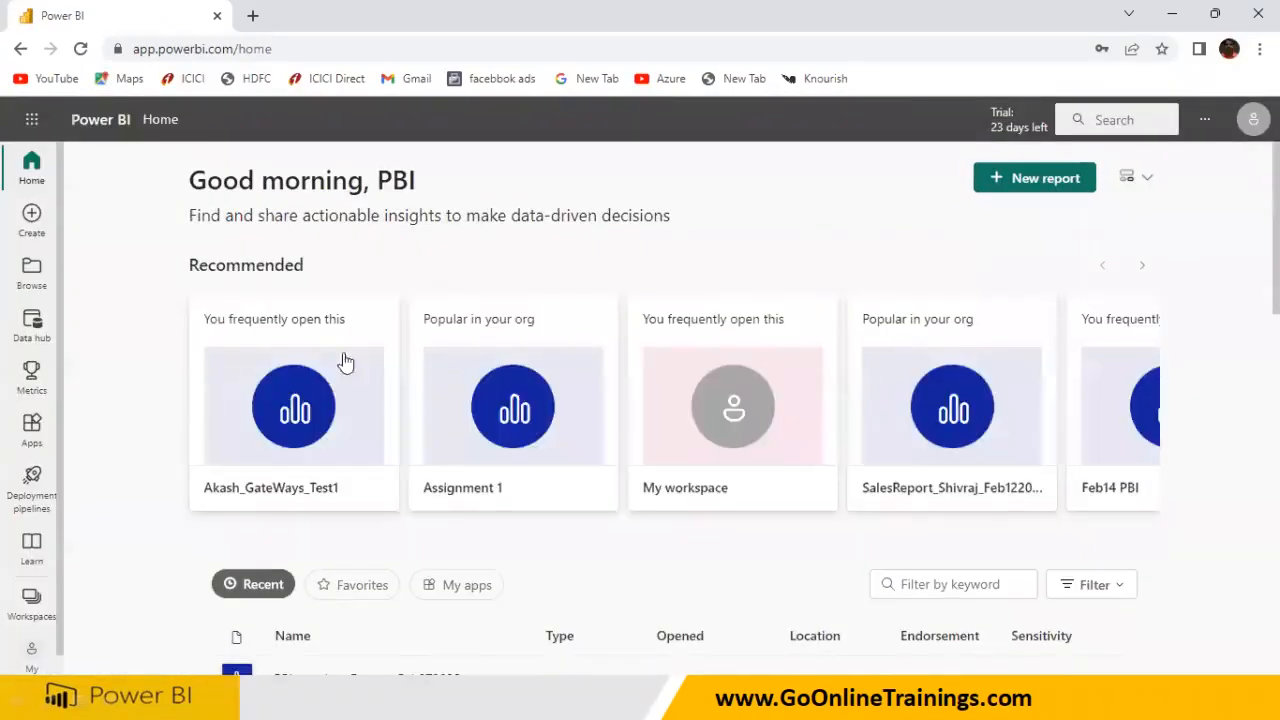
Open the AdvWorks gateways workspace and its AdvWorks_SalesAnd_EmpReports_Gateway report
click(31, 598)
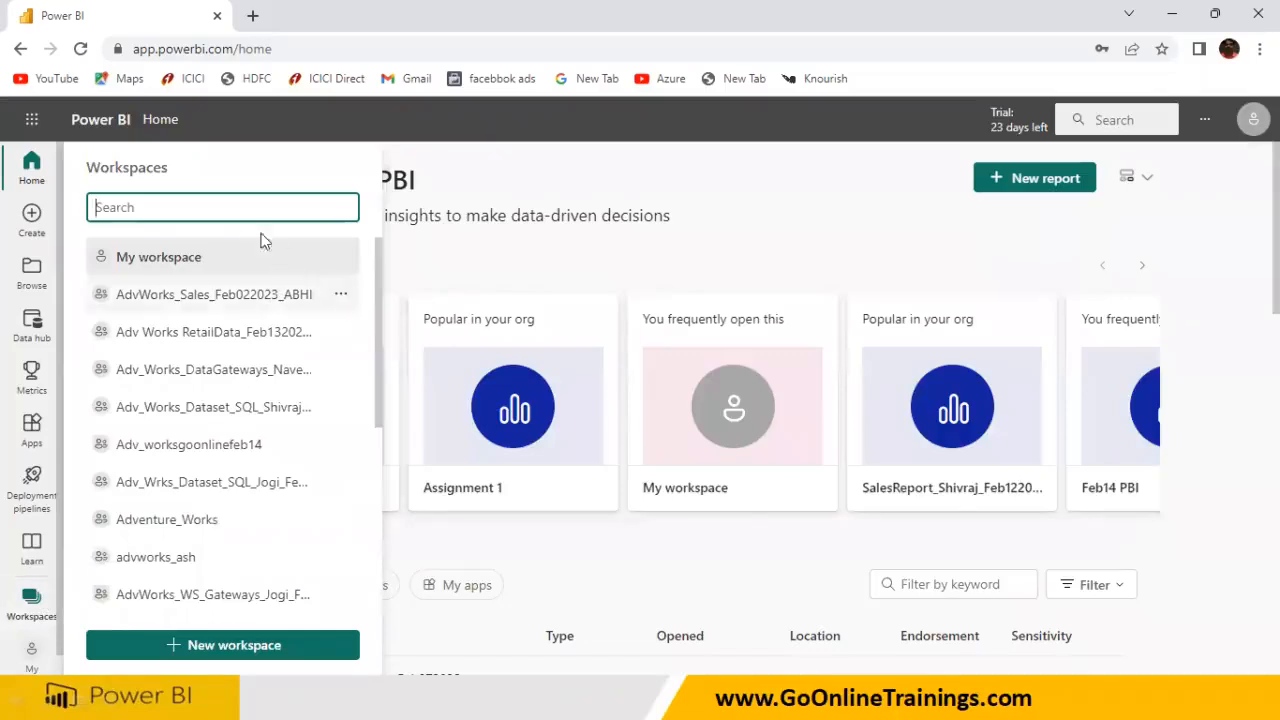
text(jo)
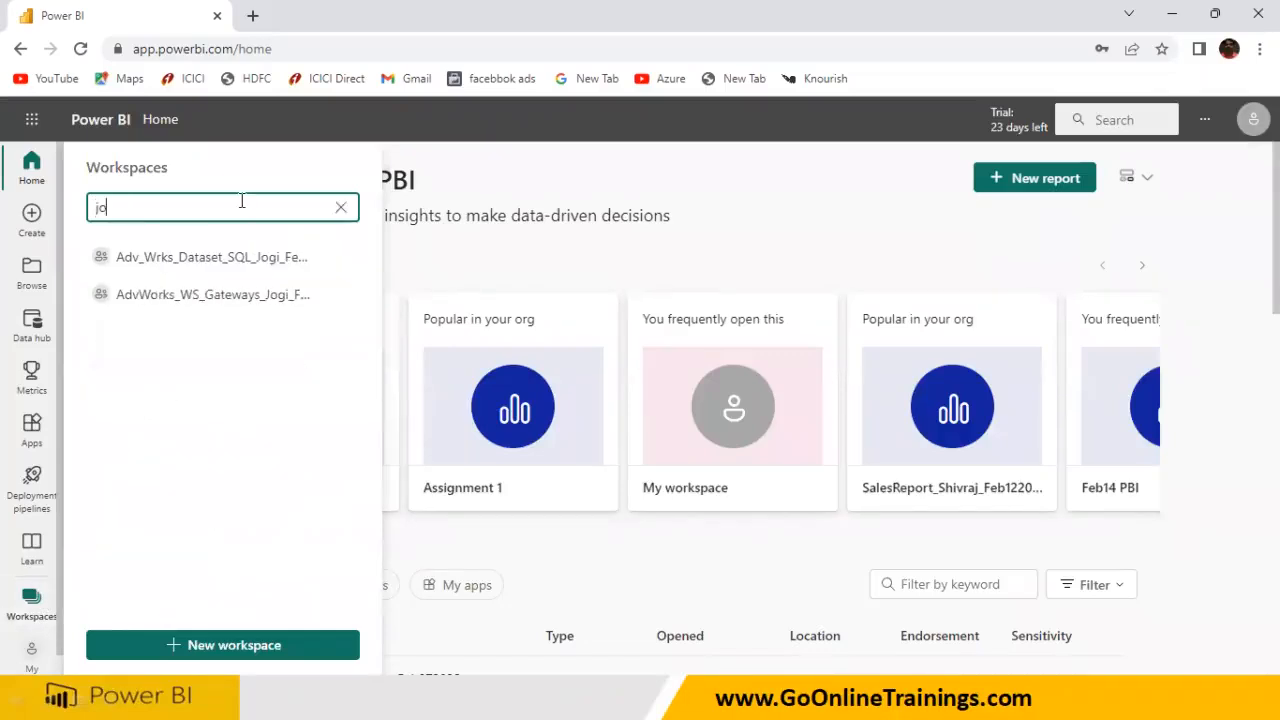
click(259, 298)
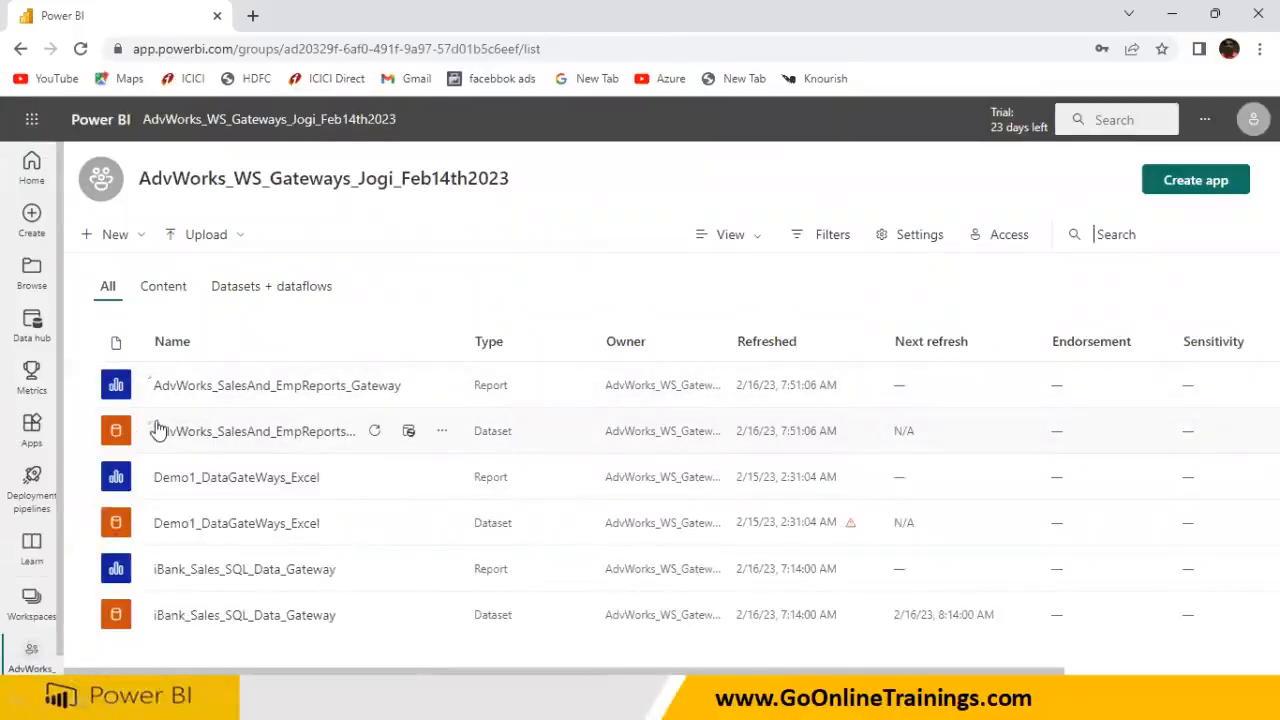
click(262, 390)
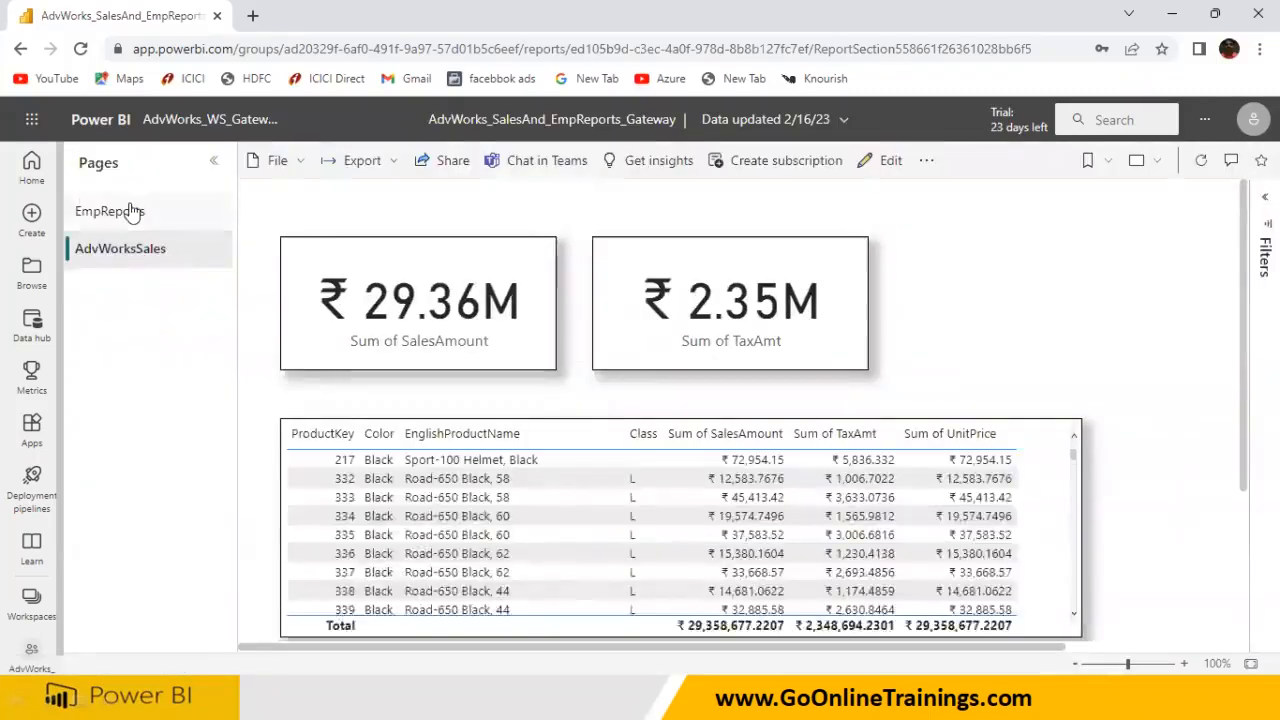
Switch between the EmpReports and AdvWorksSales pages, ending on EmpReports
click(133, 213)
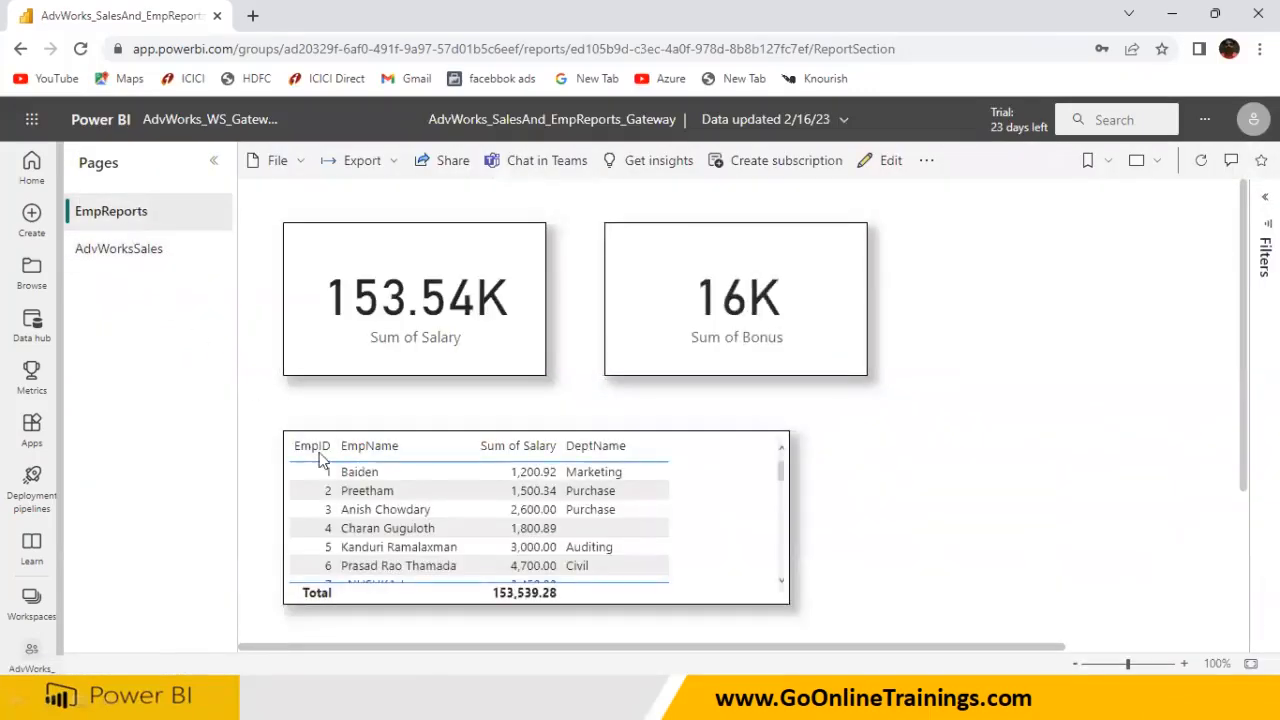
click(155, 258)
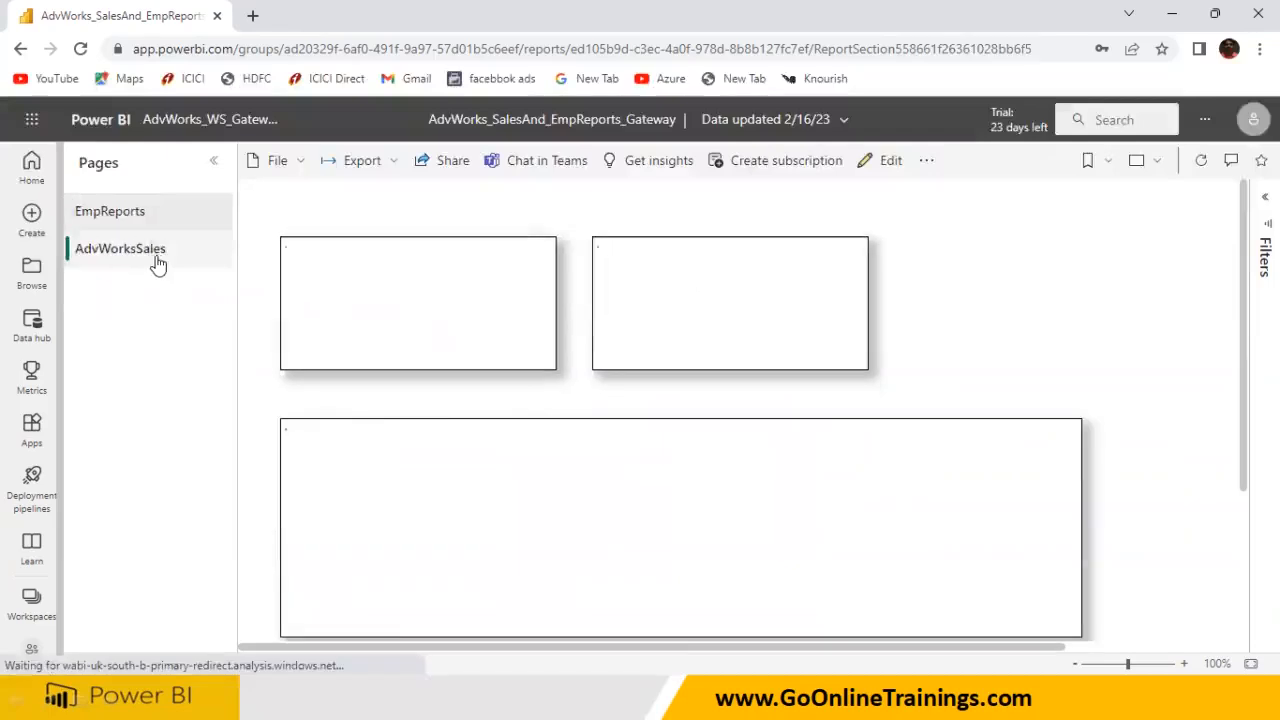
click(145, 214)
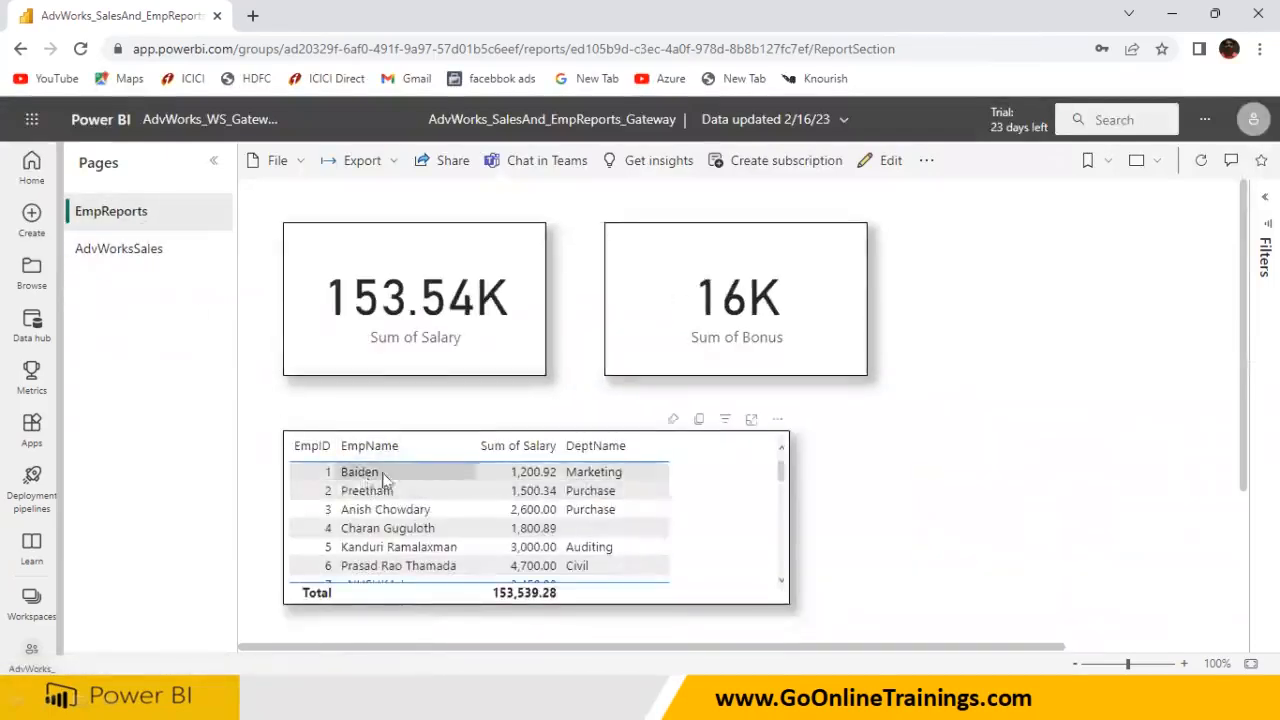
key(super)
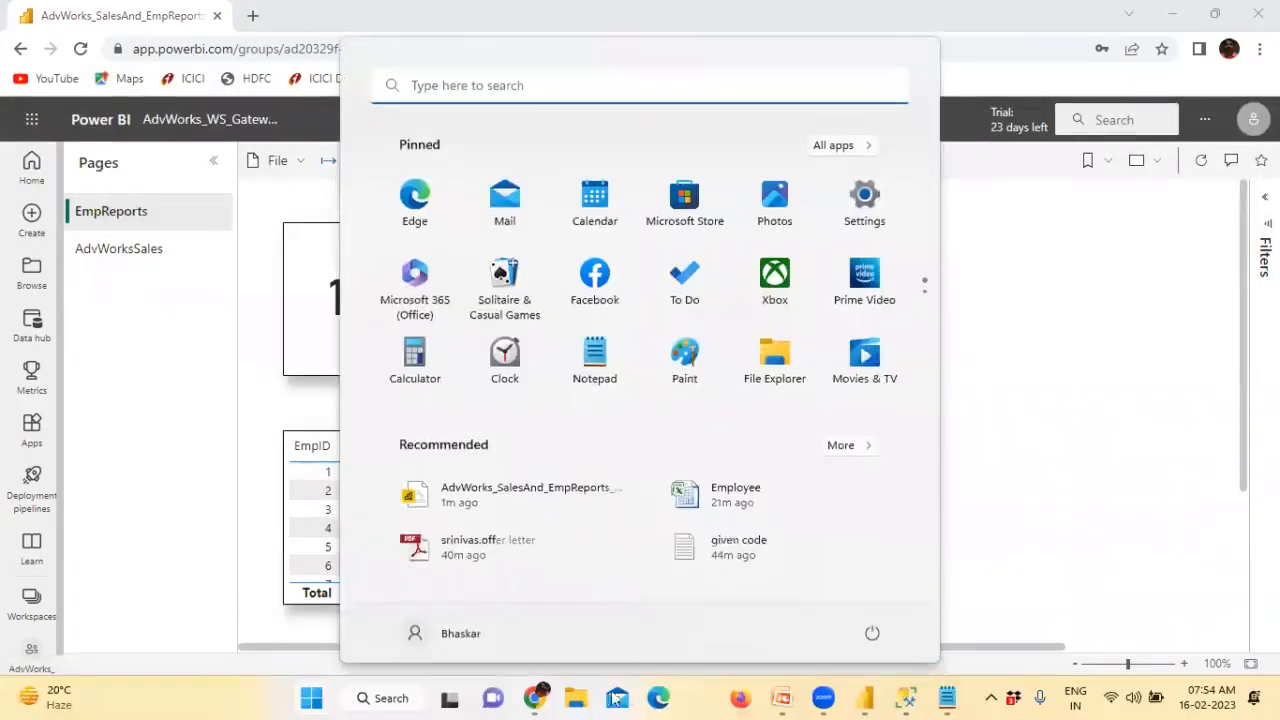
Open the Employee workbook and enter a new name for EmpID 1 in cell B2
click(474, 555)
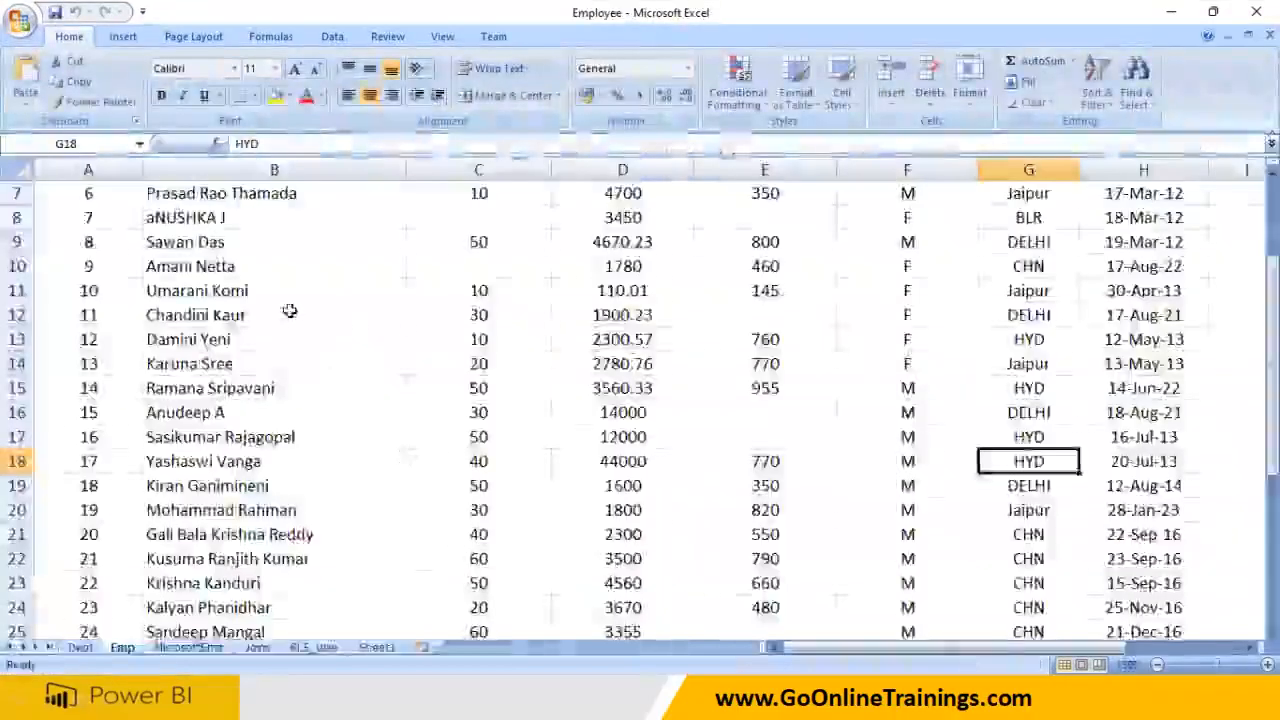
scroll(286, 306, up, 2)
click(242, 224)
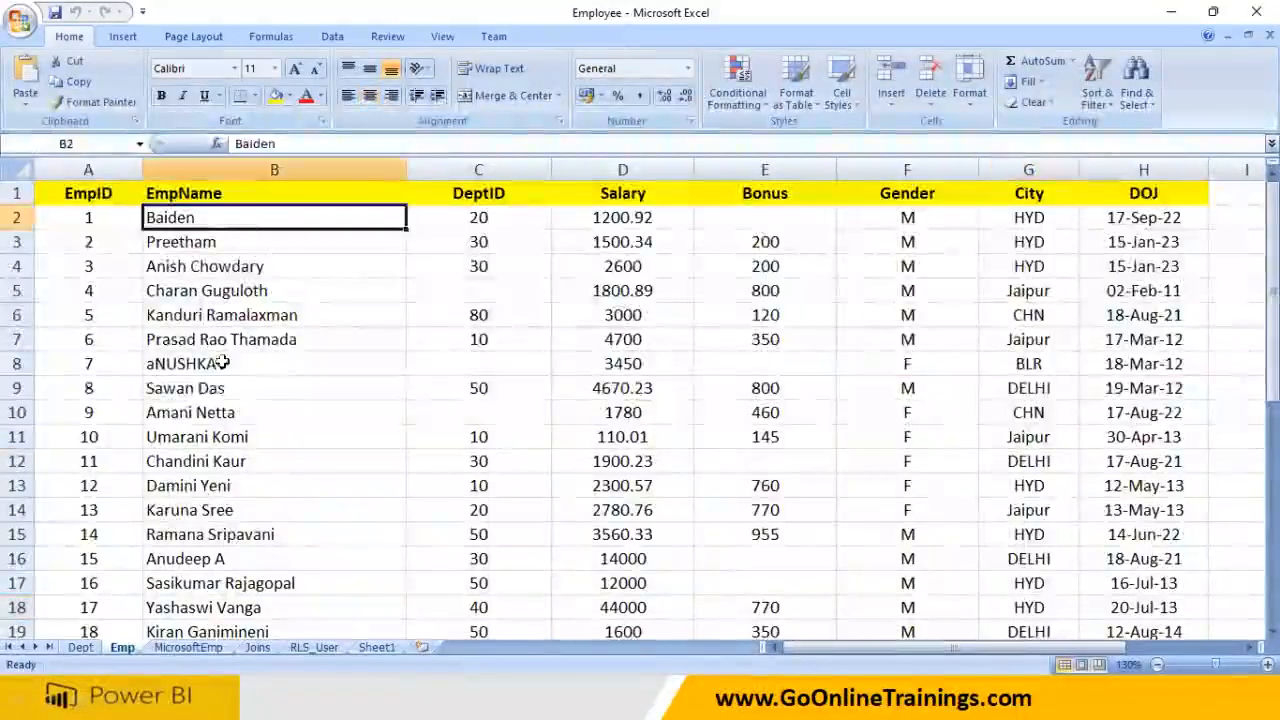
scroll(263, 391, down, 5)
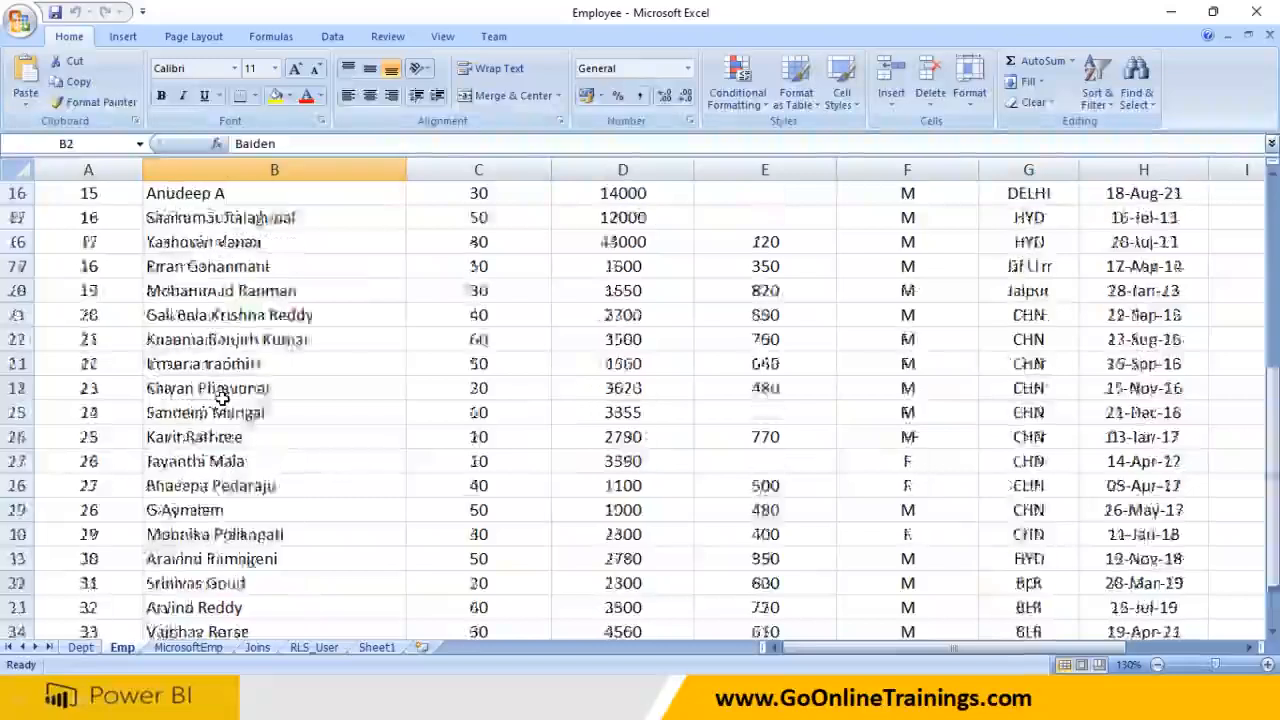
scroll(280, 380, up, 5)
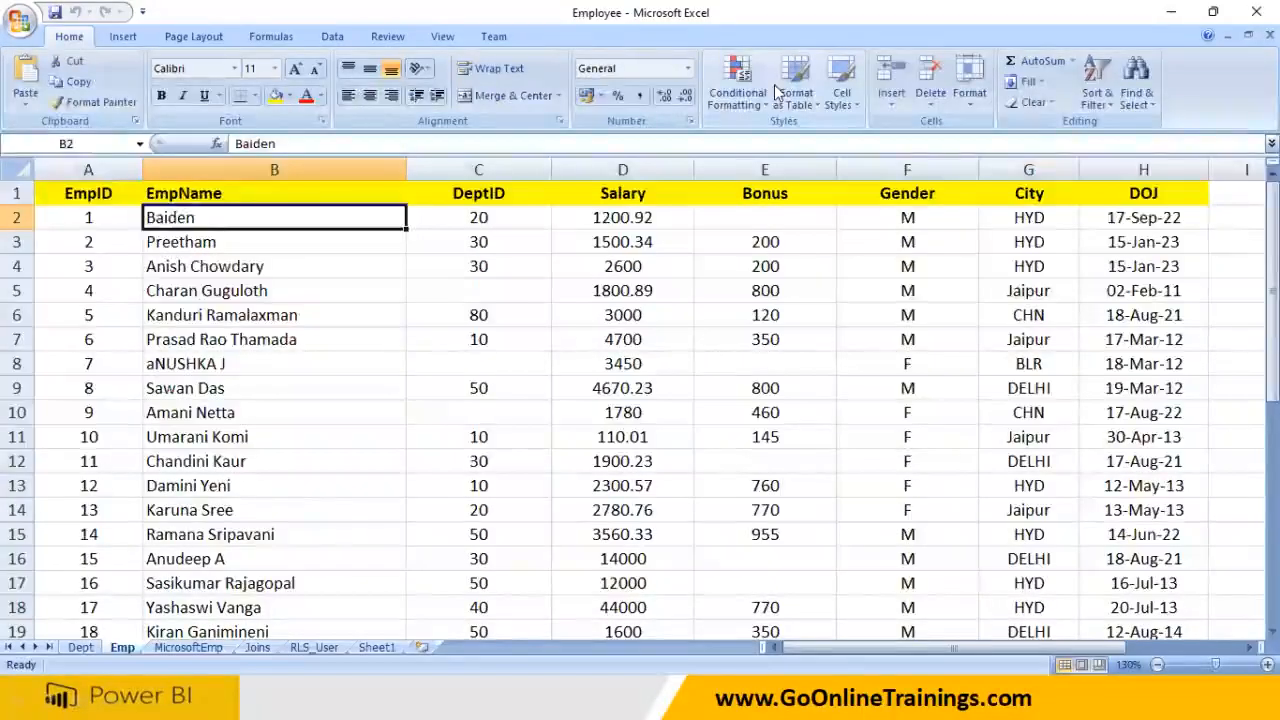
key(alt+Tab)
click(207, 217)
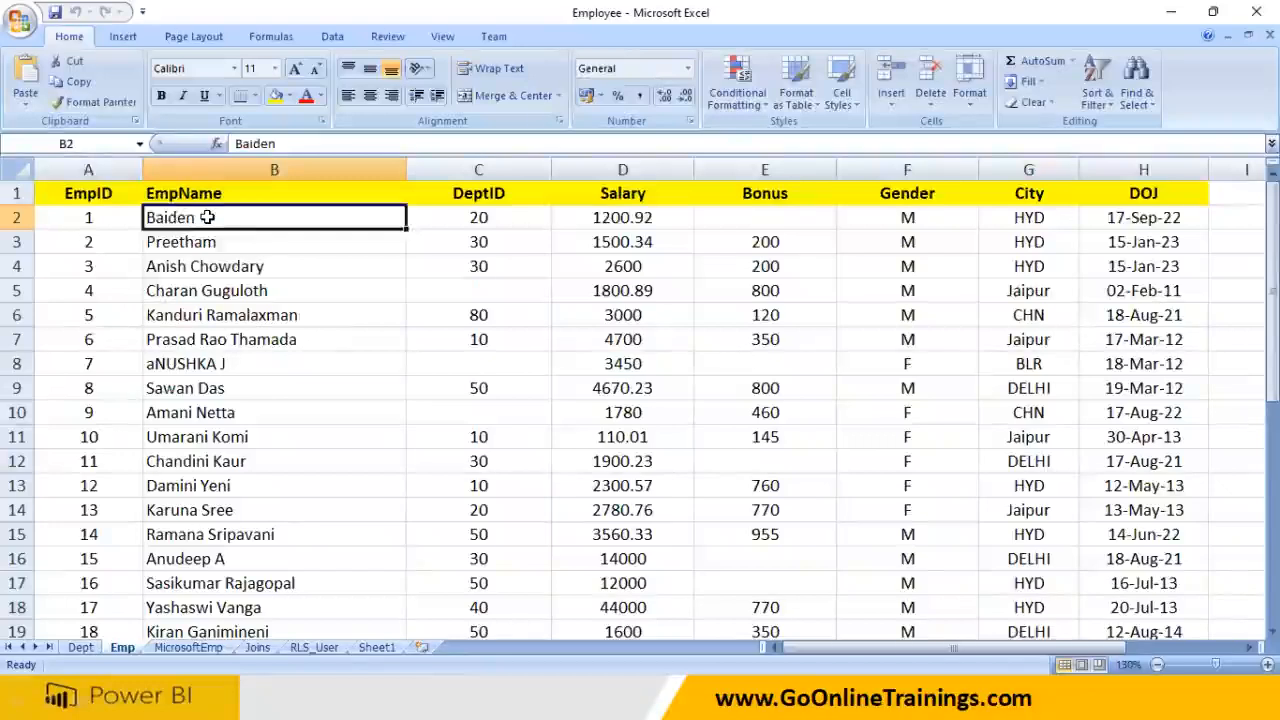
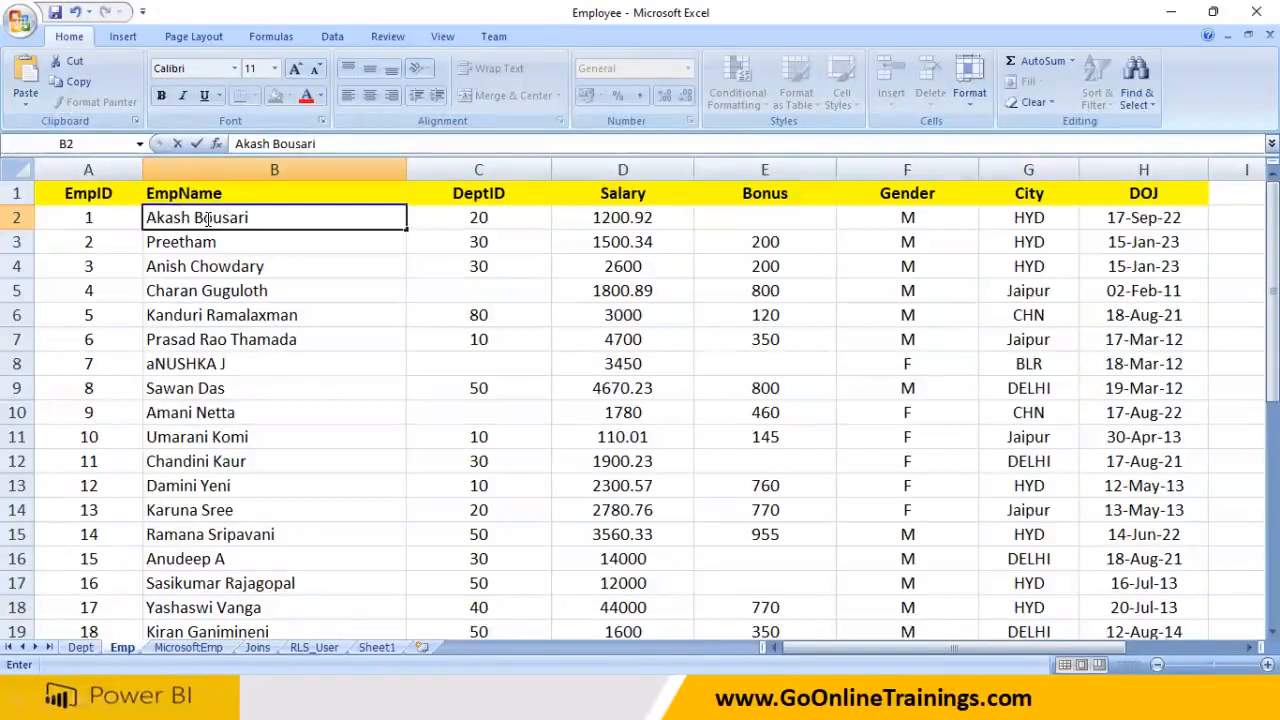
click(252, 247)
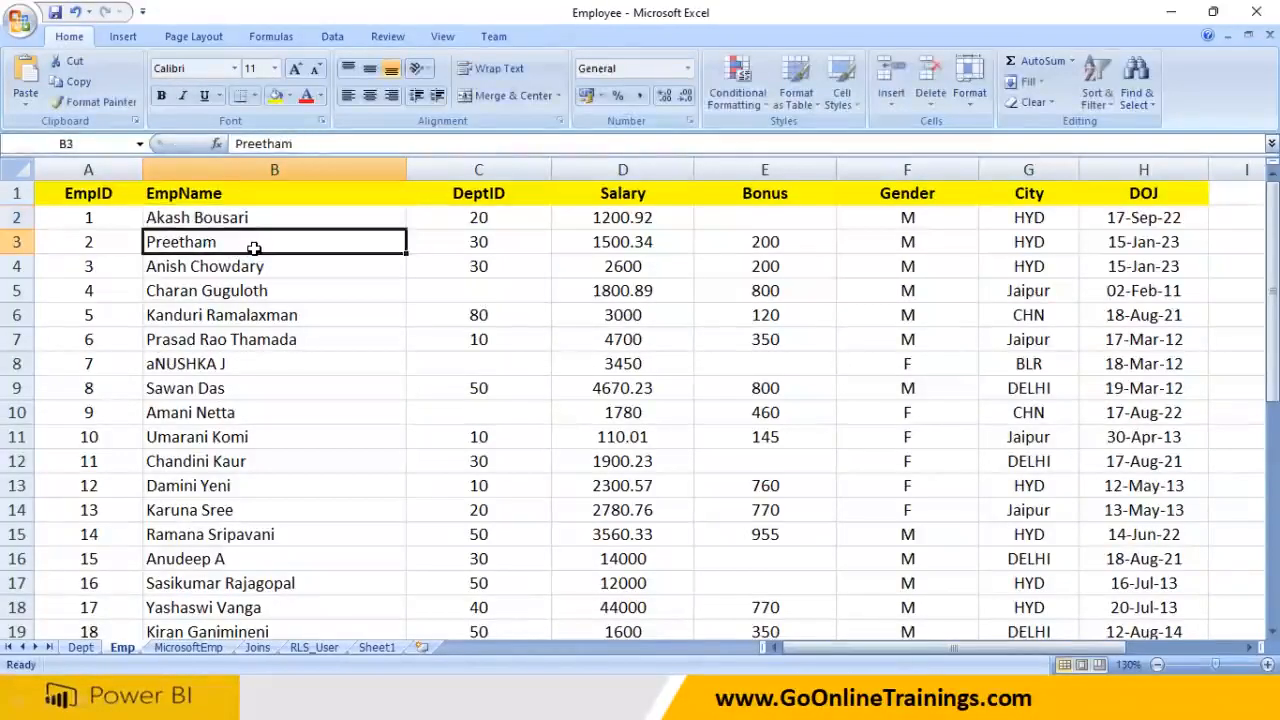
Enter a new name for EmpID 7 in cell B8, save the workbook and close Excel
click(251, 291)
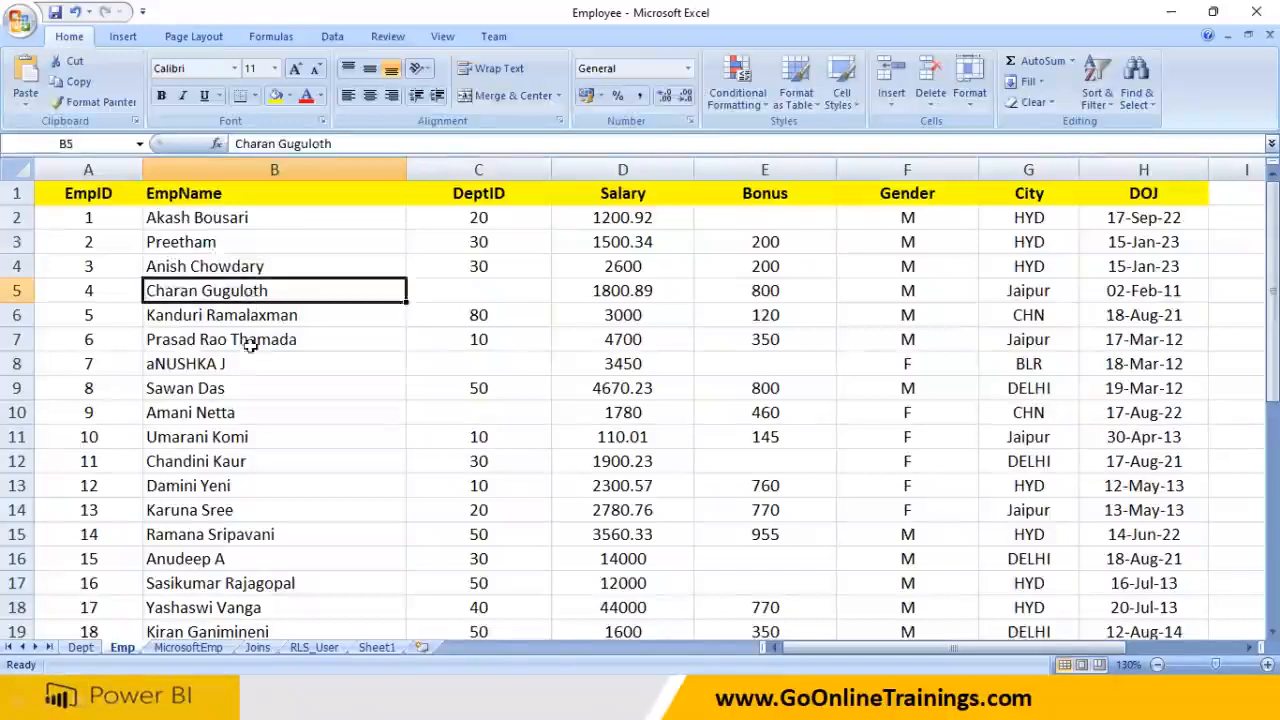
click(248, 366)
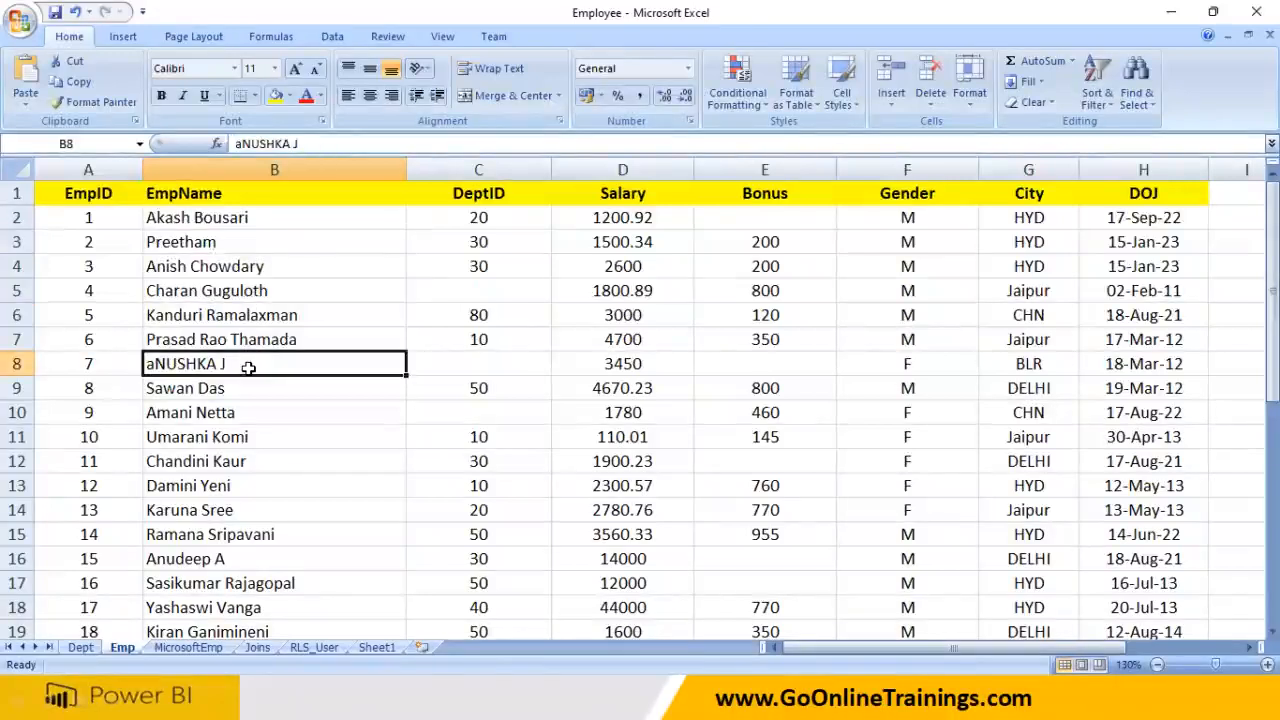
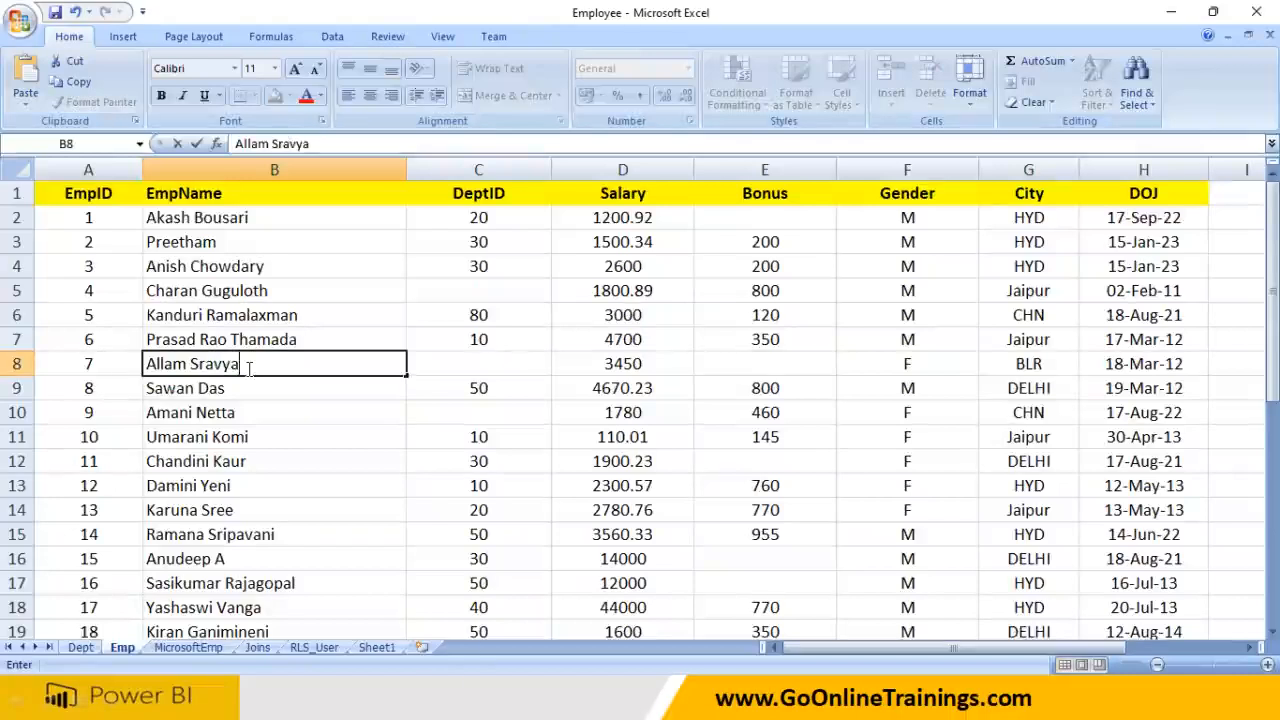
key(ctrl+s)
click(214, 394)
key(ctrl+s)
click(226, 364)
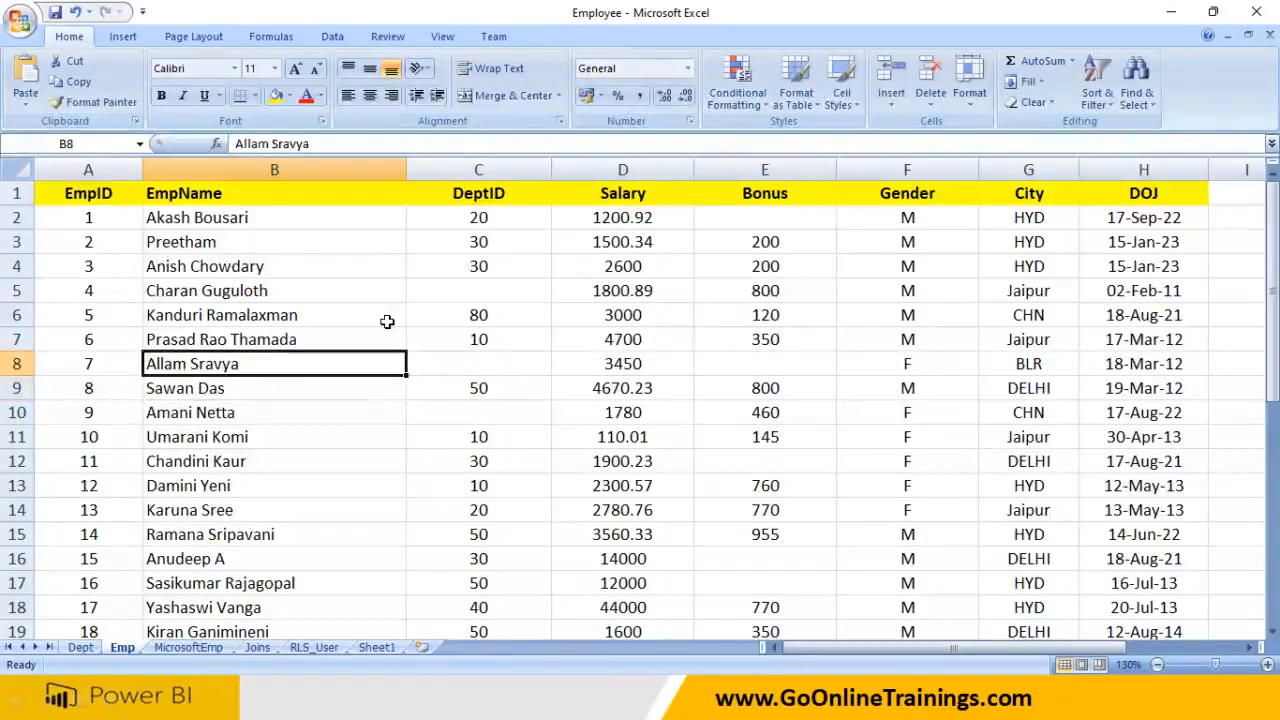
key(alt+Tab)
click(1257, 12)
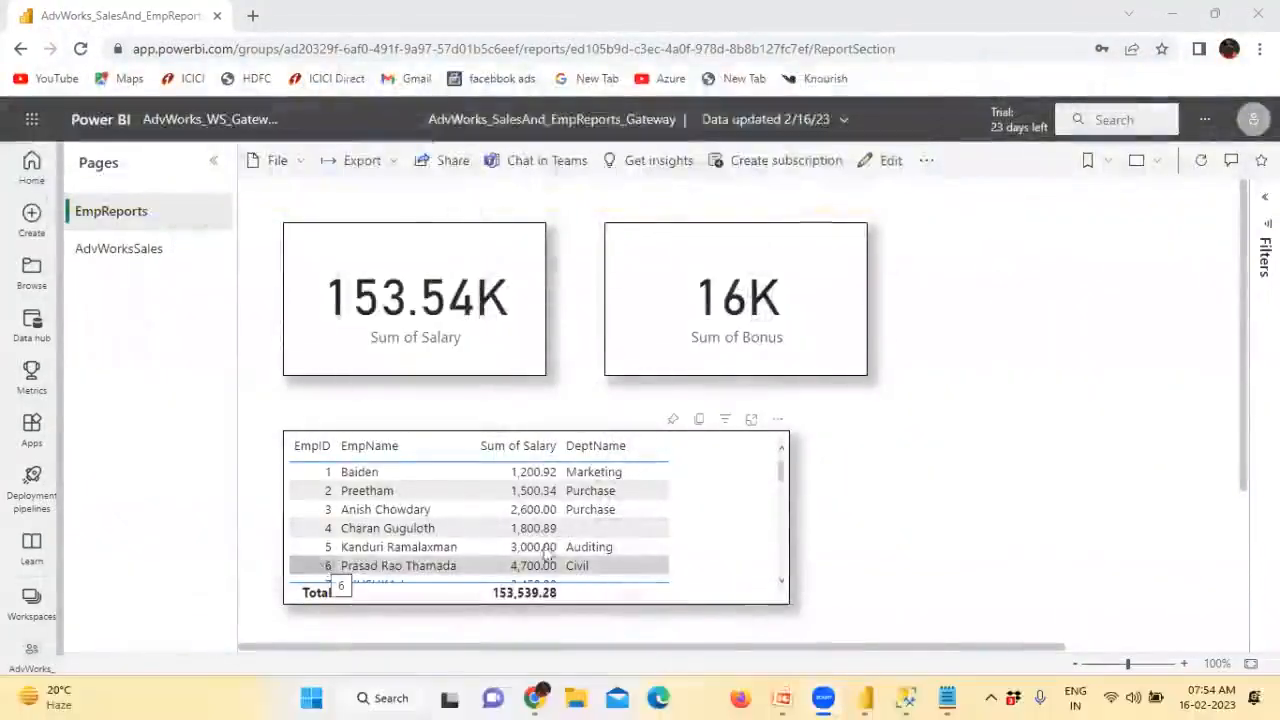
Back in Power BI Desktop on the EmpReports page, refresh data from the edited Excel sources
key(super)
click(870, 697)
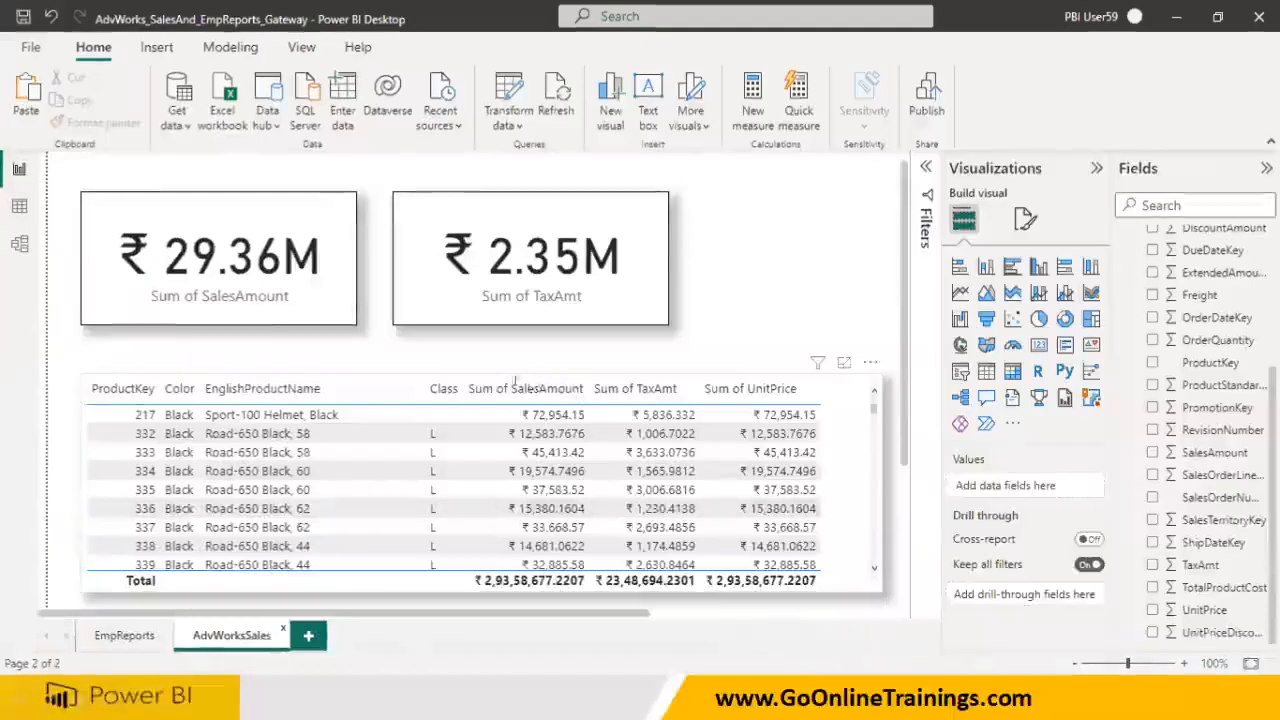
click(124, 636)
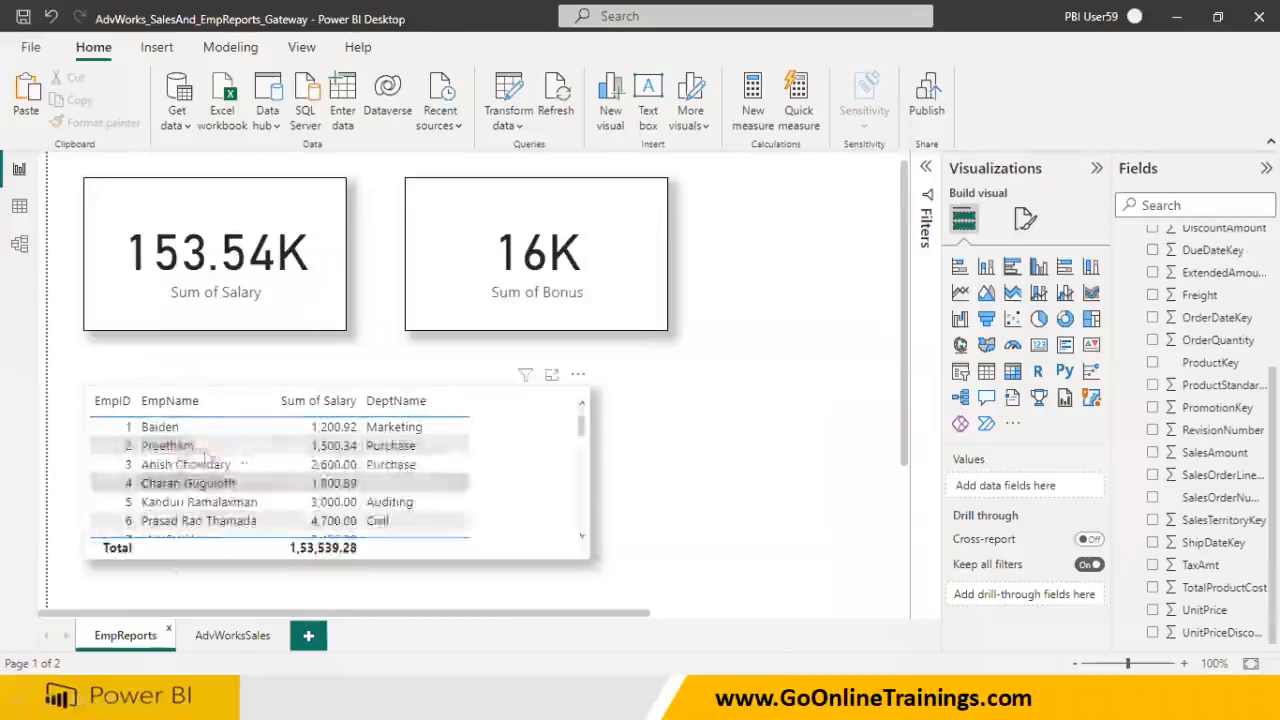
click(557, 100)
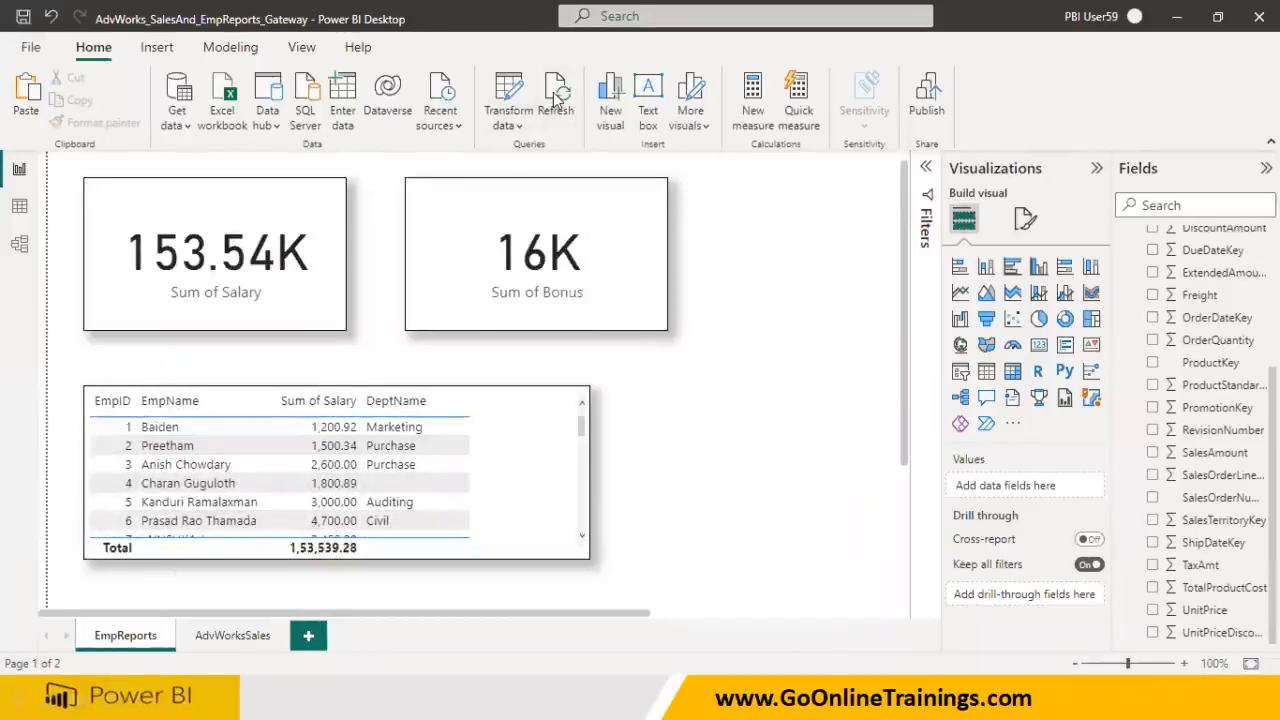
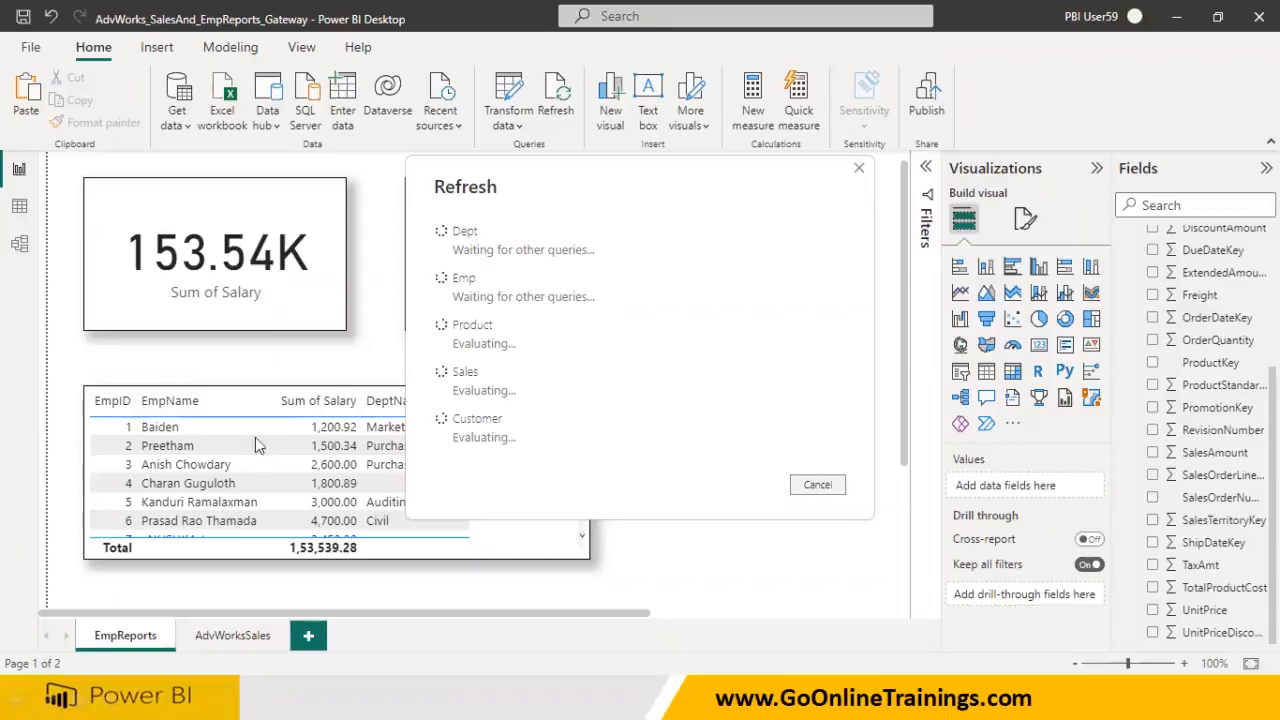
Bring up the Start menu and taskbar while the Power BI Desktop data refresh runs
key(super)
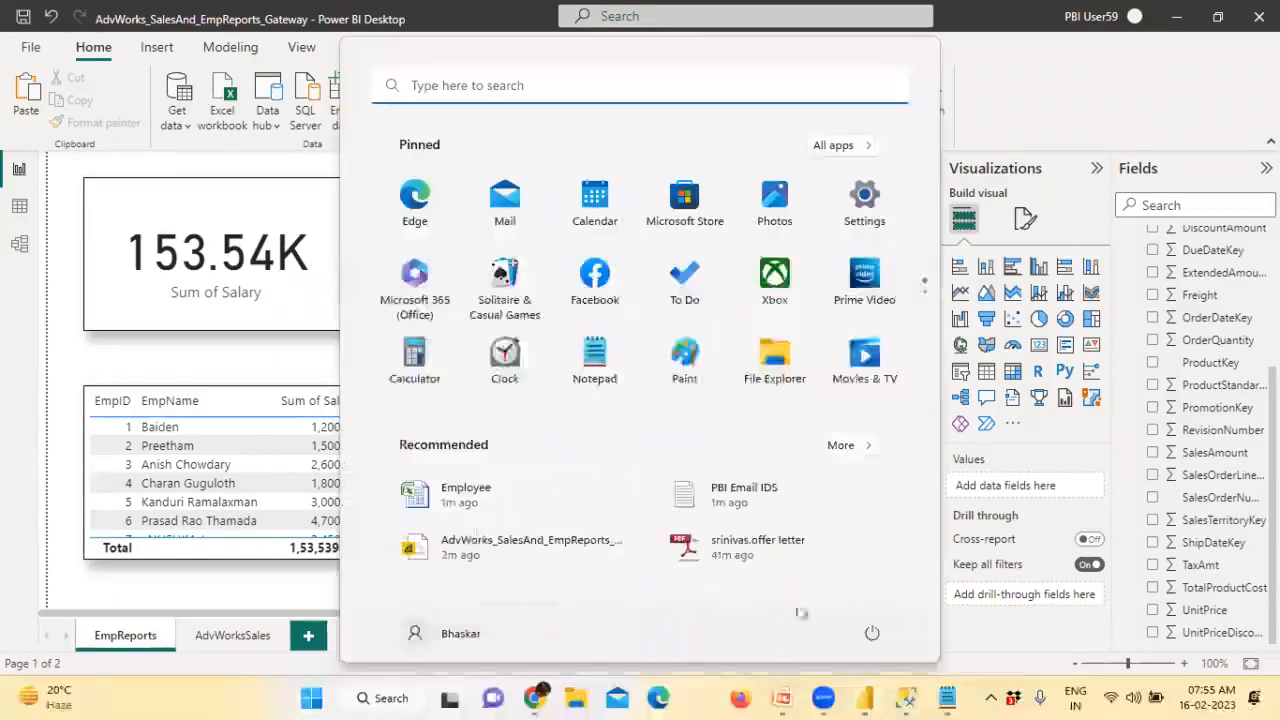
In the browser, reload the report and refresh the AdvWorks_SalesAnd_EmpReports_Gateway dataset from the workspace list
mouse_move(869, 696)
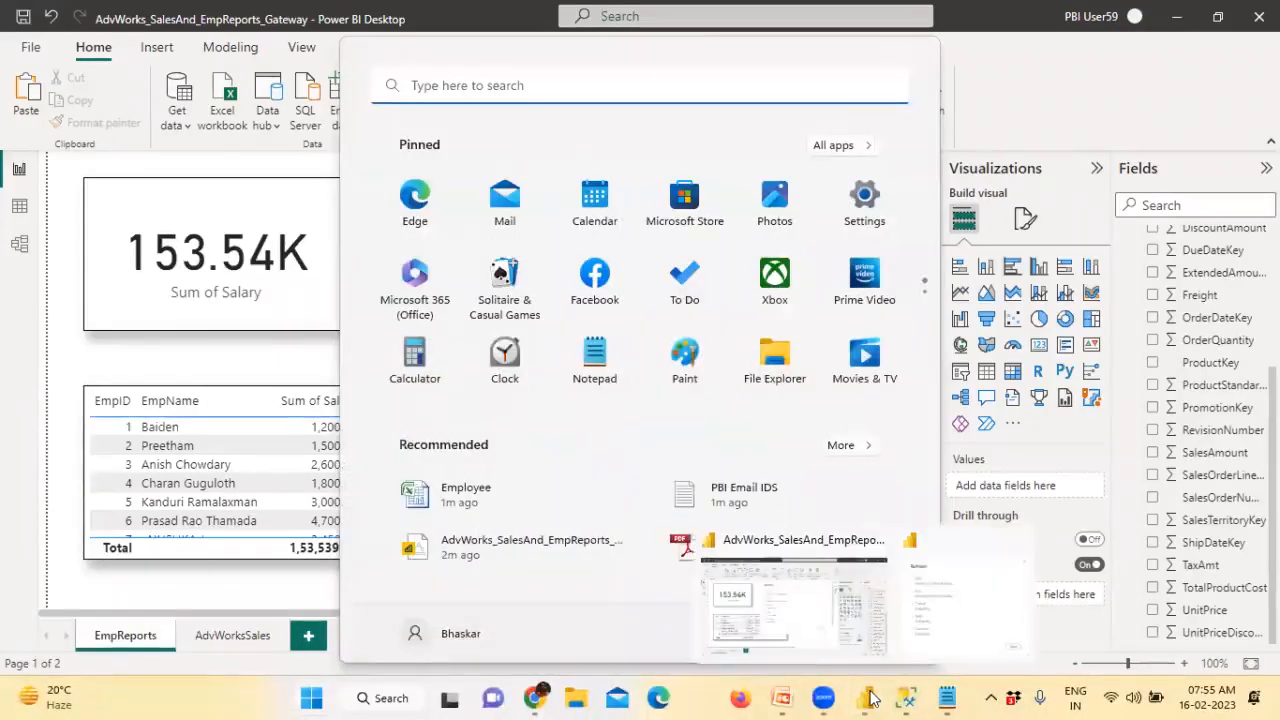
click(538, 696)
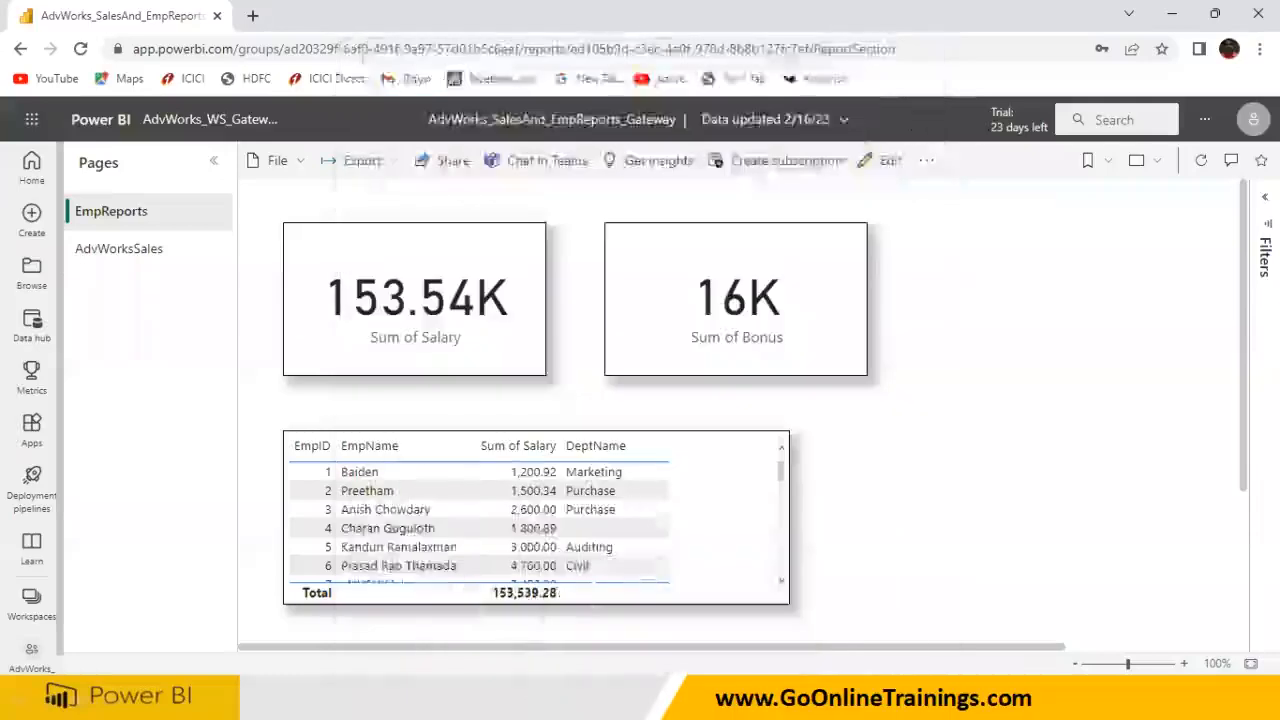
key(F5)
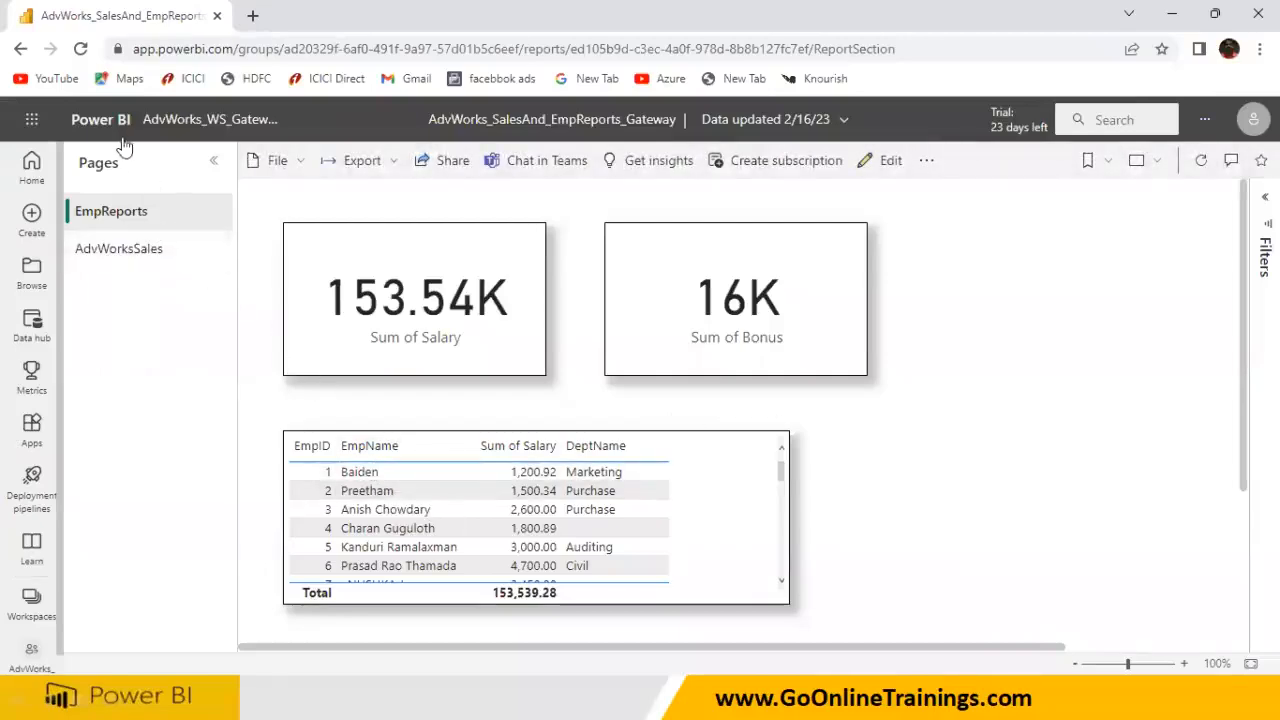
click(215, 127)
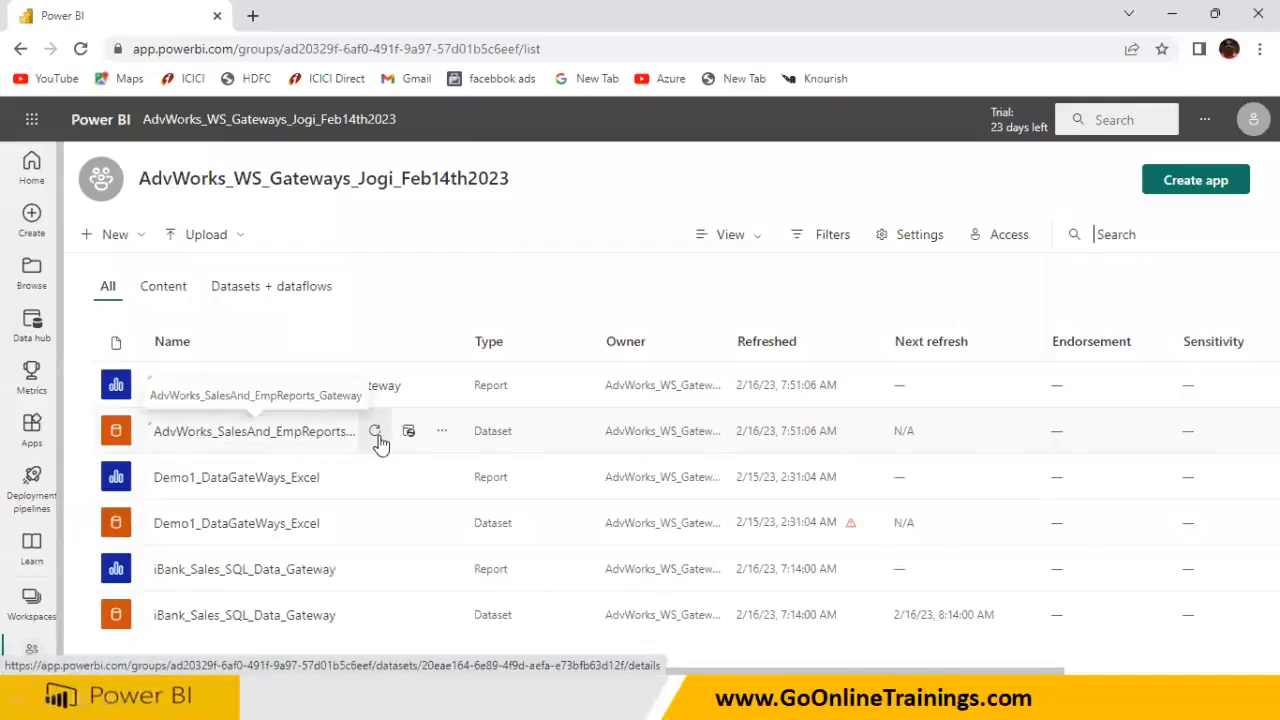
click(376, 433)
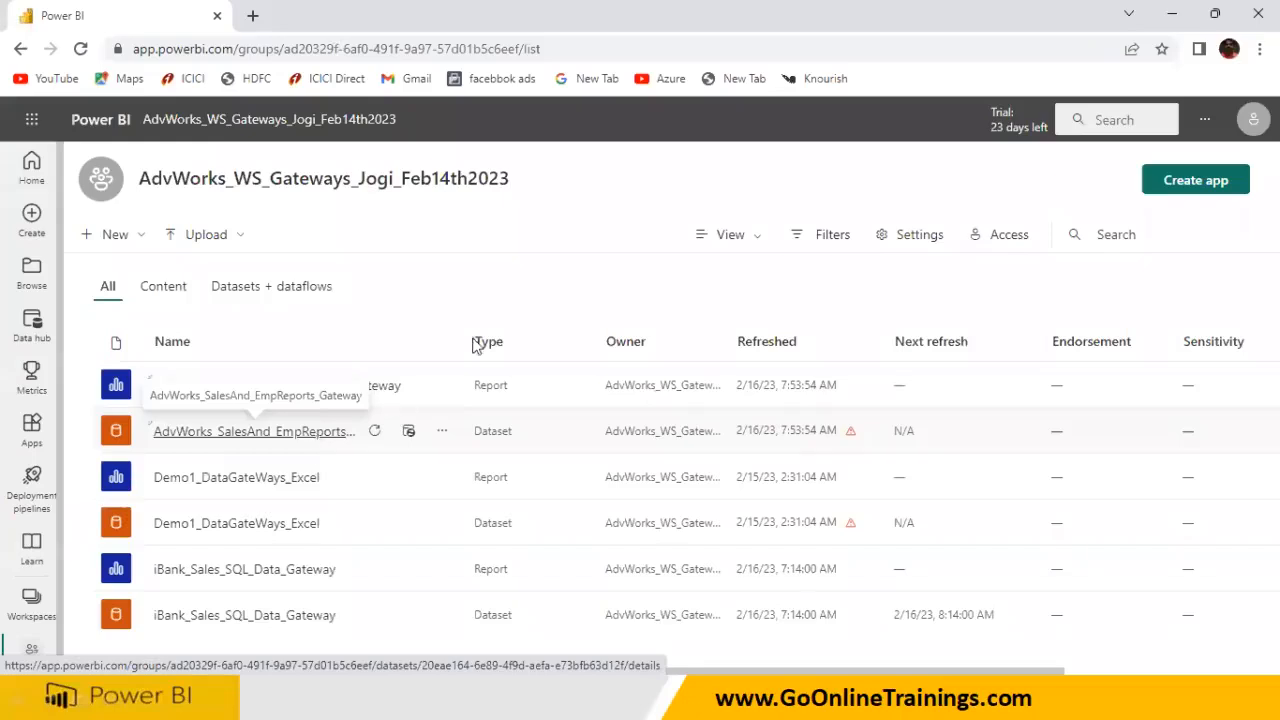
Open Manage connections and gateways and review the on-premises gateways, then the data sources list
click(1204, 120)
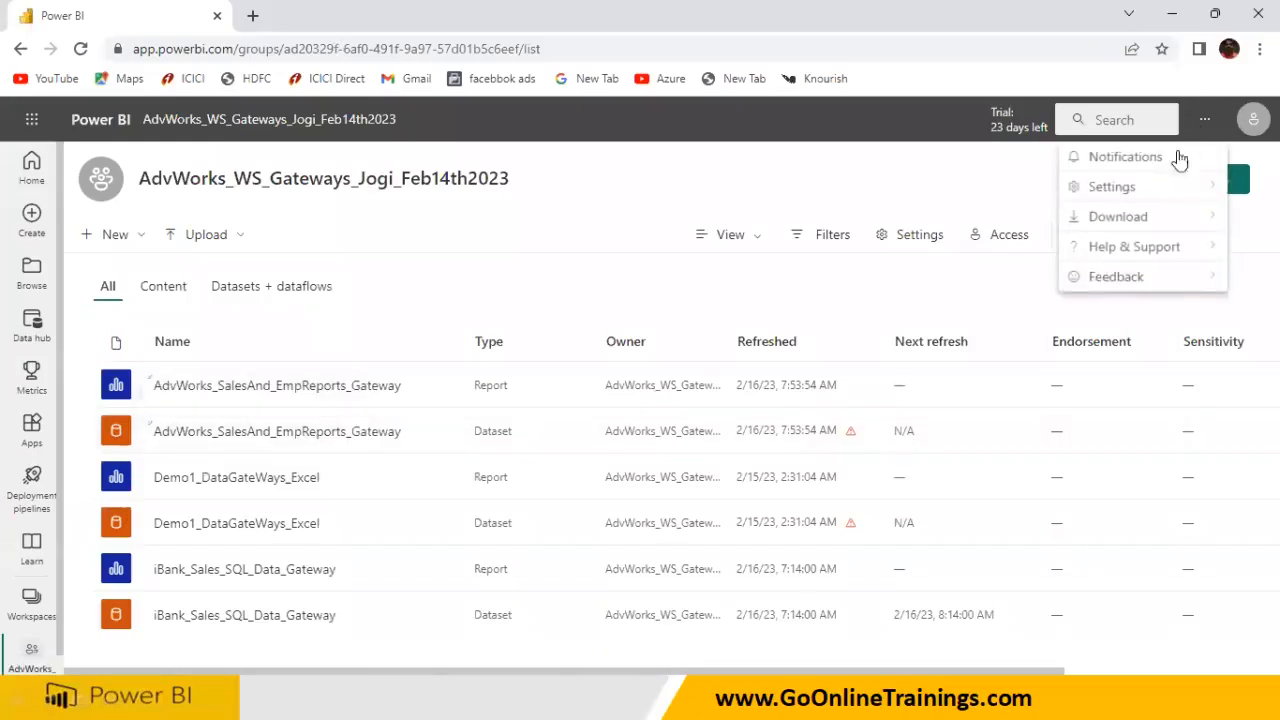
mouse_move(1168, 192)
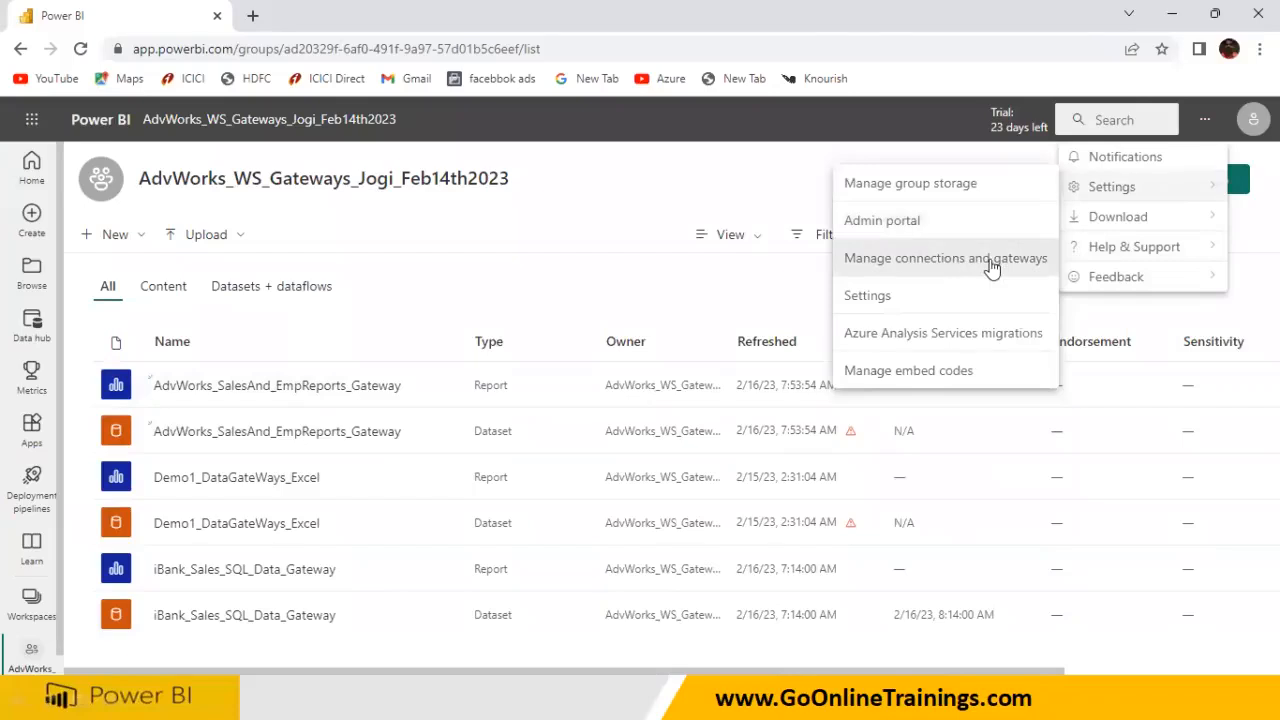
click(990, 262)
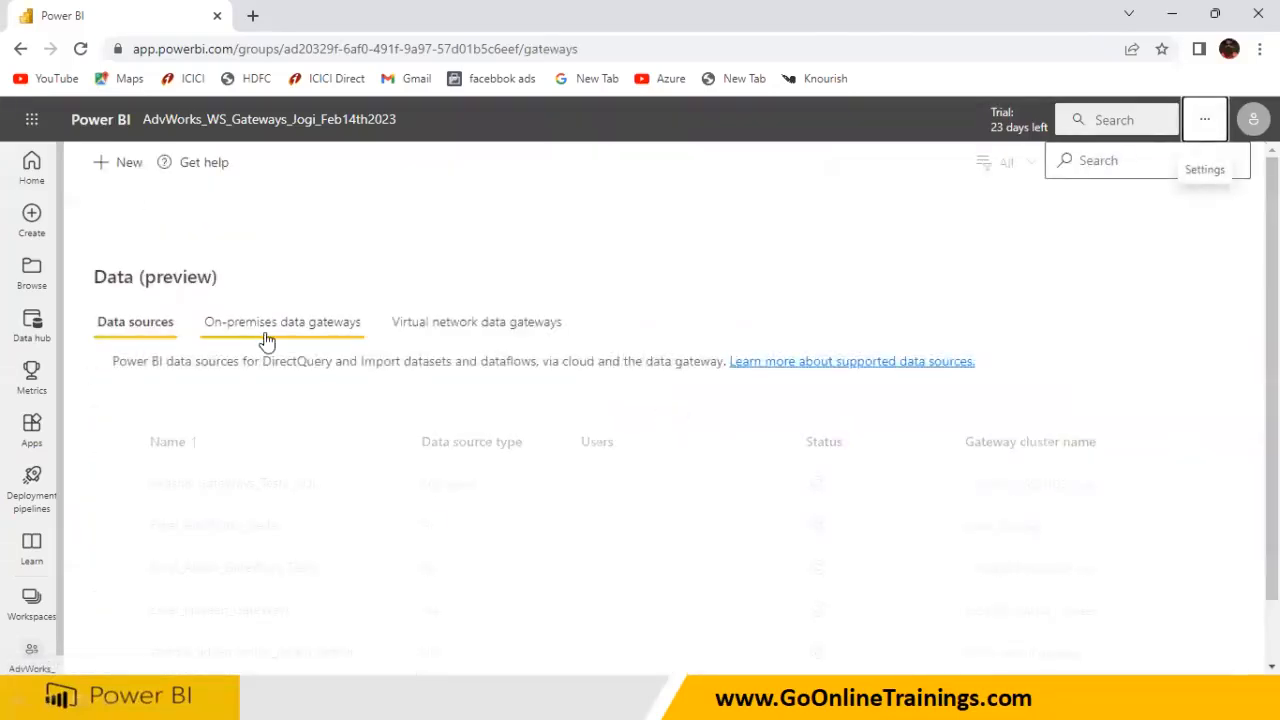
click(266, 337)
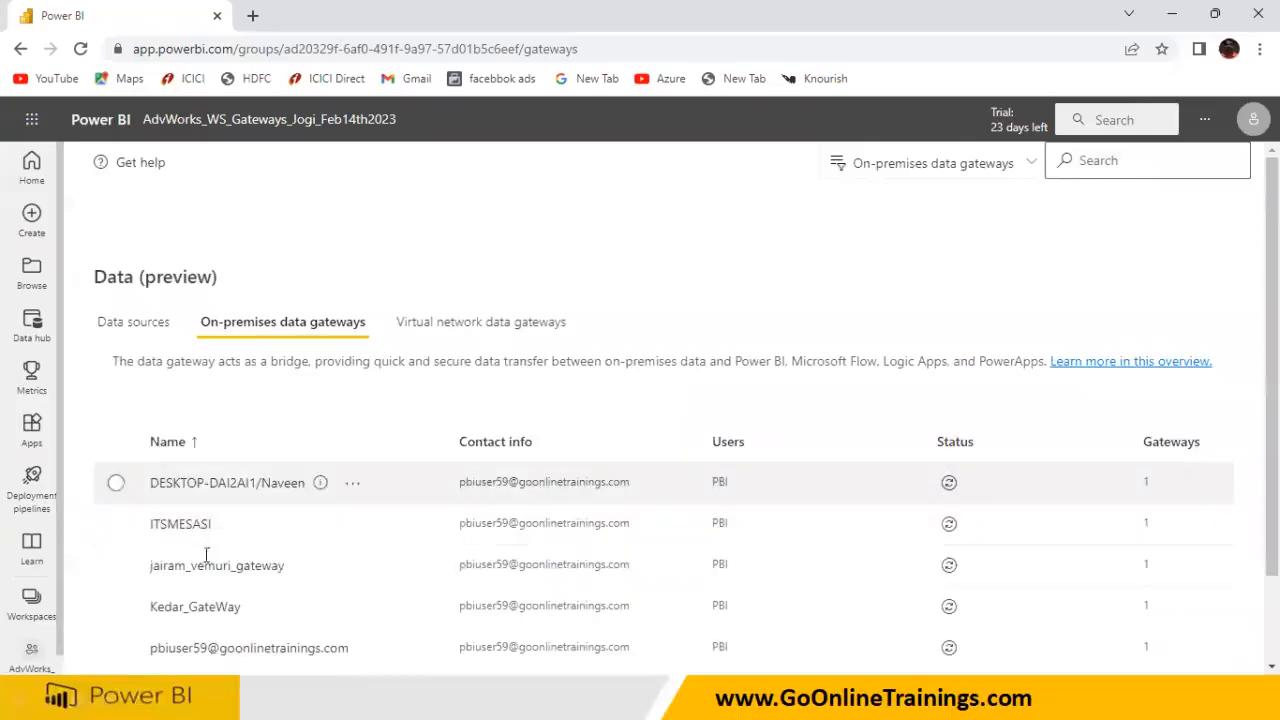
scroll(212, 536, down, 1)
scroll(212, 536, up, 1)
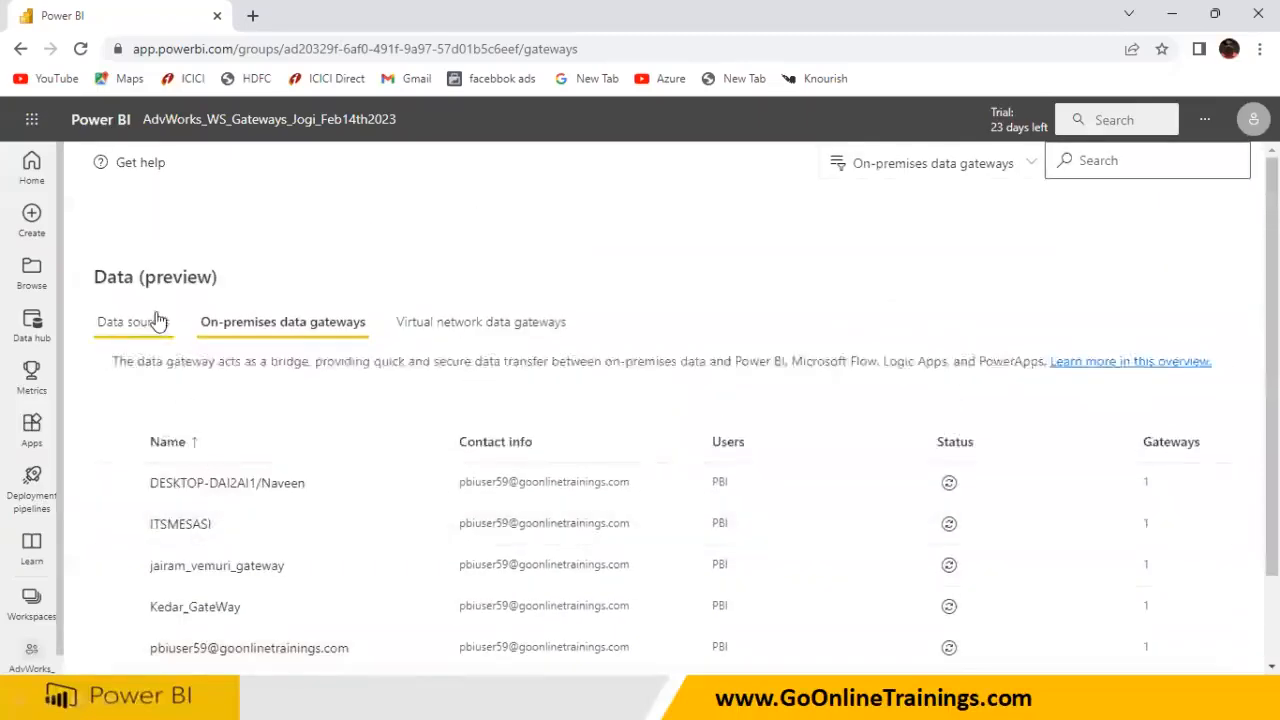
click(157, 321)
Start a new on-premises data source and assign it to the gateway cluster
click(140, 163)
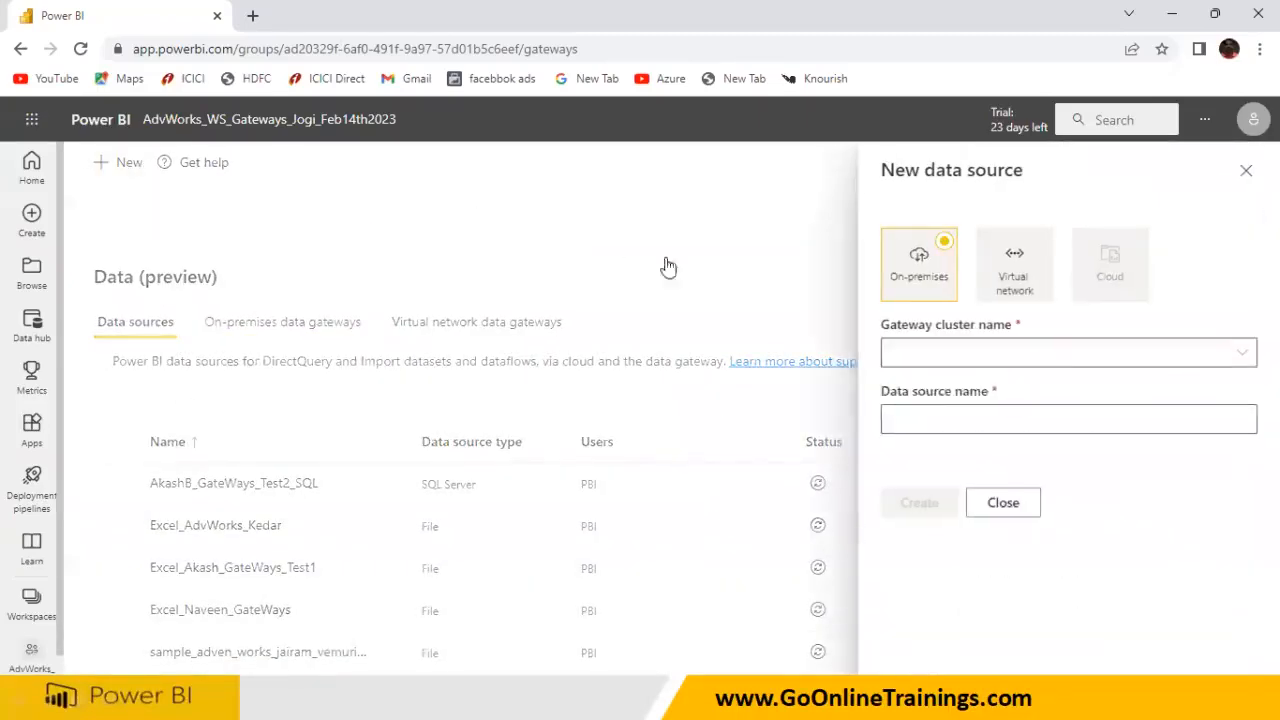
click(893, 352)
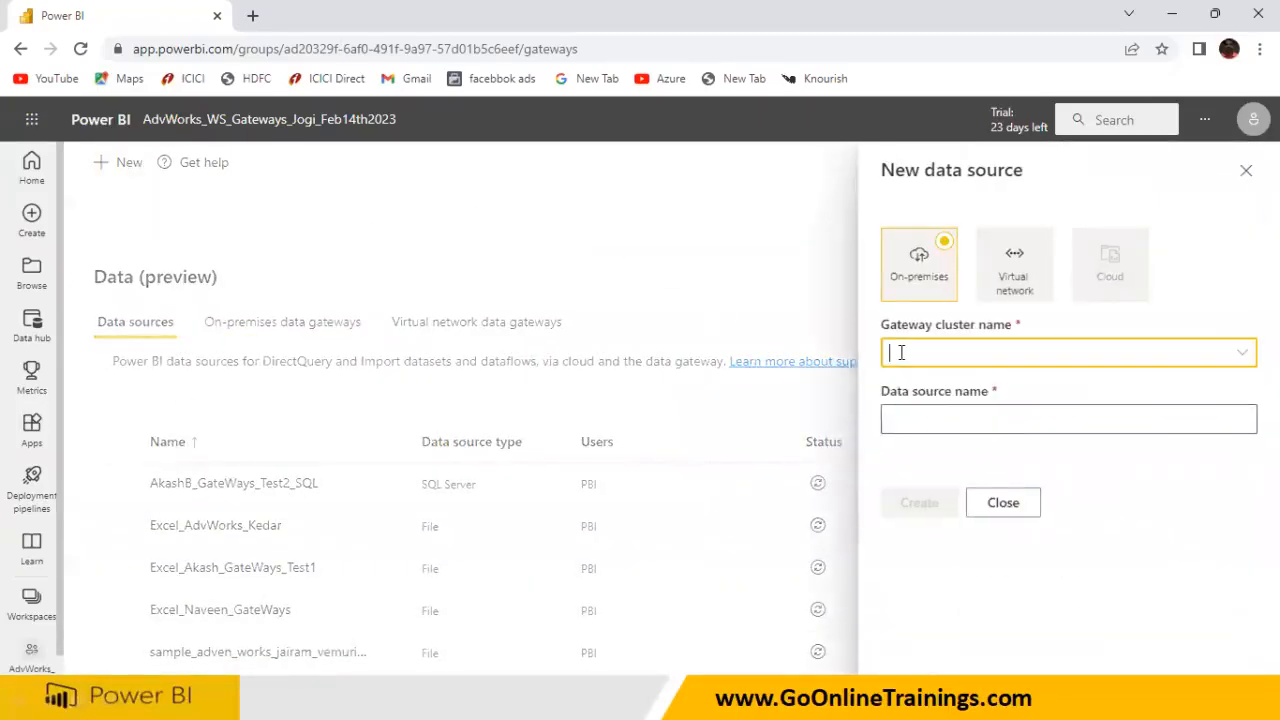
click(1243, 358)
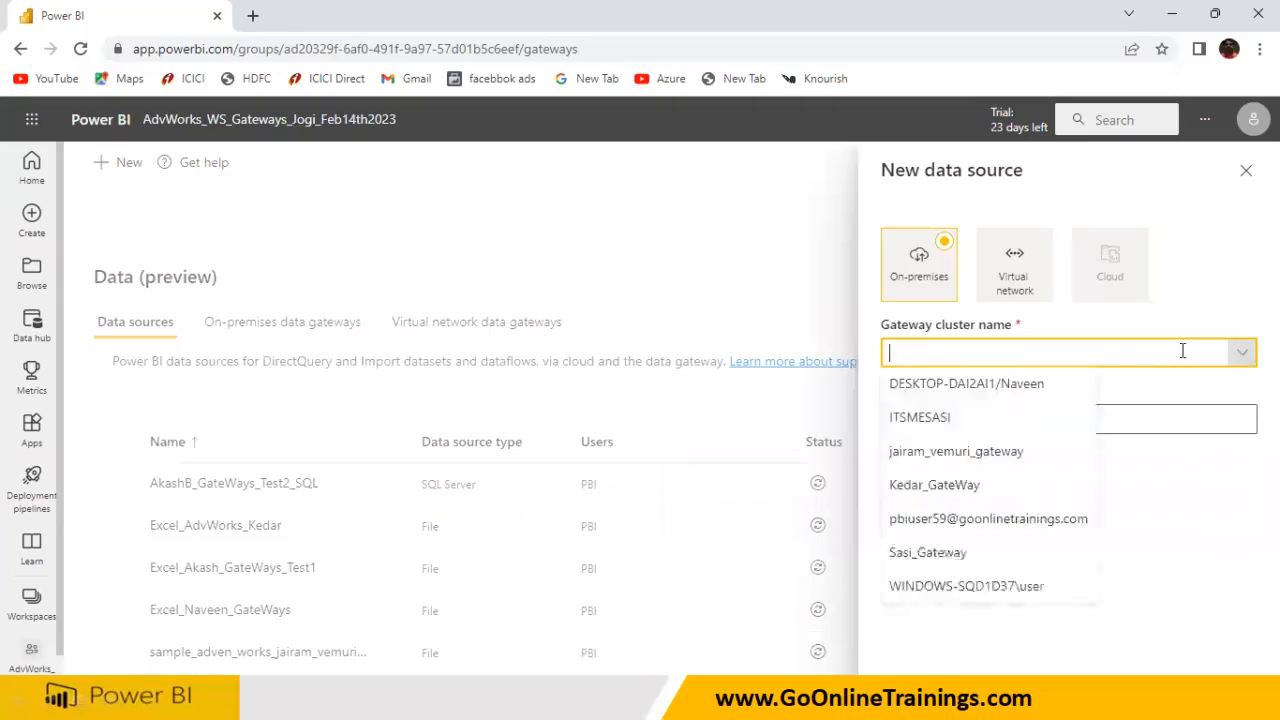
click(945, 490)
Name the data source for the Excel employee workbook, fixing a typo, and set its type to File
click(925, 421)
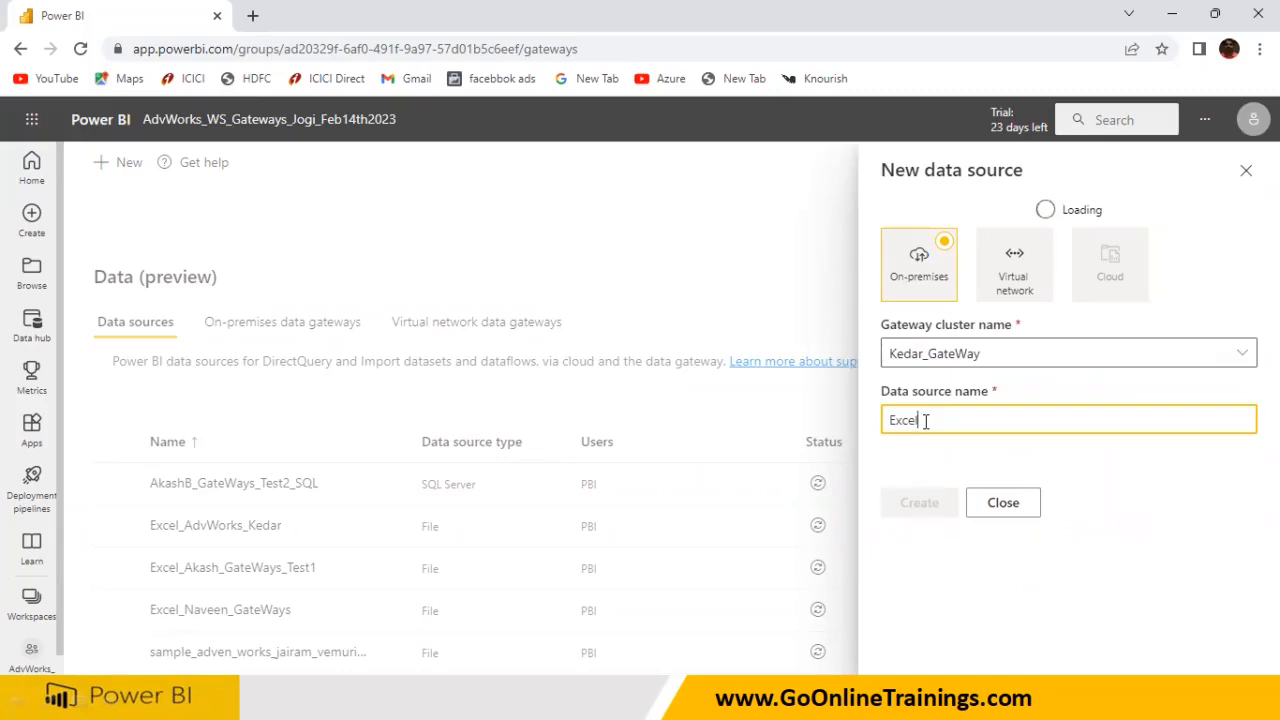
text(Excel_Imp_)
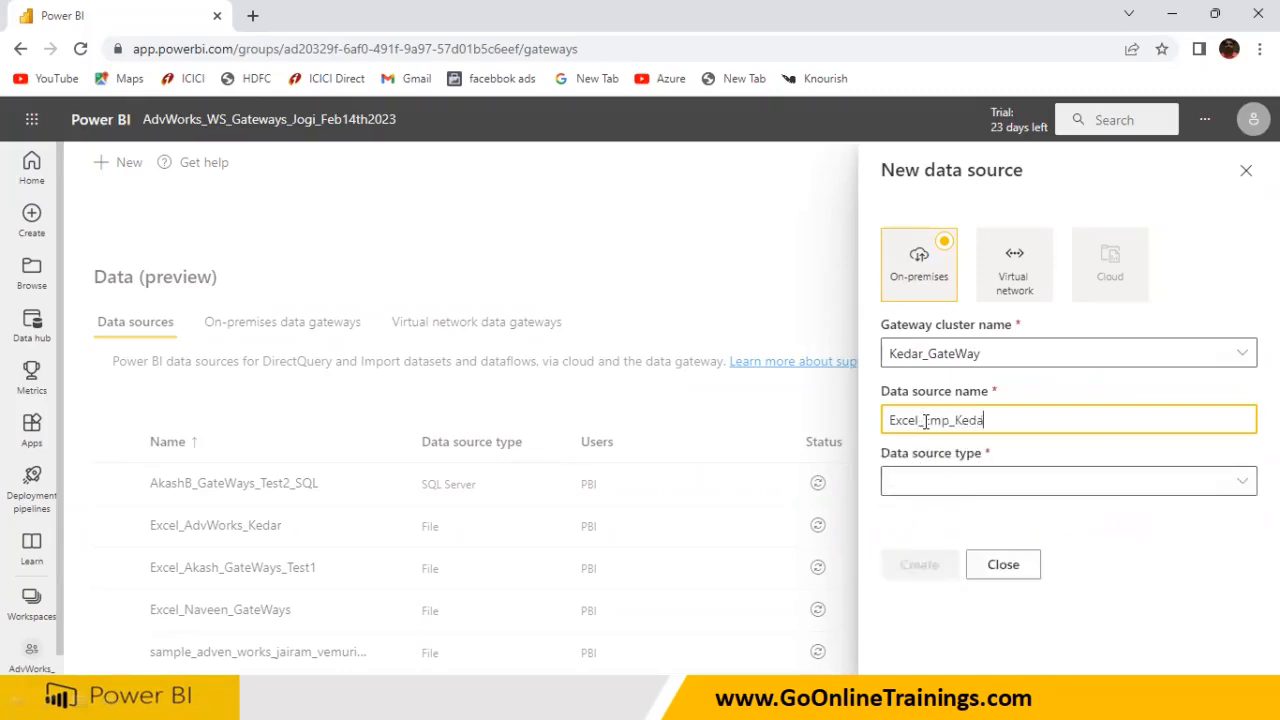
text(Kedar_Jjogi)
key(BackSpace)
key(BackSpace)
key(BackSpace)
click(902, 481)
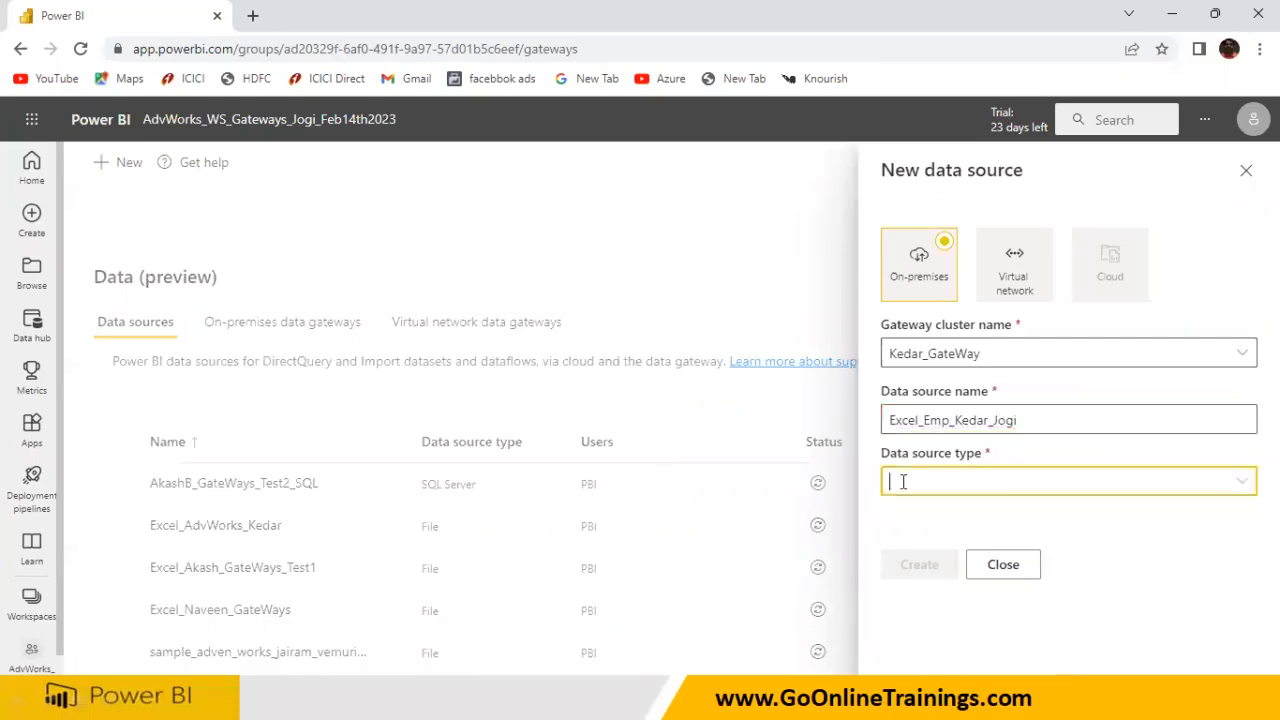
text(Fi)
key(Return)
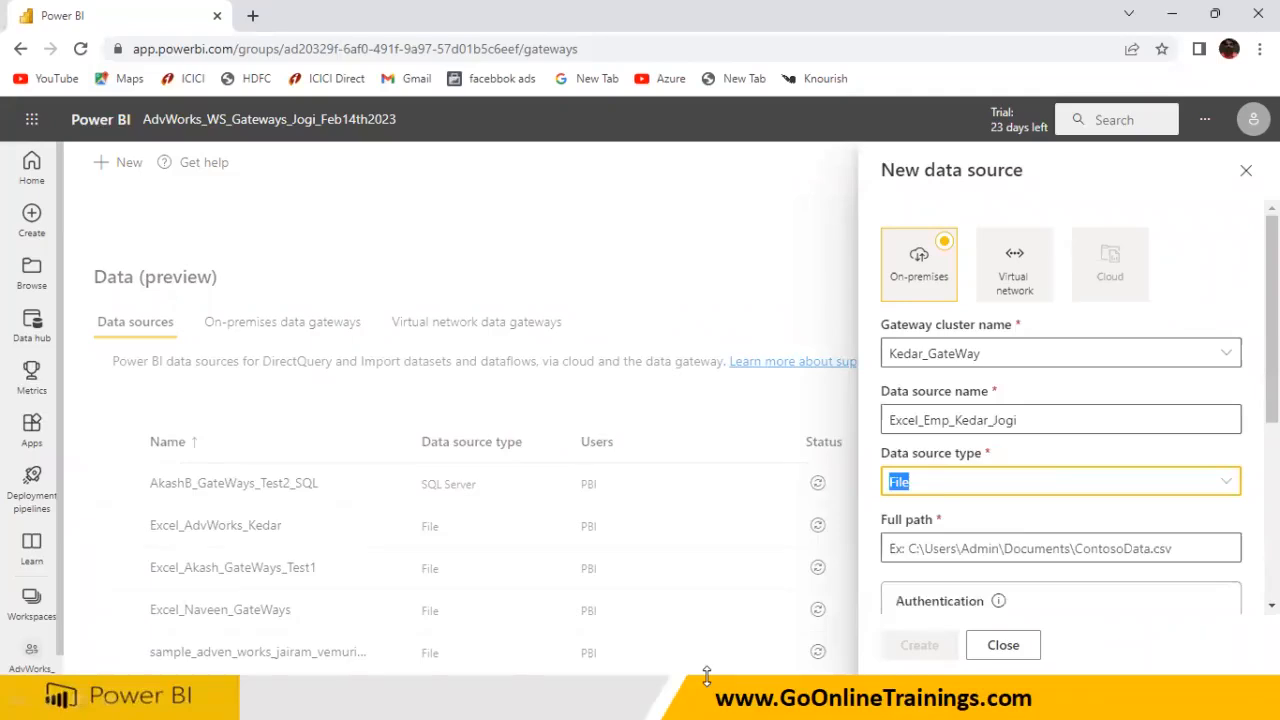
key(super)
In Power BI Desktop's Data source settings, select the employee.xlsx path D:\PBI_SourceData\Employee.xlsx for copying
click(870, 698)
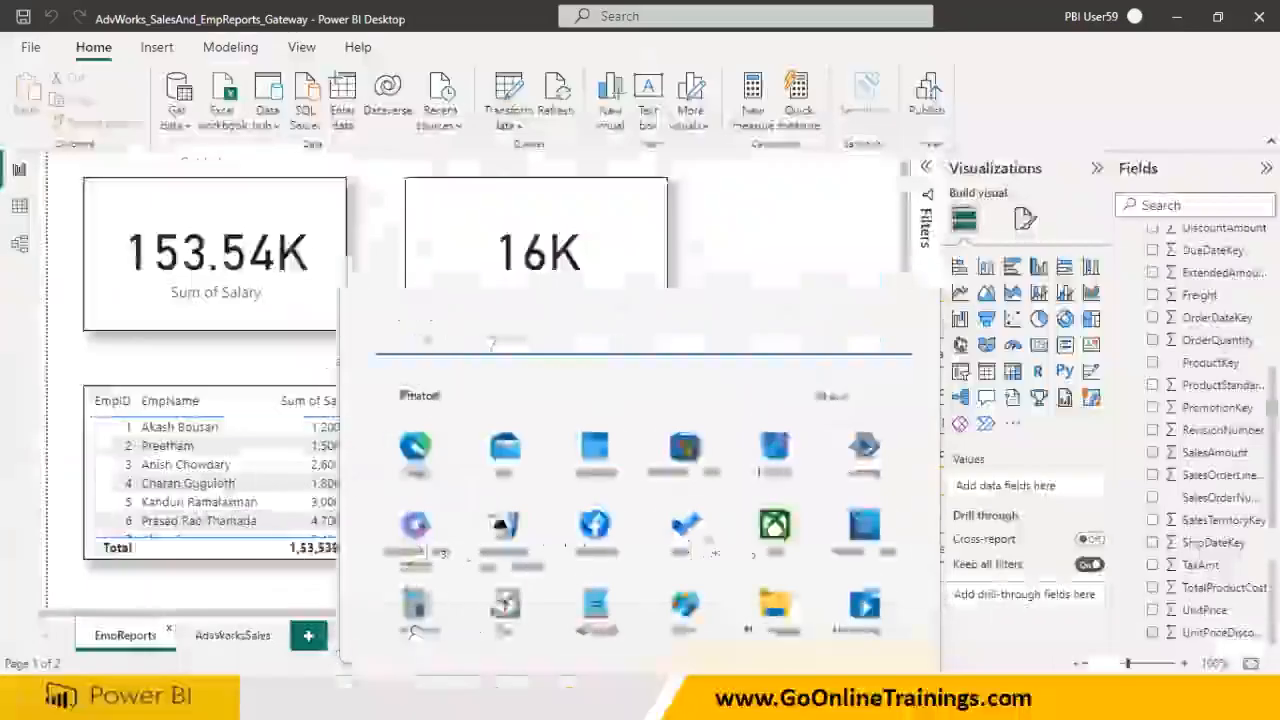
click(508, 126)
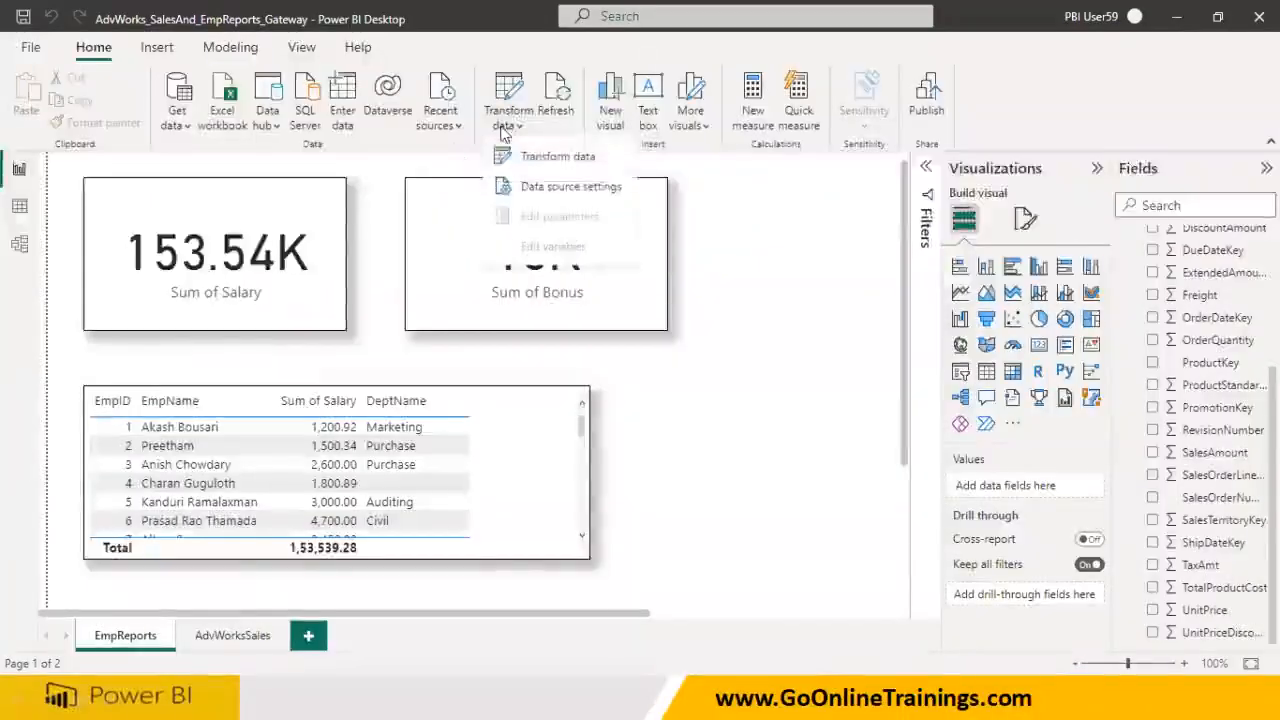
click(535, 193)
click(450, 262)
click(452, 236)
click(365, 532)
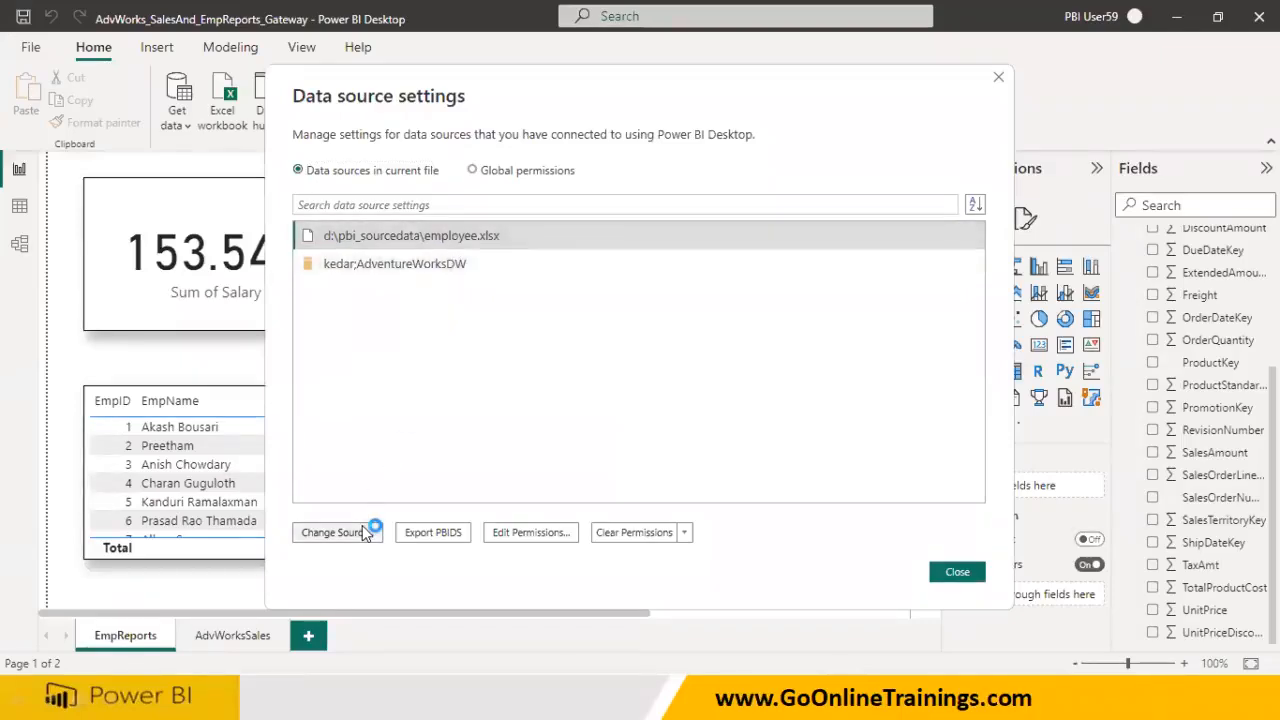
drag(528, 326, 322, 328)
key(ctrl+c)
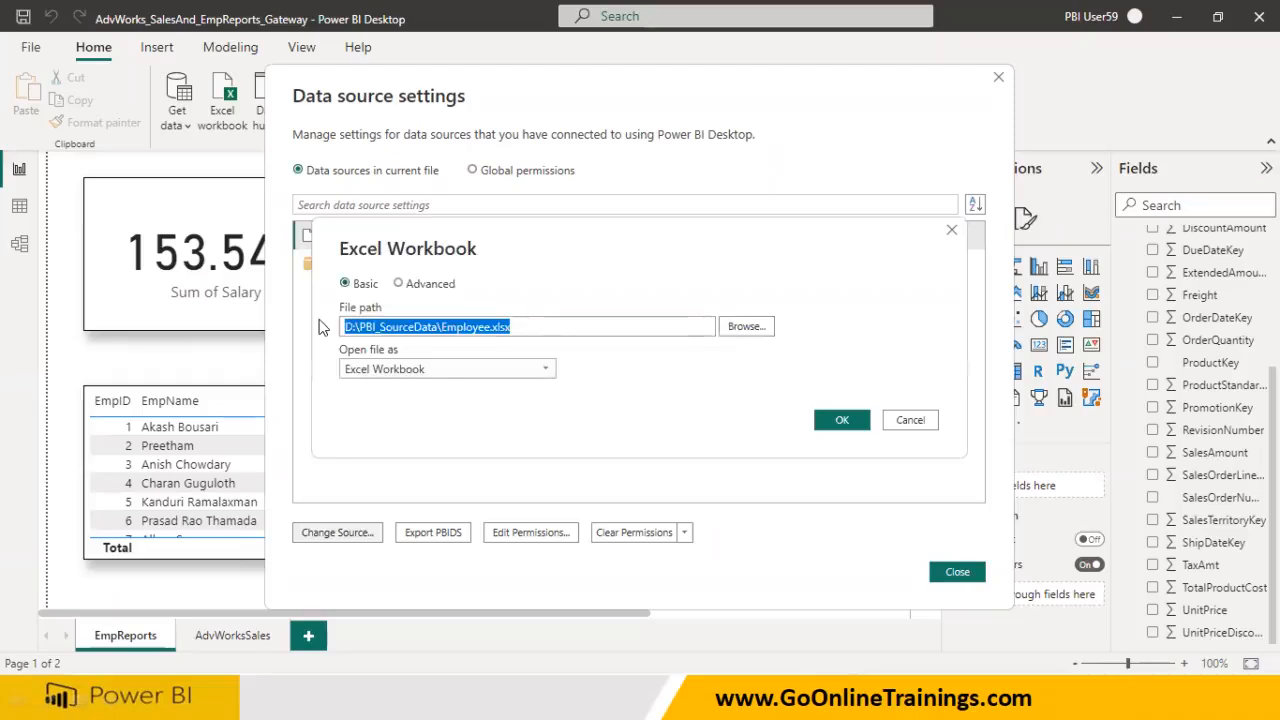
Paste D:\PBI_SourceData\Employee.xlsx as the new data source's full path
key(alt+Tab)
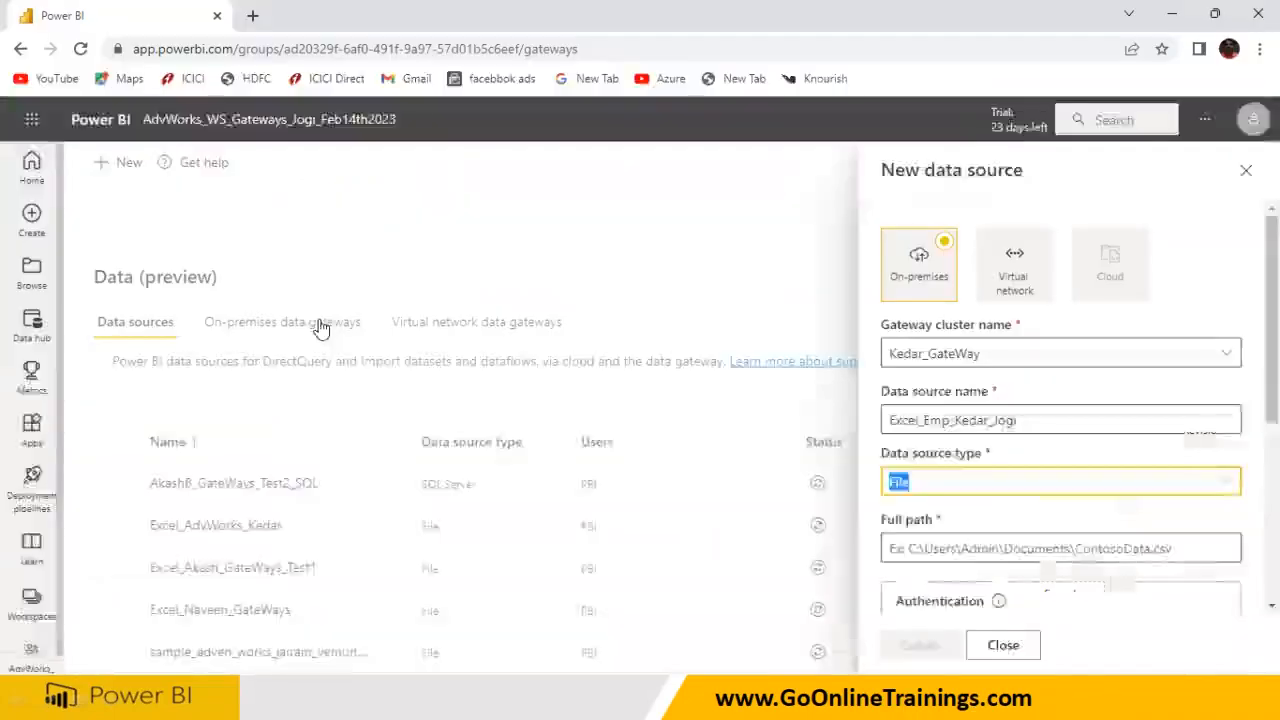
click(886, 542)
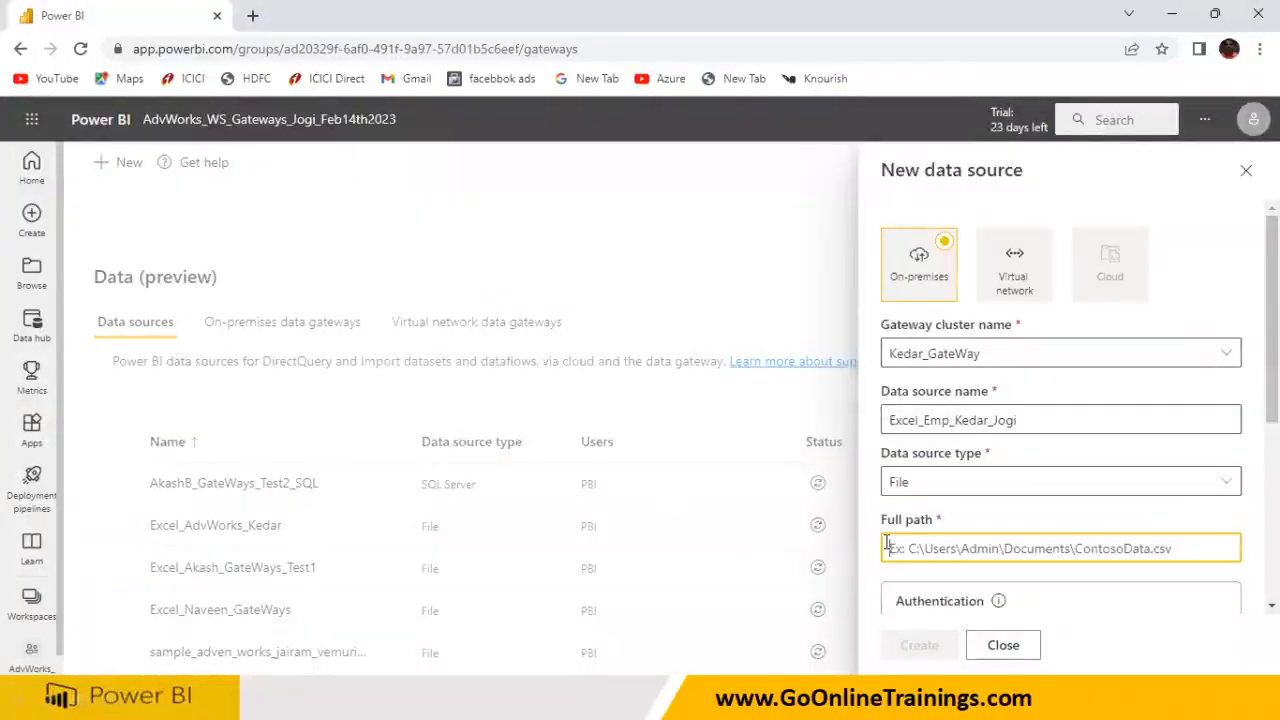
key(ctrl+v)
scroll(948, 560, down, 1)
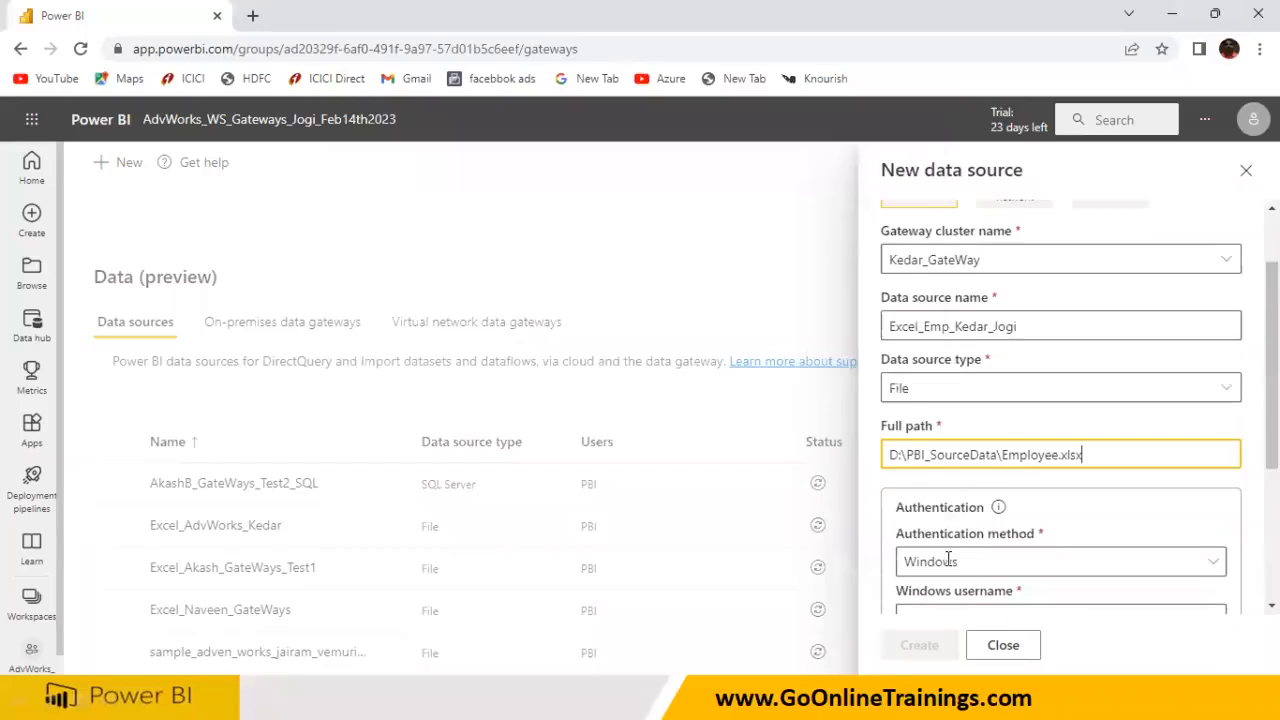
scroll(950, 550, down, 1)
Enter the Windows username and password, then create the Excel employee data source
click(950, 533)
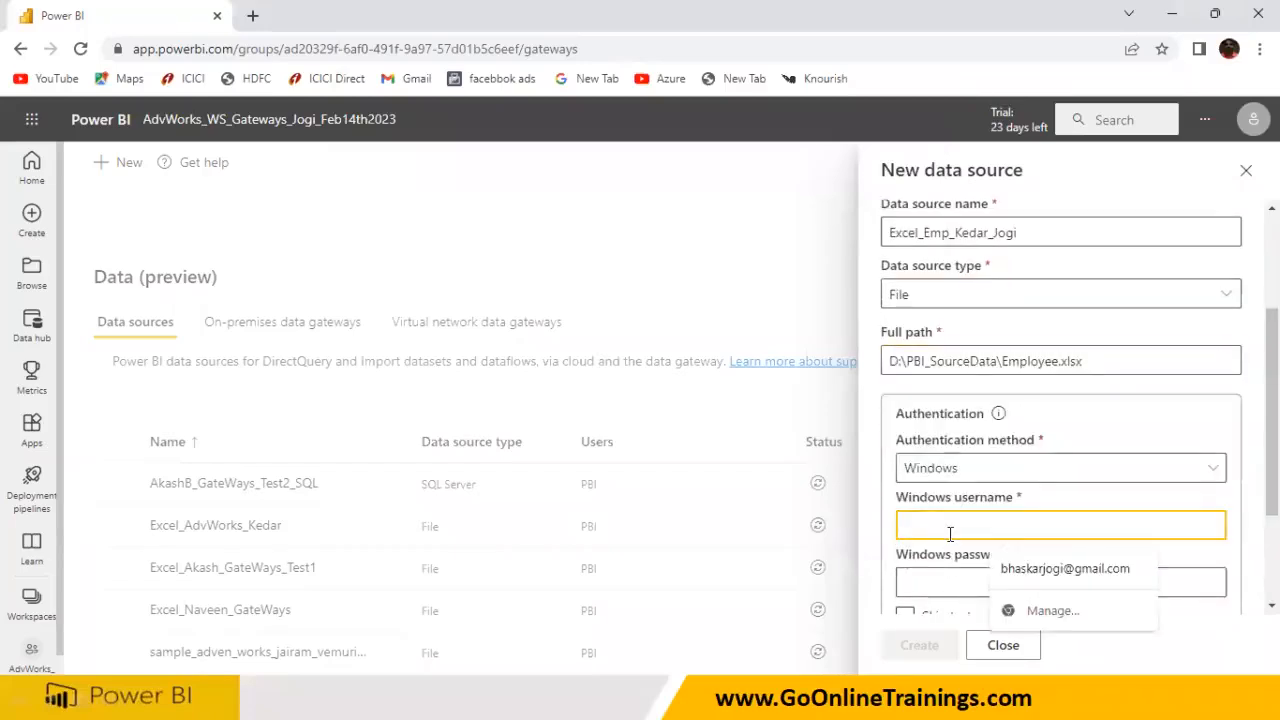
text(kedar)
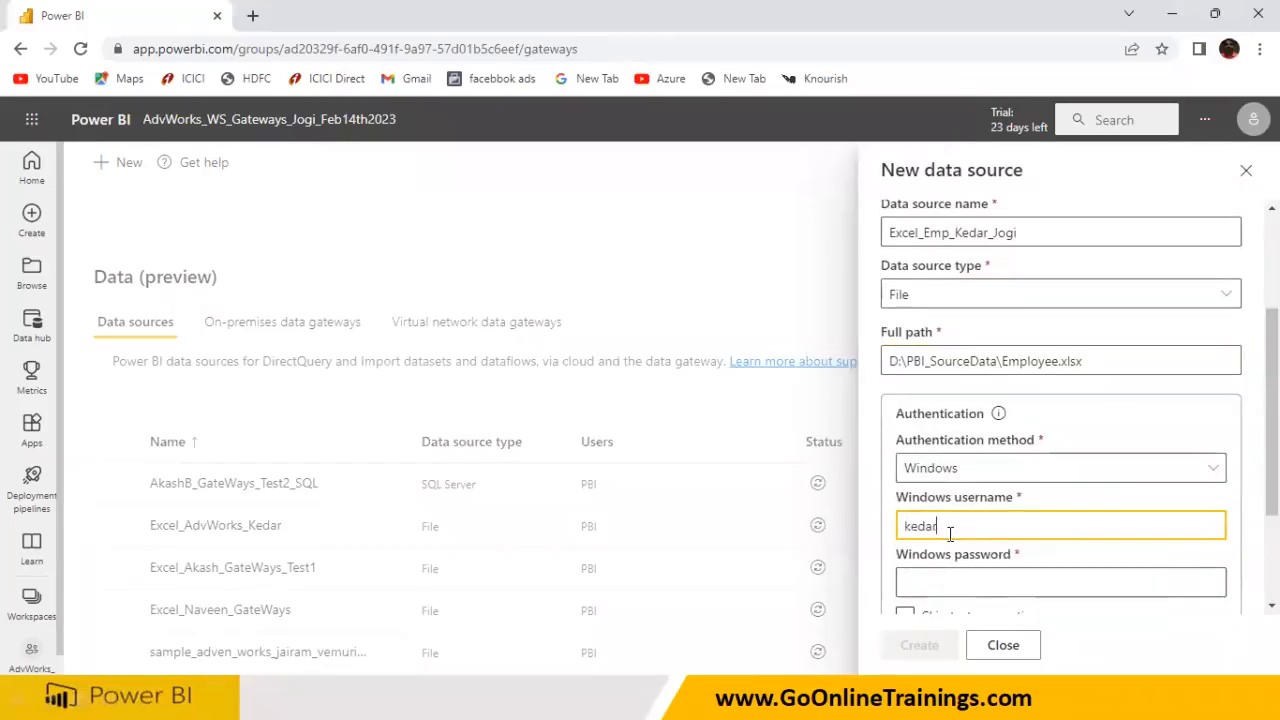
text(\bhaskar)
drag(988, 527, 893, 540)
click(929, 575)
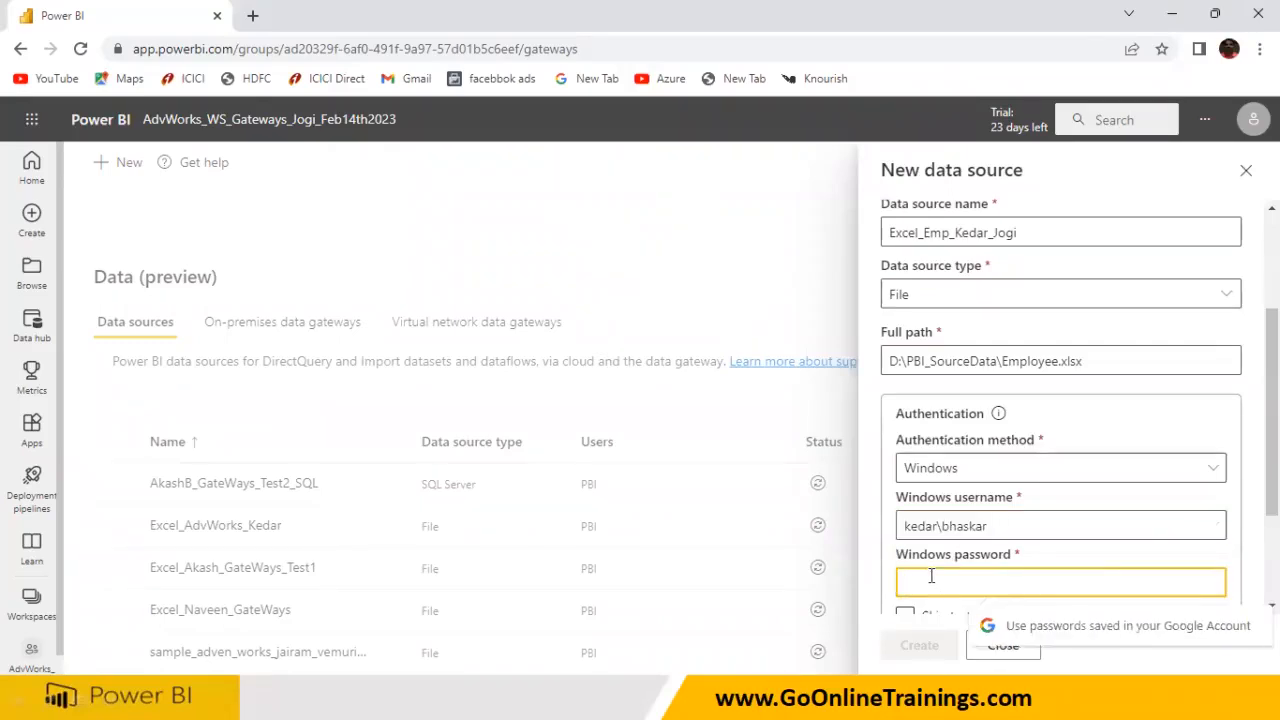
text(••••••)
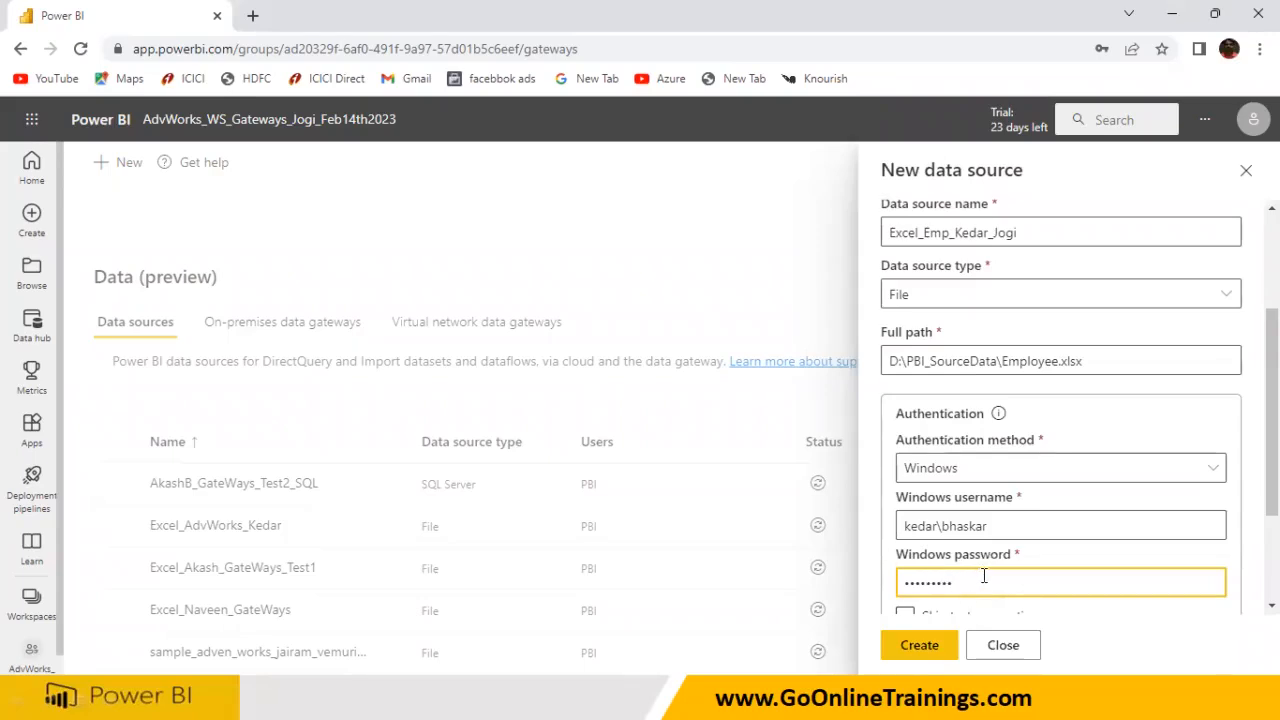
scroll(984, 576, down, 2)
click(920, 645)
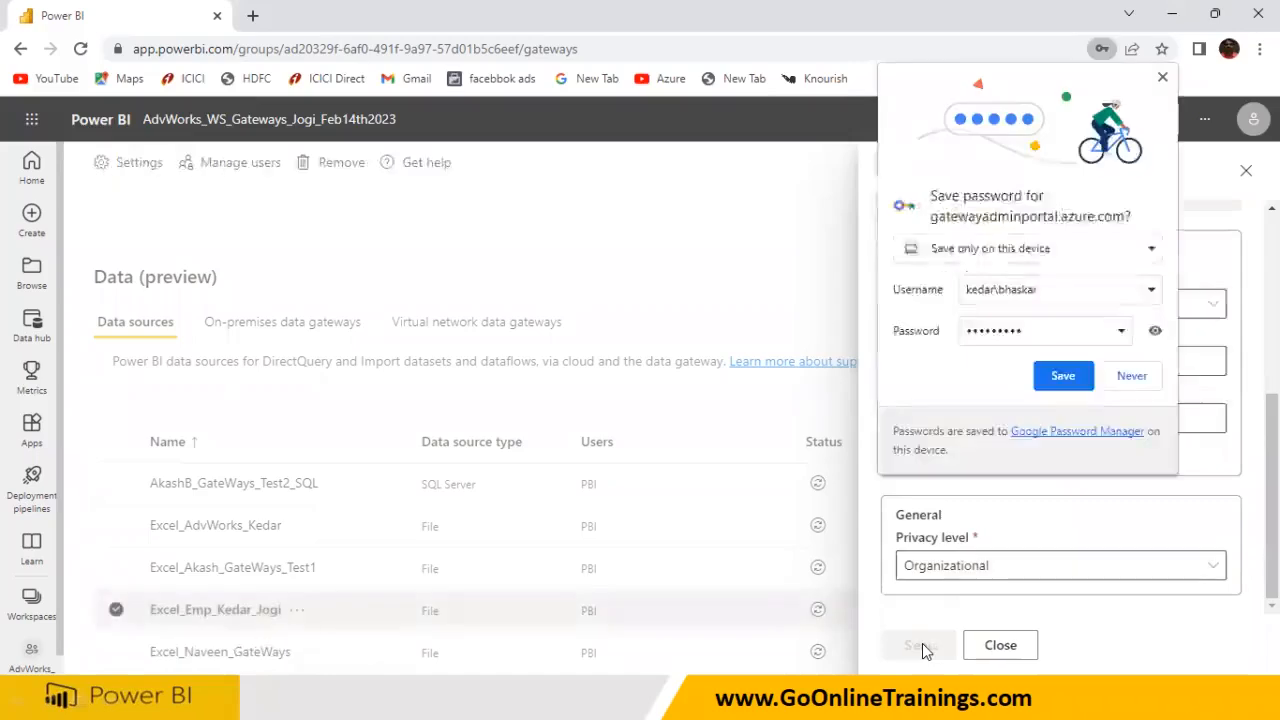
Decline saving the password, close the details panel, and reopen Manage connections and gateways
click(1112, 383)
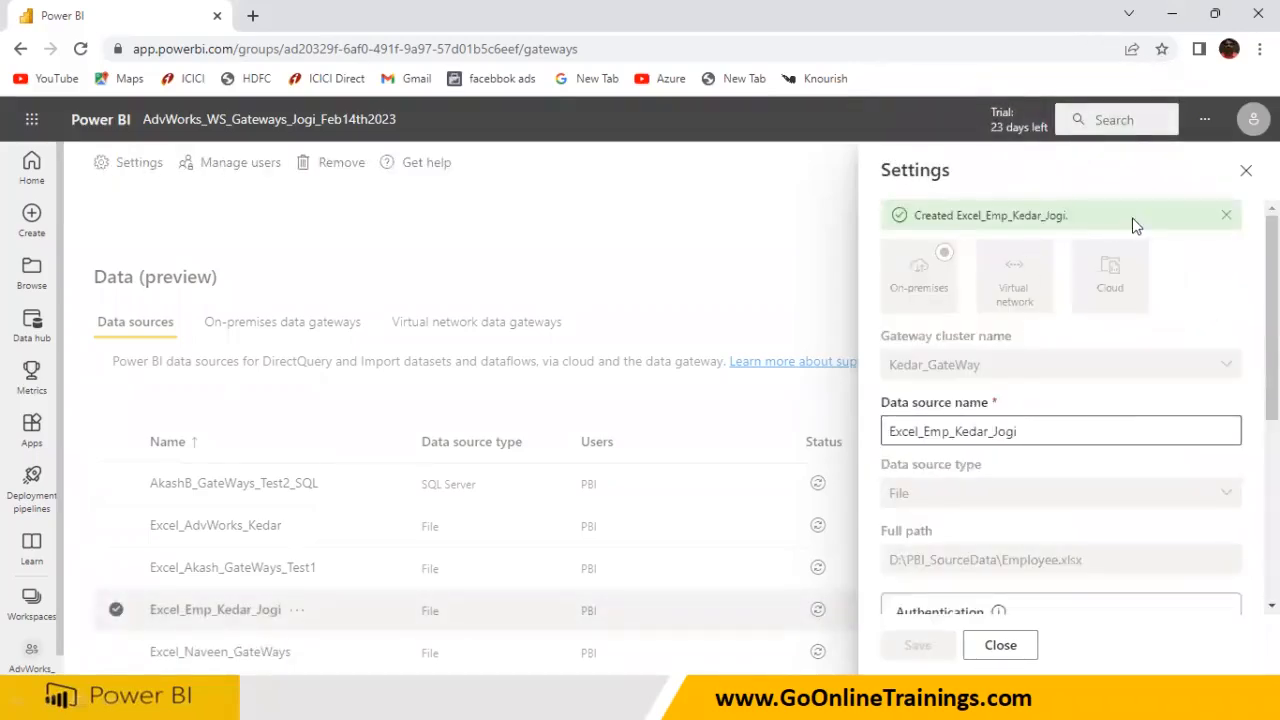
click(1246, 171)
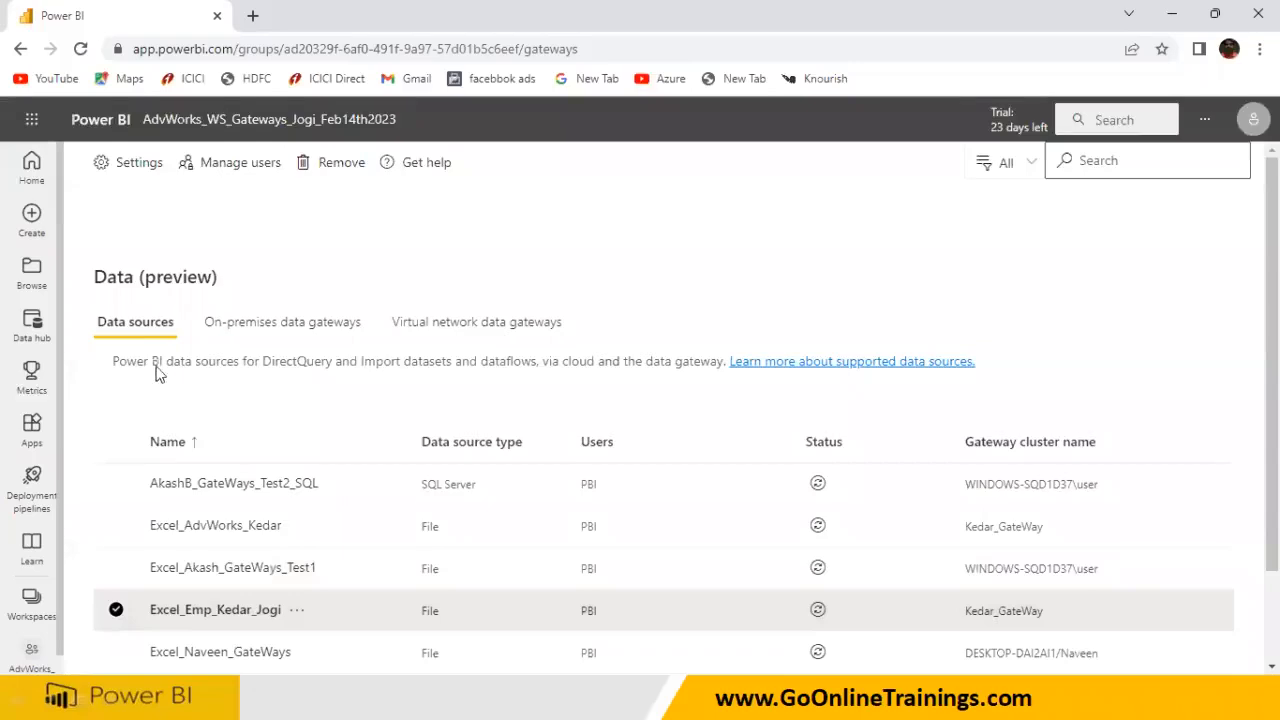
scroll(157, 372, down, 1)
scroll(283, 290, up, 1)
click(1204, 121)
mouse_move(1078, 190)
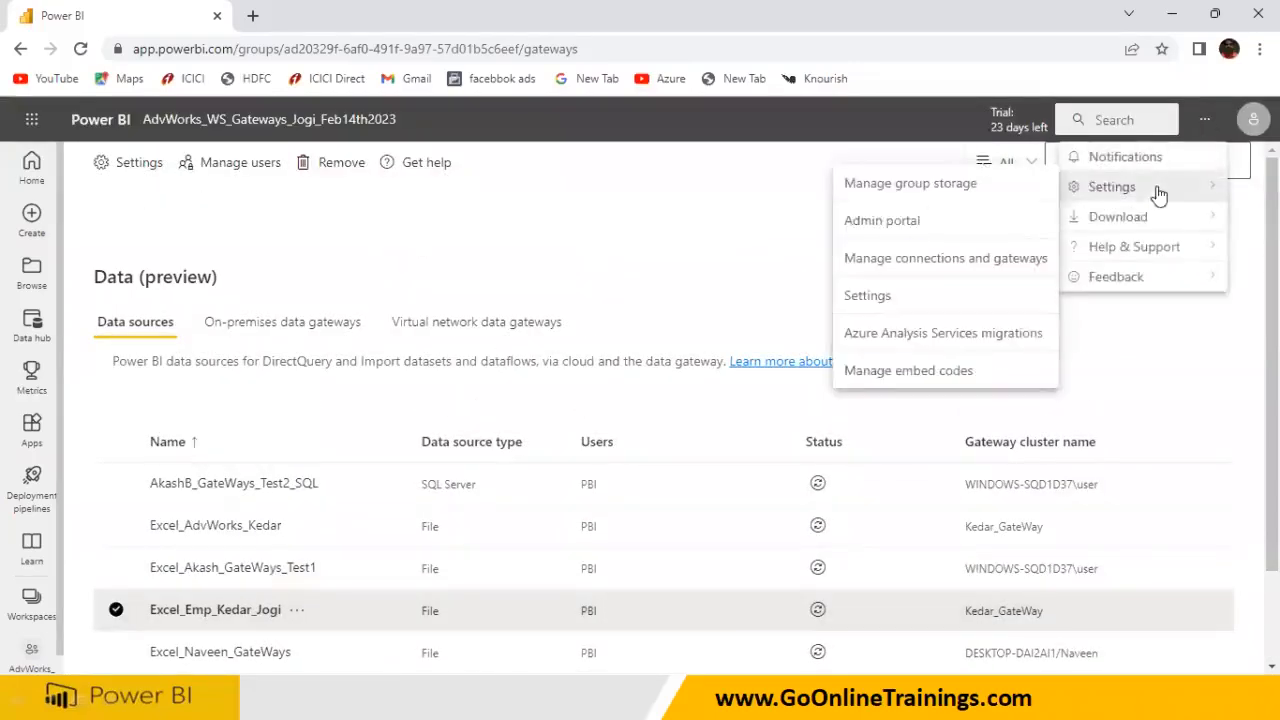
click(1012, 262)
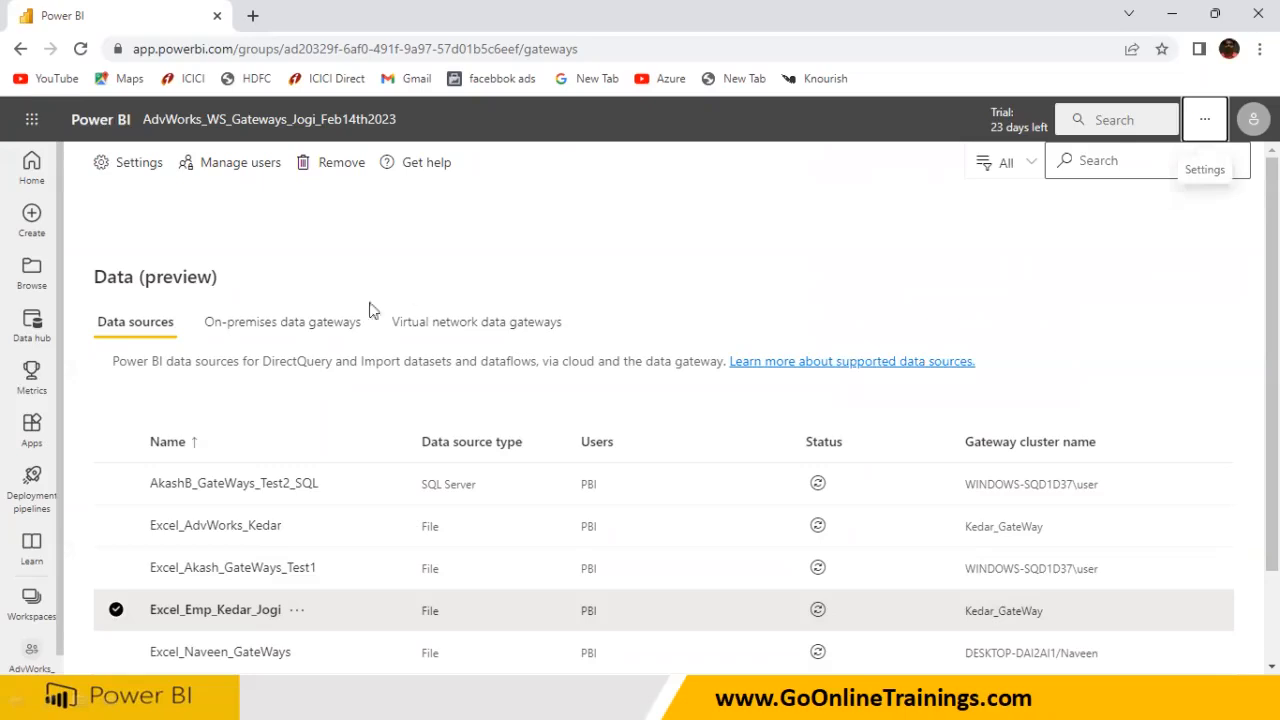
click(306, 325)
Start a new on-premises data source on the gateway cluster and give it a SQL AdvWorks name
click(163, 330)
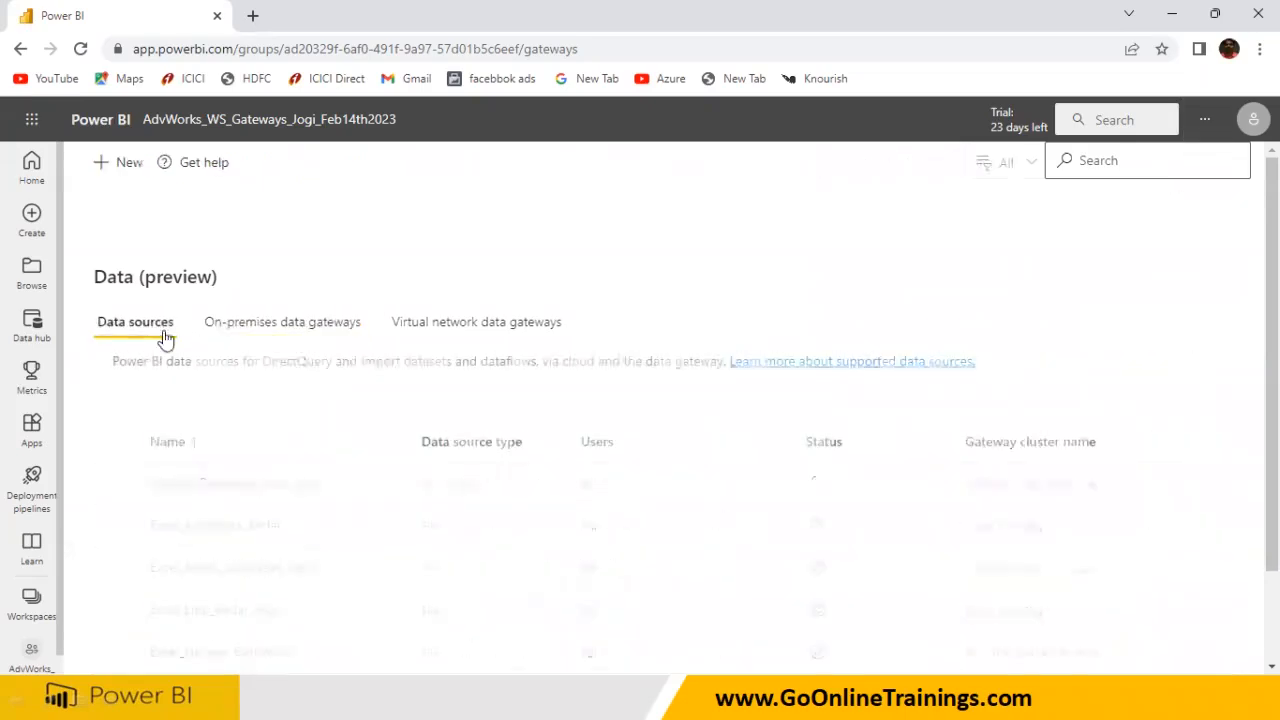
click(126, 161)
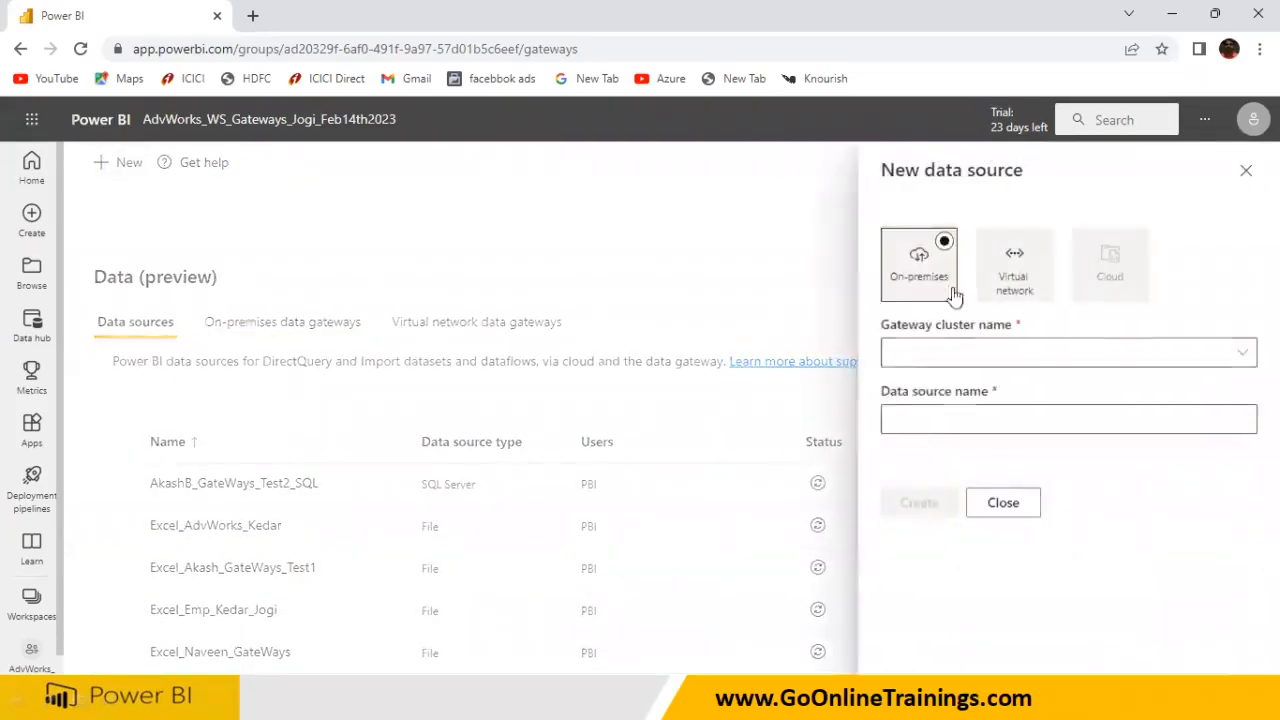
click(937, 353)
click(1242, 352)
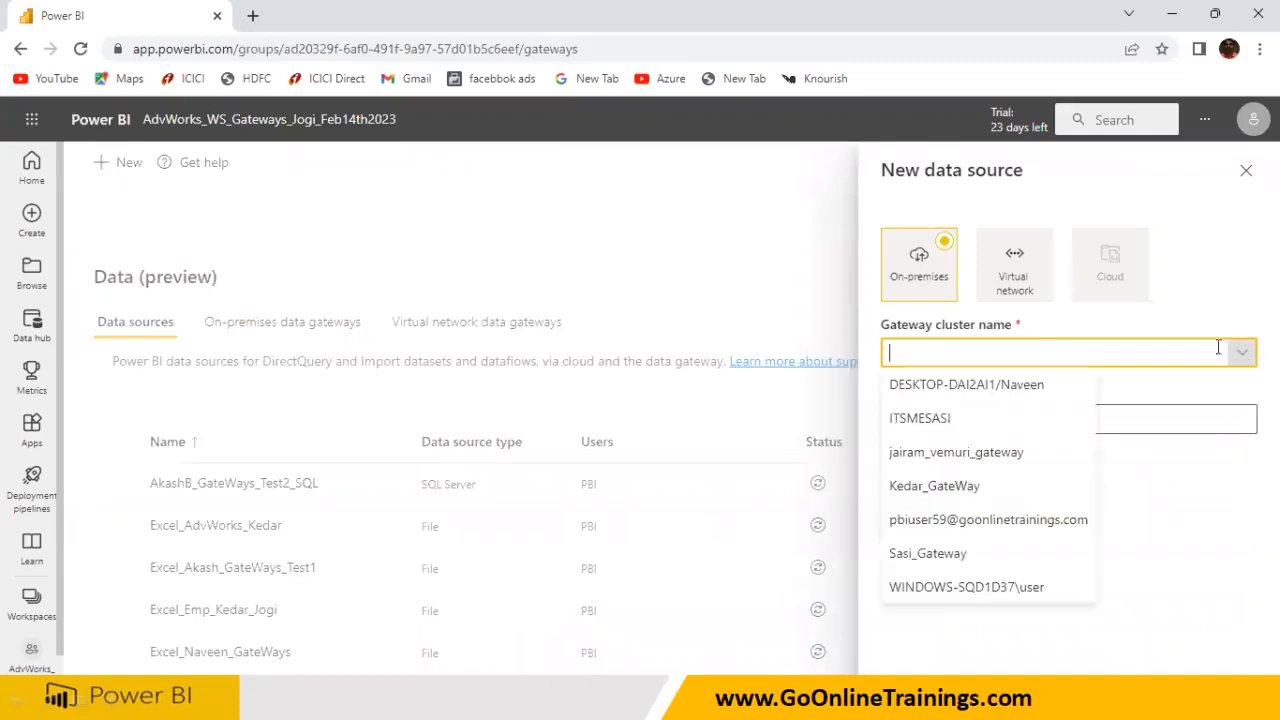
click(970, 487)
click(980, 423)
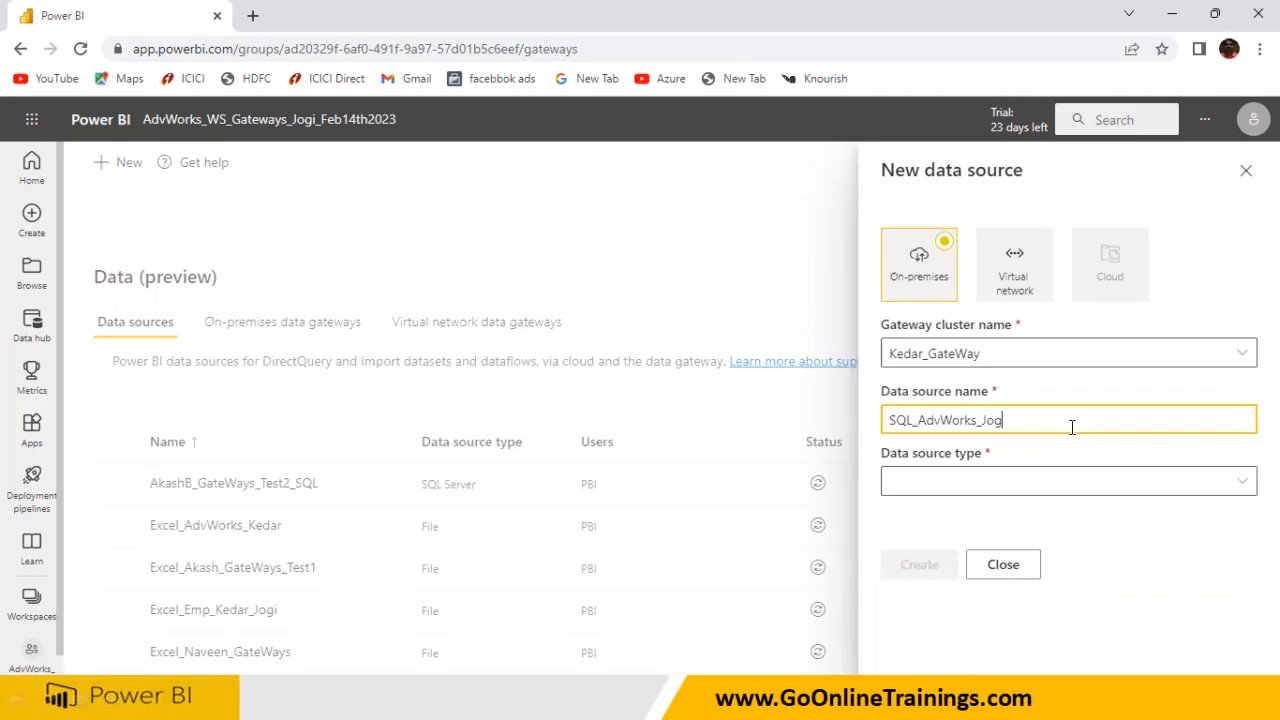
Set the data source type to SQL Server and enter the server name
click(1058, 483)
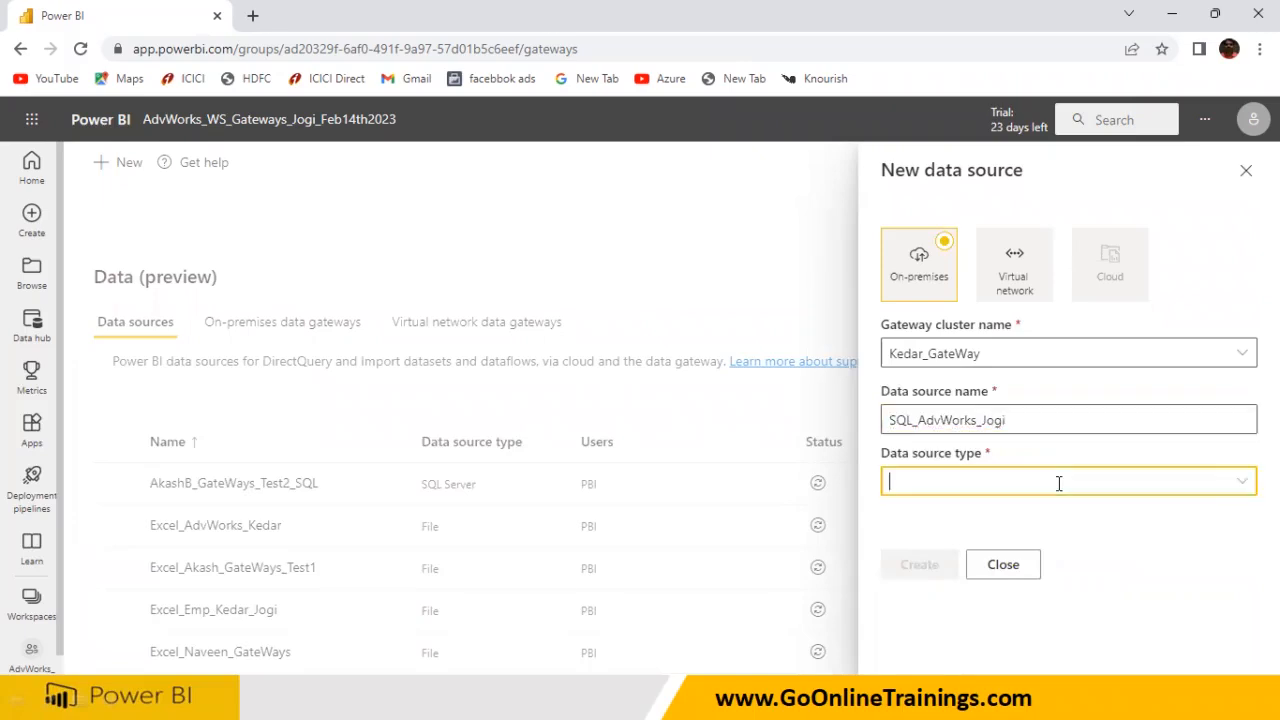
text(SQL Server)
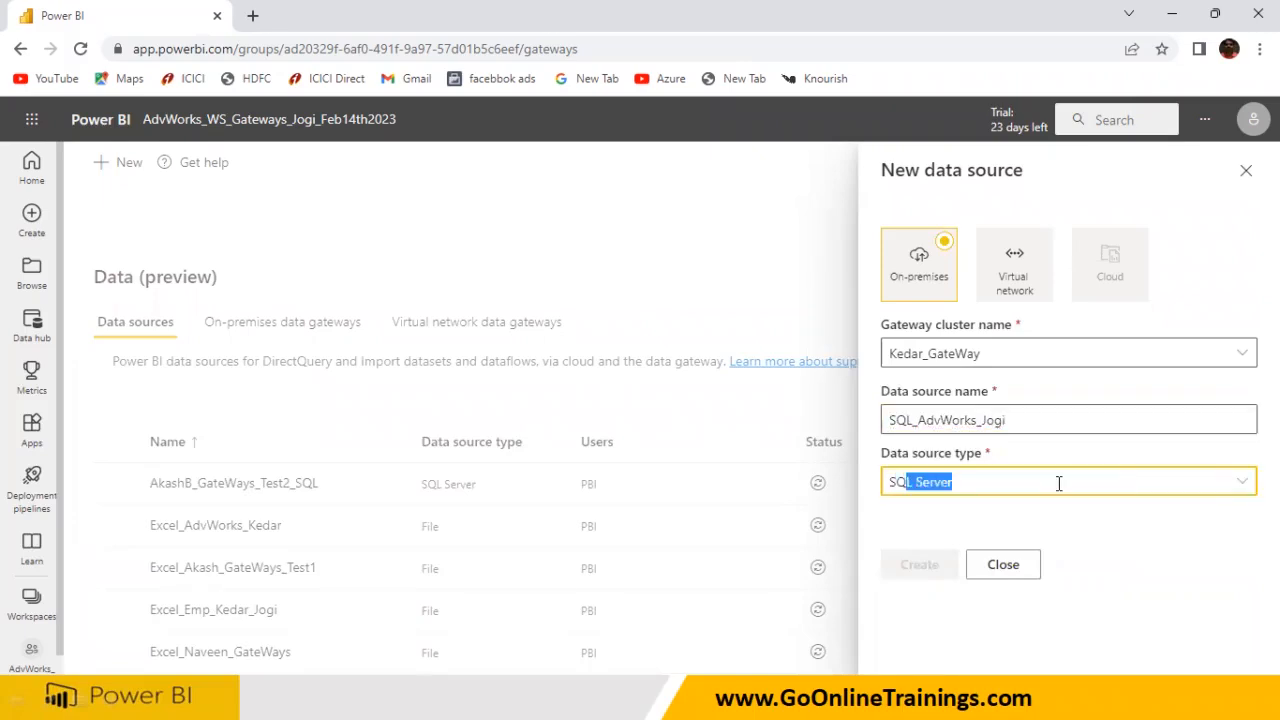
key(Return)
click(1000, 547)
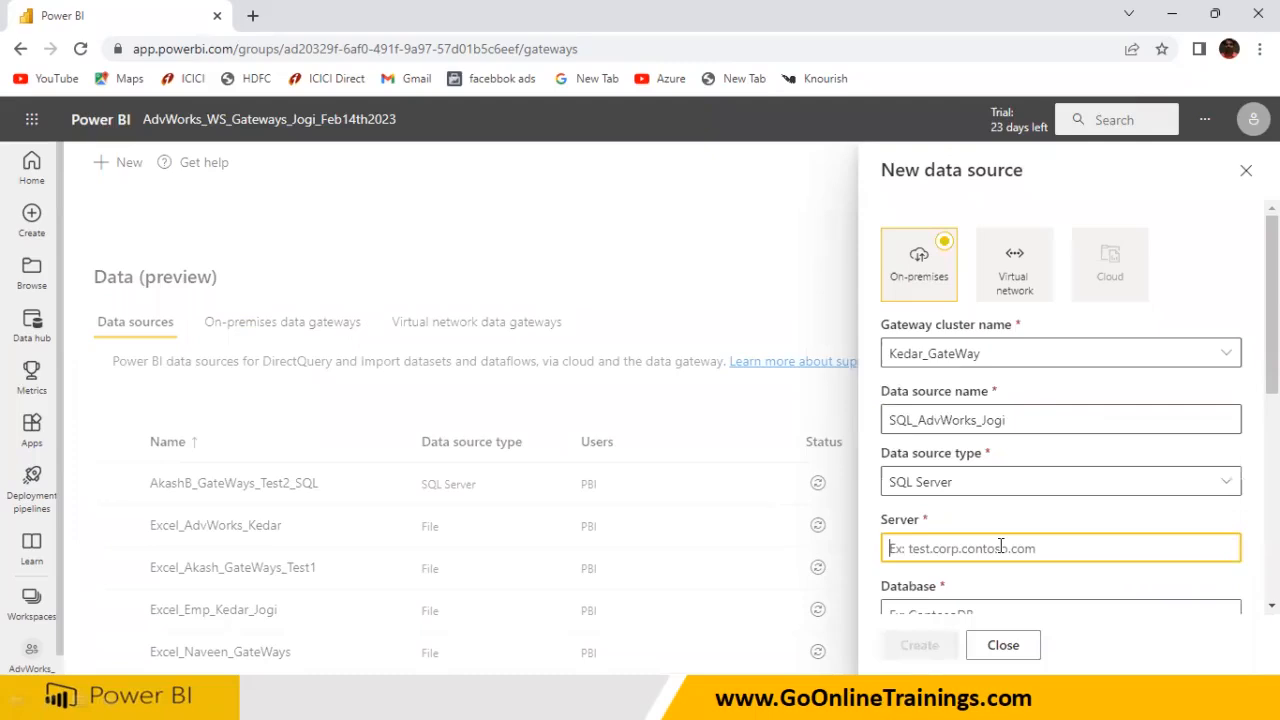
text(k)
scroll(1021, 538, down, 1)
Copy the database name AdventureWorksDW from the SQL source's connection details in Power BI Desktop
click(916, 518)
key(super)
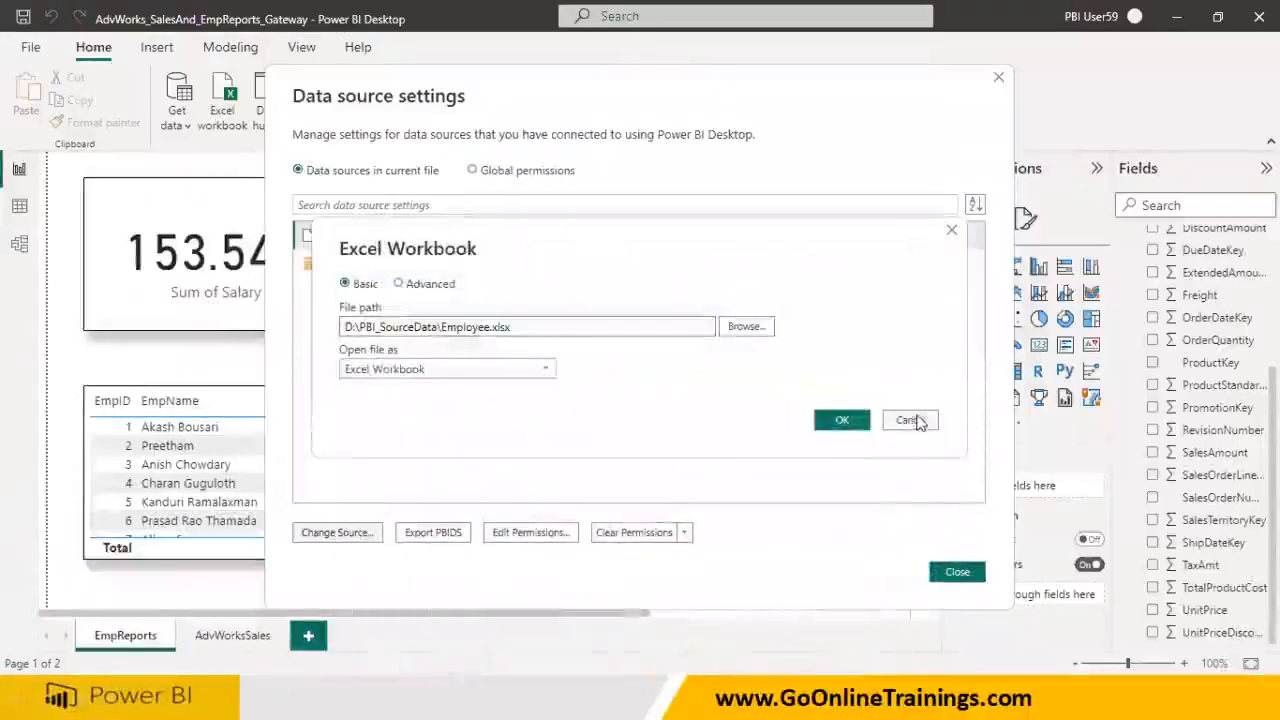
click(919, 421)
click(354, 265)
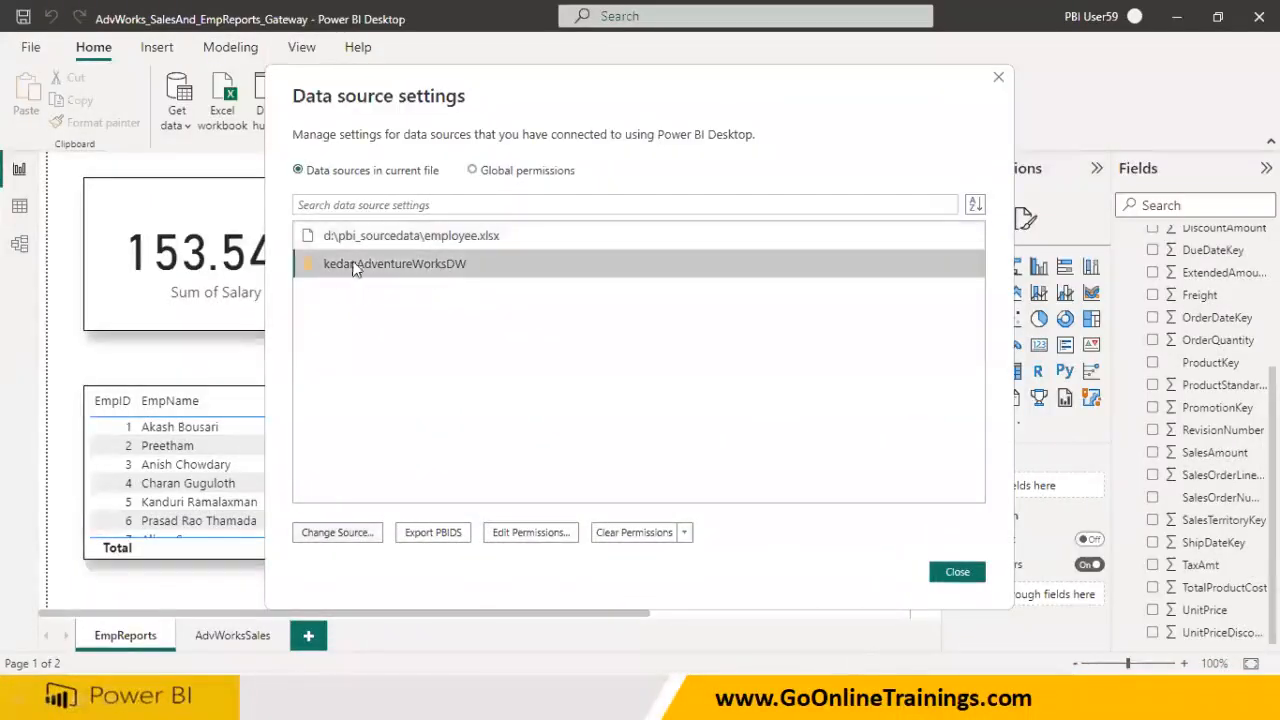
click(341, 532)
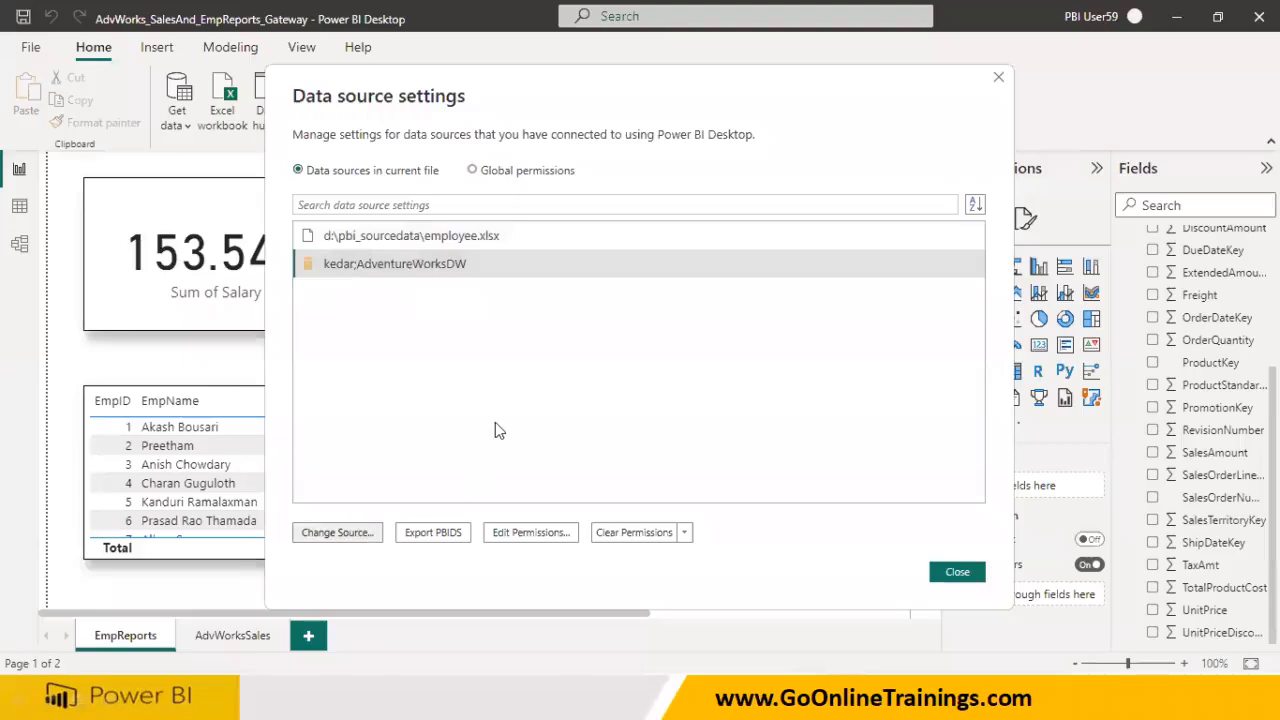
drag(378, 302, 301, 290)
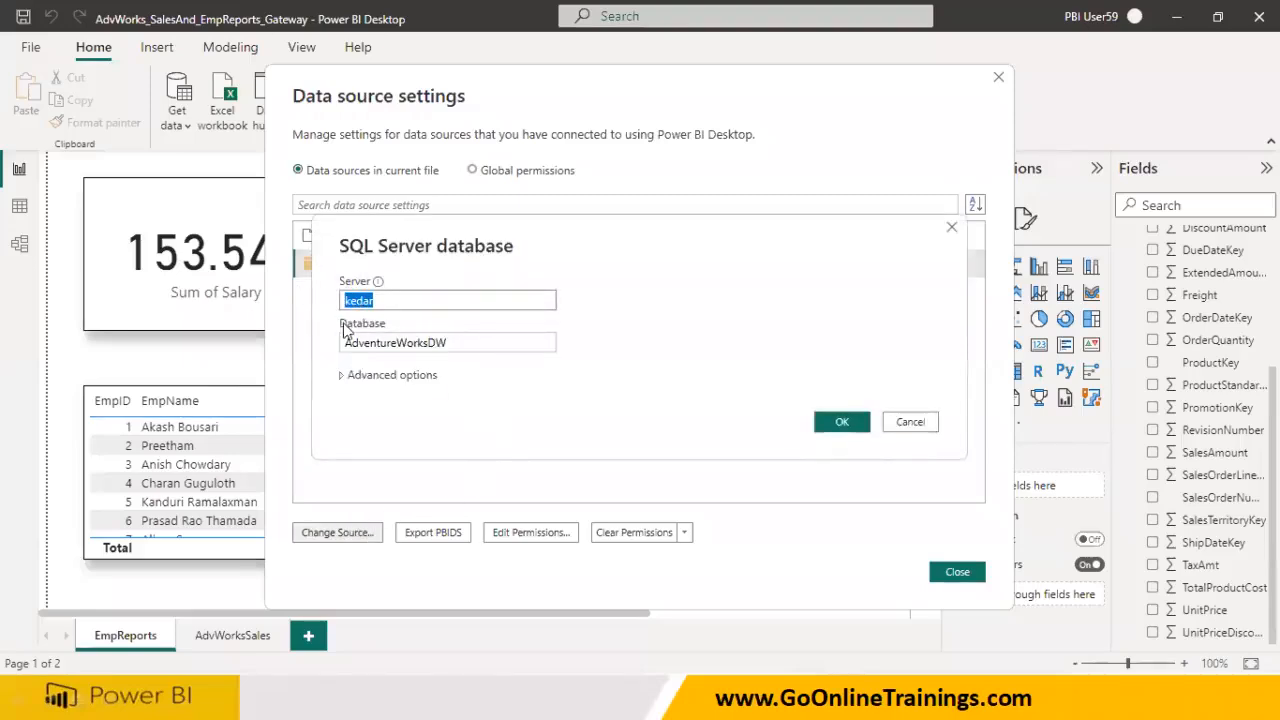
drag(450, 343, 345, 343)
right_click(377, 345)
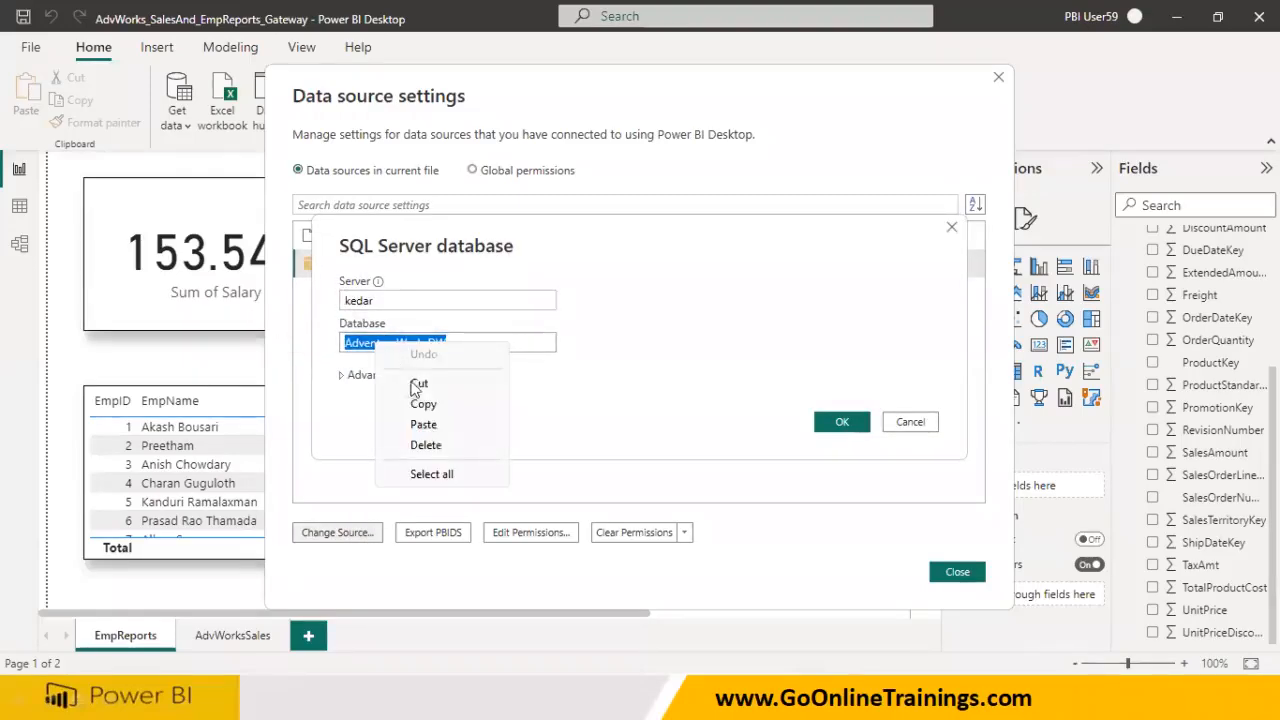
click(420, 404)
Close the Desktop dialogs unchanged and paste AdventureWorksDW into the web form's Database field
click(910, 421)
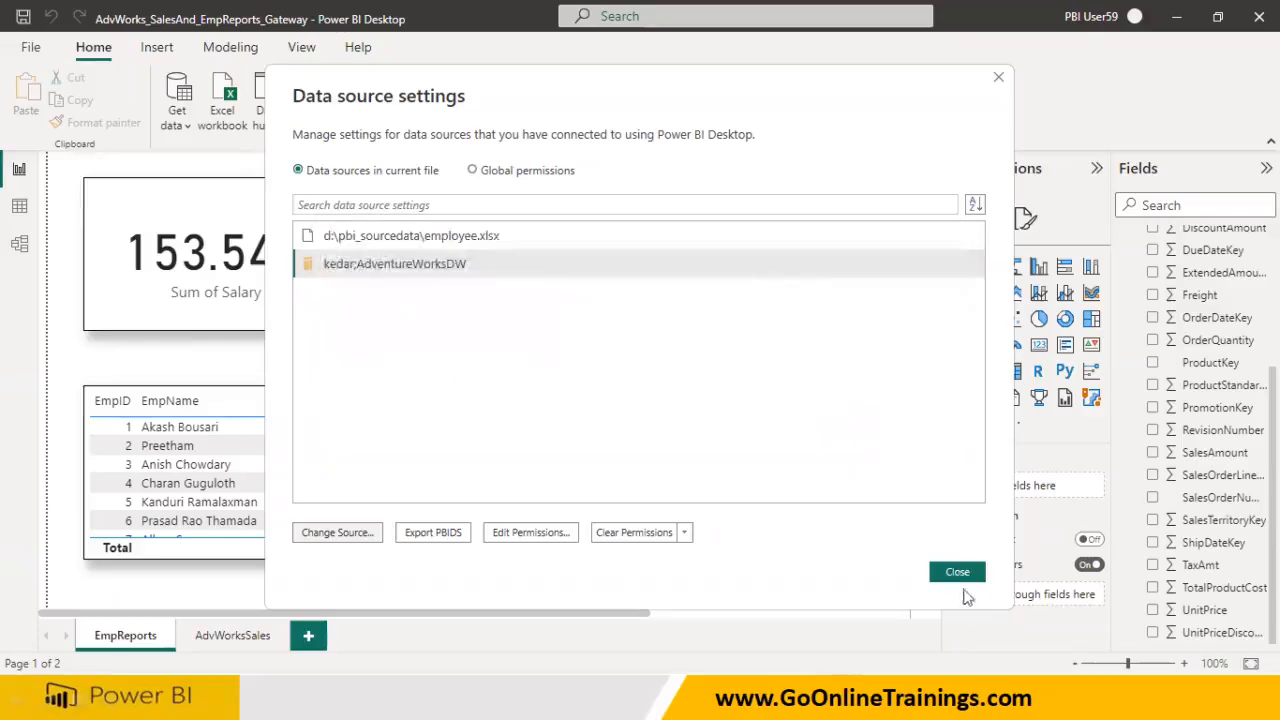
click(958, 573)
key(alt+Tab)
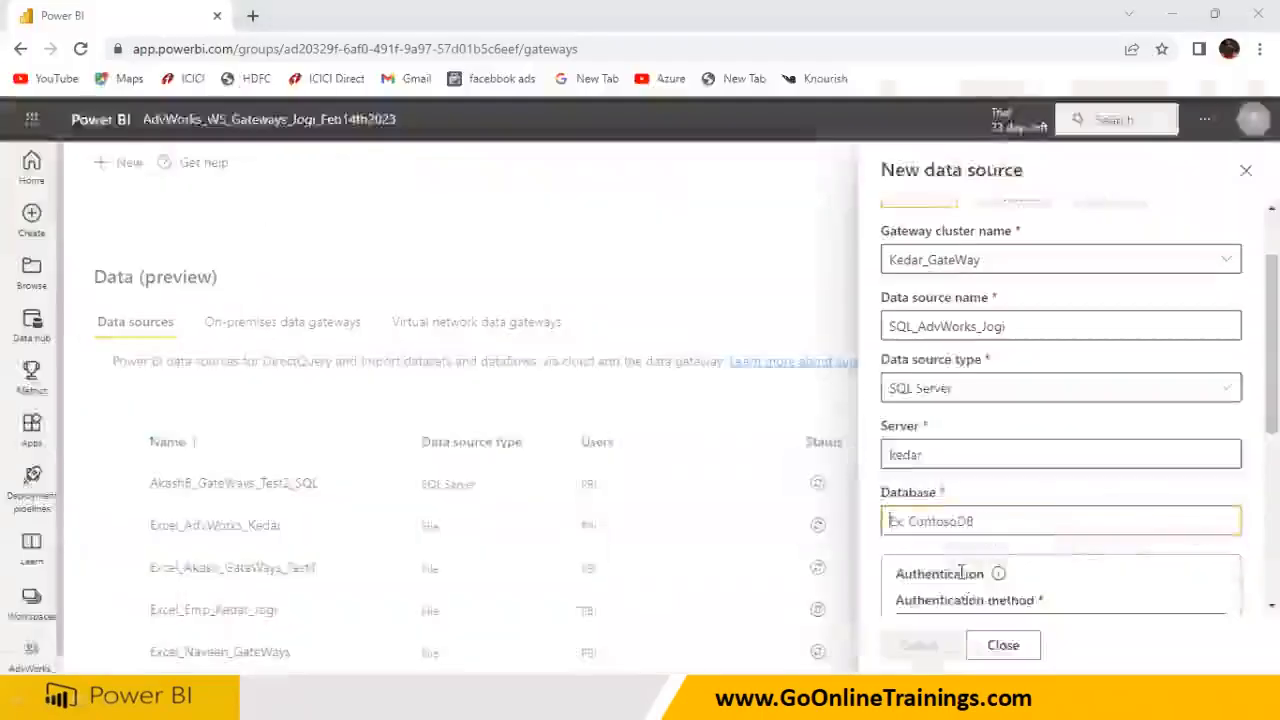
key(ctrl+v)
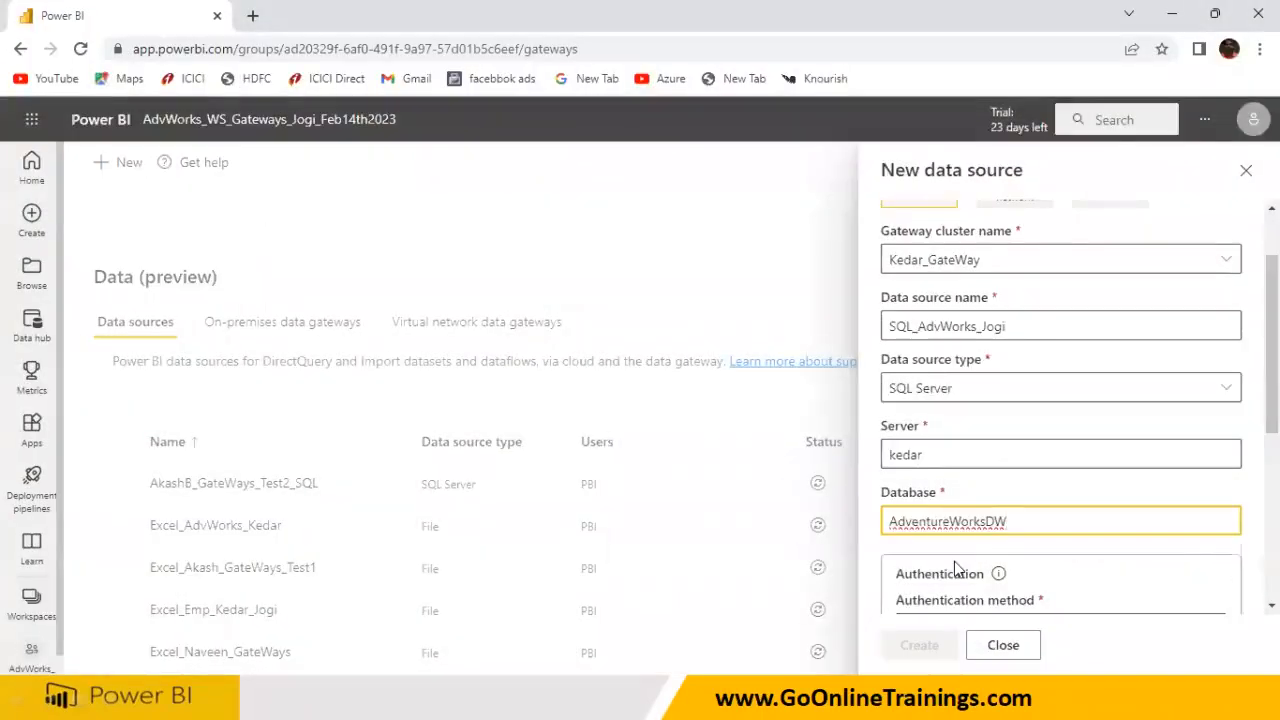
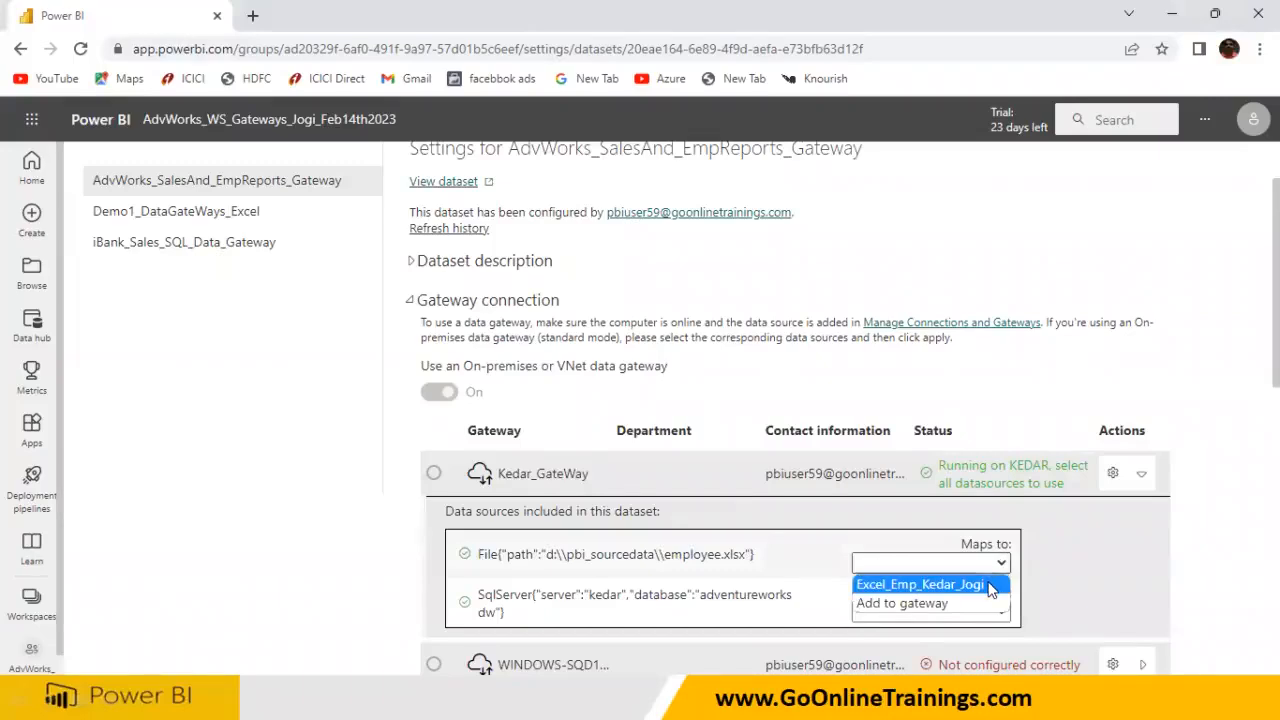
Map the employee file source to Excel_Emp_Kedar_Jogi and the SQL Server source to SQL_AdvWorks_Jogi
click(990, 587)
click(993, 612)
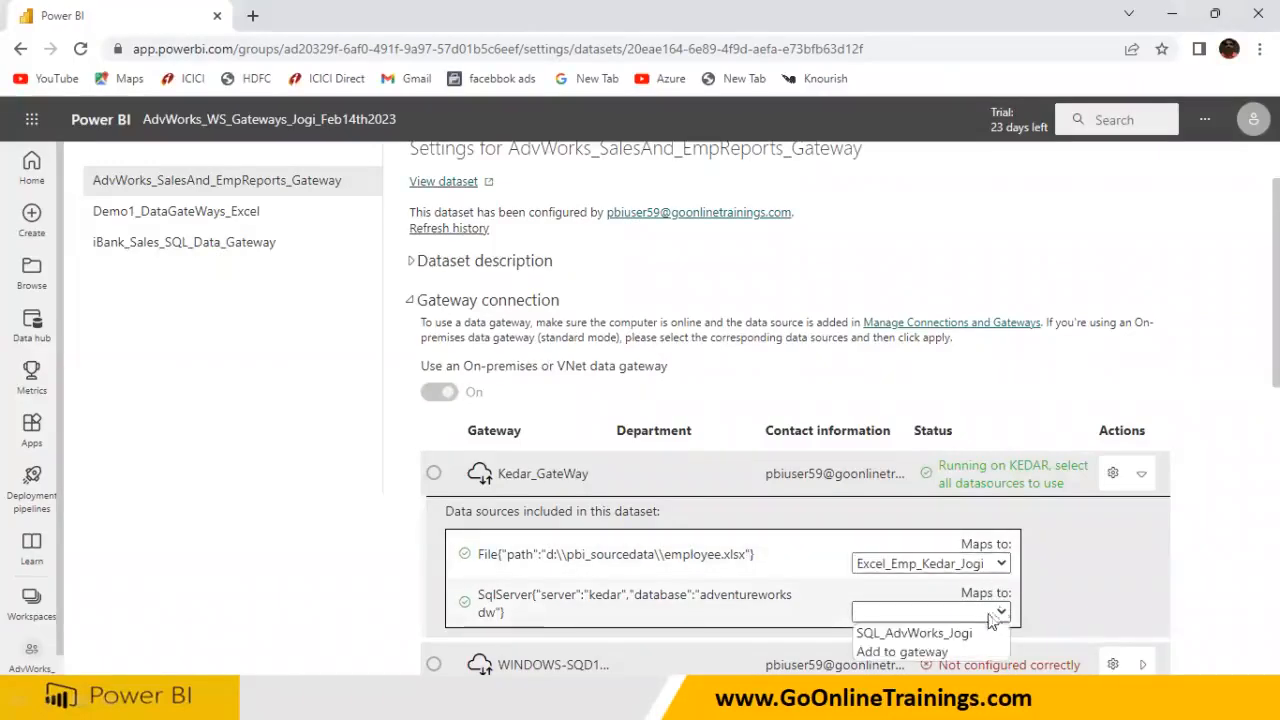
click(940, 633)
scroll(1034, 597, down, 3)
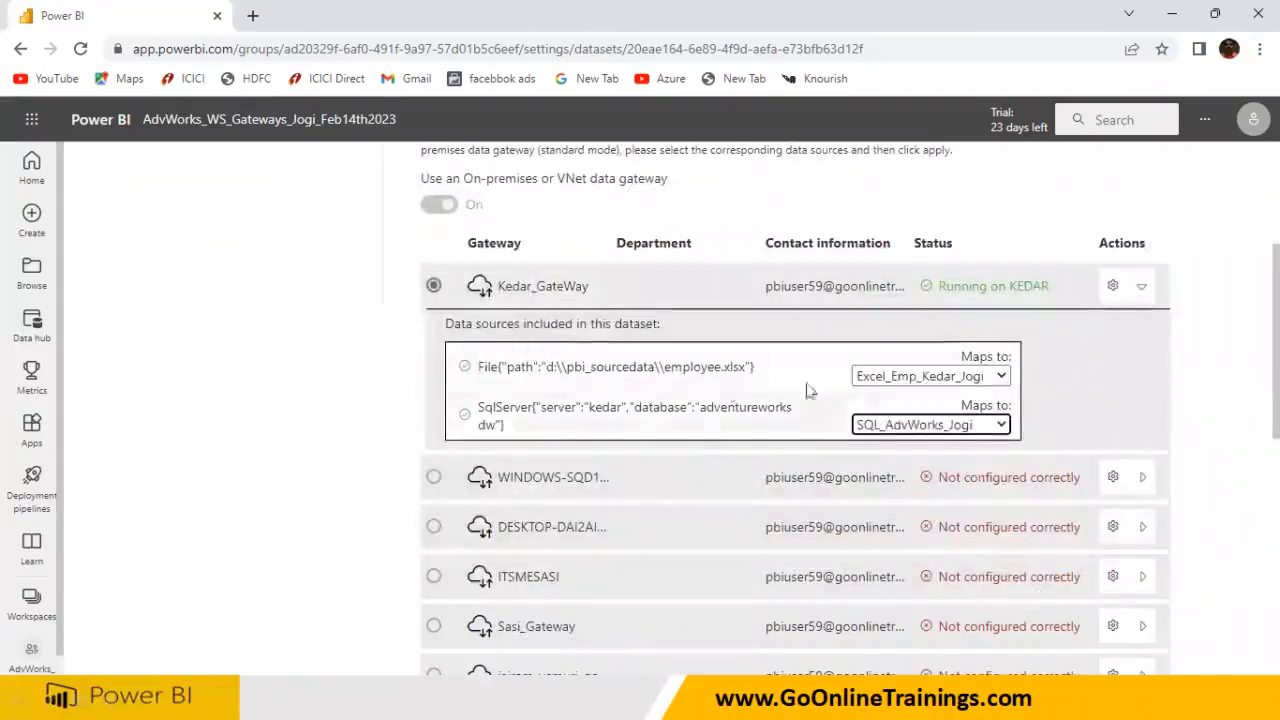
scroll(980, 443, down, 10)
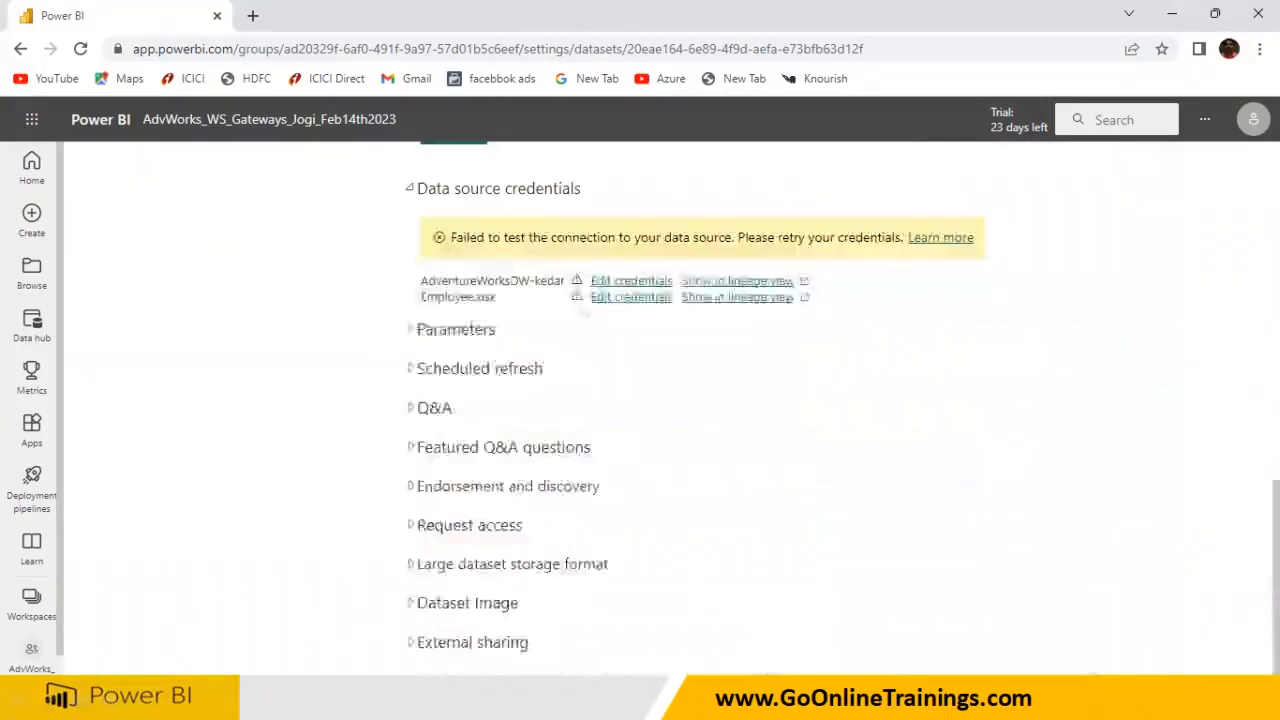
scroll(560, 315, up, 2)
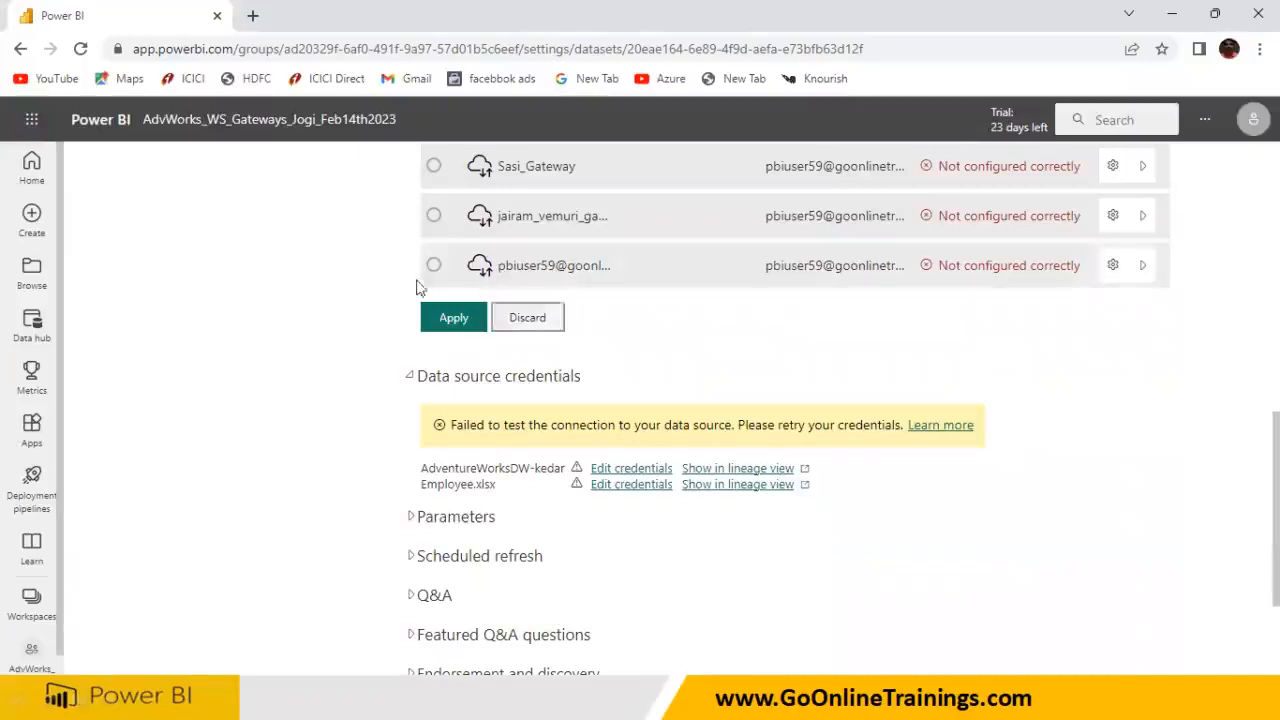
scroll(700, 346, up, 6)
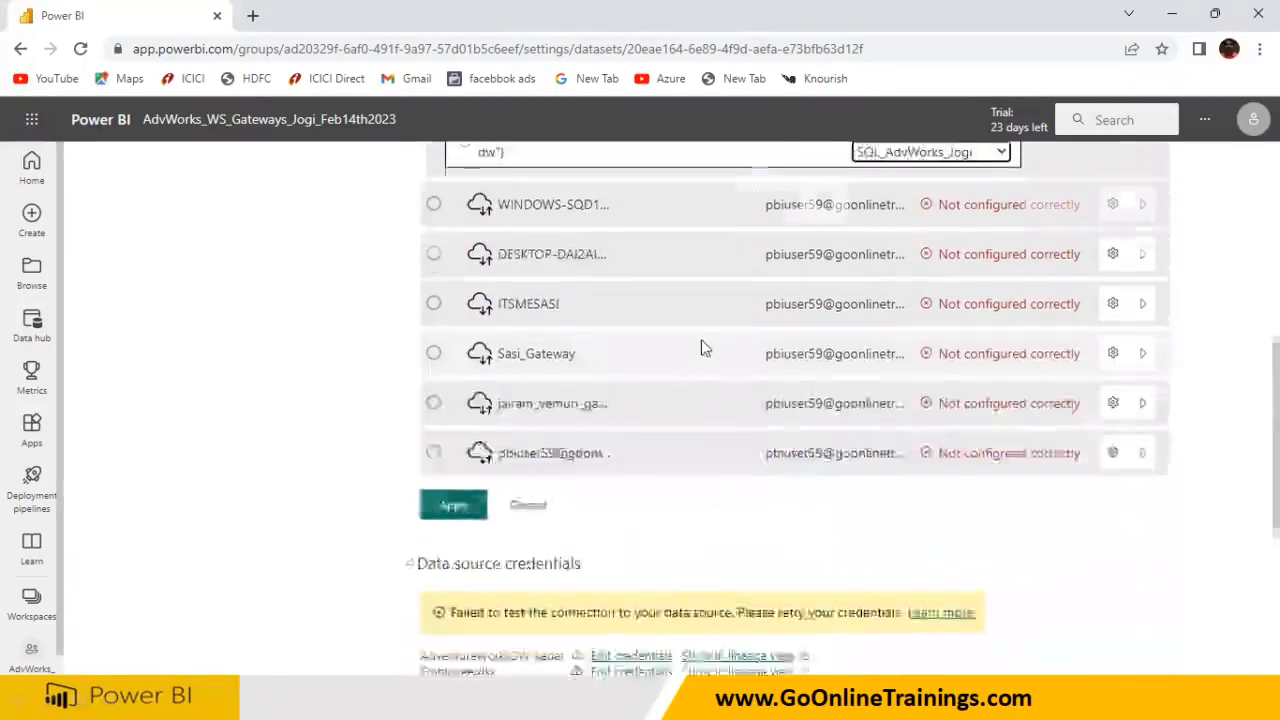
scroll(955, 450, down, 1)
scroll(955, 450, down, 3)
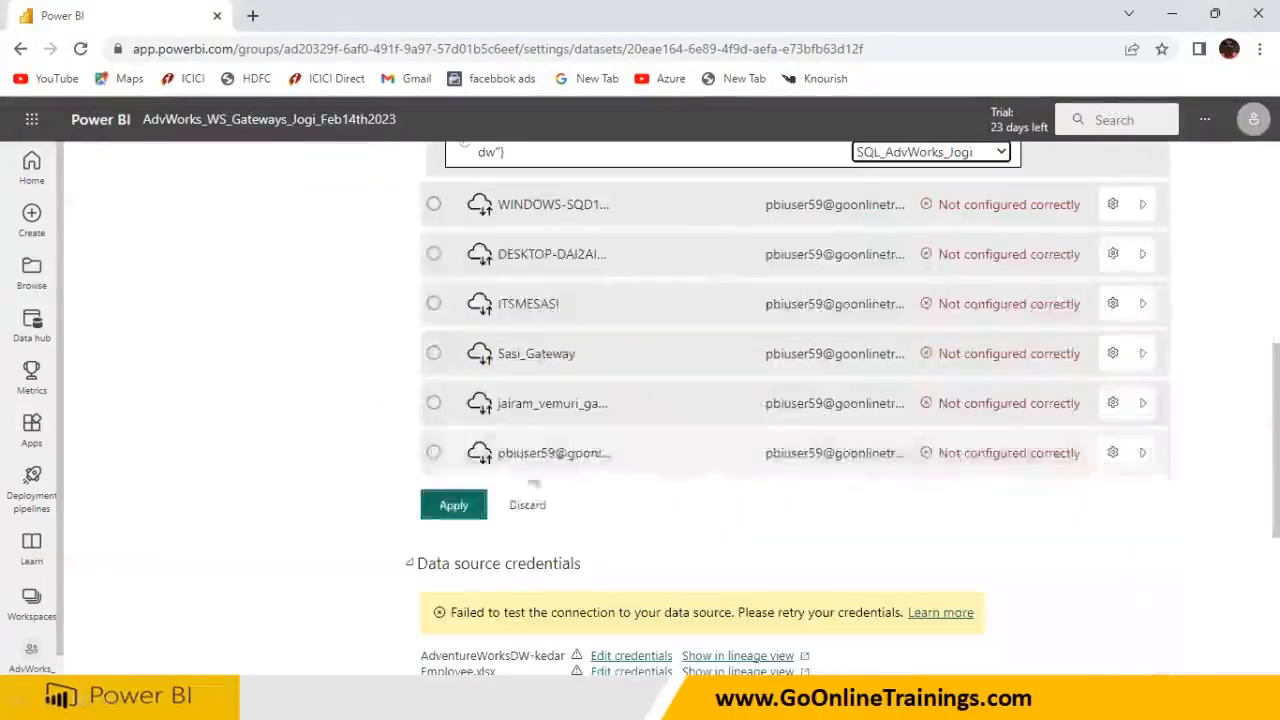
Apply the gateway mappings and return to the AdvWorks_WS_Gateways_Jogi_Feb14th2023 workspace list
click(456, 510)
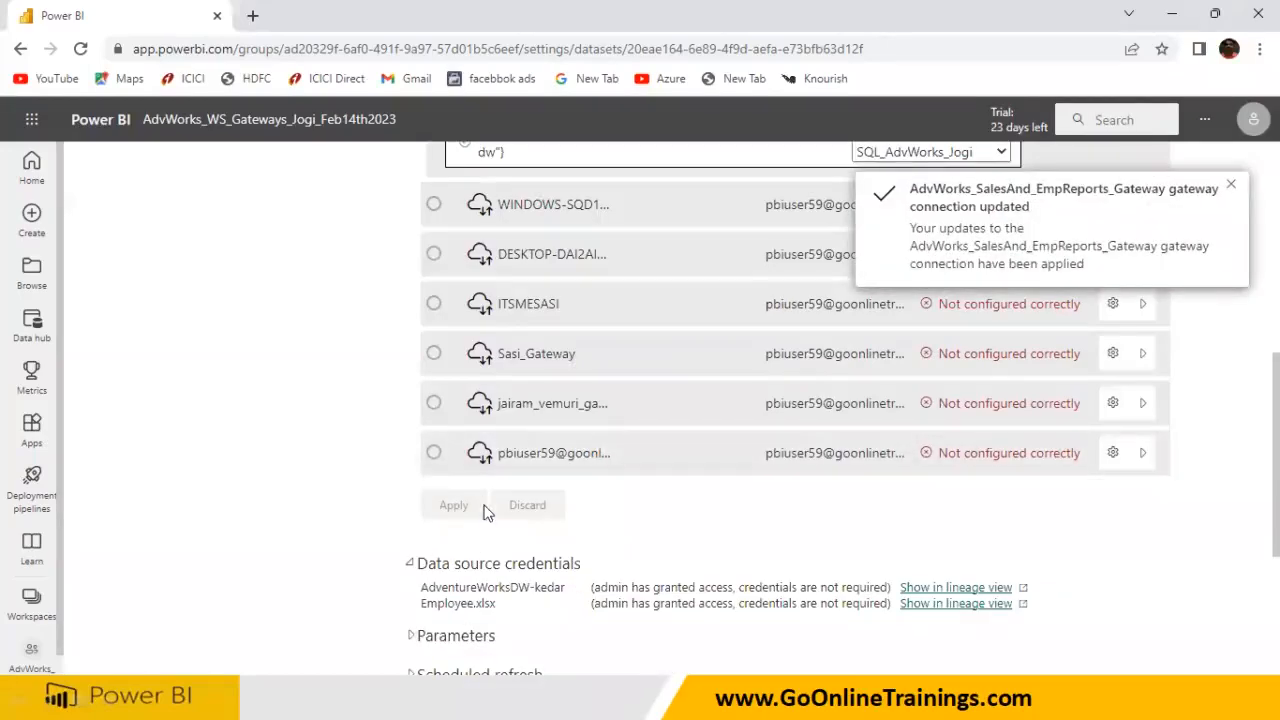
scroll(604, 366, up, 3)
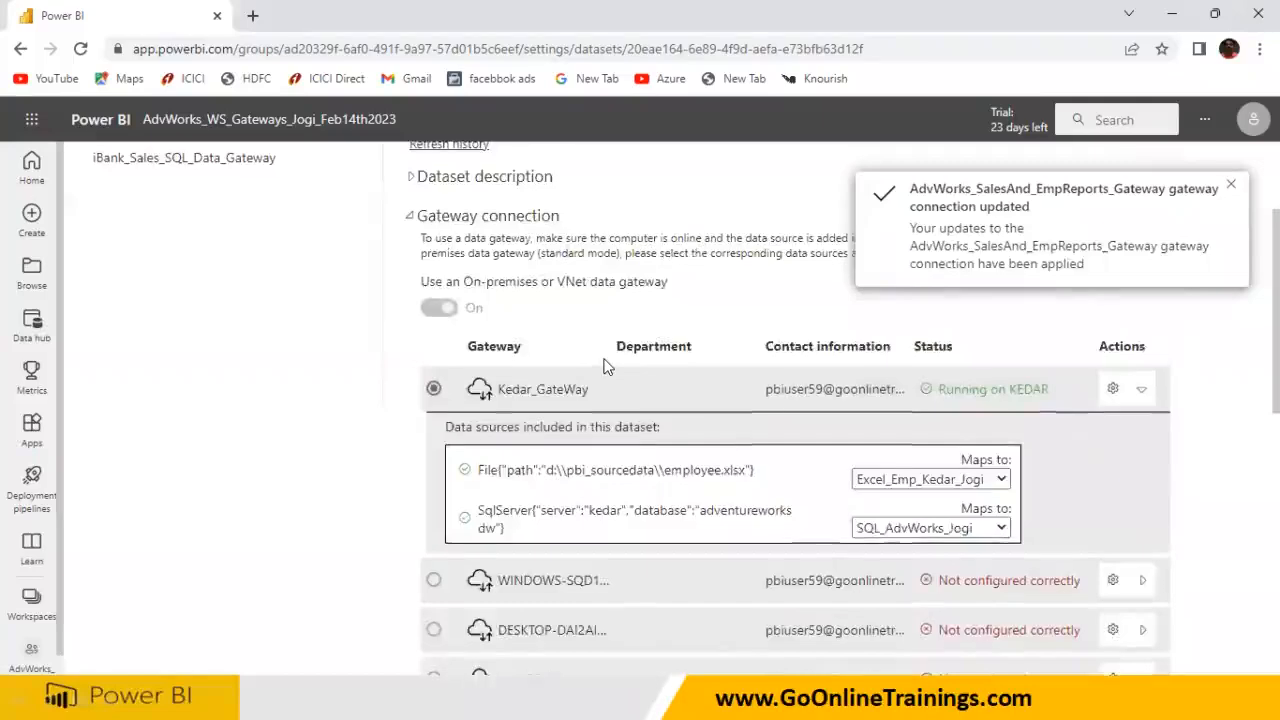
scroll(604, 366, up, 2)
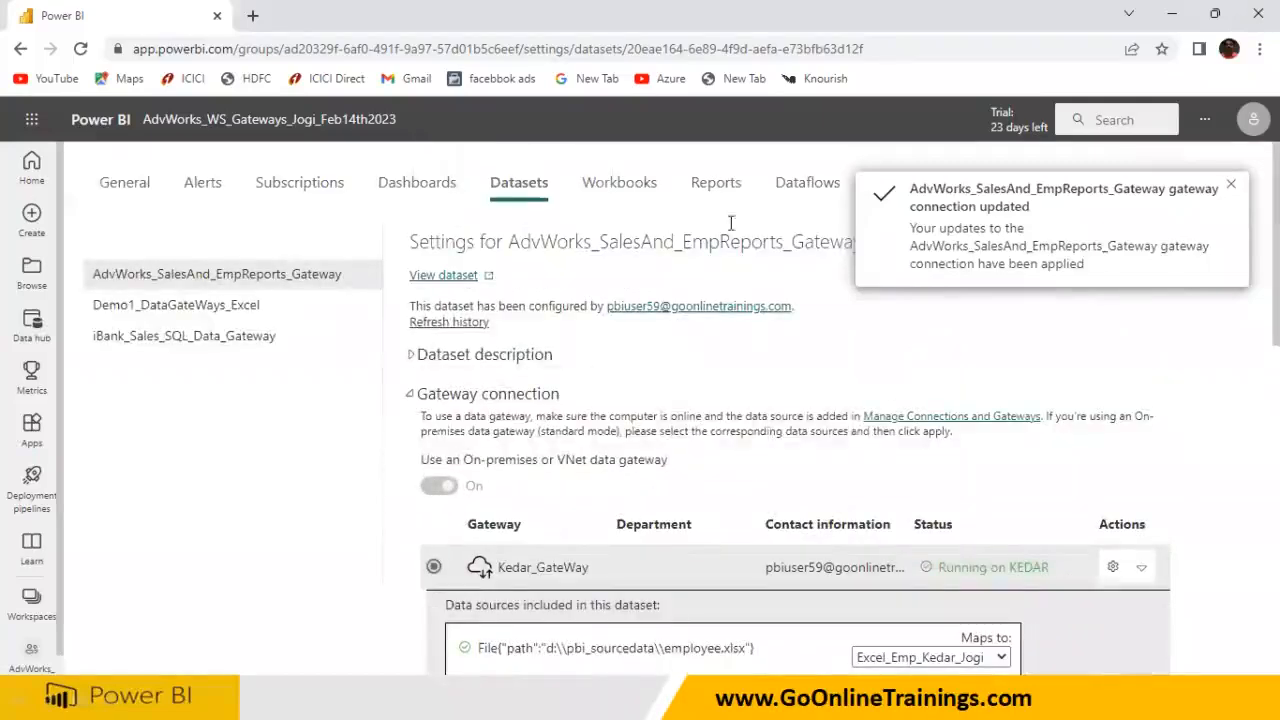
click(207, 119)
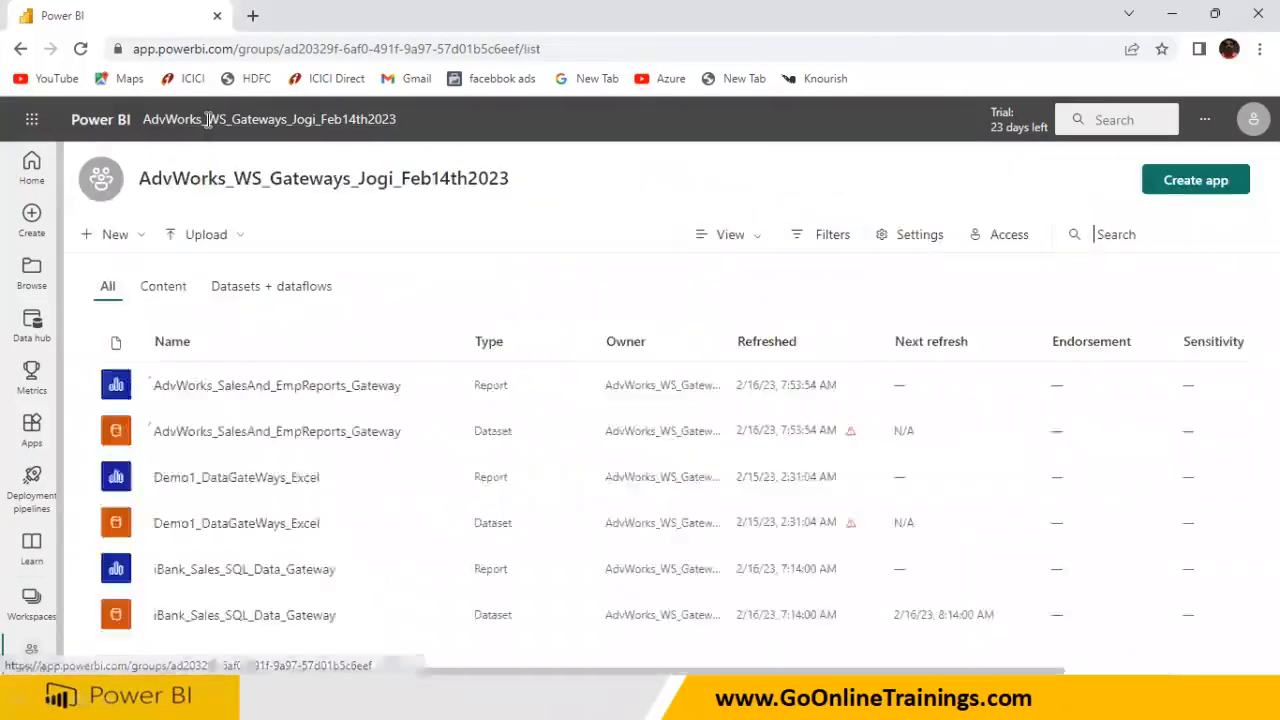
View the report's EmpReports page, then refresh the AdvWorks_SalesAnd_EmpReports_Gateway dataset from the workspace
click(236, 388)
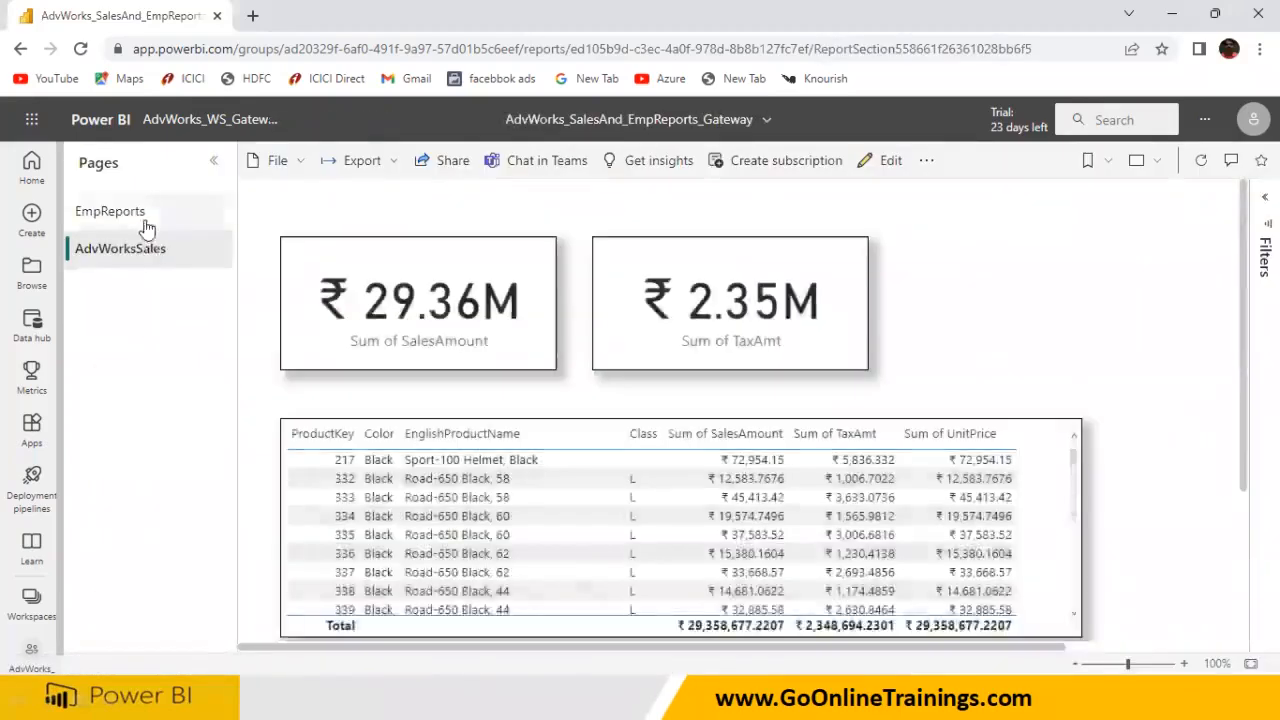
click(145, 225)
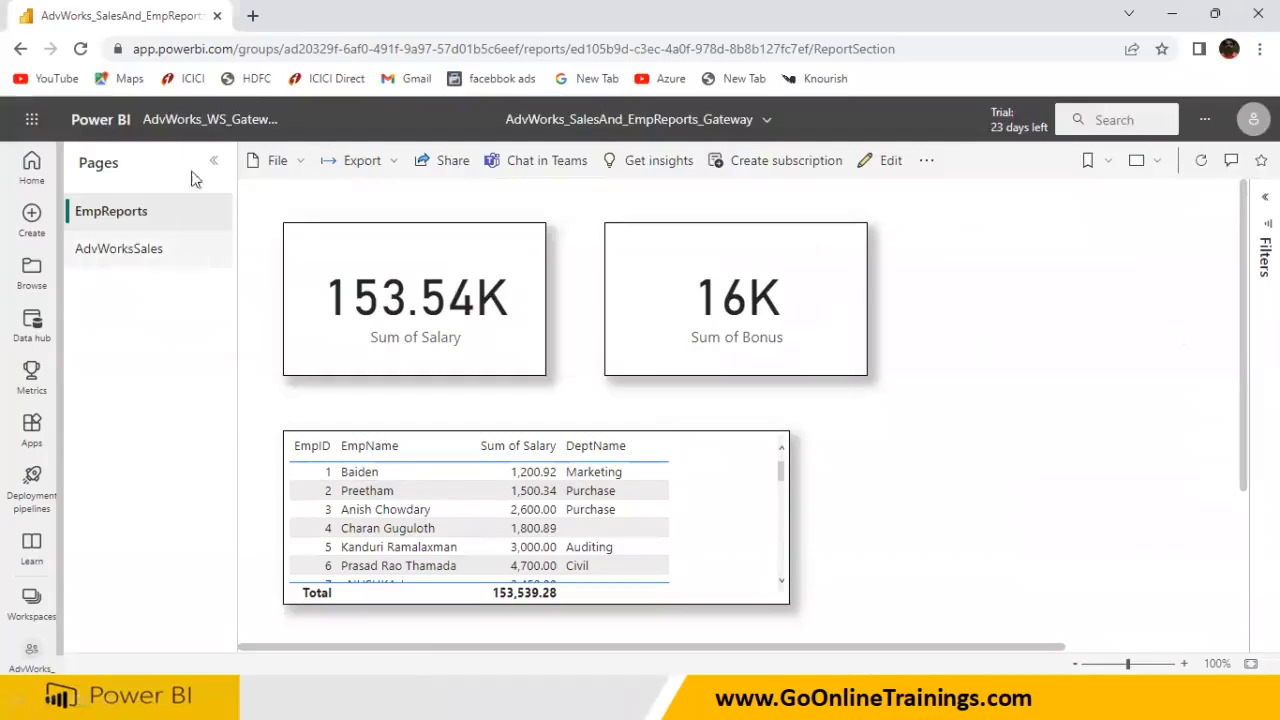
click(212, 119)
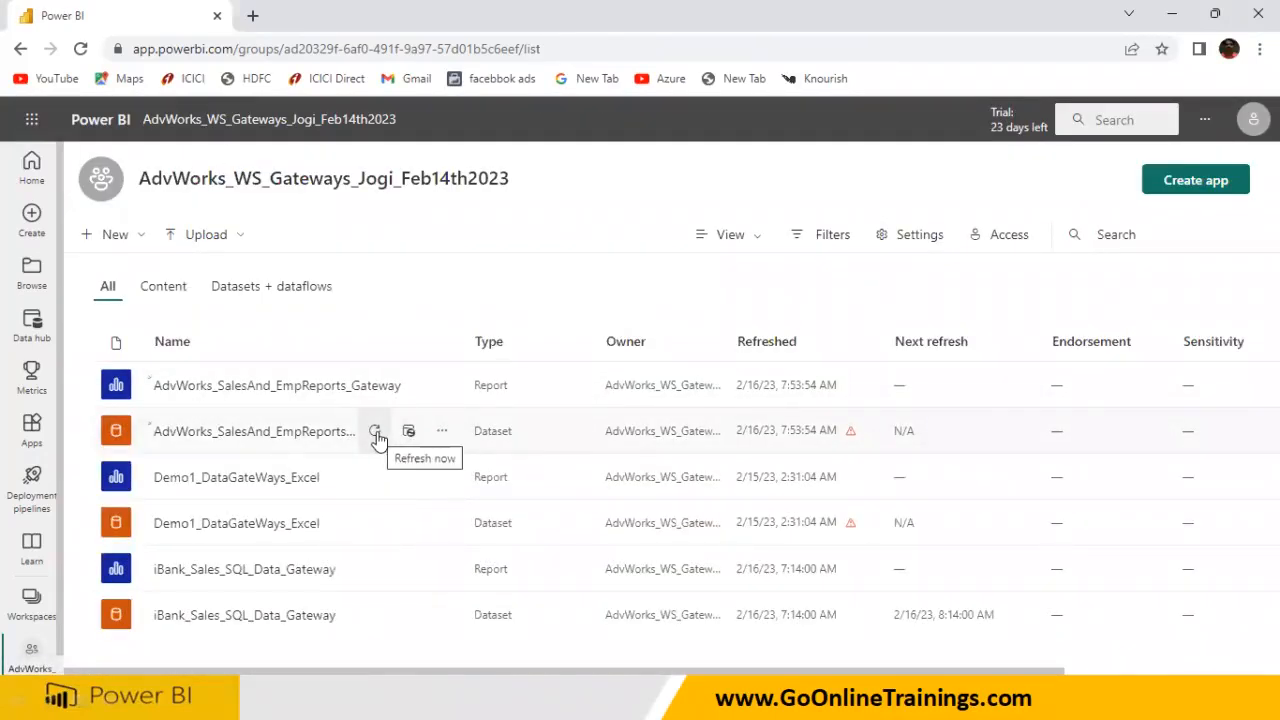
click(375, 432)
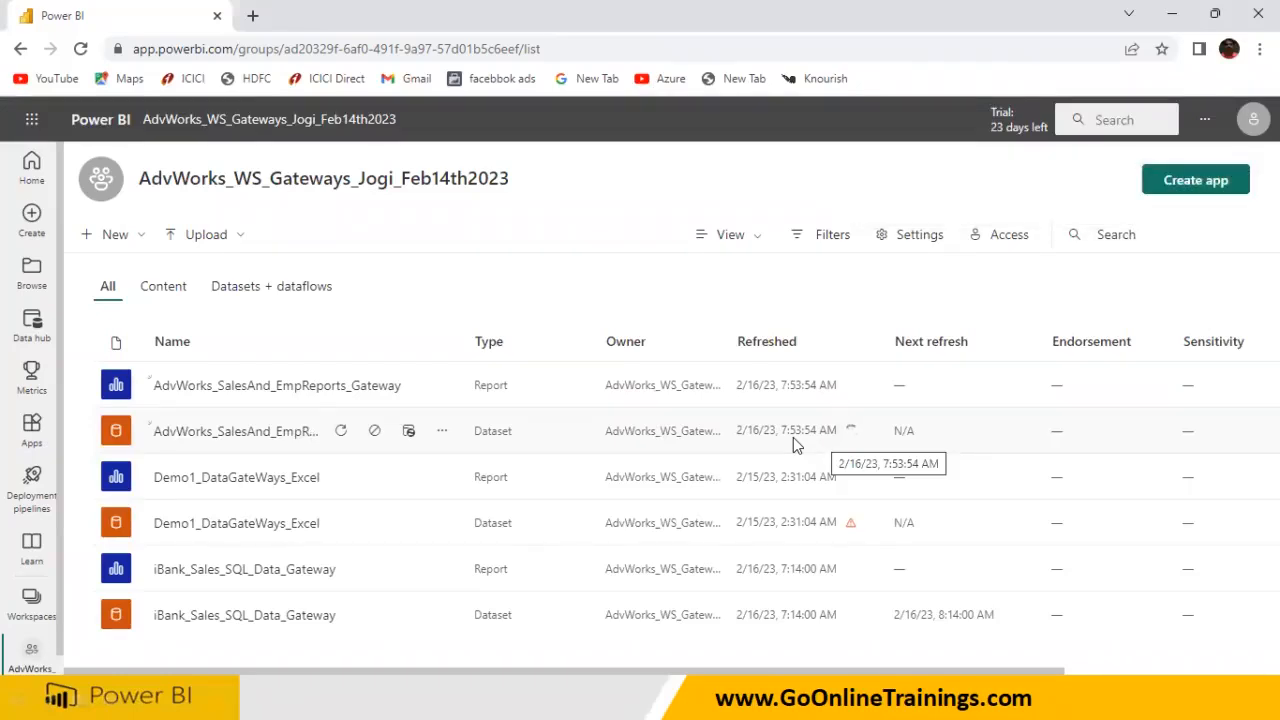
key(super)
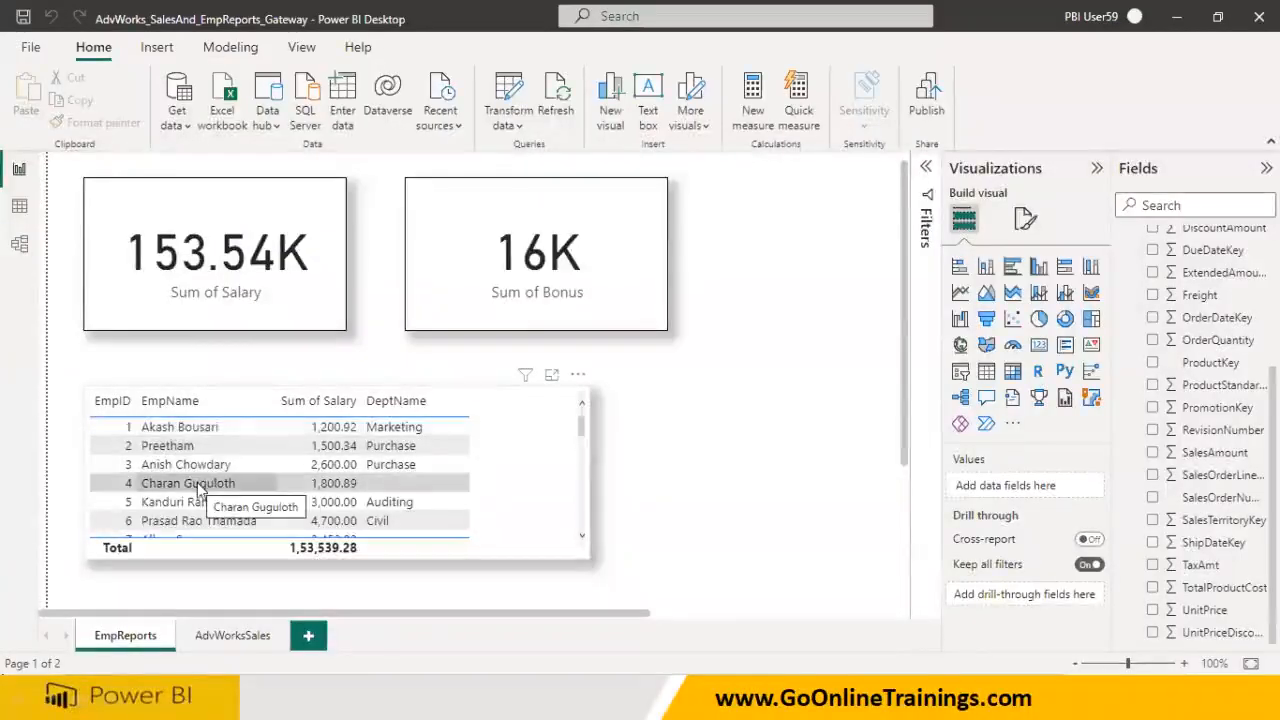
scroll(200, 490, down, 1)
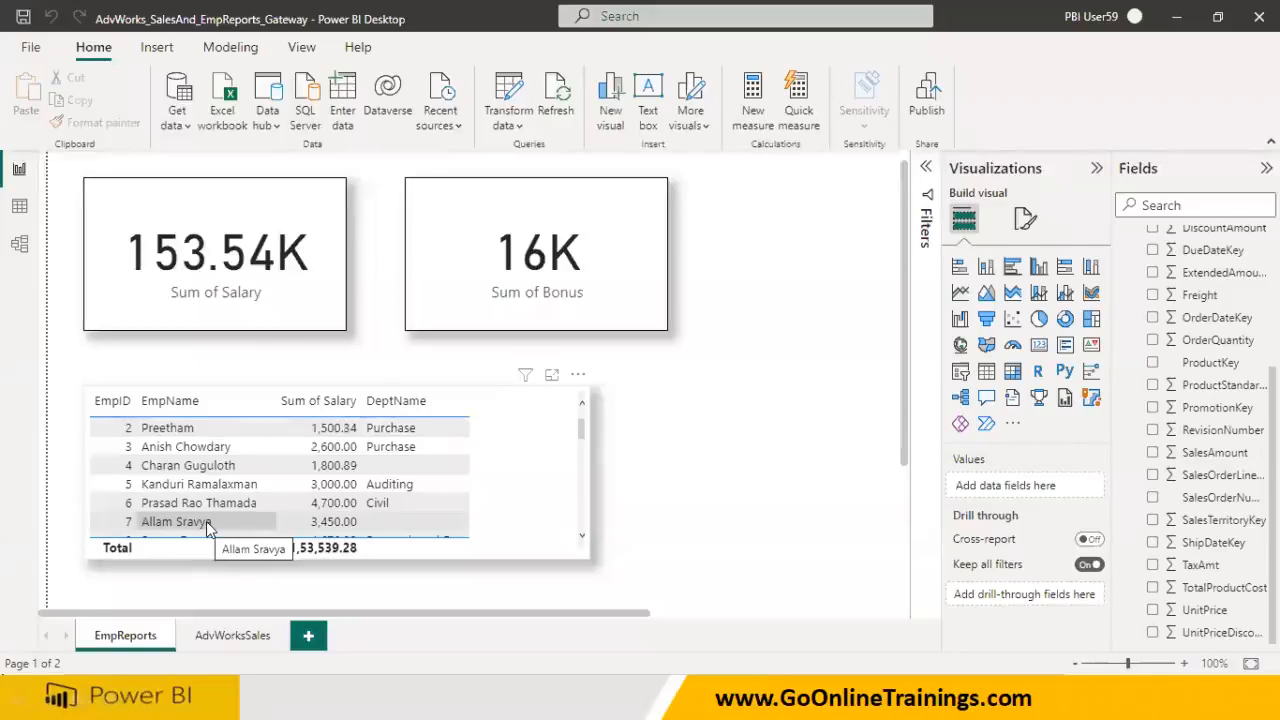
scroll(207, 527, up, 1)
scroll(205, 500, up, 1)
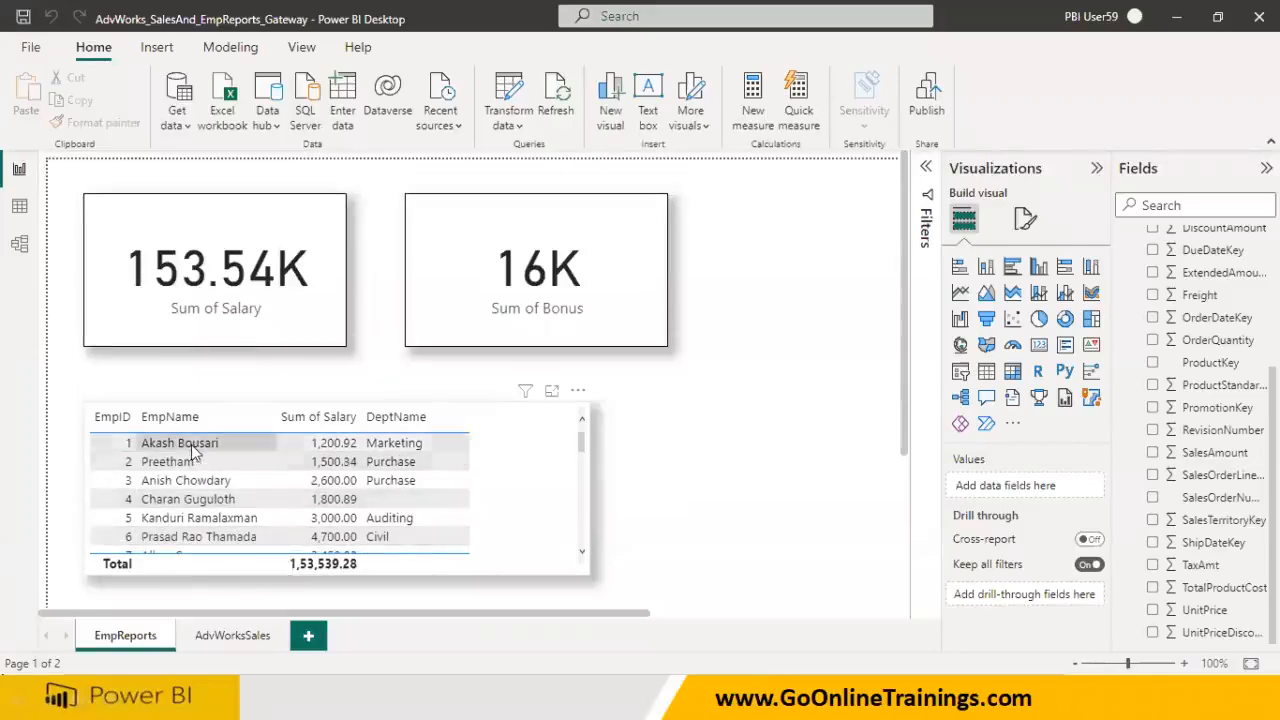
scroll(205, 480, down, 2)
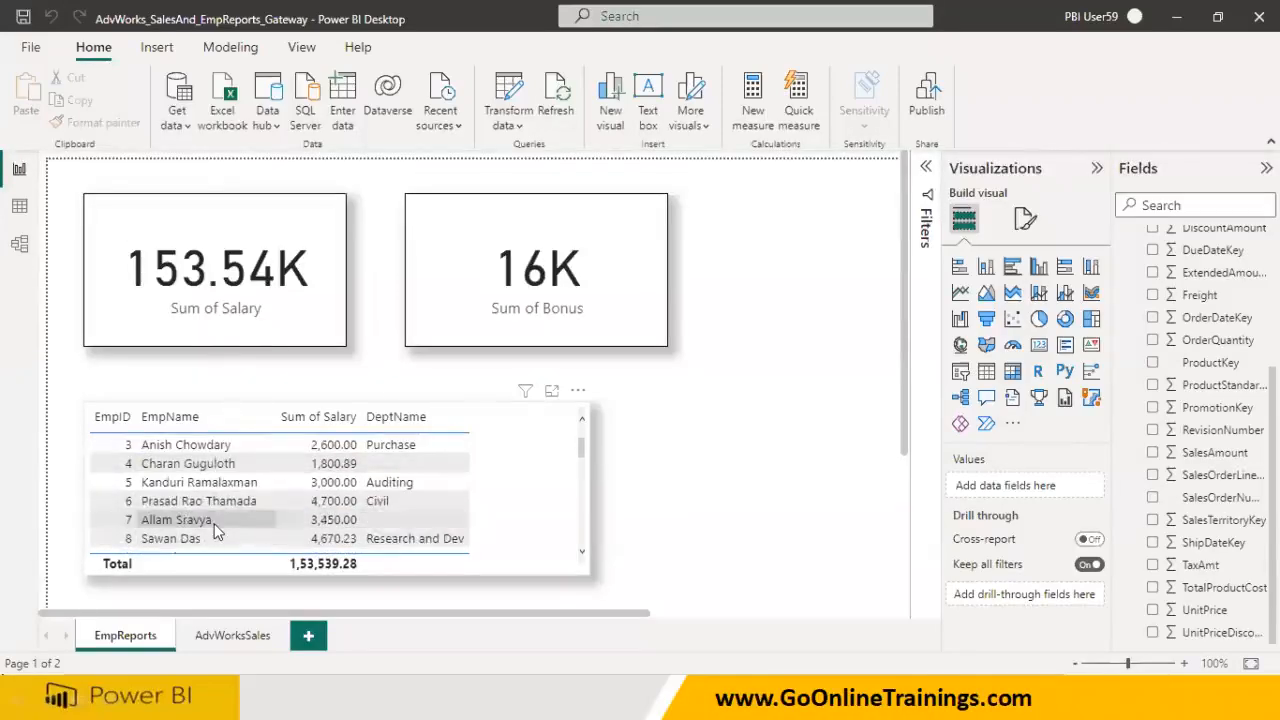
key(alt+Tab)
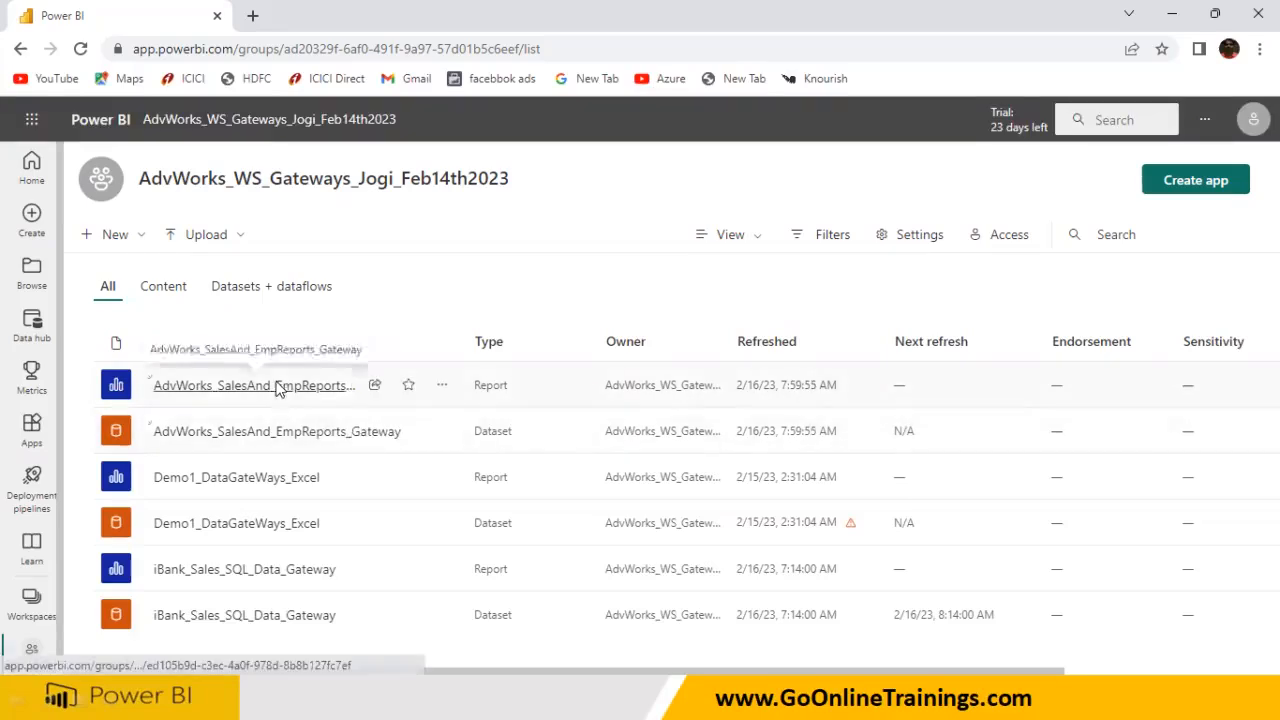
Reload the refreshed report's EmpReports page with F5, scroll its table, then check the AdvWorksSales page
click(281, 387)
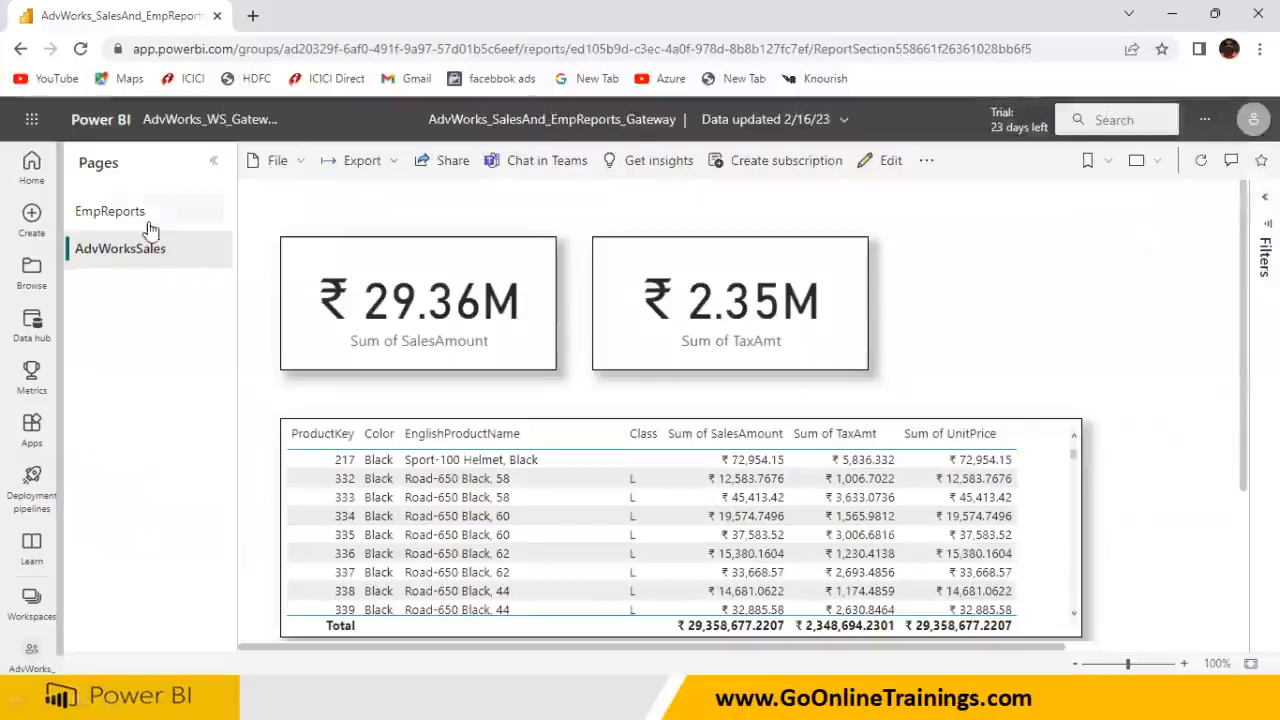
click(148, 229)
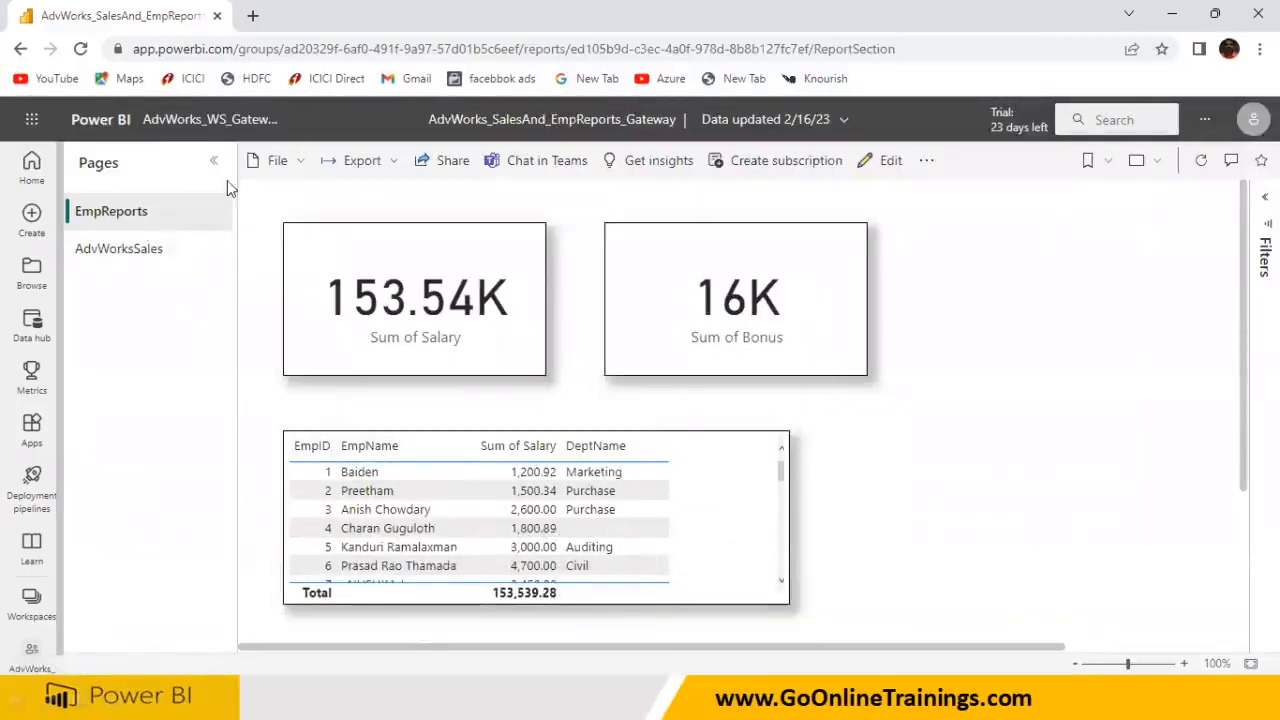
key(F5)
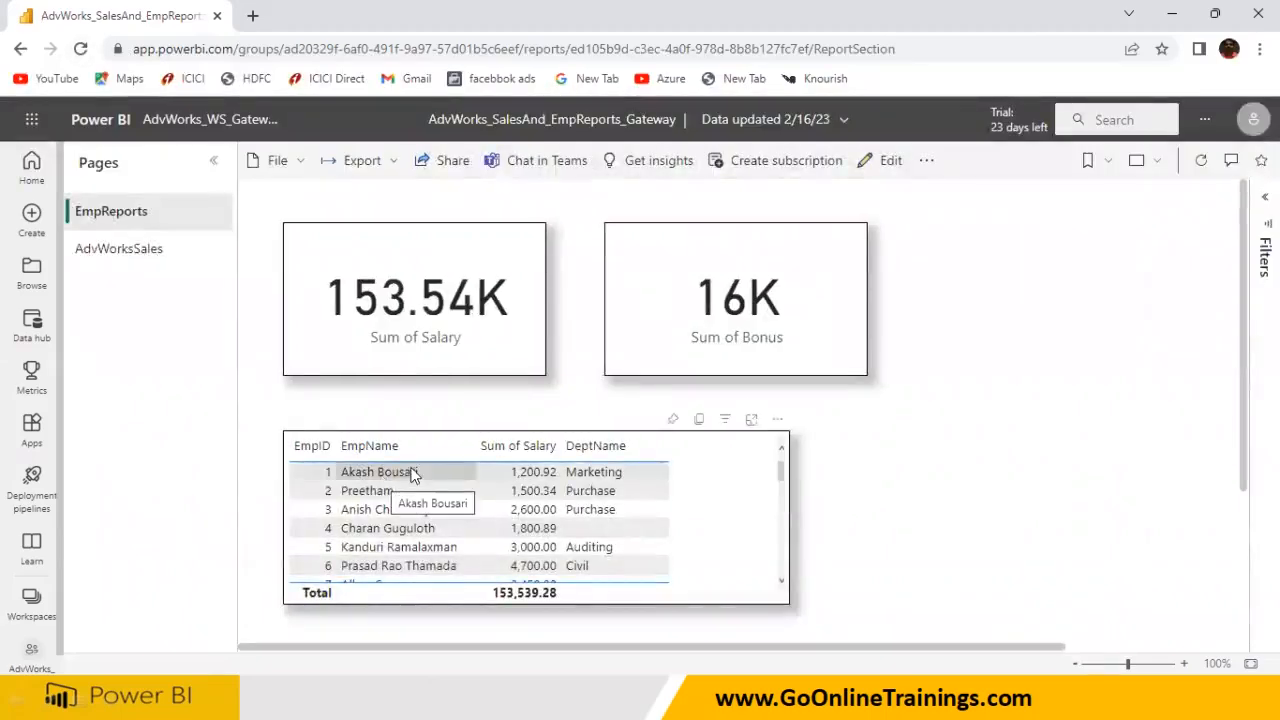
scroll(417, 500, down, 2)
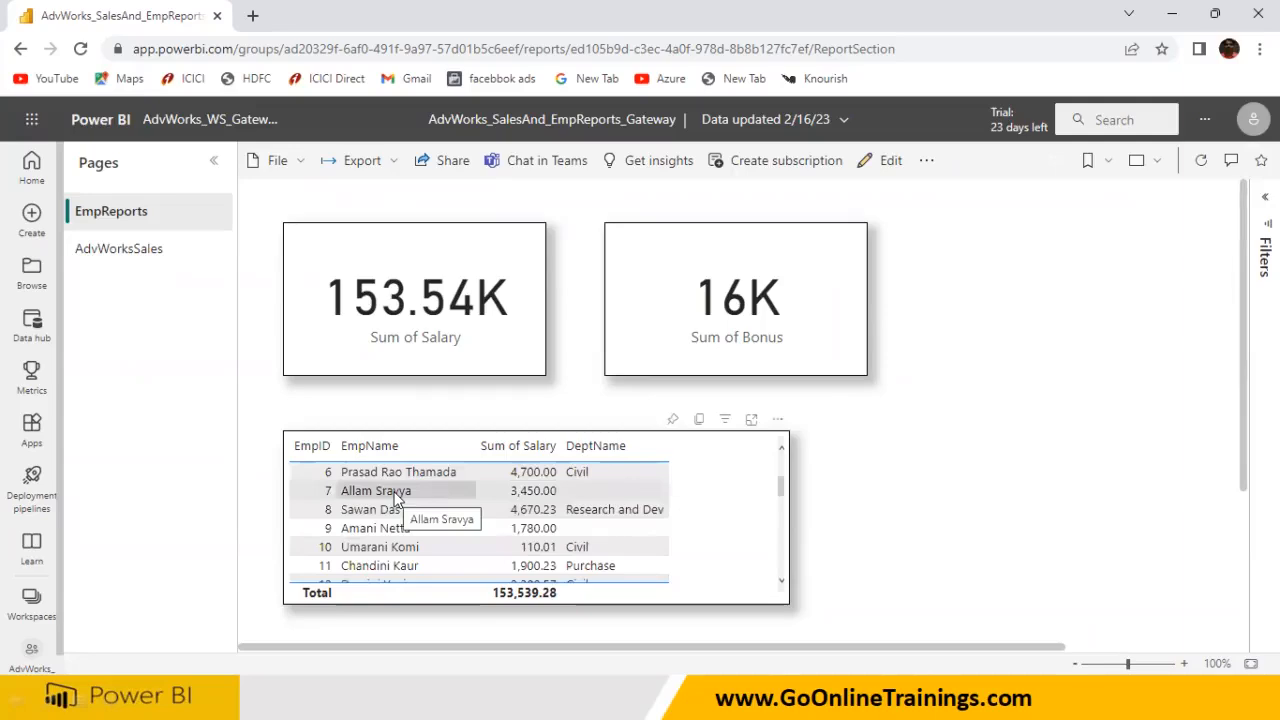
scroll(395, 500, up, 2)
click(165, 250)
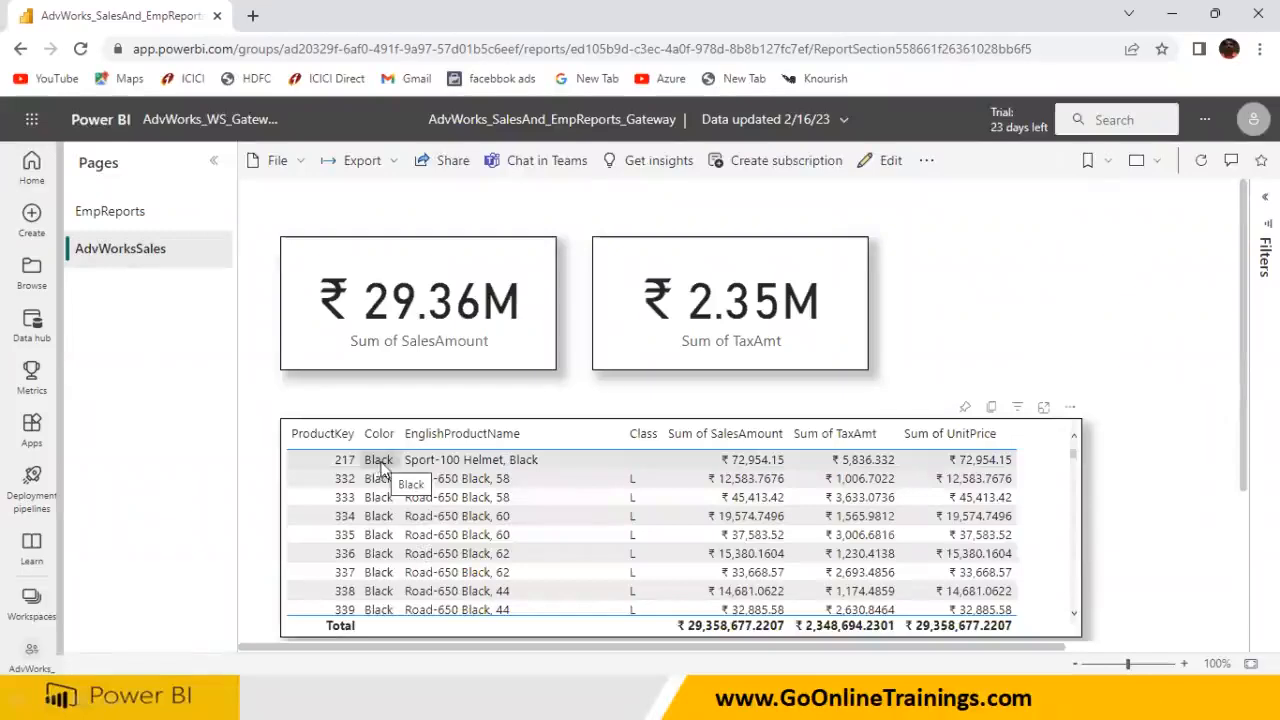
key(super)
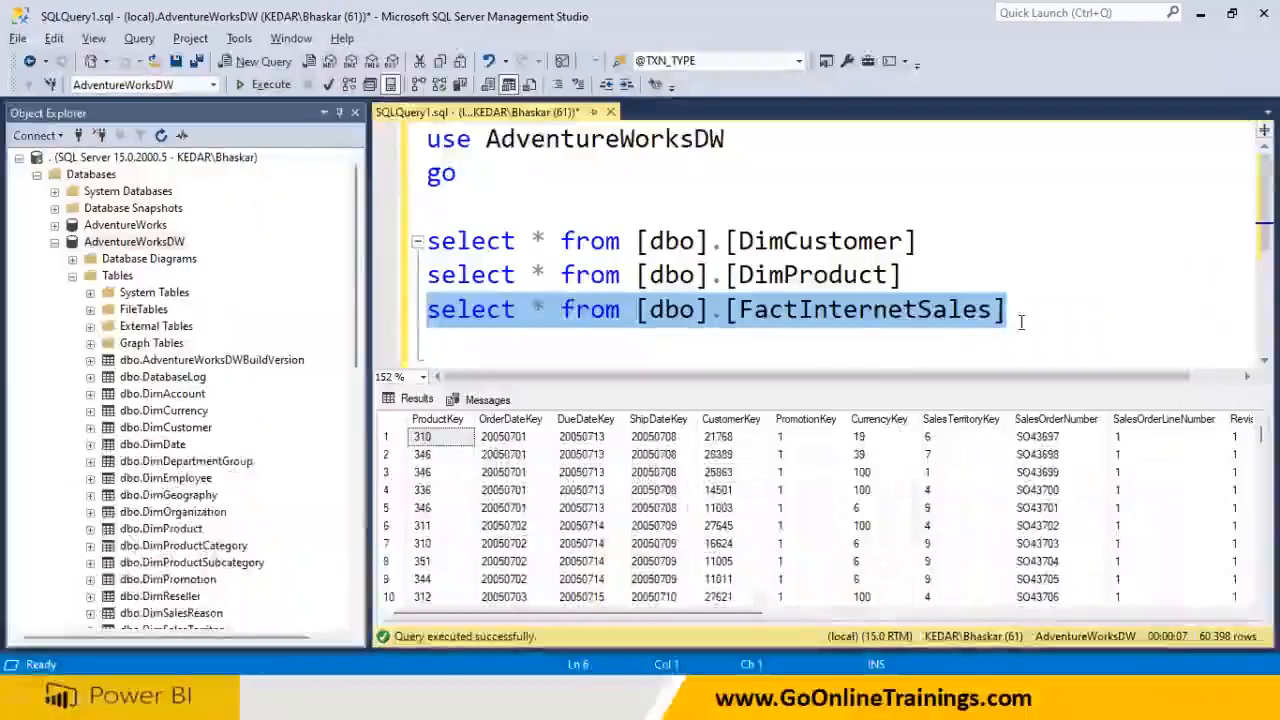
Begin an update statement by pasting the DimProduct table name after update
click(1020, 318)
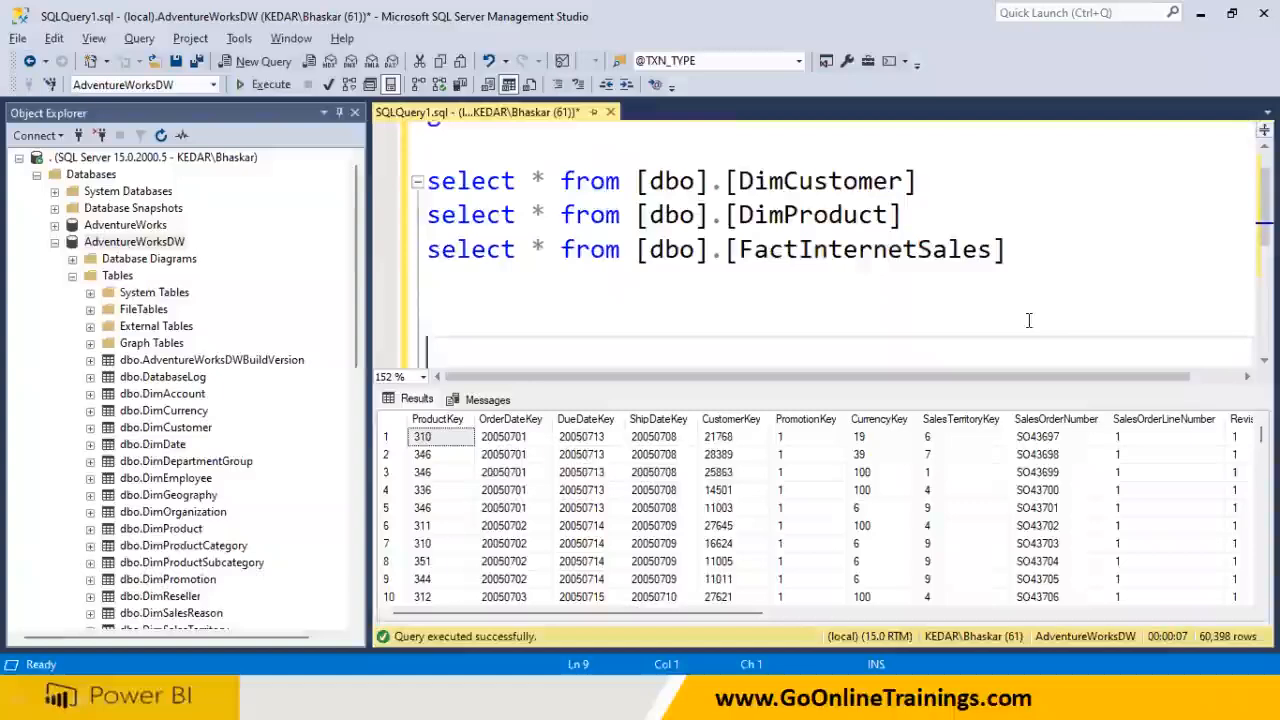
text(updaet)
text(te)
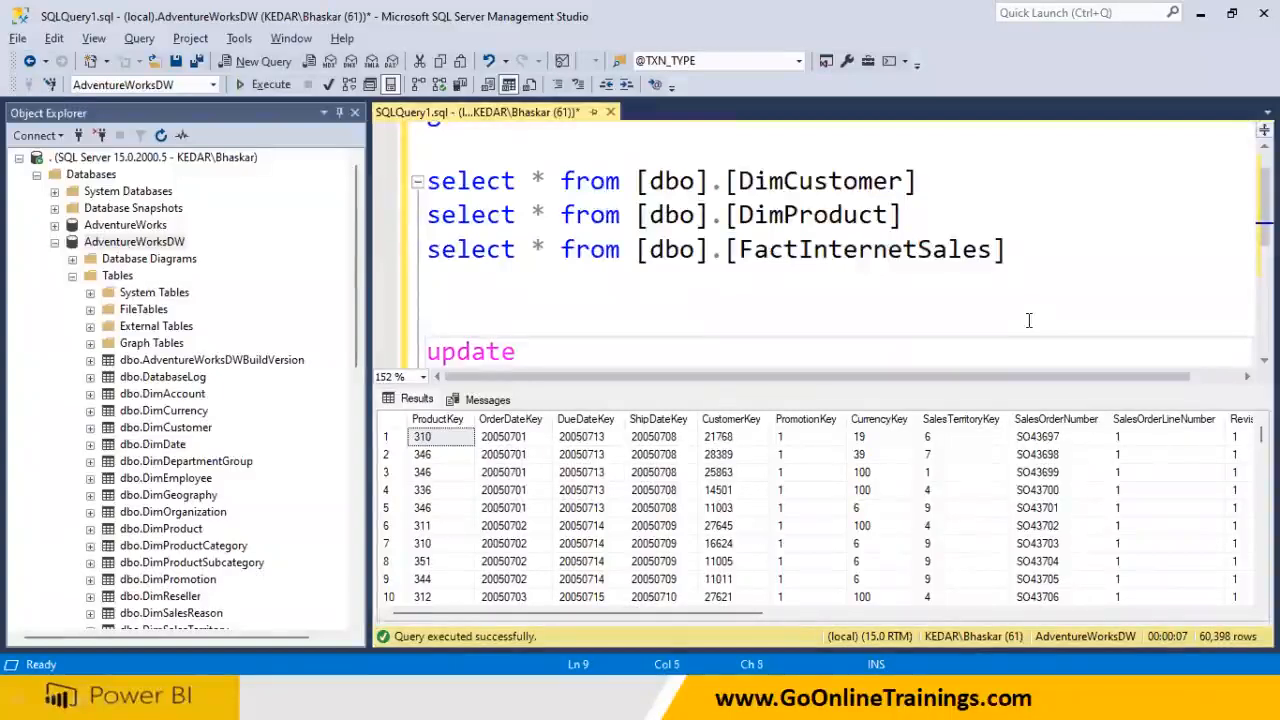
click(742, 215)
key(shift+Right)
key(shift+Right)
key(shift+Right)
key(shift+Right)
key(shift+Right)
key(shift+Right)
key(shift+Right)
key(shift+Right)
key(shift+Right)
key(shift+Right)
key(ctrl+c)
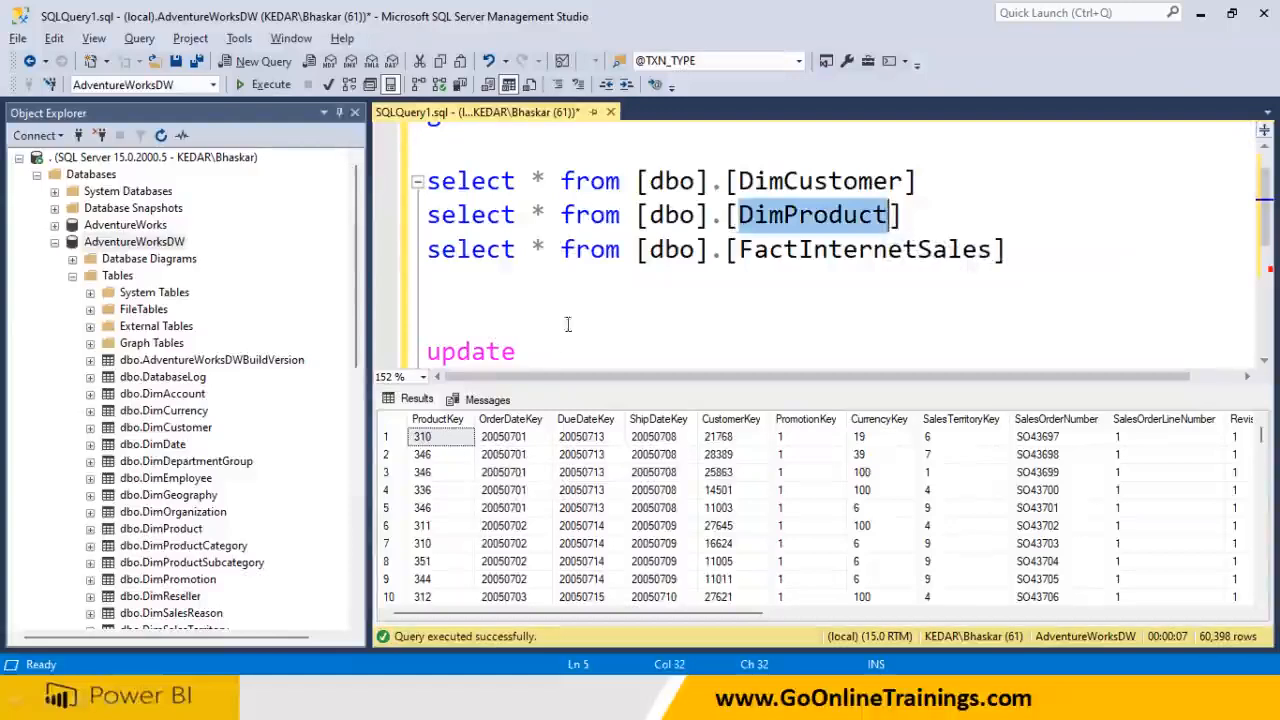
click(557, 353)
key(ctrl+v)
key(Return)
Add the set clause Color = 'BlueB'
text(set colo)
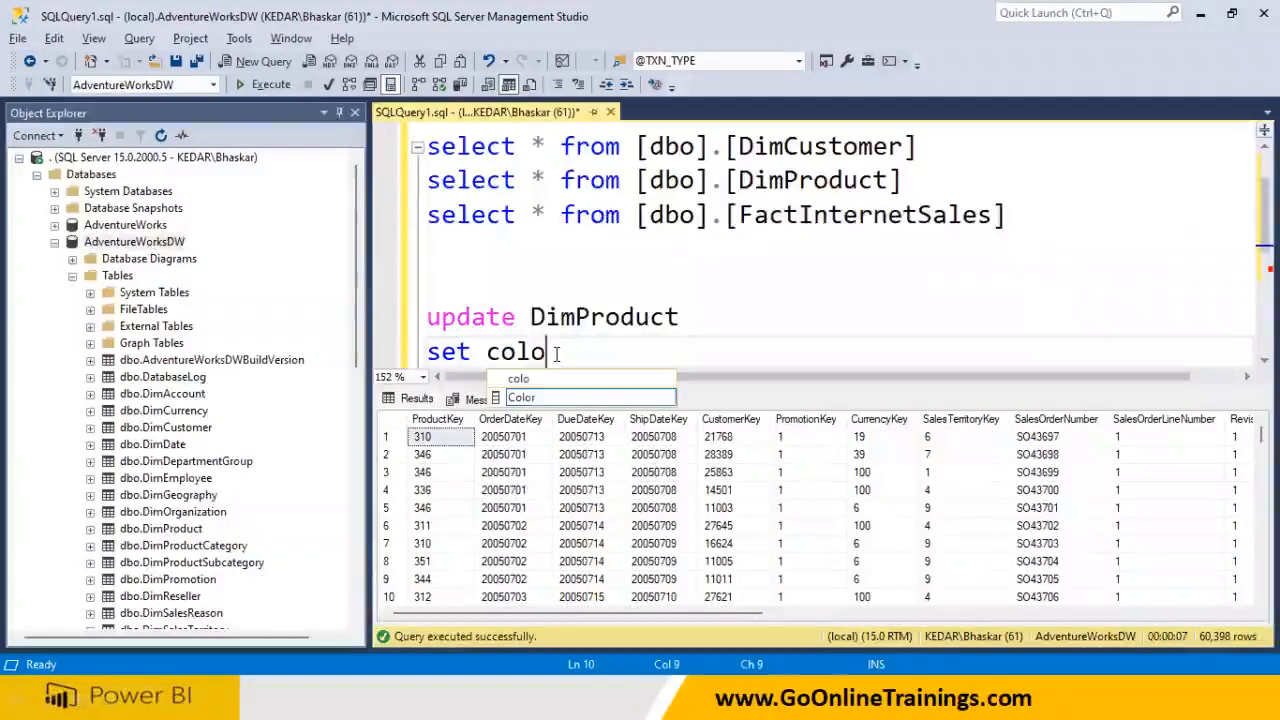
text( =)
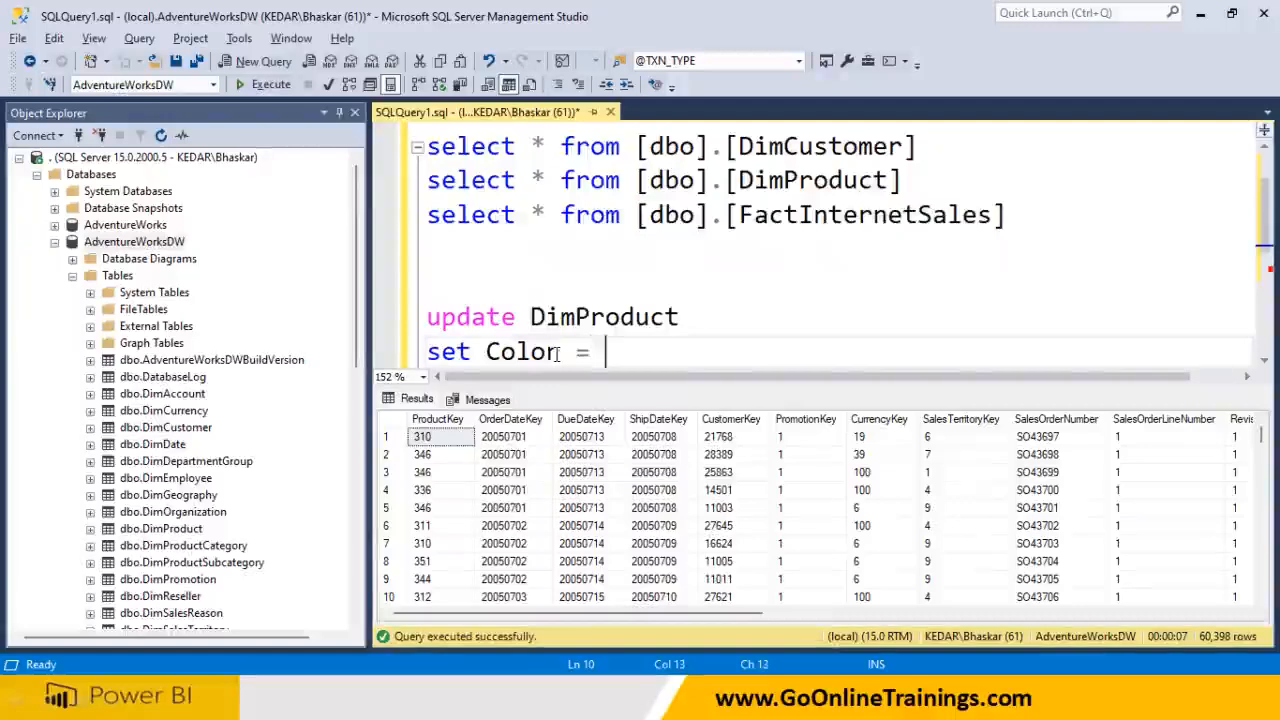
key(Left)
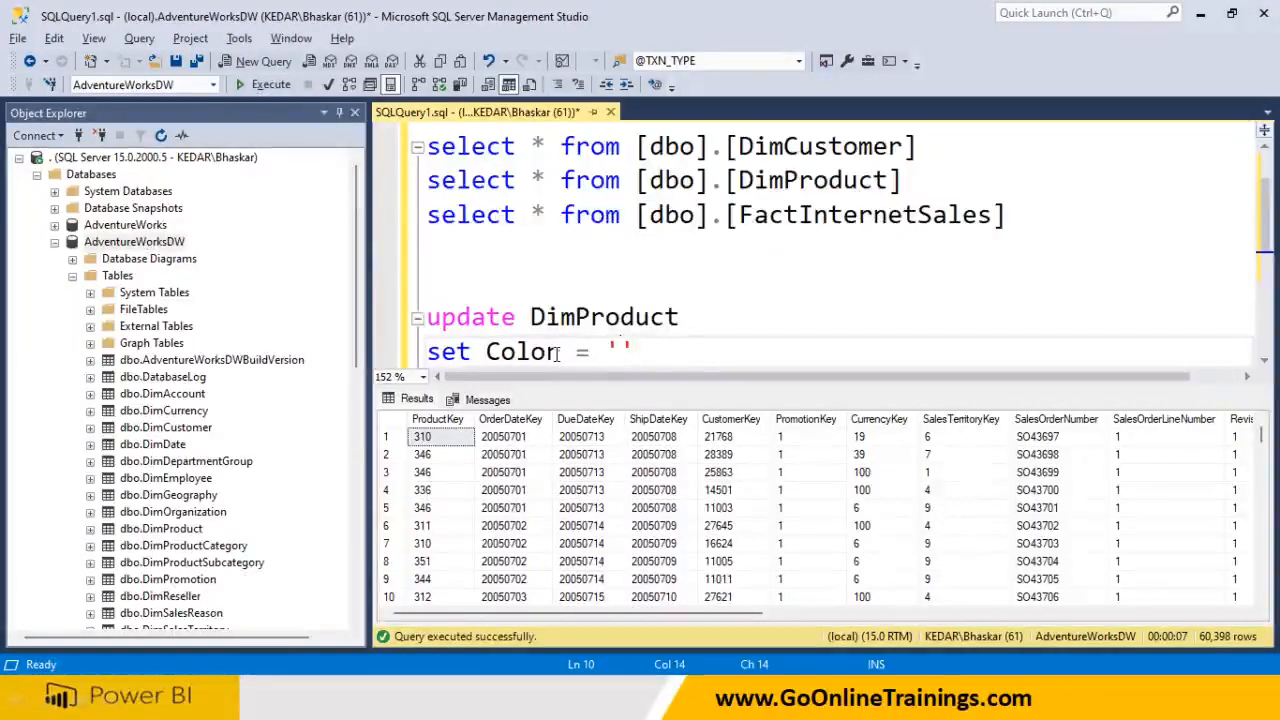
key(alt+Tab)
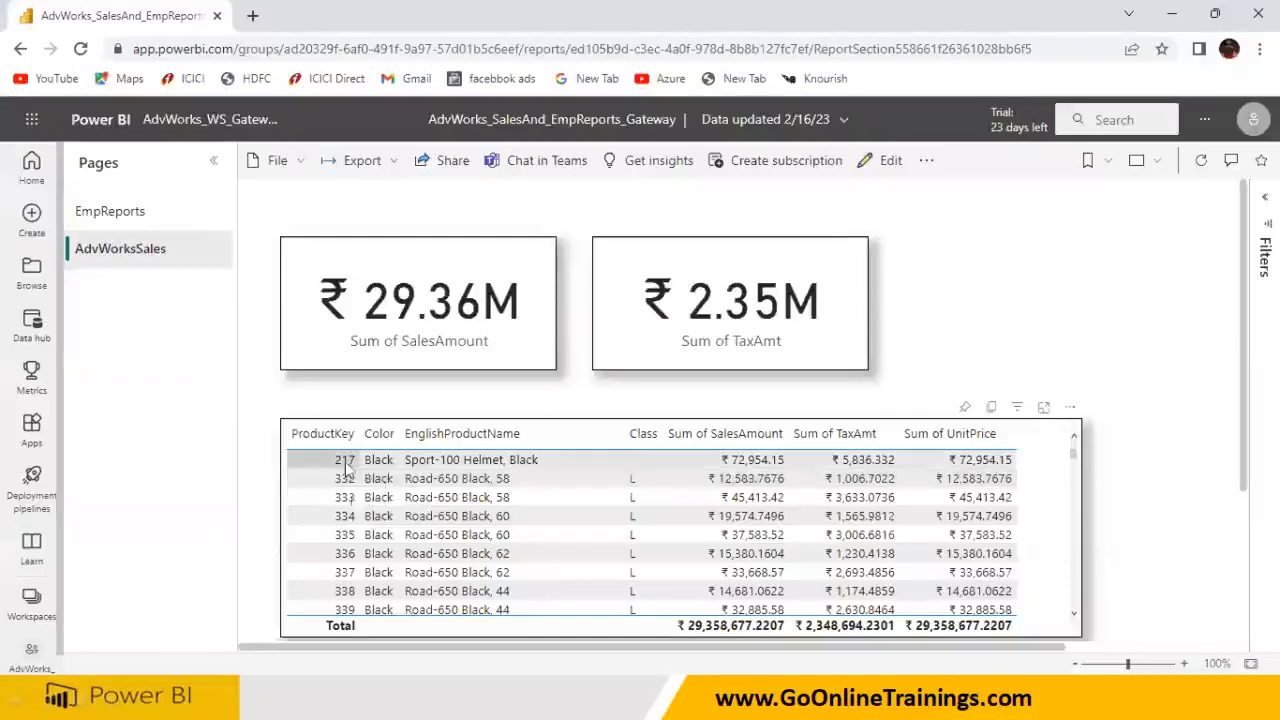
key(alt+Tab)
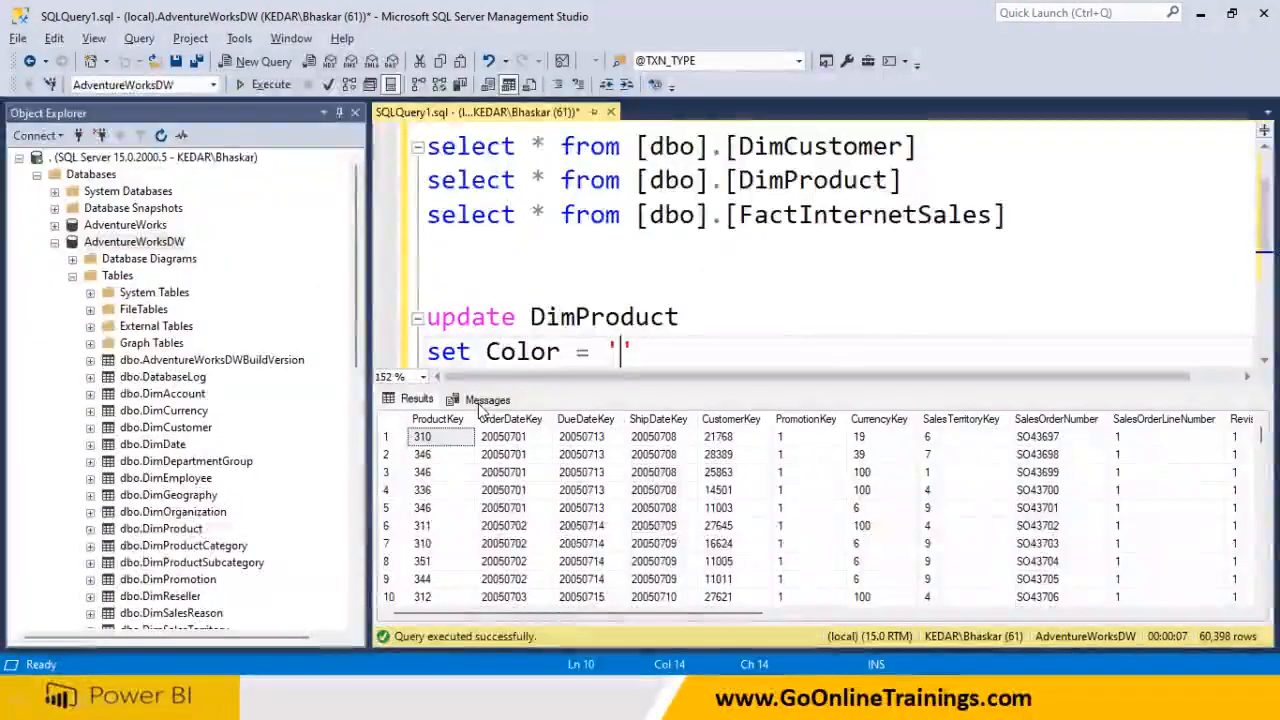
text(B)
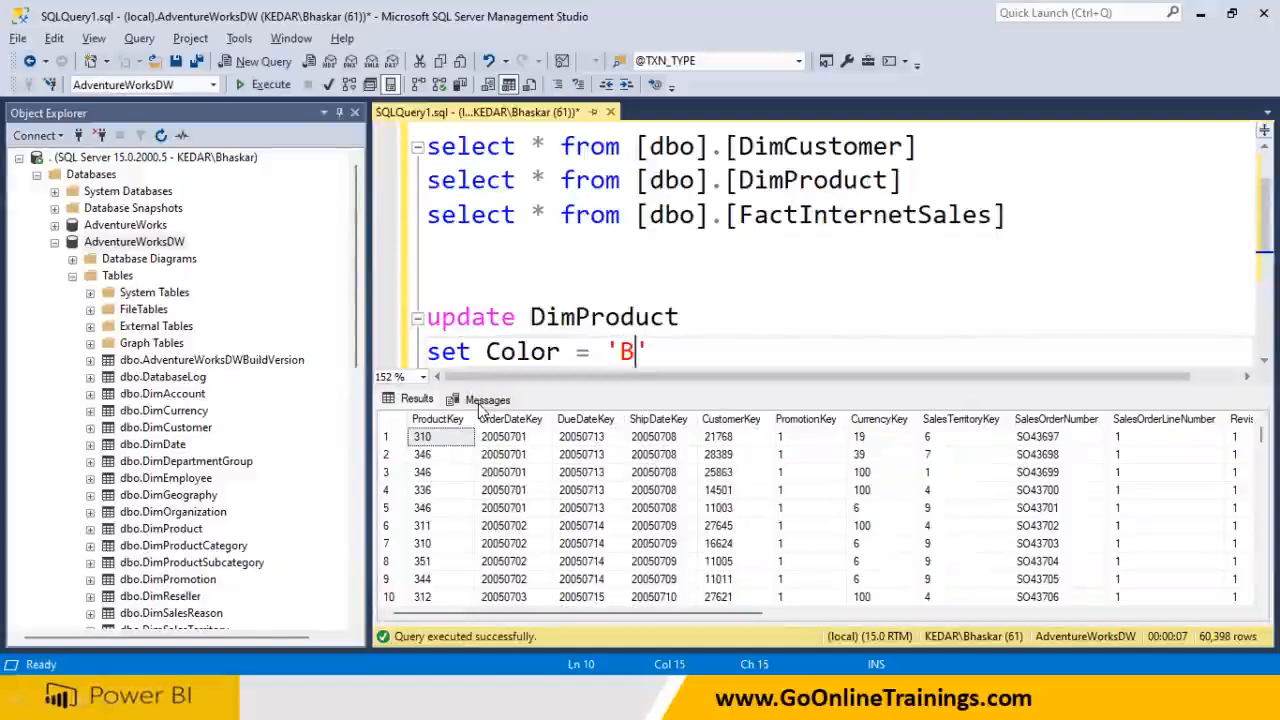
text(lue)
text(Bla)
key(BackSpace)
key(BackSpace)
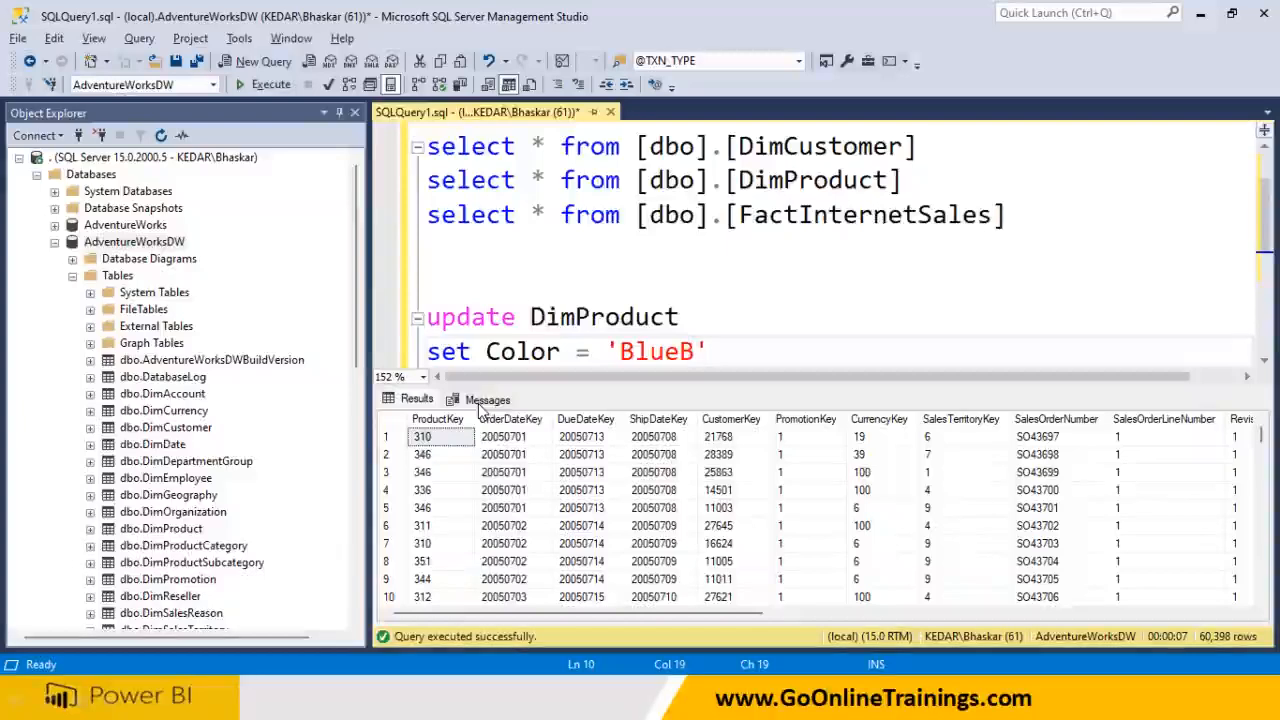
Add the clause where ProductKey=217
key(Return)
text(where)
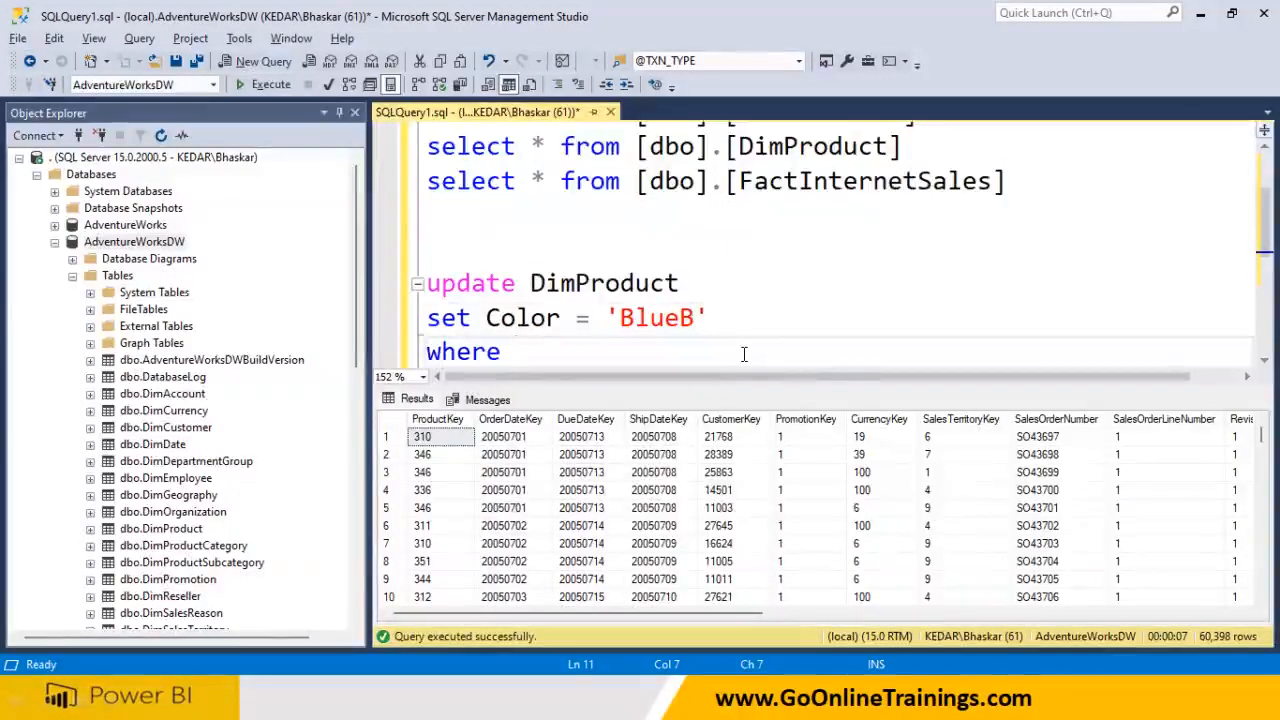
text( Productk)
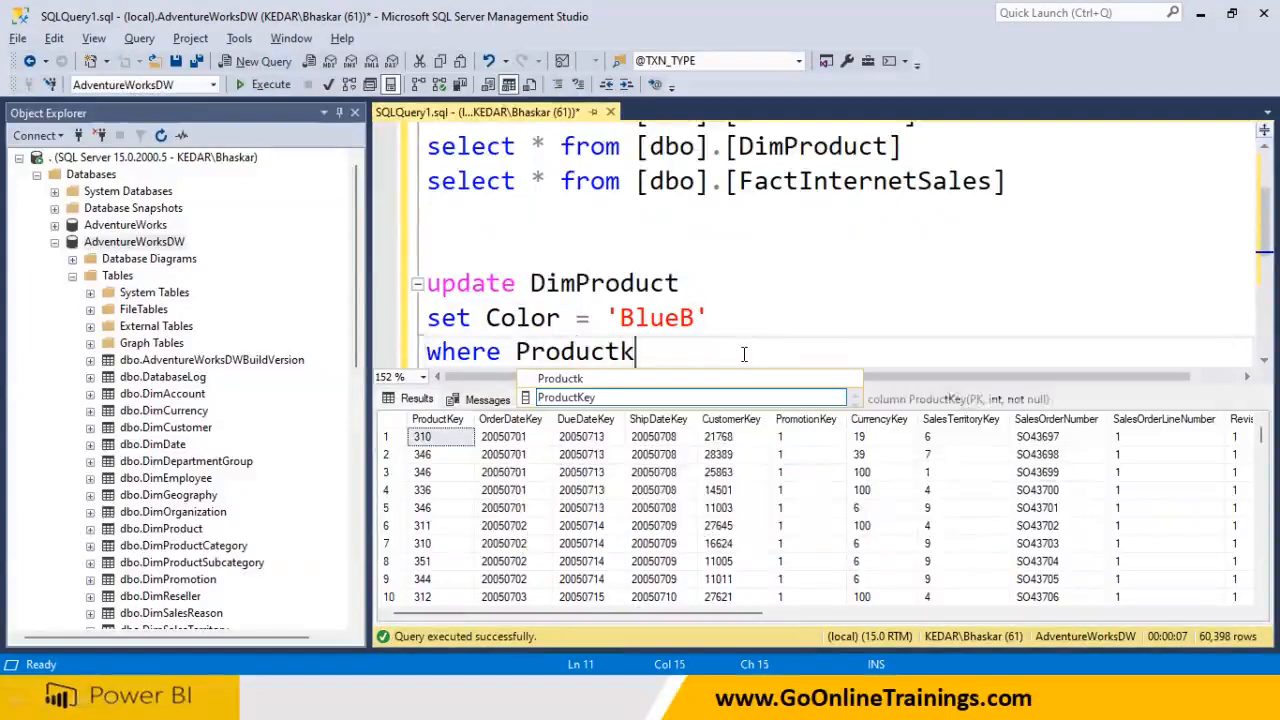
double_click(570, 397)
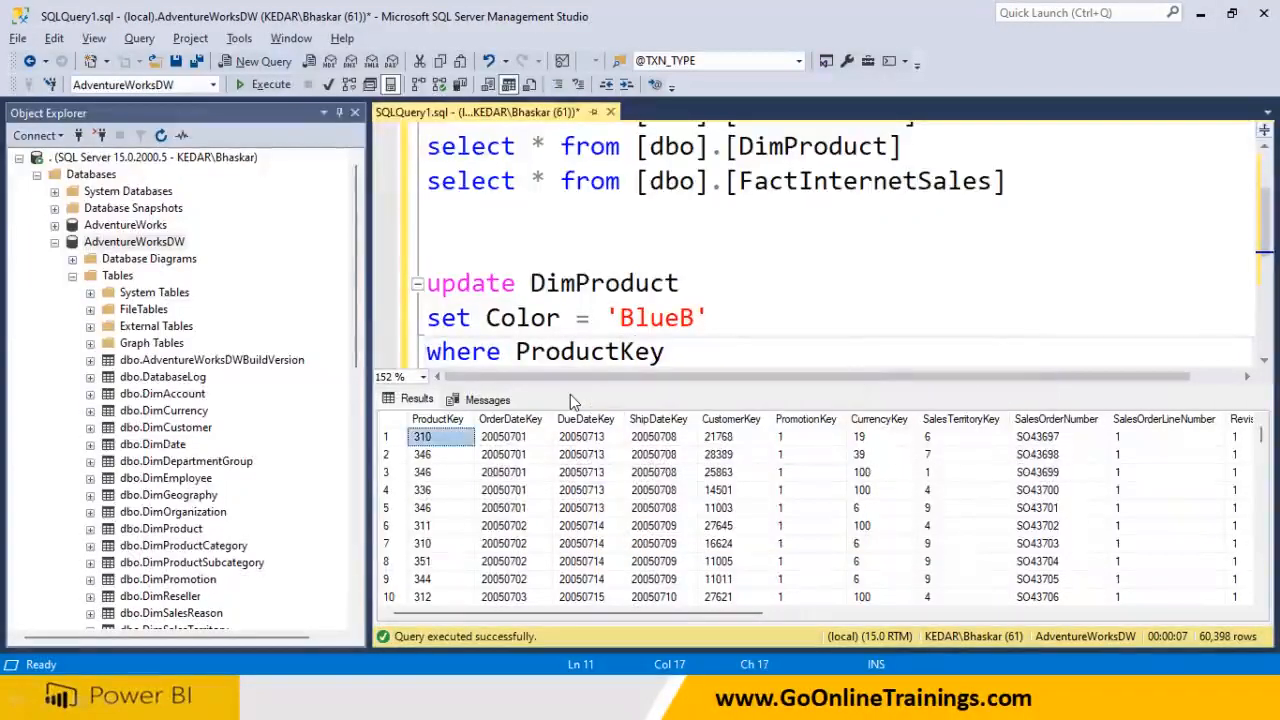
click(671, 359)
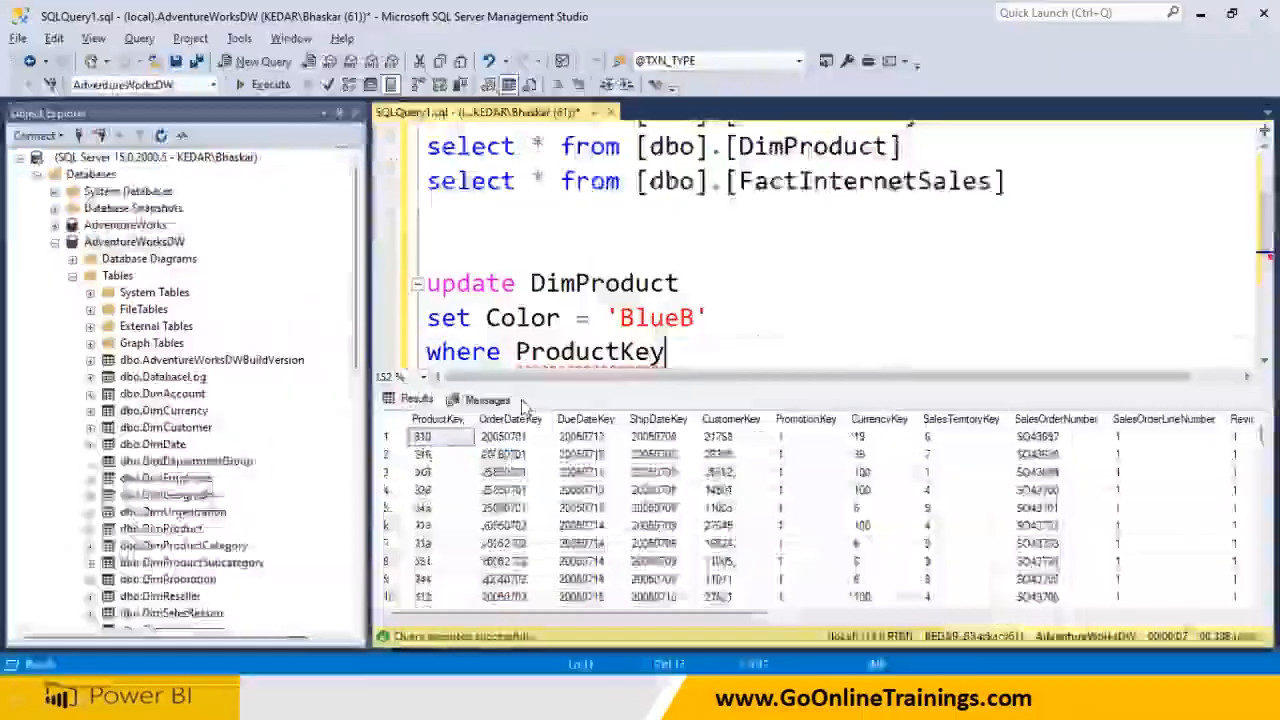
text(=216)
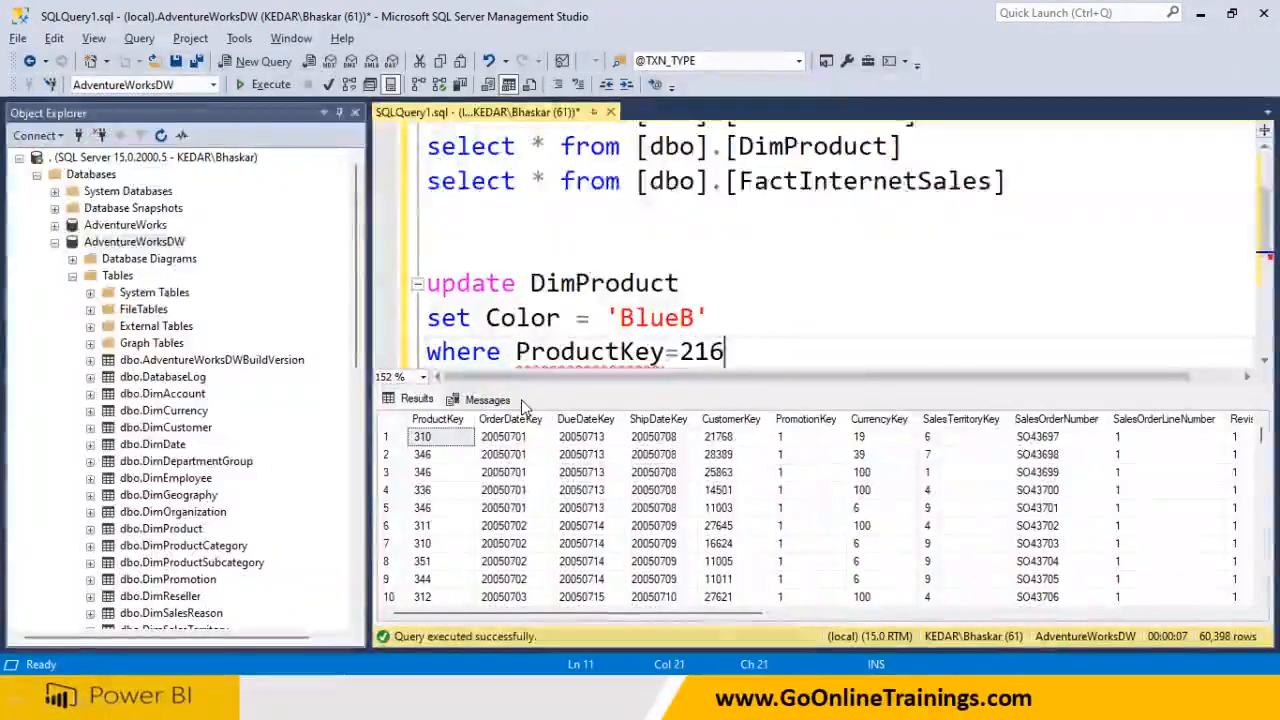
key(BackSpace)
text(7)
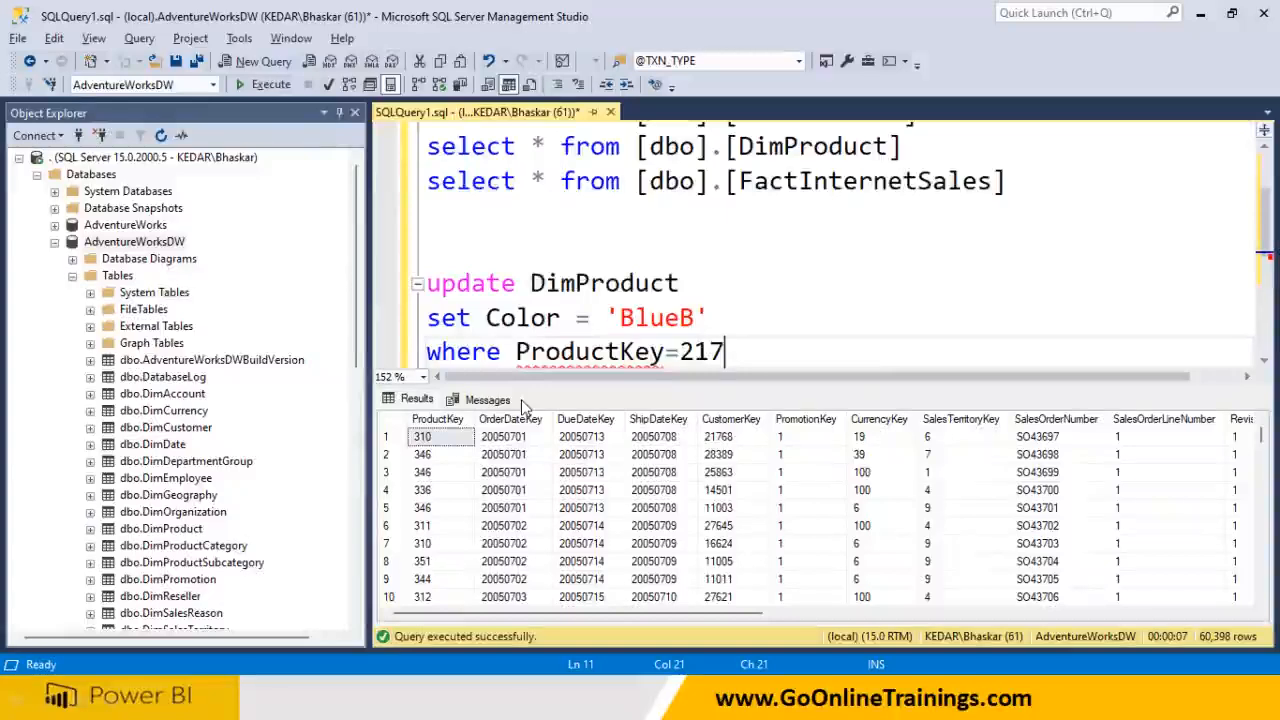
Copy the where ProductKey=217 line and paste a duplicate below it
drag(726, 351, 432, 351)
key(ctrl+c)
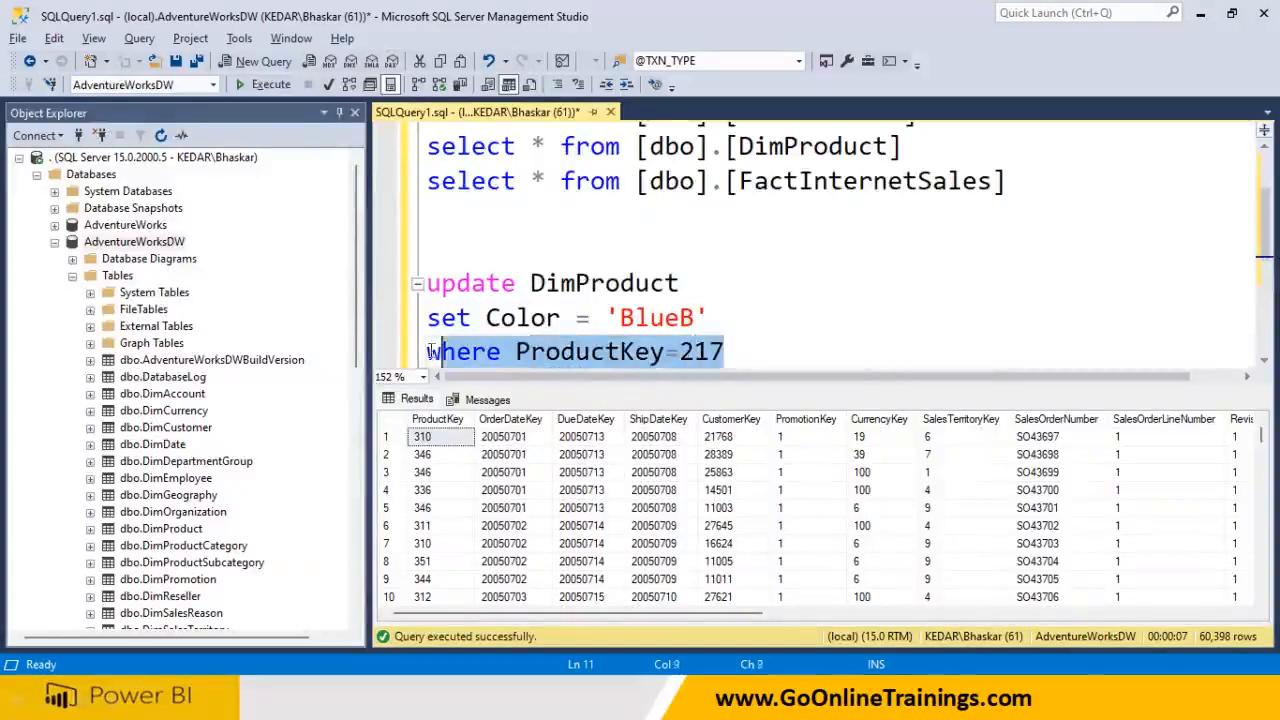
click(775, 348)
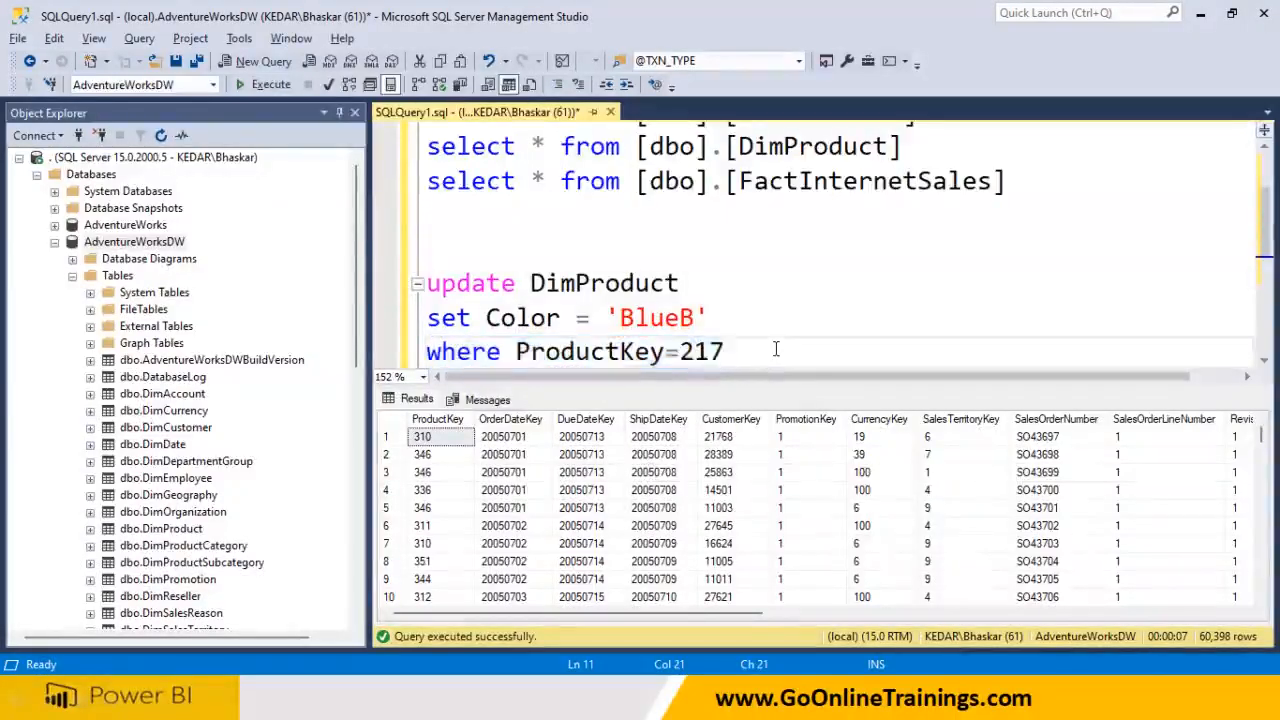
key(Return)
key(Return)
key(ctrl+v)
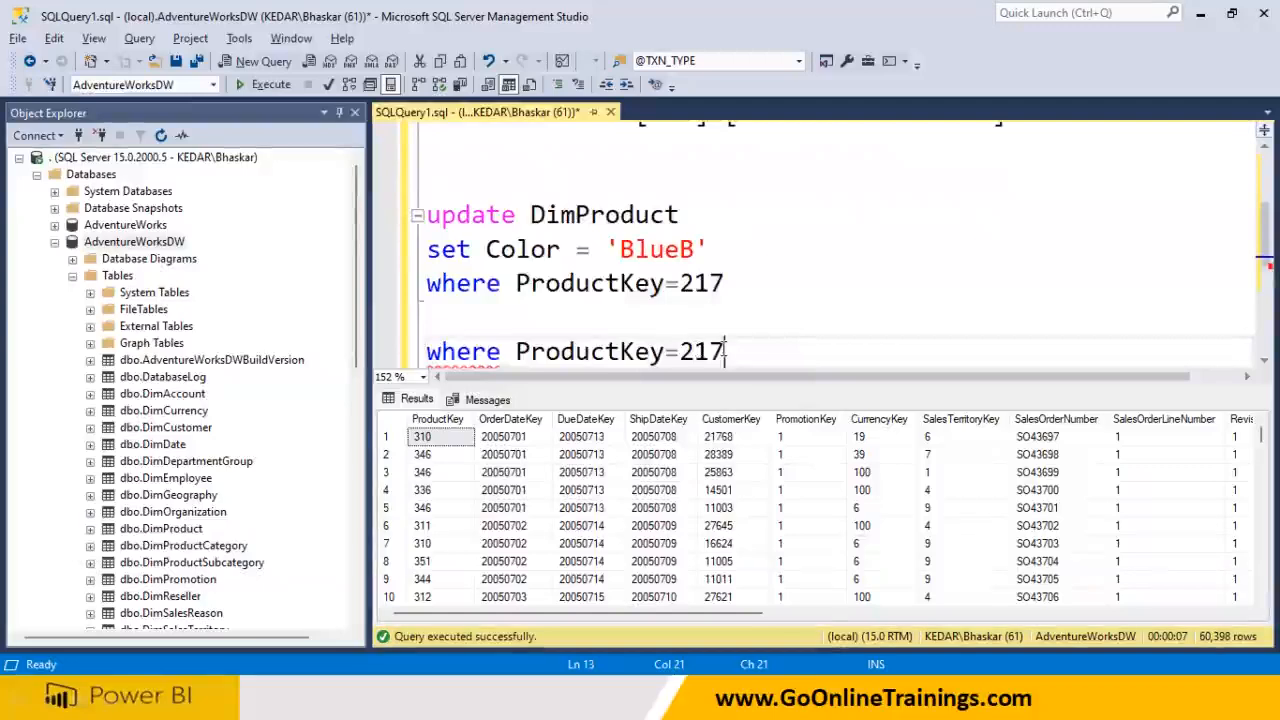
Filter the DimProduct select with where ProductKey=217, deleting the doubled where
scroll(770, 330, up, 2)
click(940, 268)
text(where)
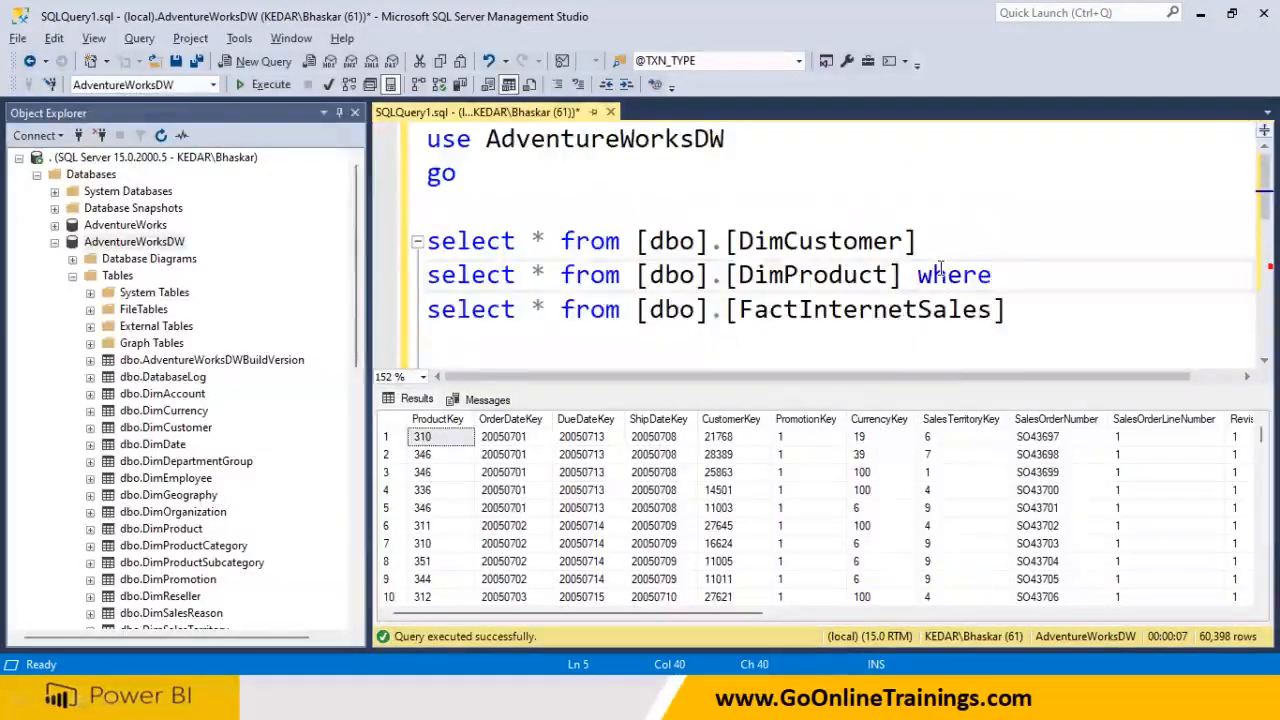
text( where ProductKey=217)
scroll(548, 316, down, 3)
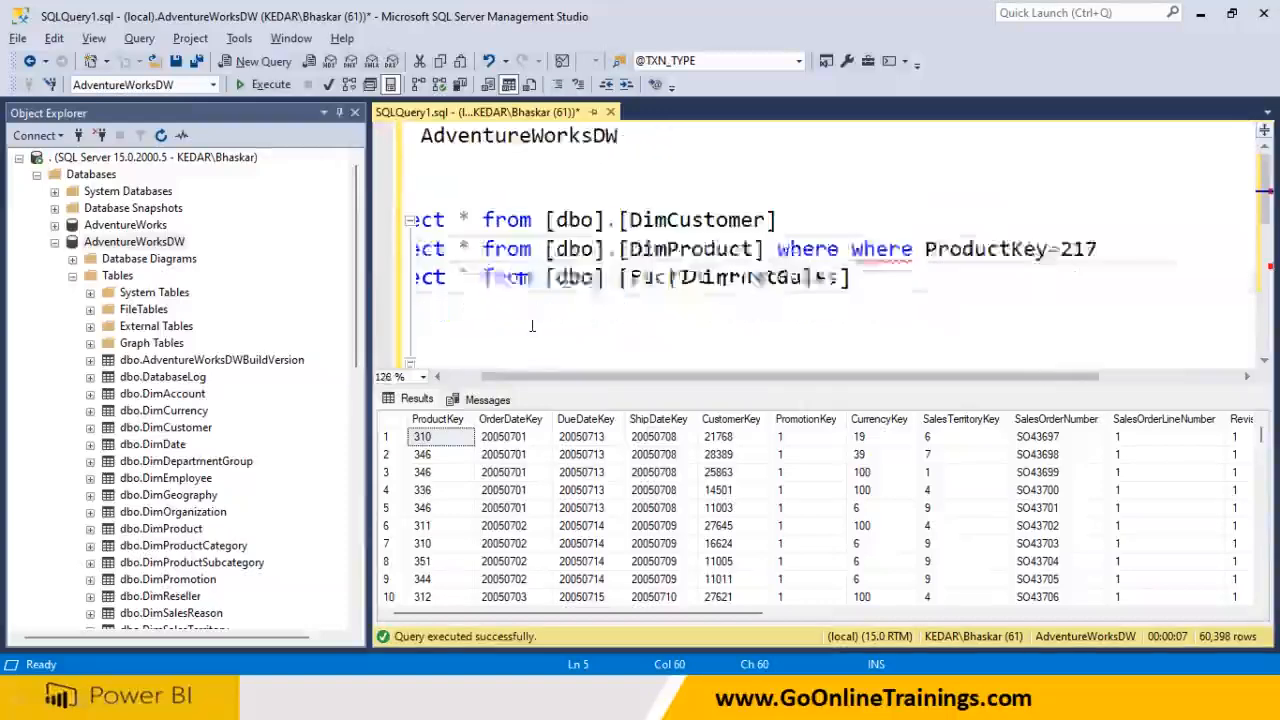
click(467, 377)
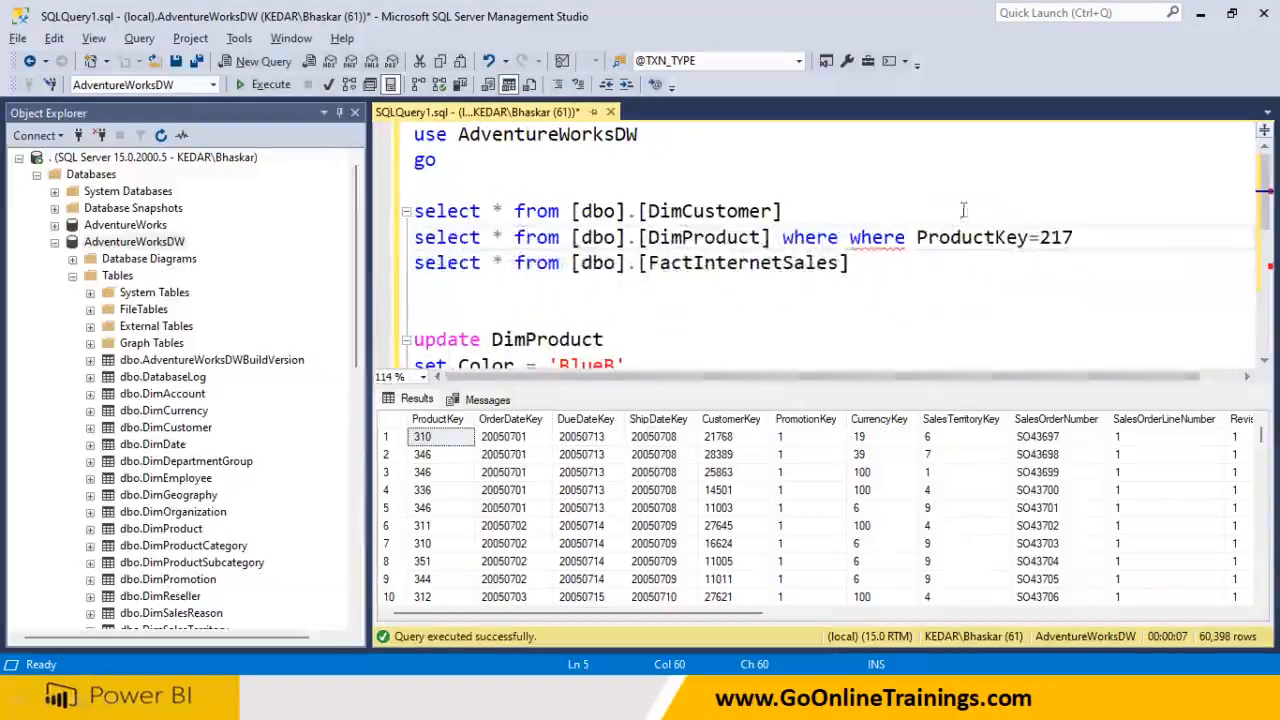
drag(1072, 237, 850, 237)
double_click(857, 240)
key(Delete)
drag(1030, 238, 383, 240)
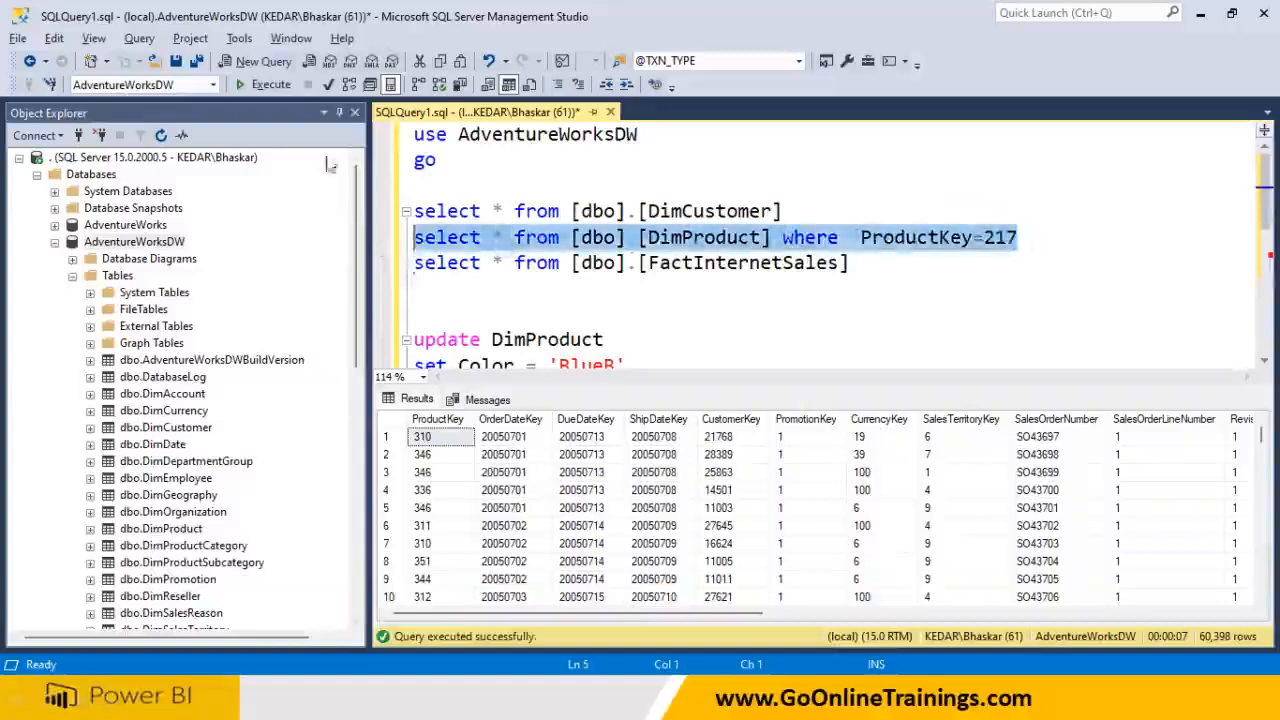
Run the filtered select and confirm product 217's Color is Black
click(265, 84)
click(527, 440)
key(Right)
key(Right)
key(Right)
key(Right)
key(Right)
key(Right)
key(Right)
key(Right)
key(Right)
key(Right)
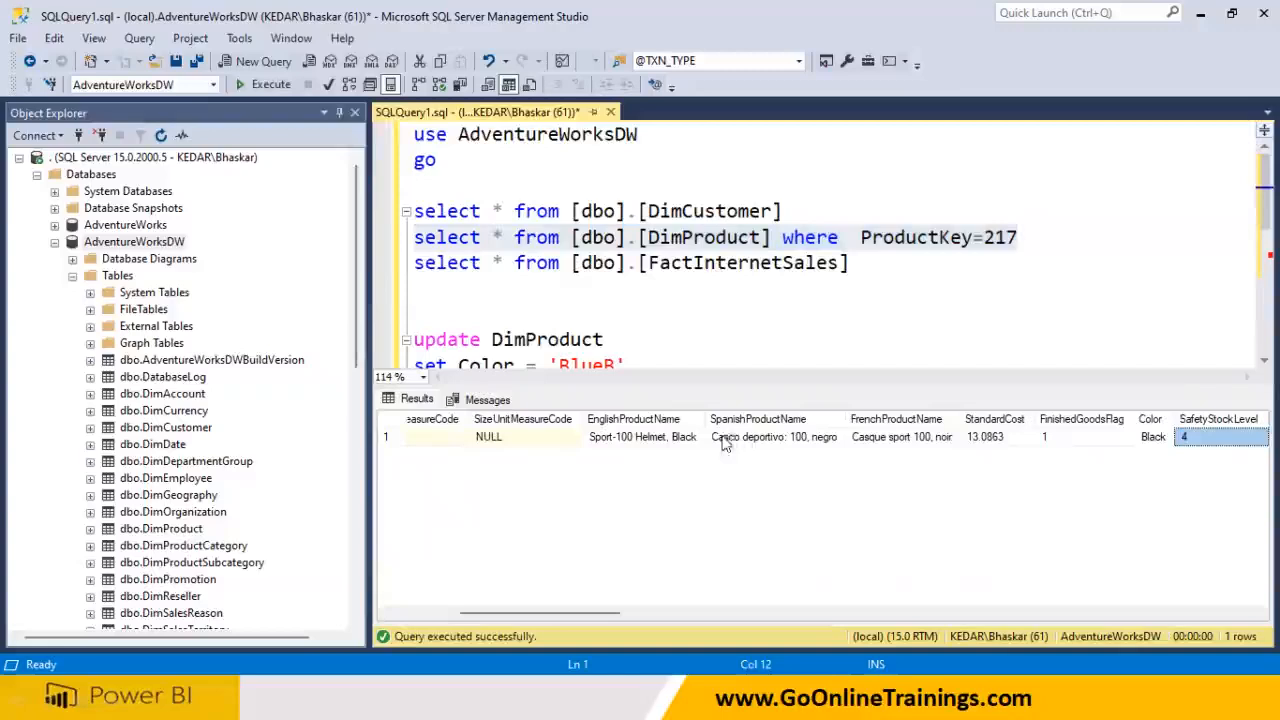
click(1155, 437)
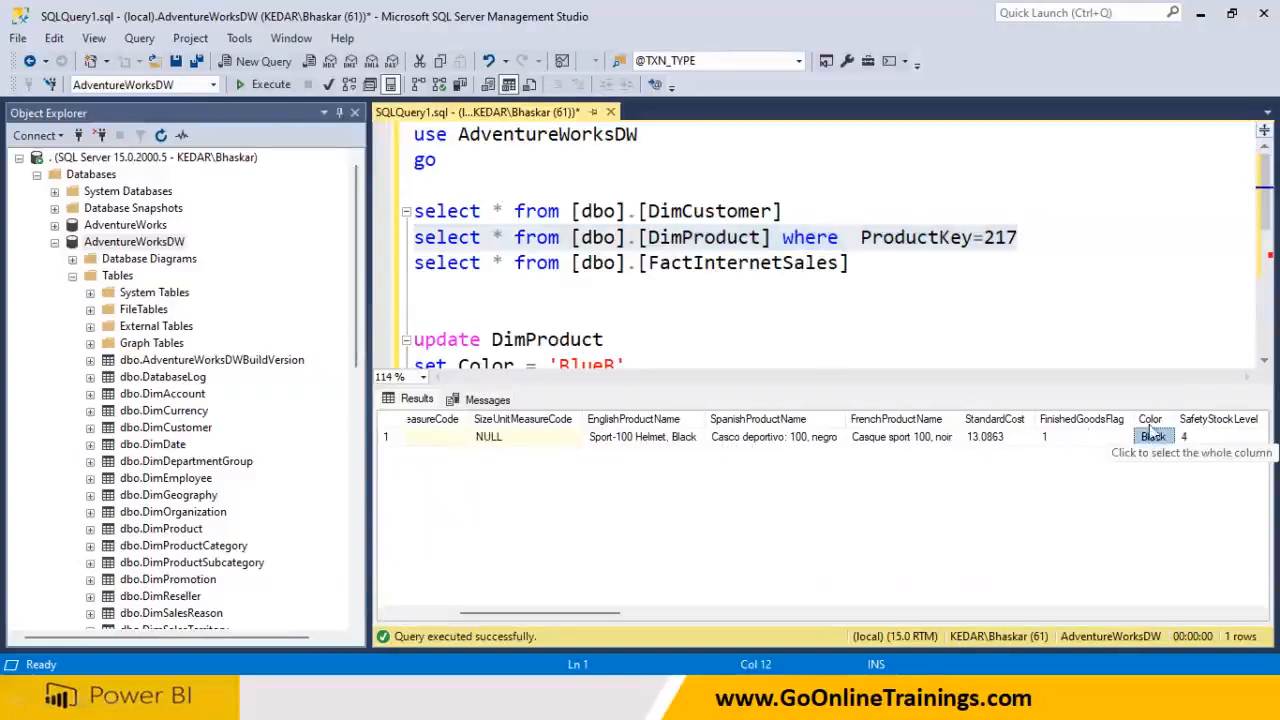
Add the color column to the DimProduct select, rerun it, then highlight the UPDATE statement
click(497, 263)
text(color)
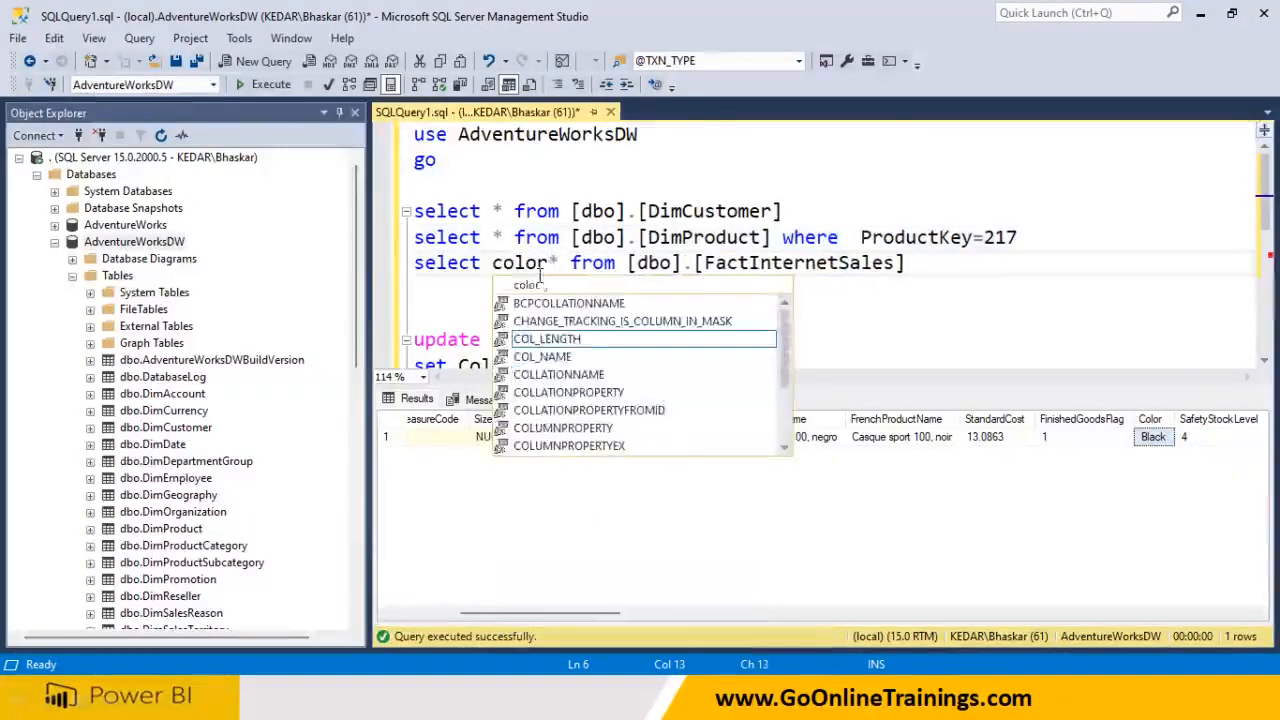
text(,)
drag(492, 263, 562, 263)
key(Delete)
click(491, 237)
key(ctrl+space)
key(Escape)
text(color,)
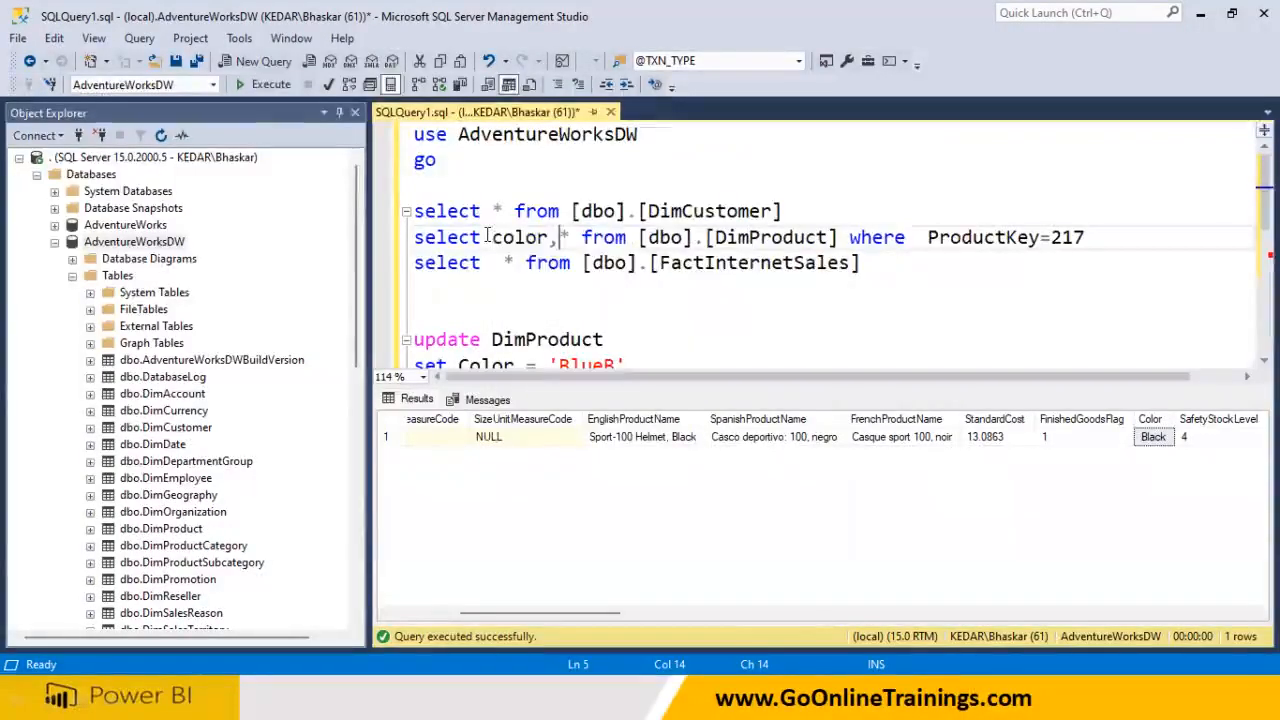
drag(1098, 237, 412, 237)
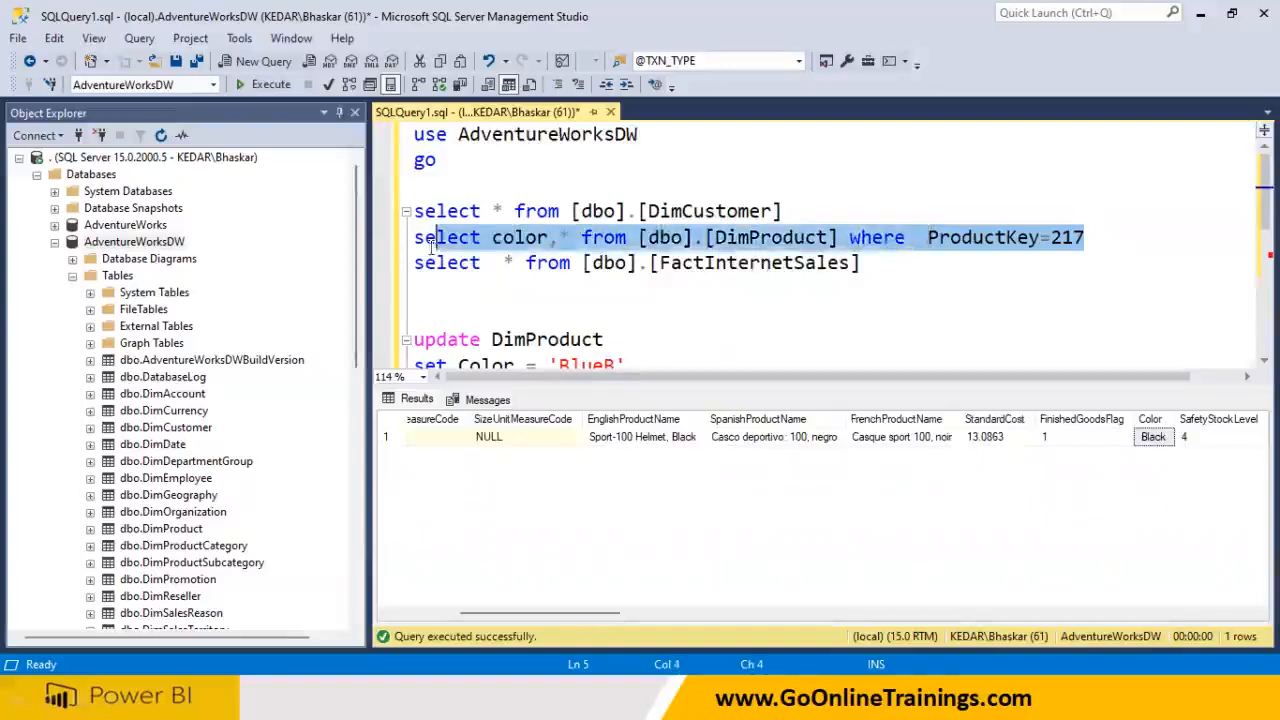
click(278, 88)
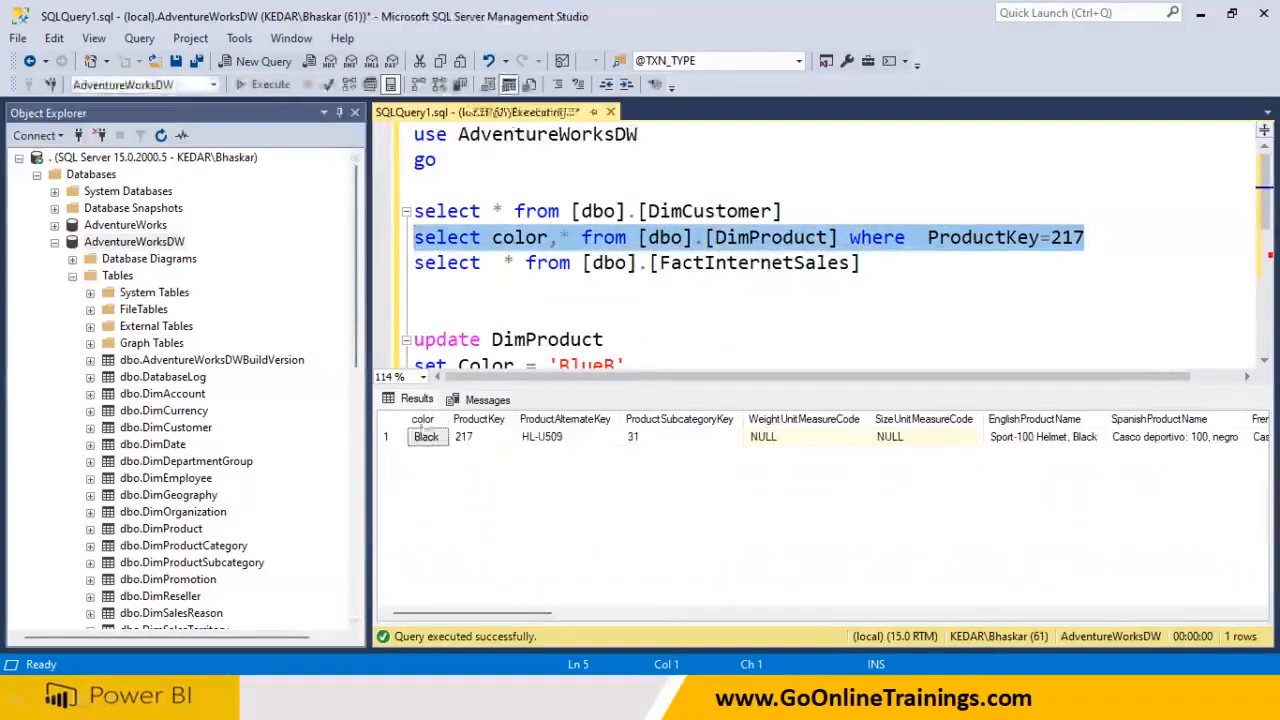
click(654, 364)
scroll(663, 360, down, 1)
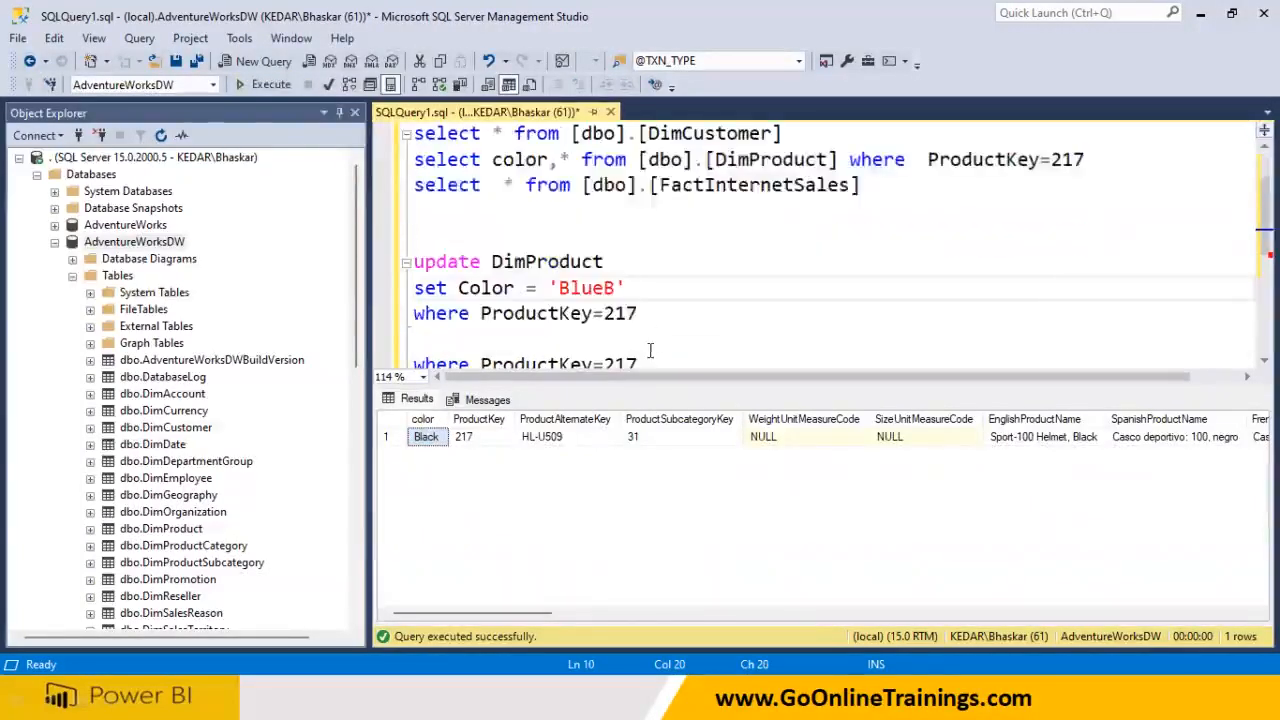
drag(638, 313, 407, 261)
Execute the UPDATE setting product 217 to BlueB and delete the stray where line
click(262, 86)
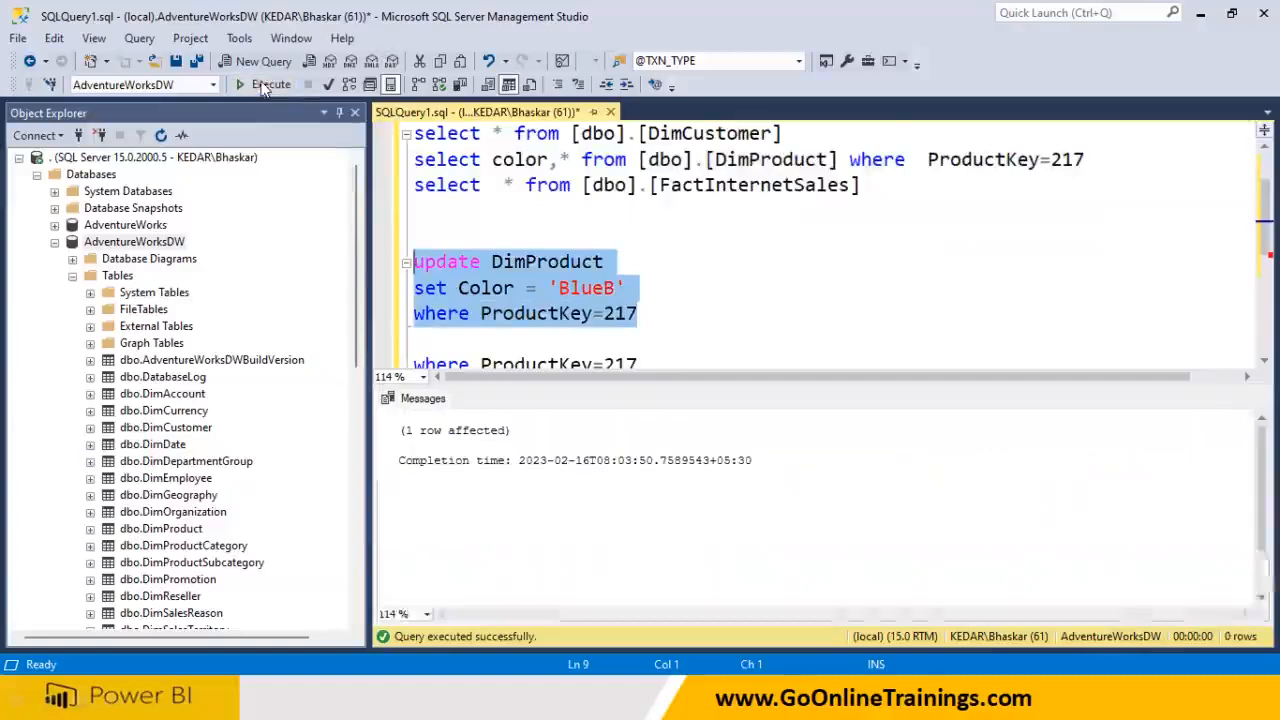
click(655, 360)
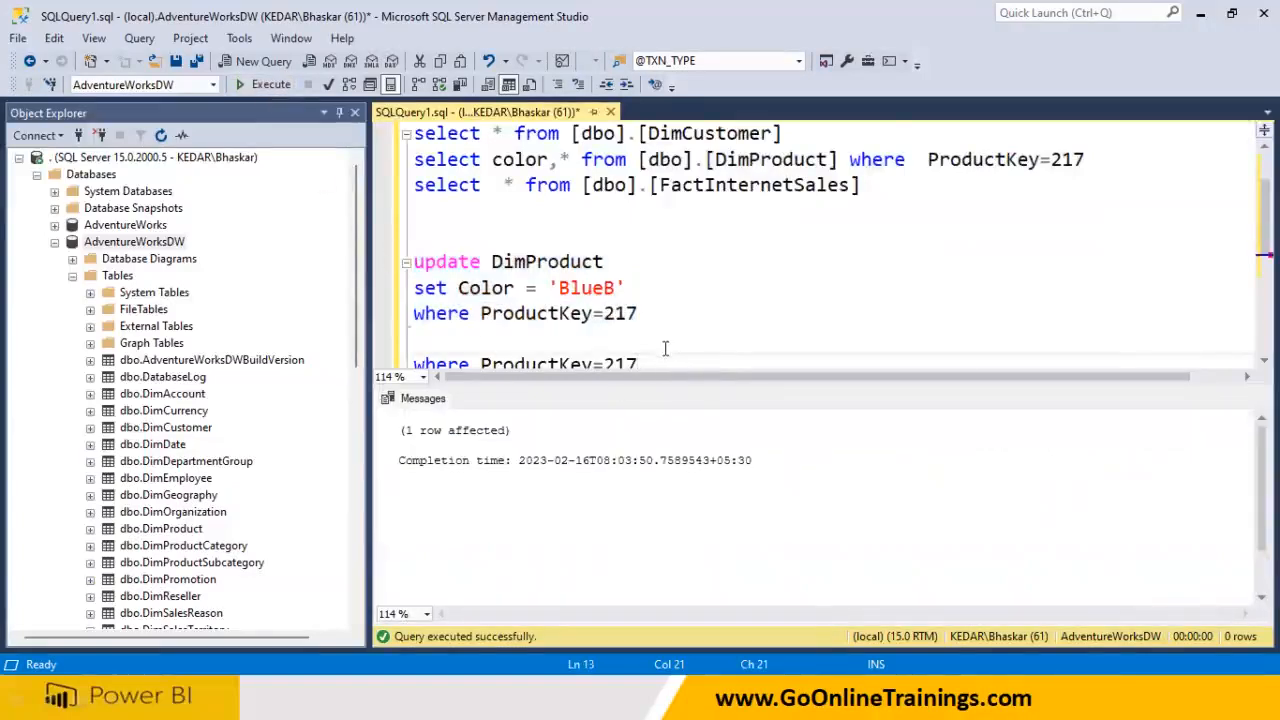
scroll(661, 360, down, 1)
drag(640, 289, 397, 279)
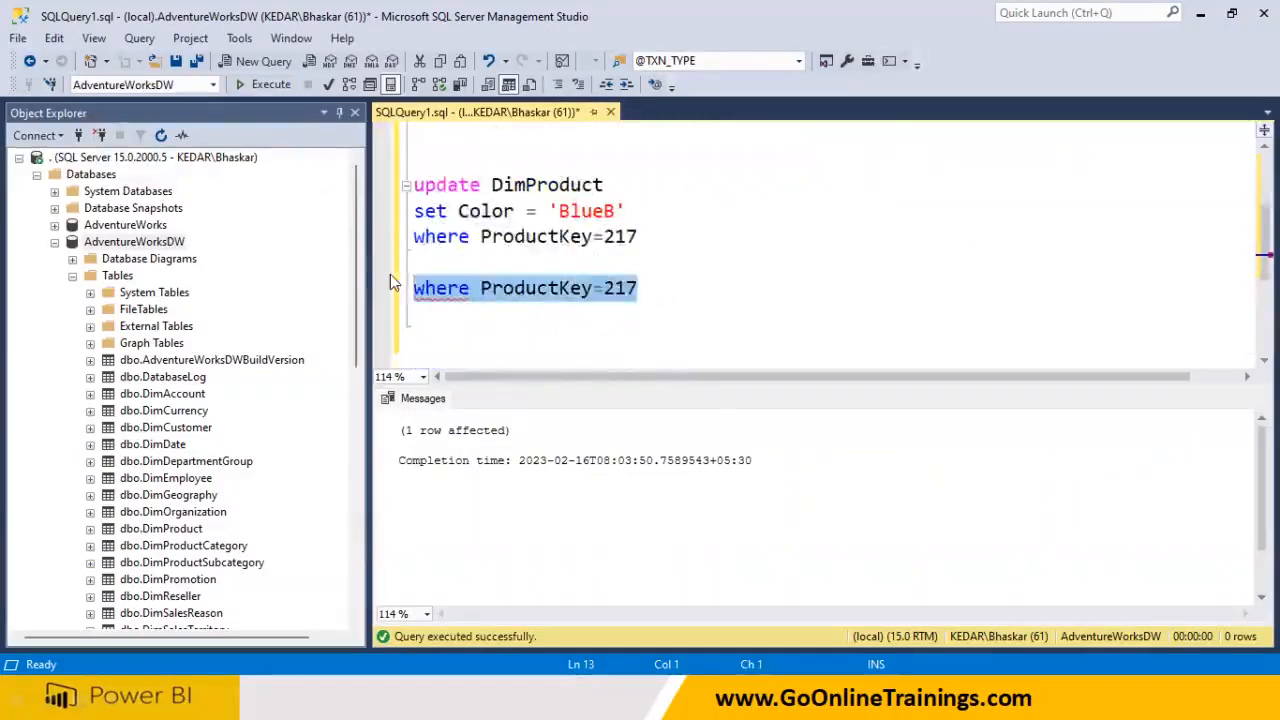
key(Delete)
Rerun the product 217 select and confirm its Color now reads BlueB
scroll(390, 274, up, 2)
drag(1108, 237, 400, 240)
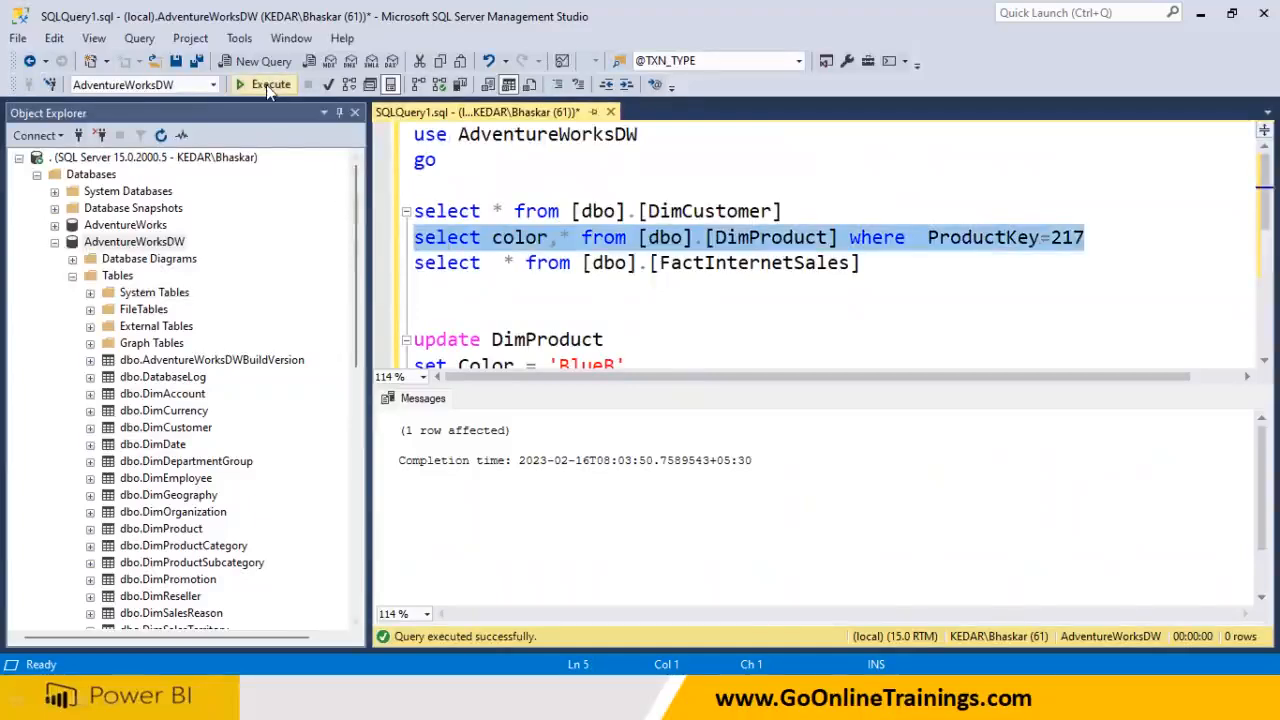
click(266, 84)
click(424, 440)
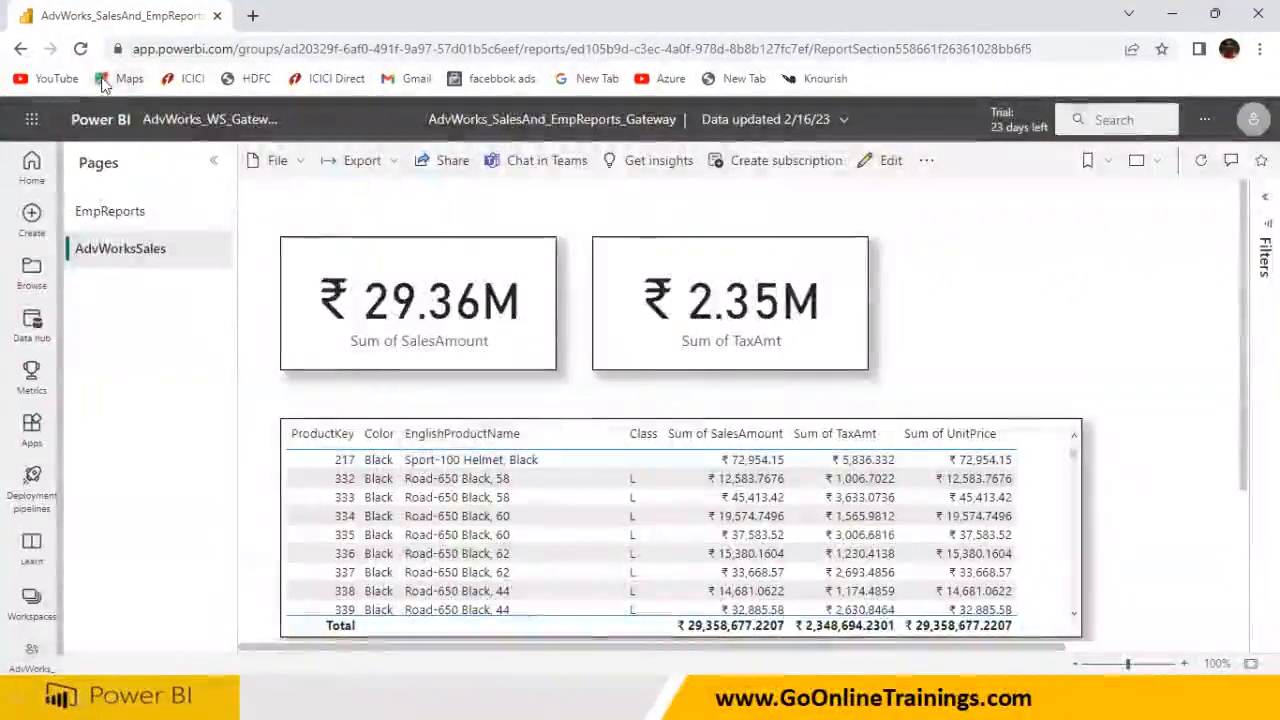
Reload the report, return to the workspace, and refresh the AdvWorks_SalesAnd_EmpReports_Gateway dataset again
click(80, 48)
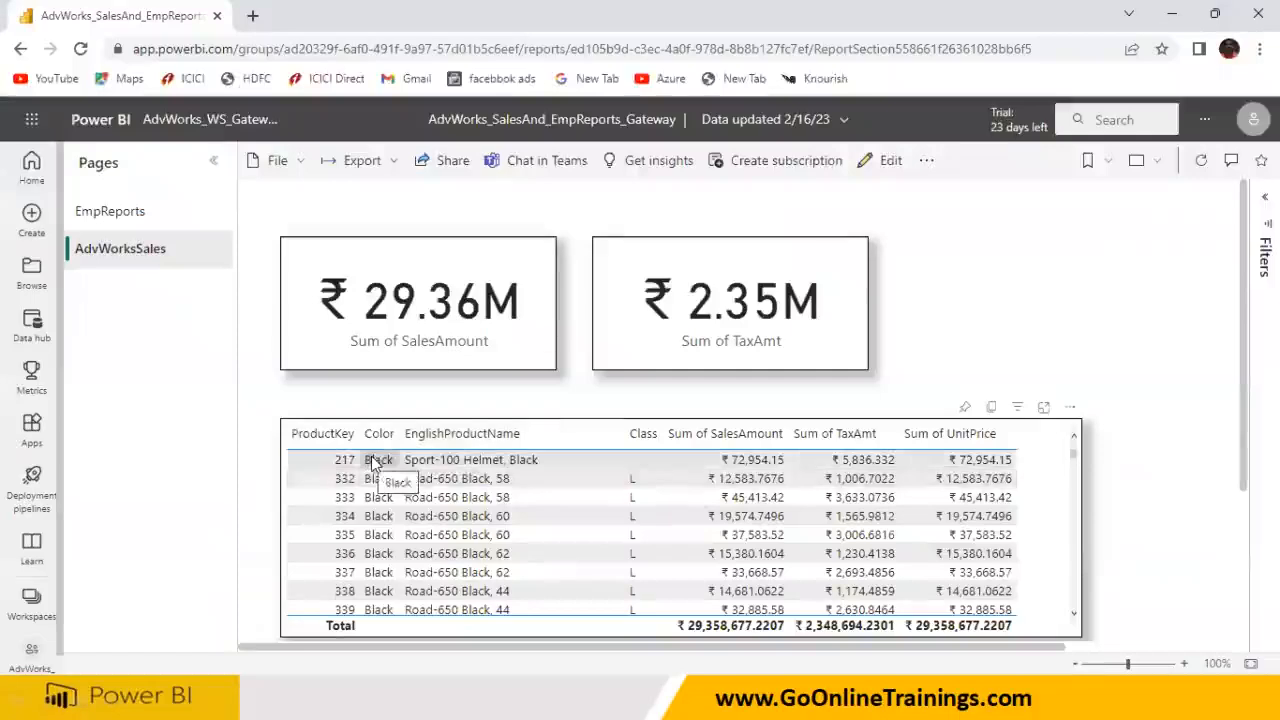
click(190, 119)
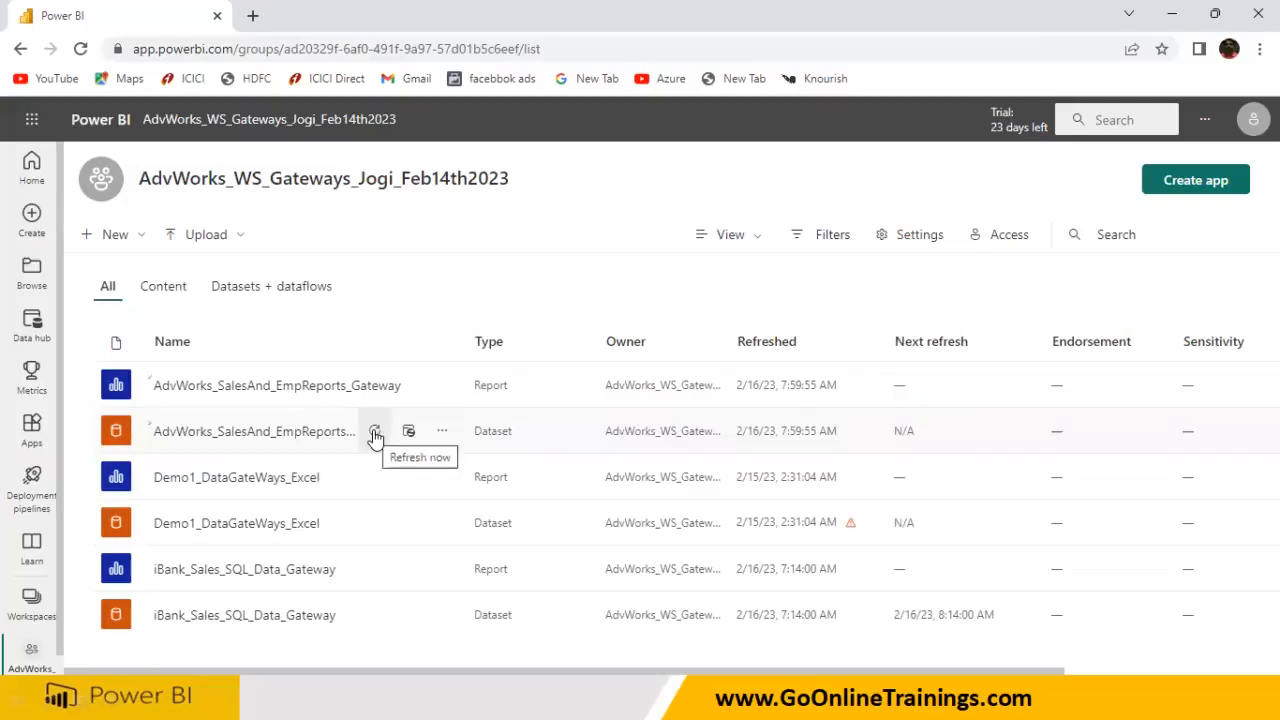
click(375, 433)
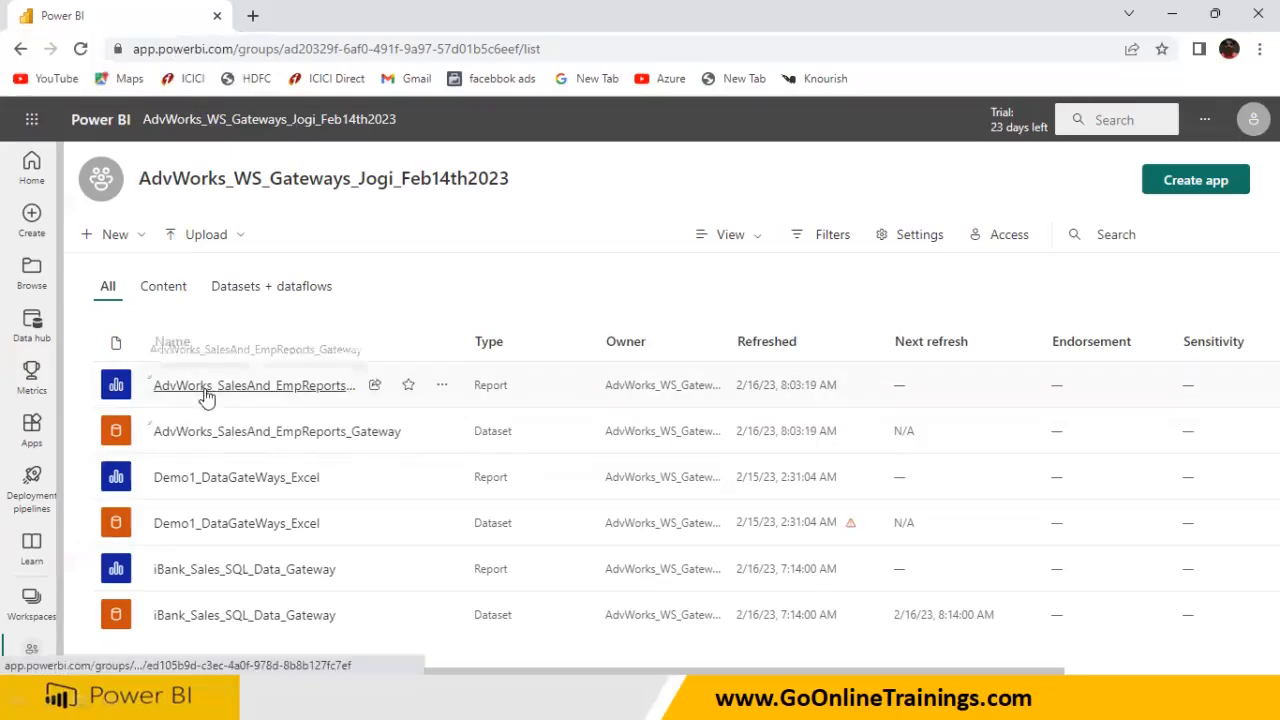
Open and reload the report, scroll the sales table to product 217's BlueB, then view EmpReports
click(294, 389)
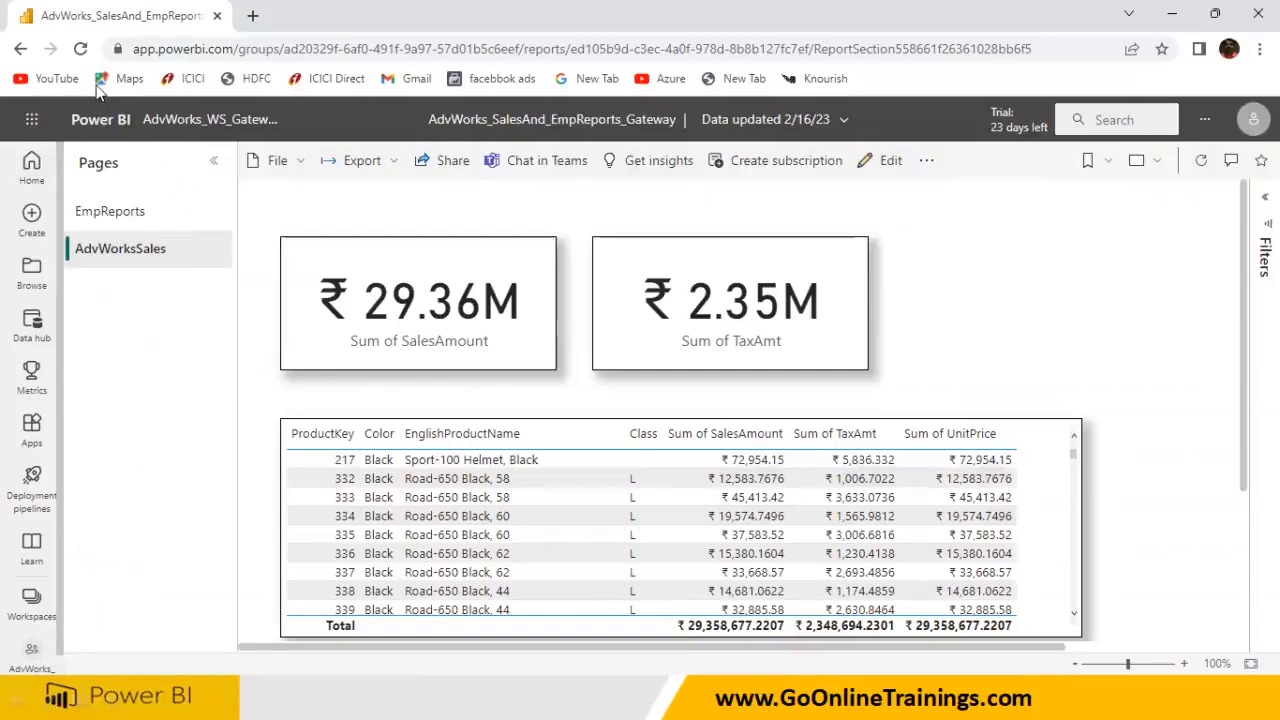
key(F5)
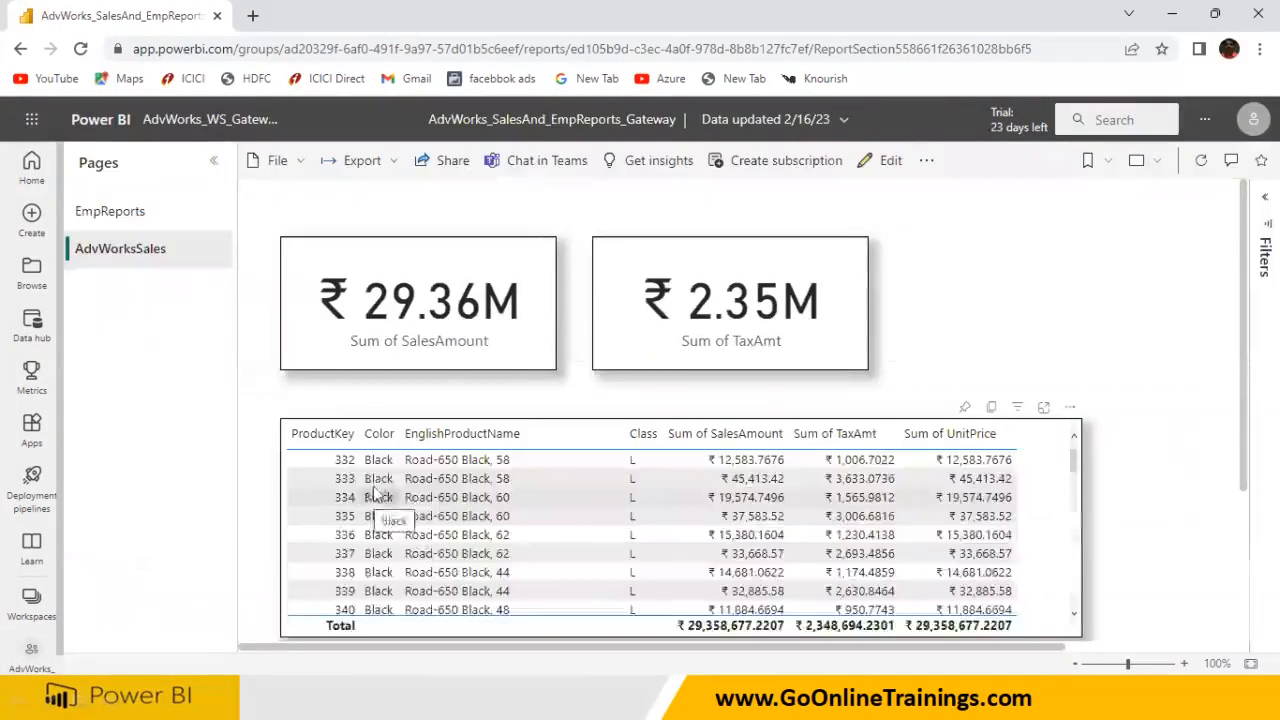
scroll(383, 515, down, 5)
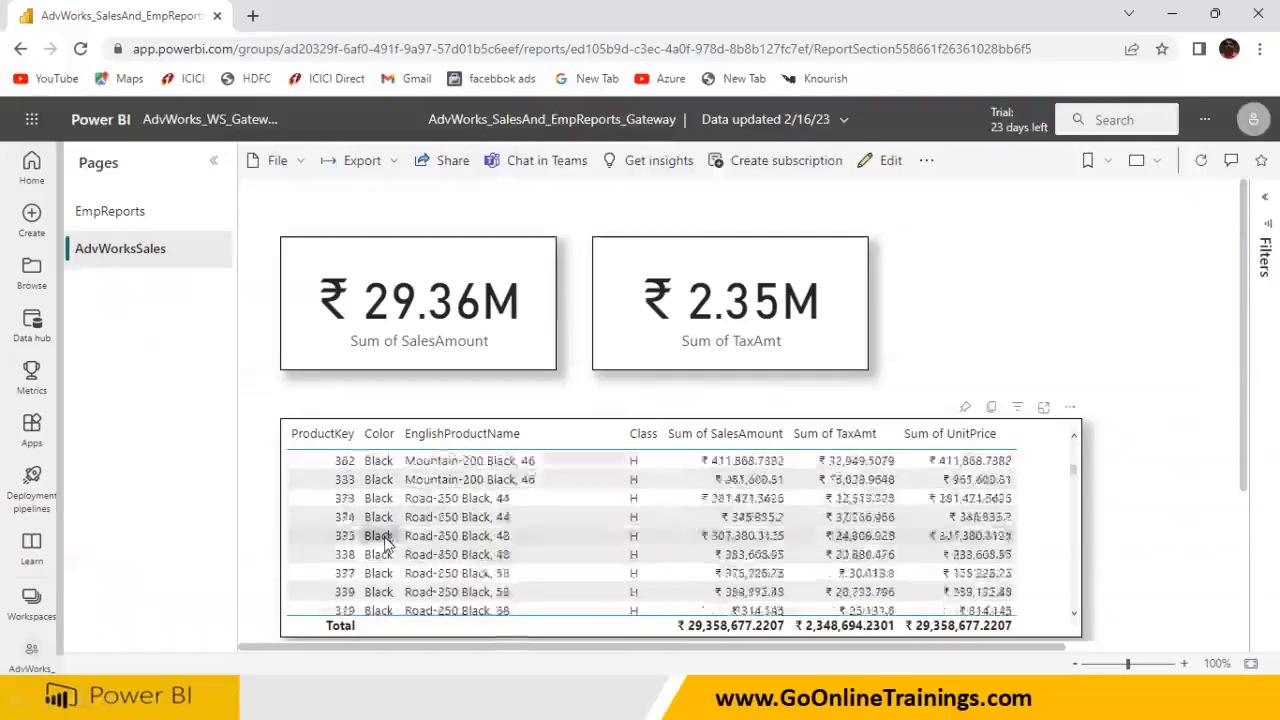
scroll(385, 546, down, 20)
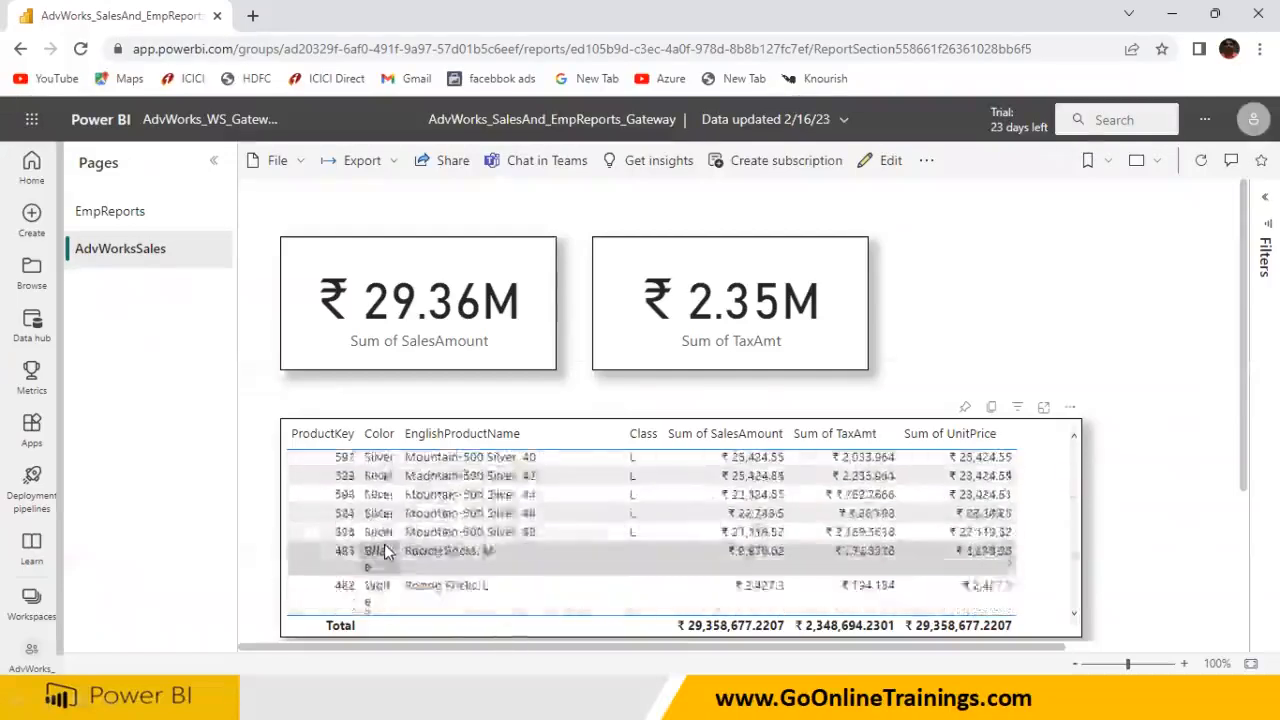
scroll(384, 545, down, 10)
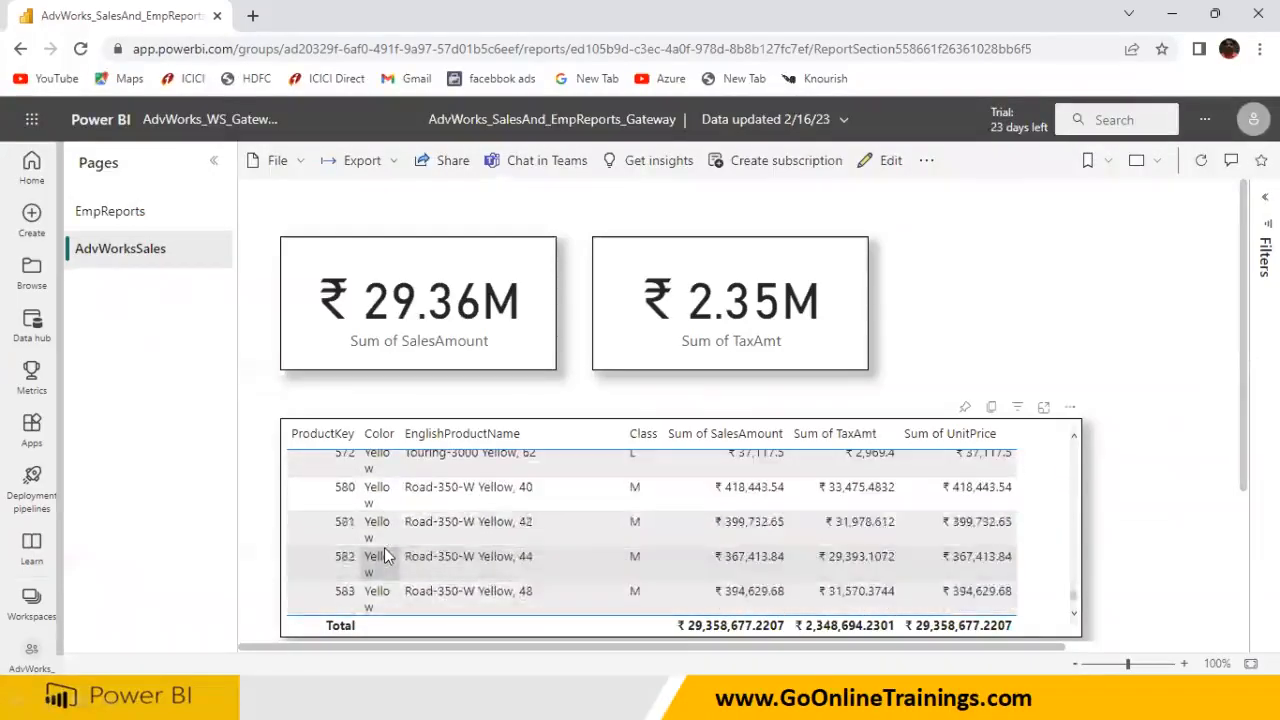
scroll(384, 549, up, 15)
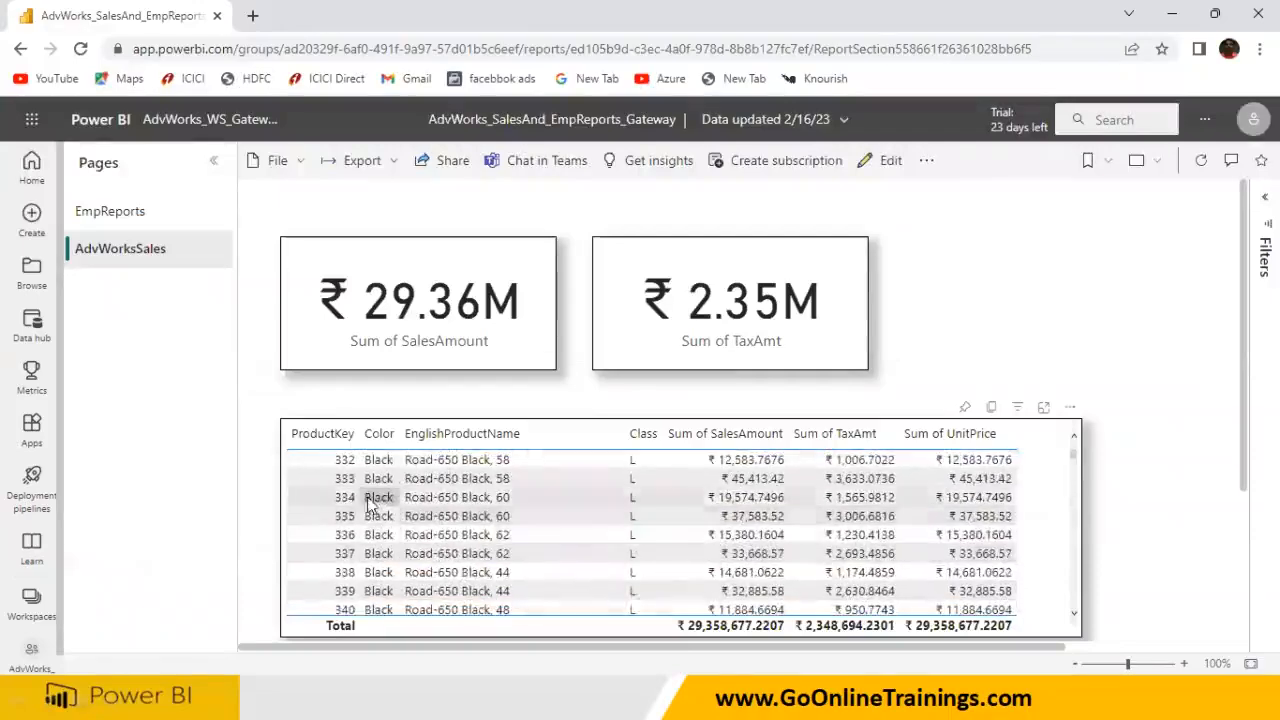
scroll(362, 492, down, 8)
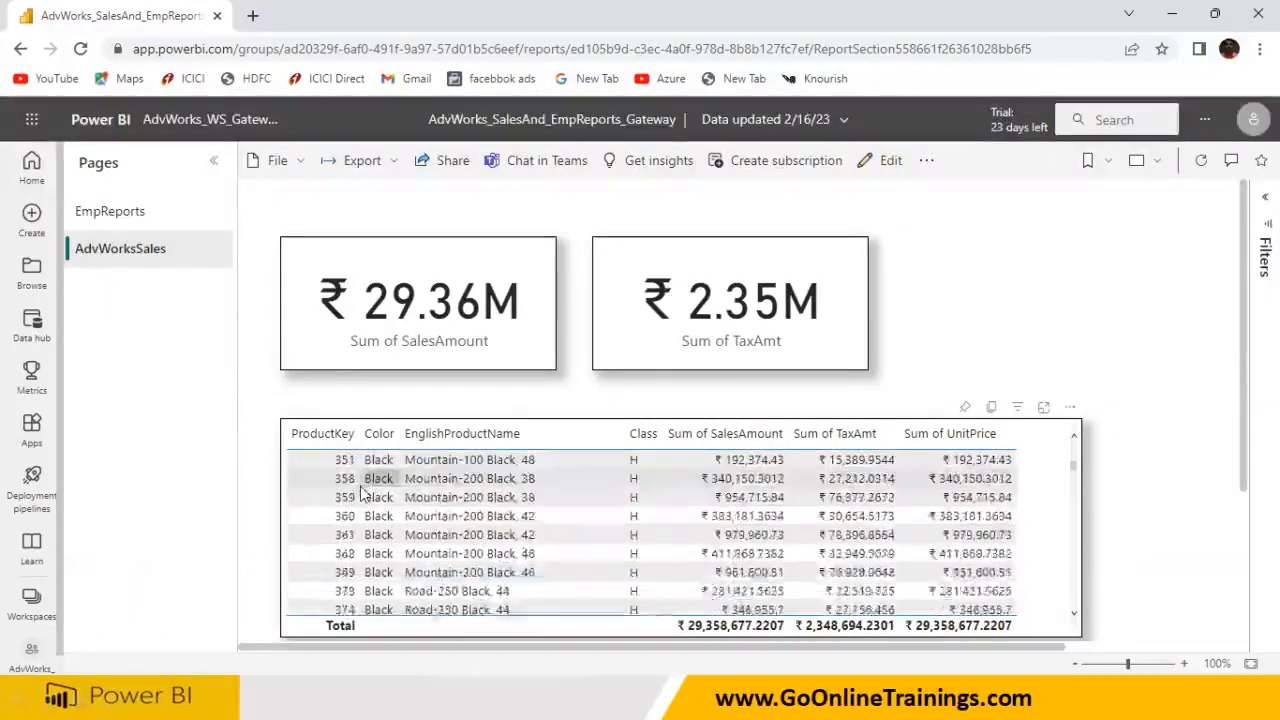
scroll(362, 492, down, 10)
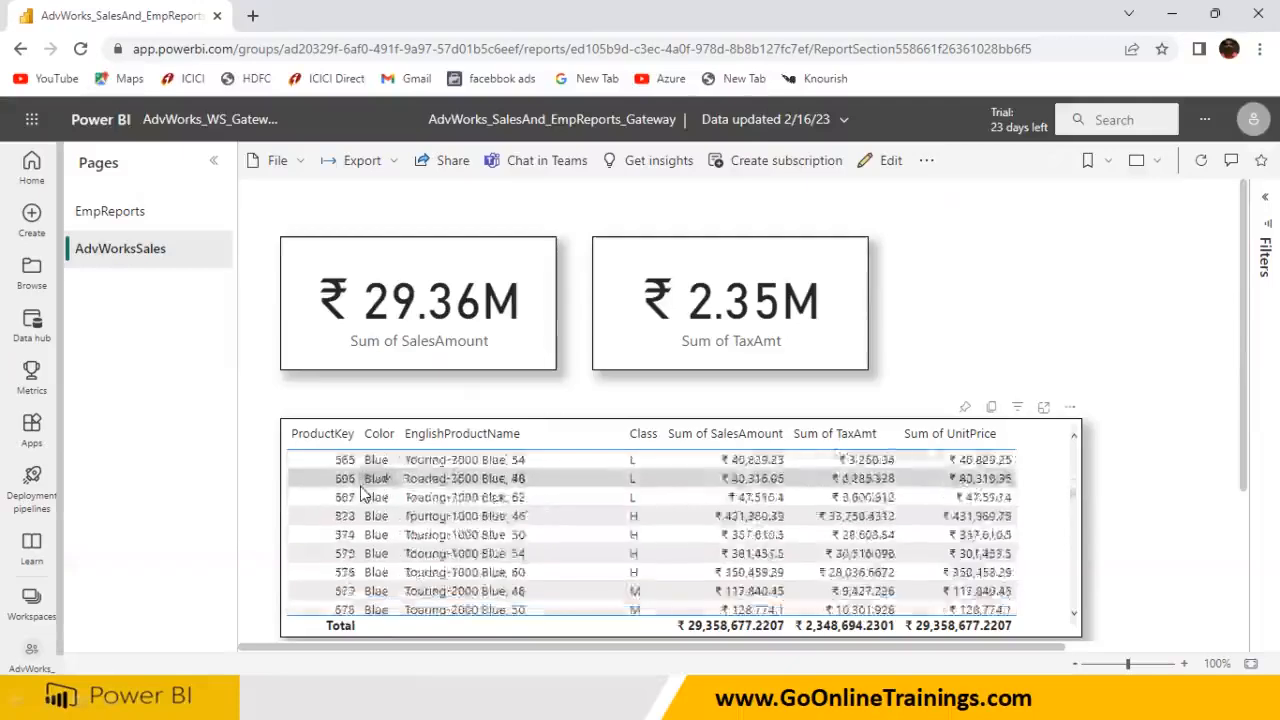
scroll(362, 492, down, 10)
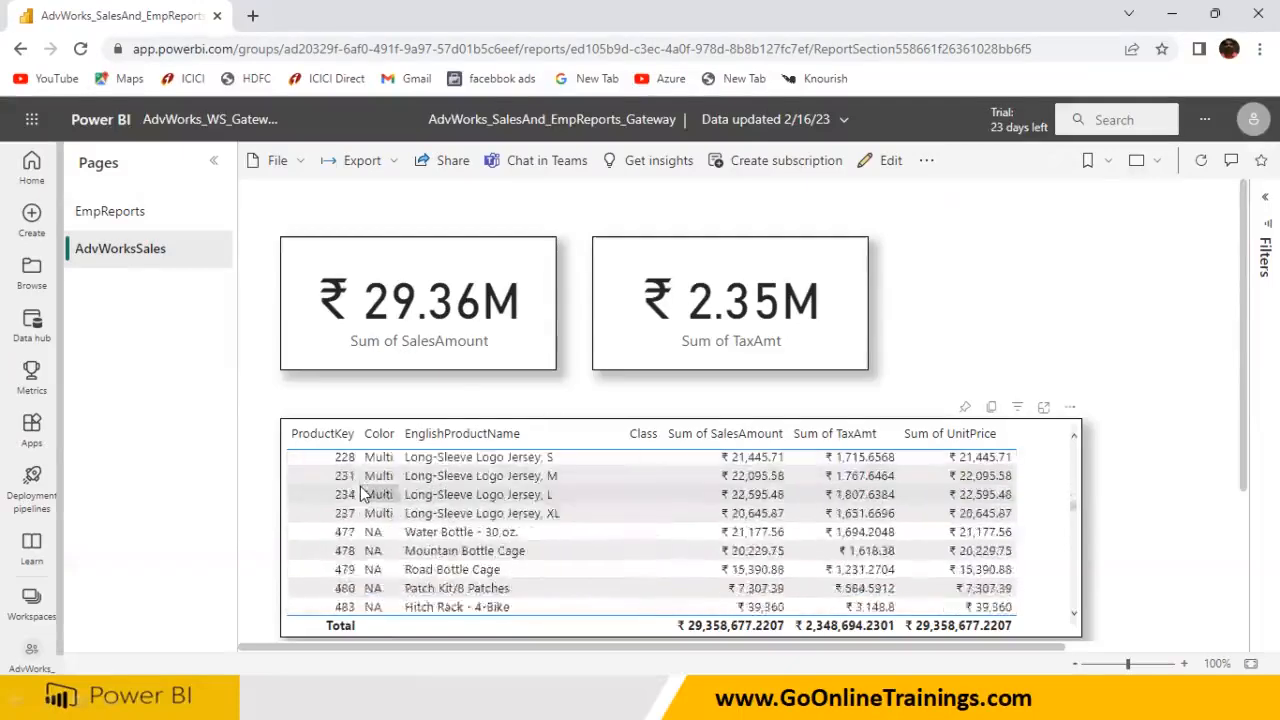
scroll(362, 492, up, 2)
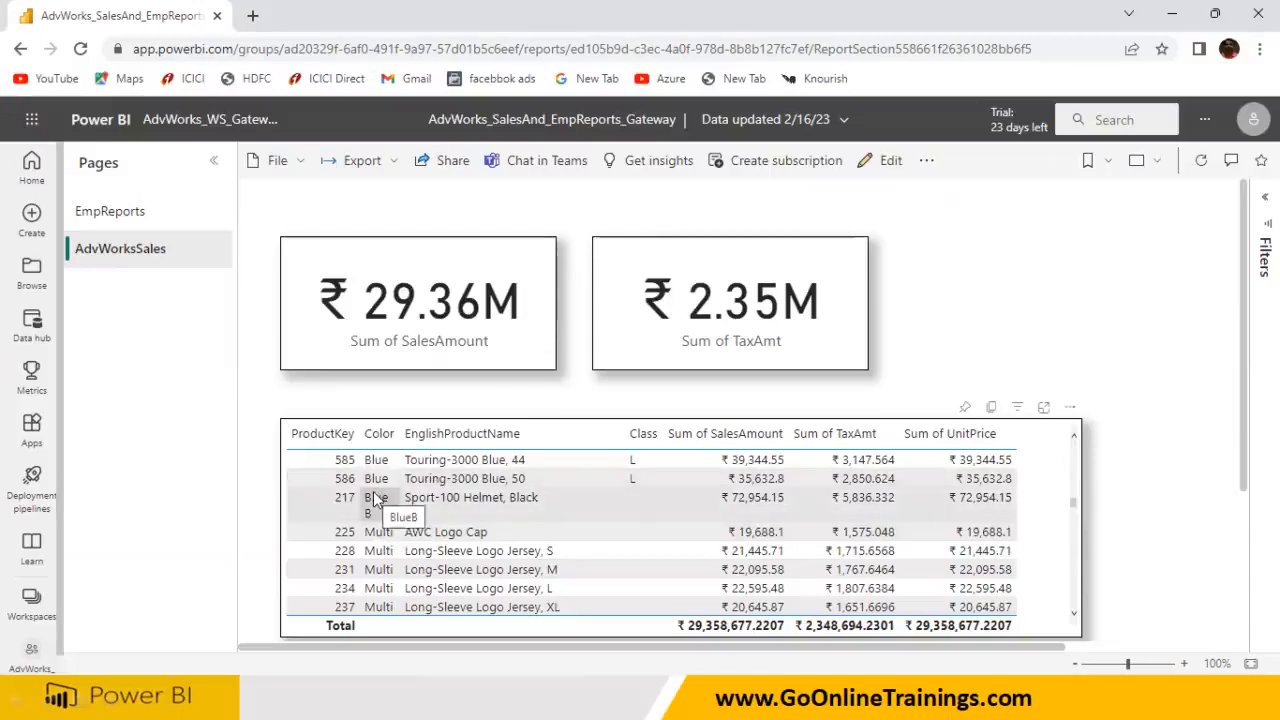
click(88, 214)
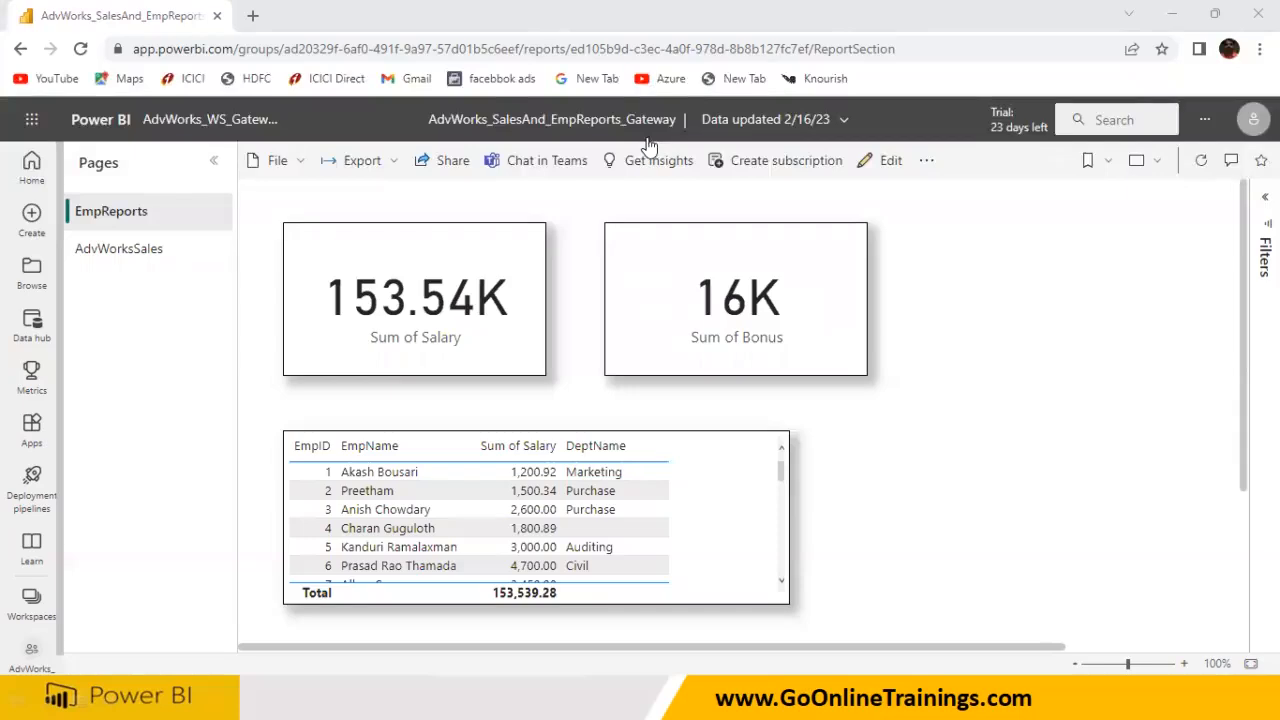
click(1064, 392)
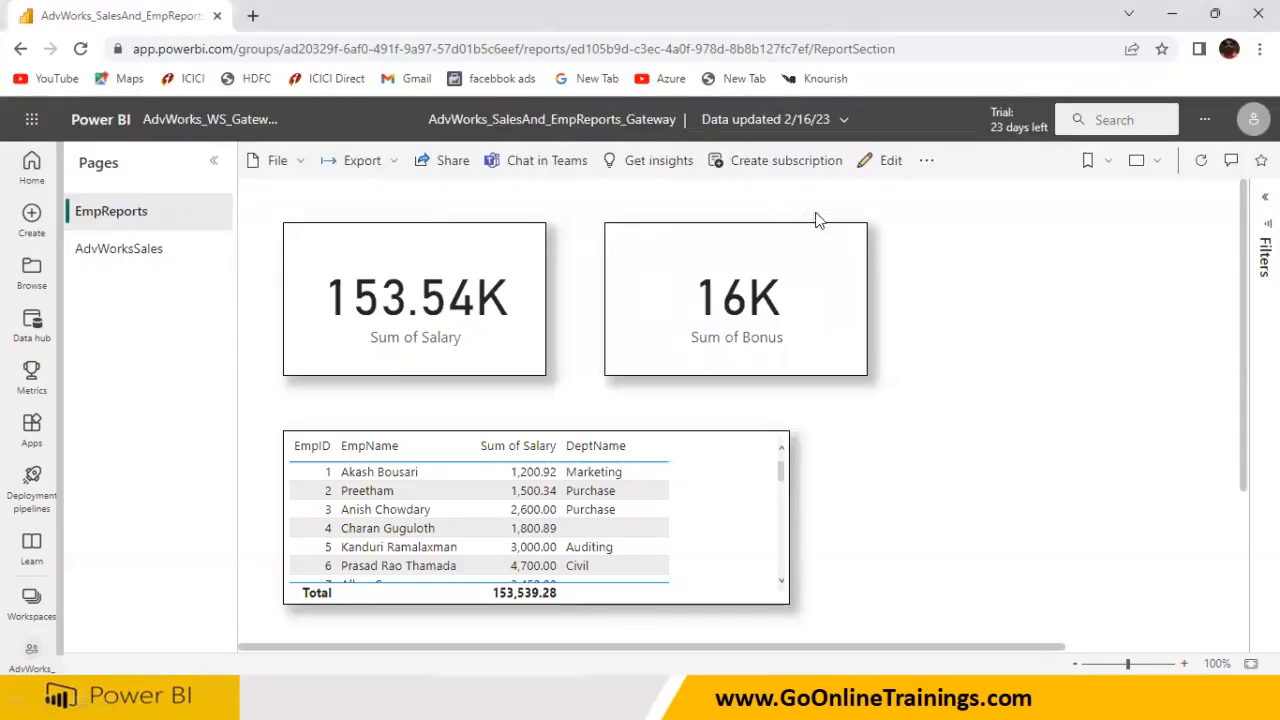